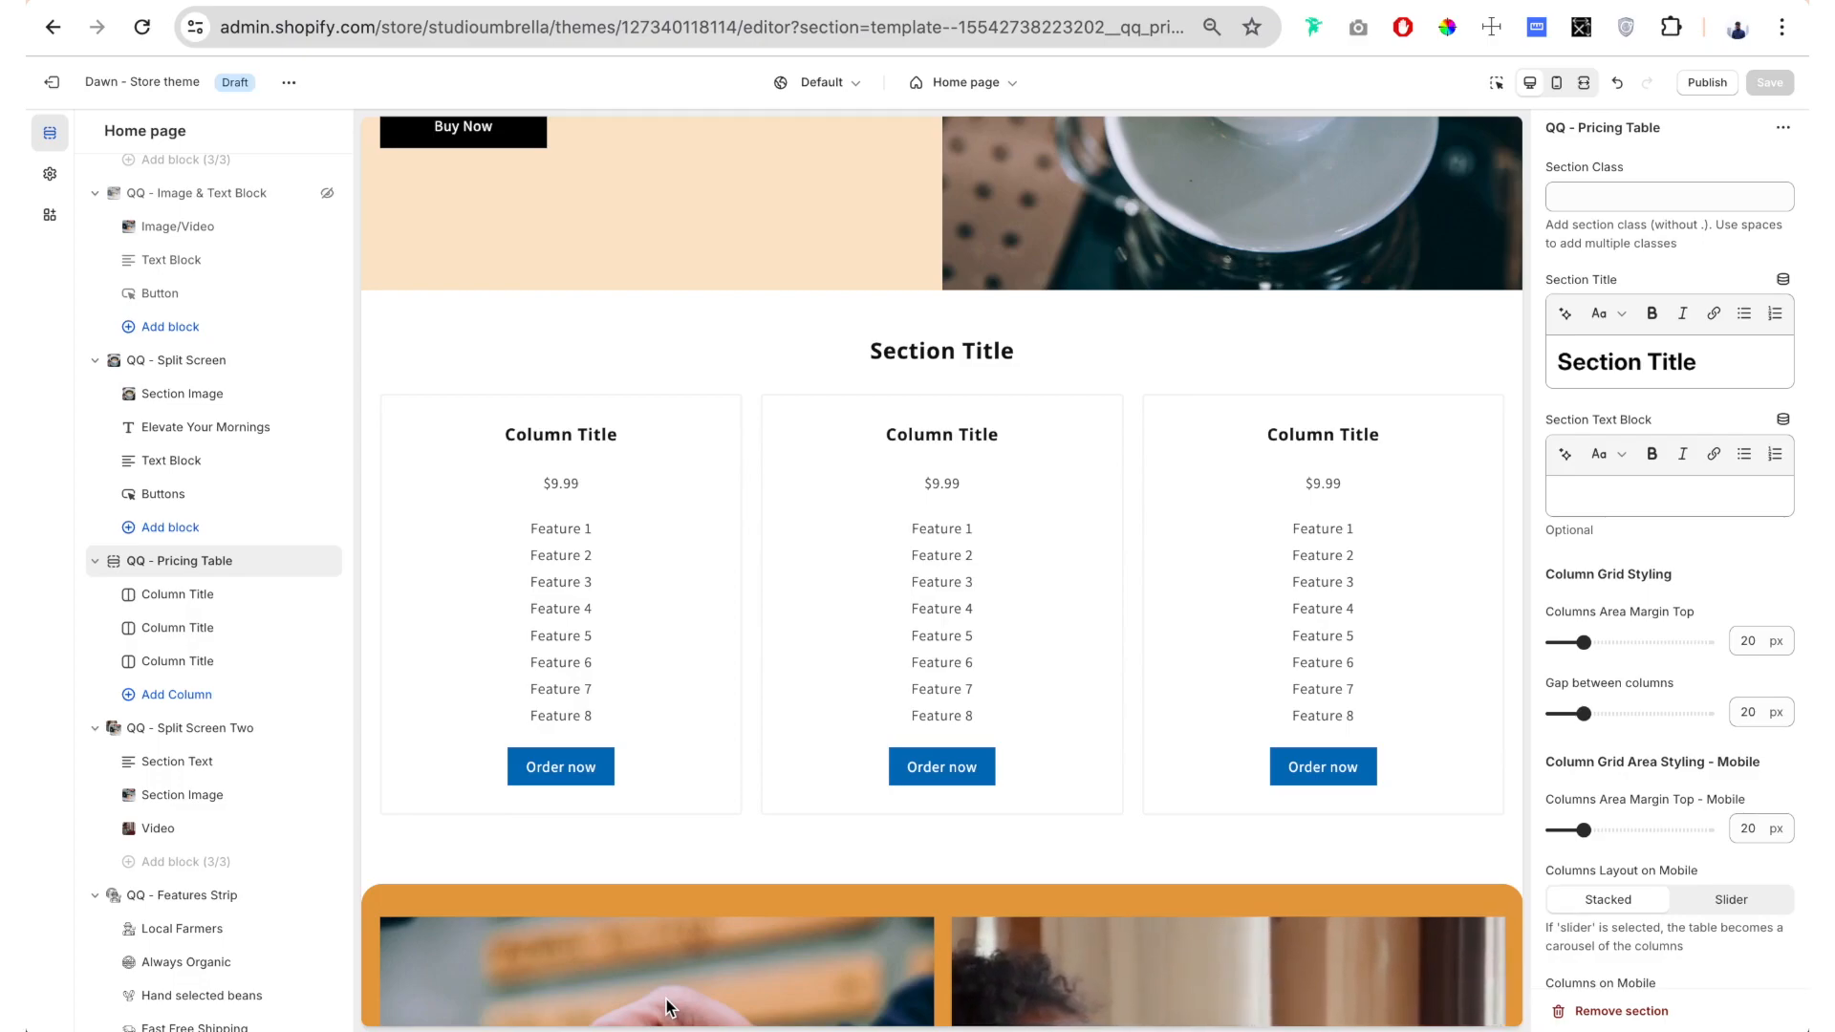
Set the pricing section's title to "Explore Our Monthly Coffee Subscription Options" and its text block to "Discover the Perfect Brew for Every Coffee"
key(ctrl+z)
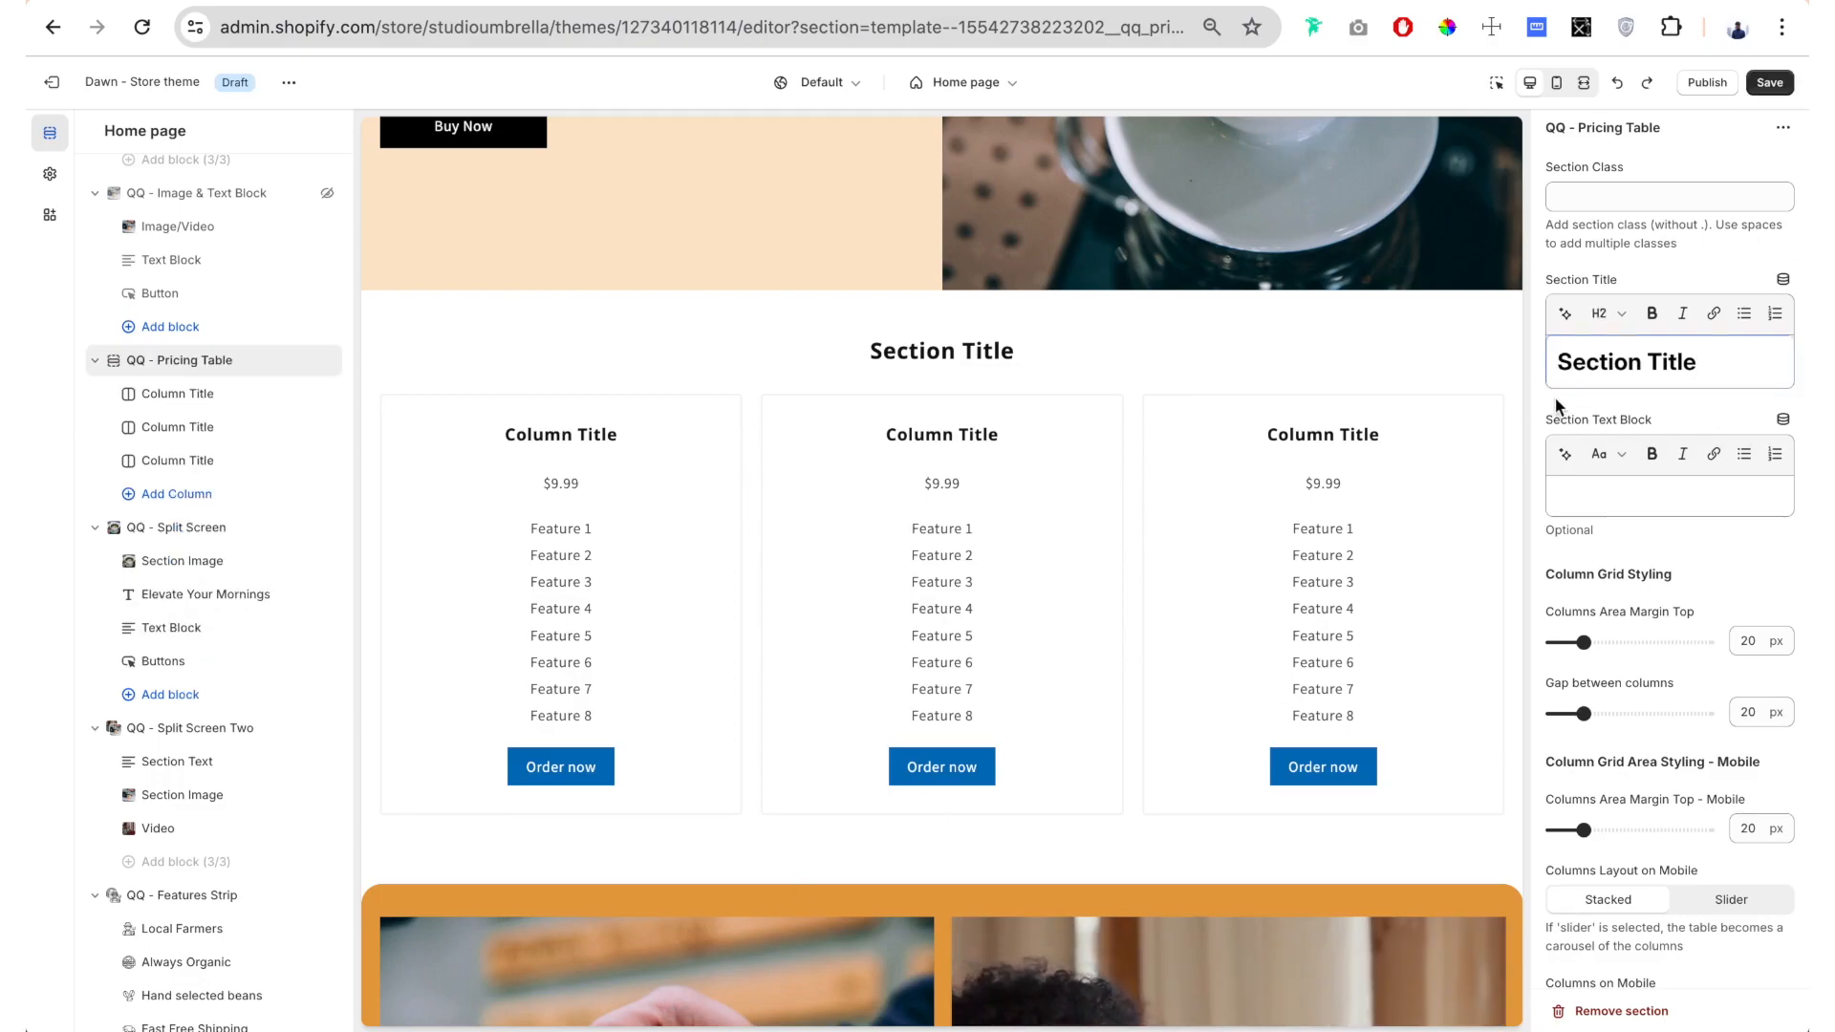
drag(1682, 361, 1553, 367)
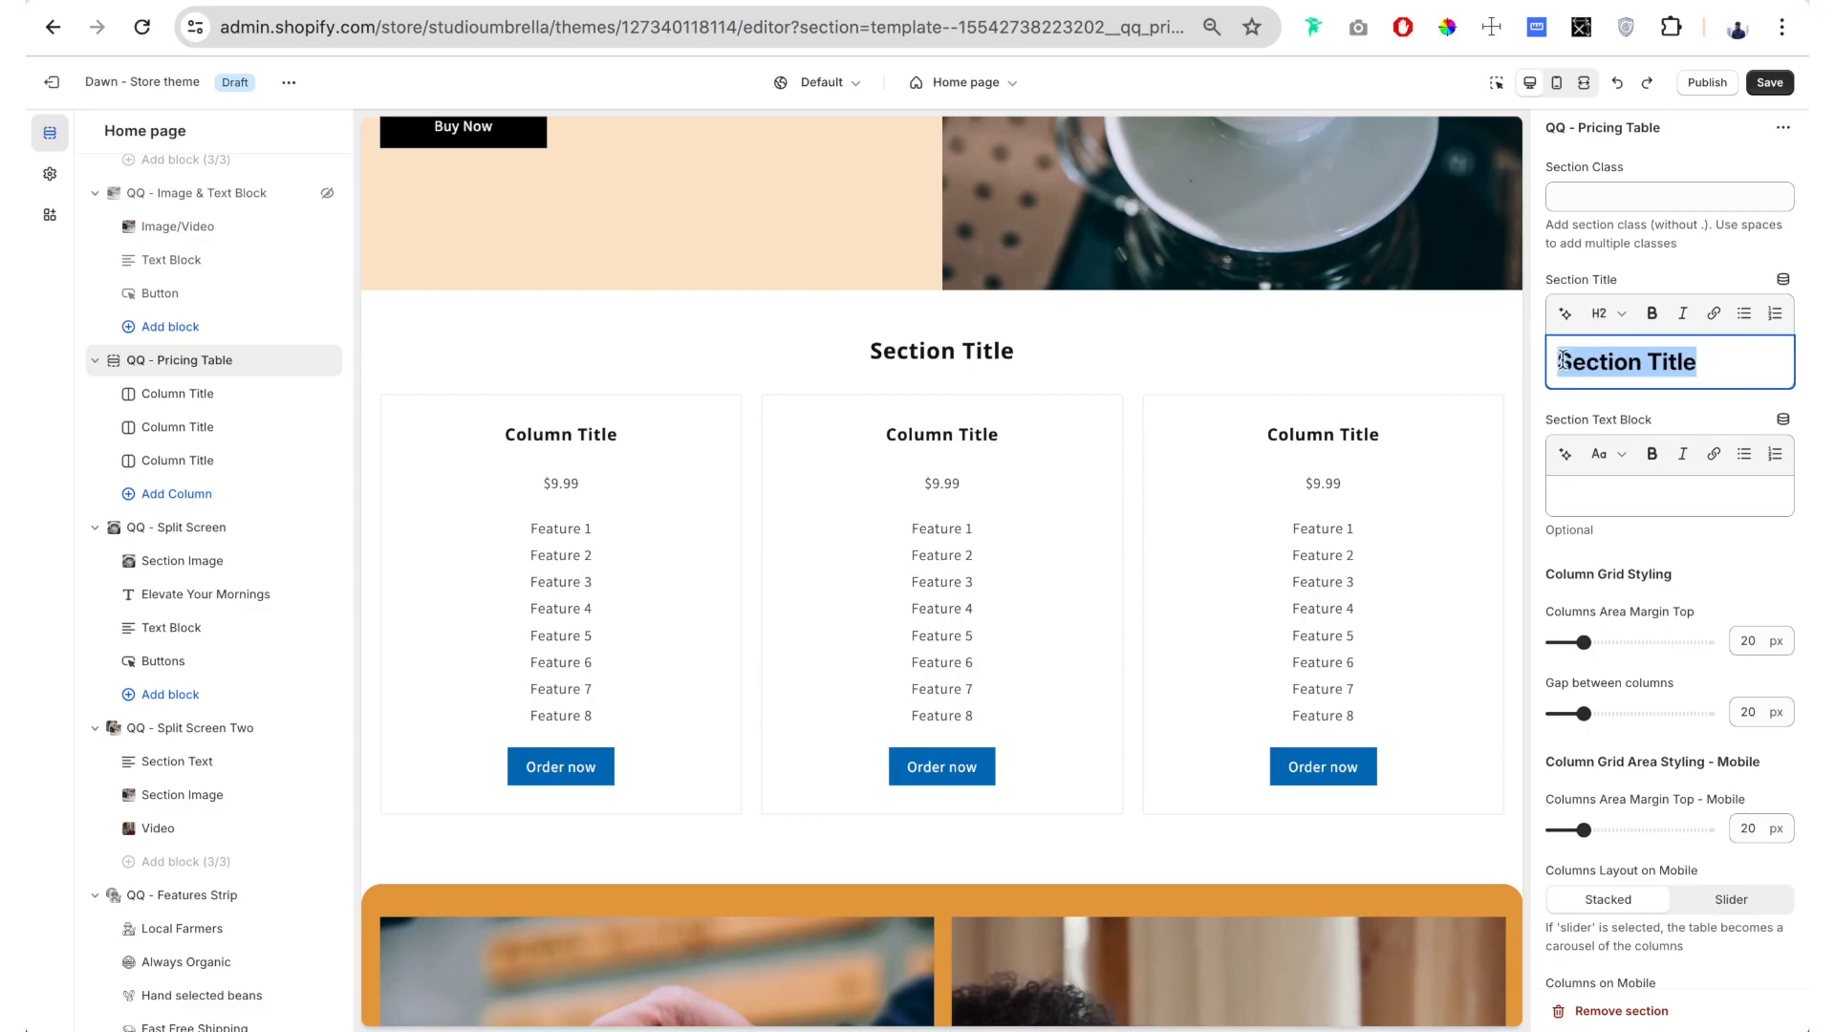
text(Explore Our Monthly Coffee Subscription Options)
scroll(1543, 478, down, 3)
click(1553, 411)
text(Discover the Perfect Brew for Every Coffee)
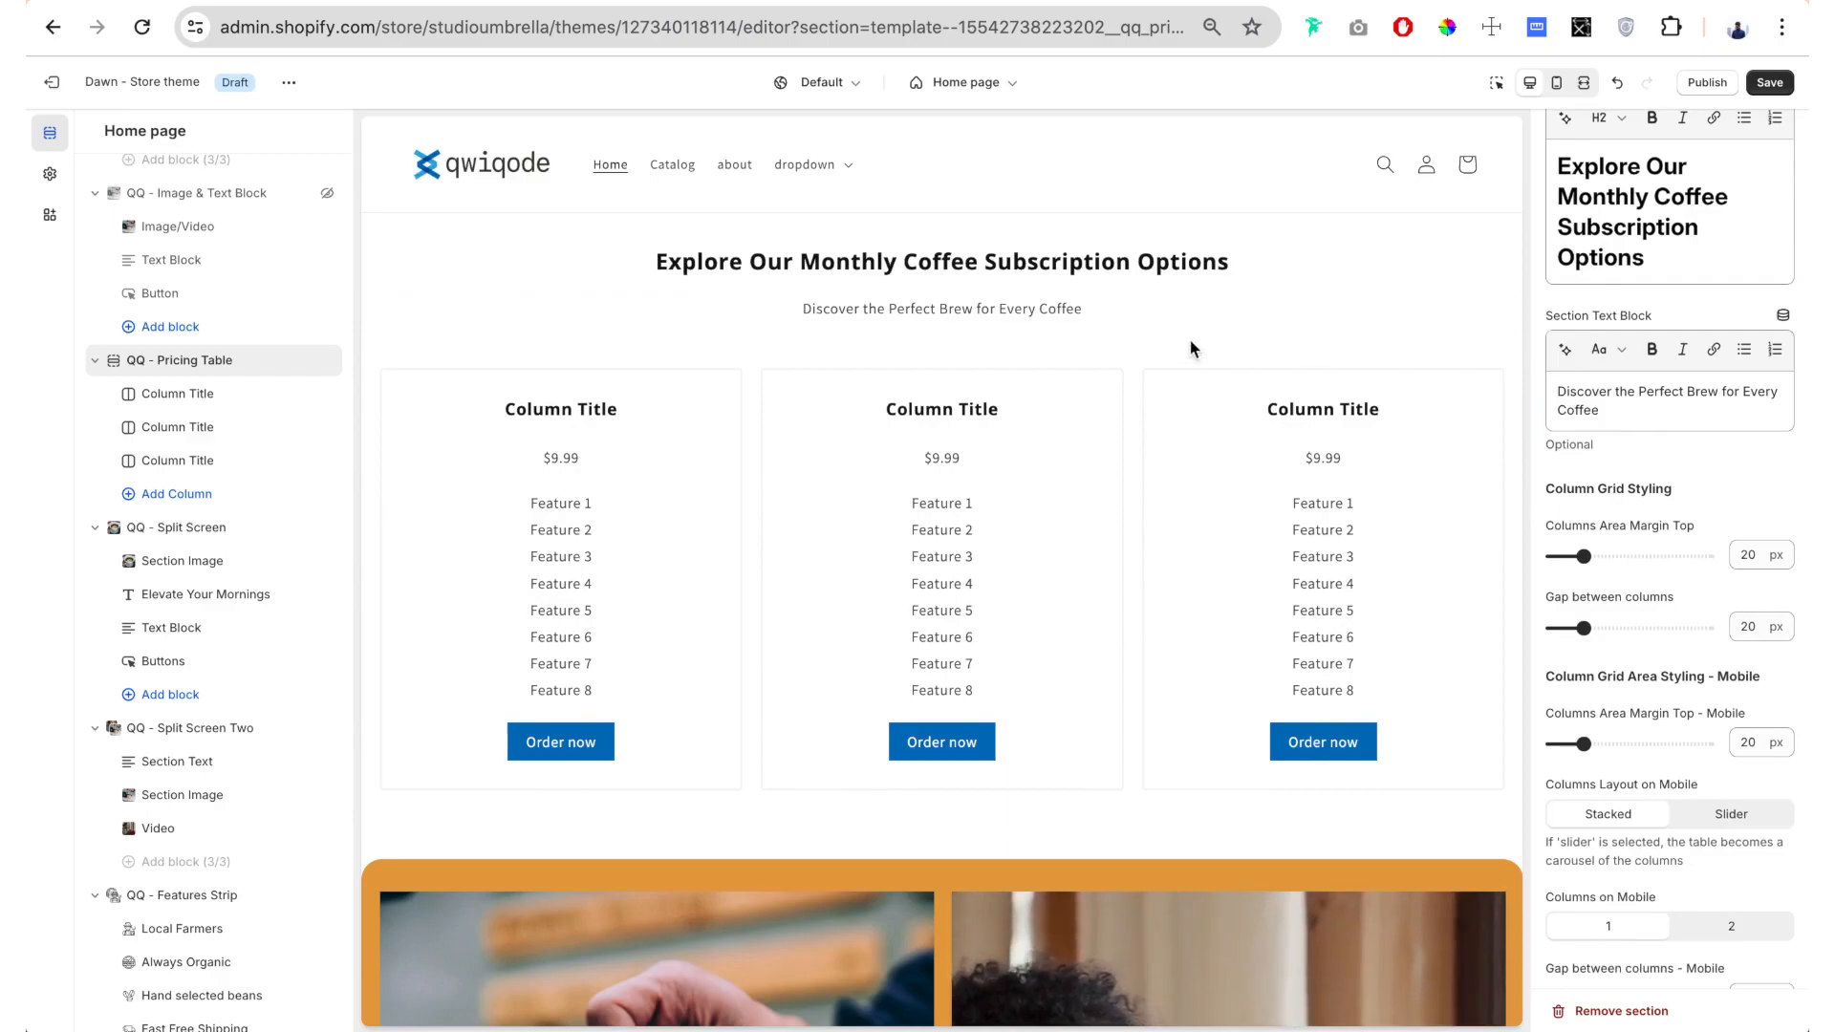
Add the single coffee bean icon to the first pricing column and set its subtitle to "The most popular!"
click(186, 394)
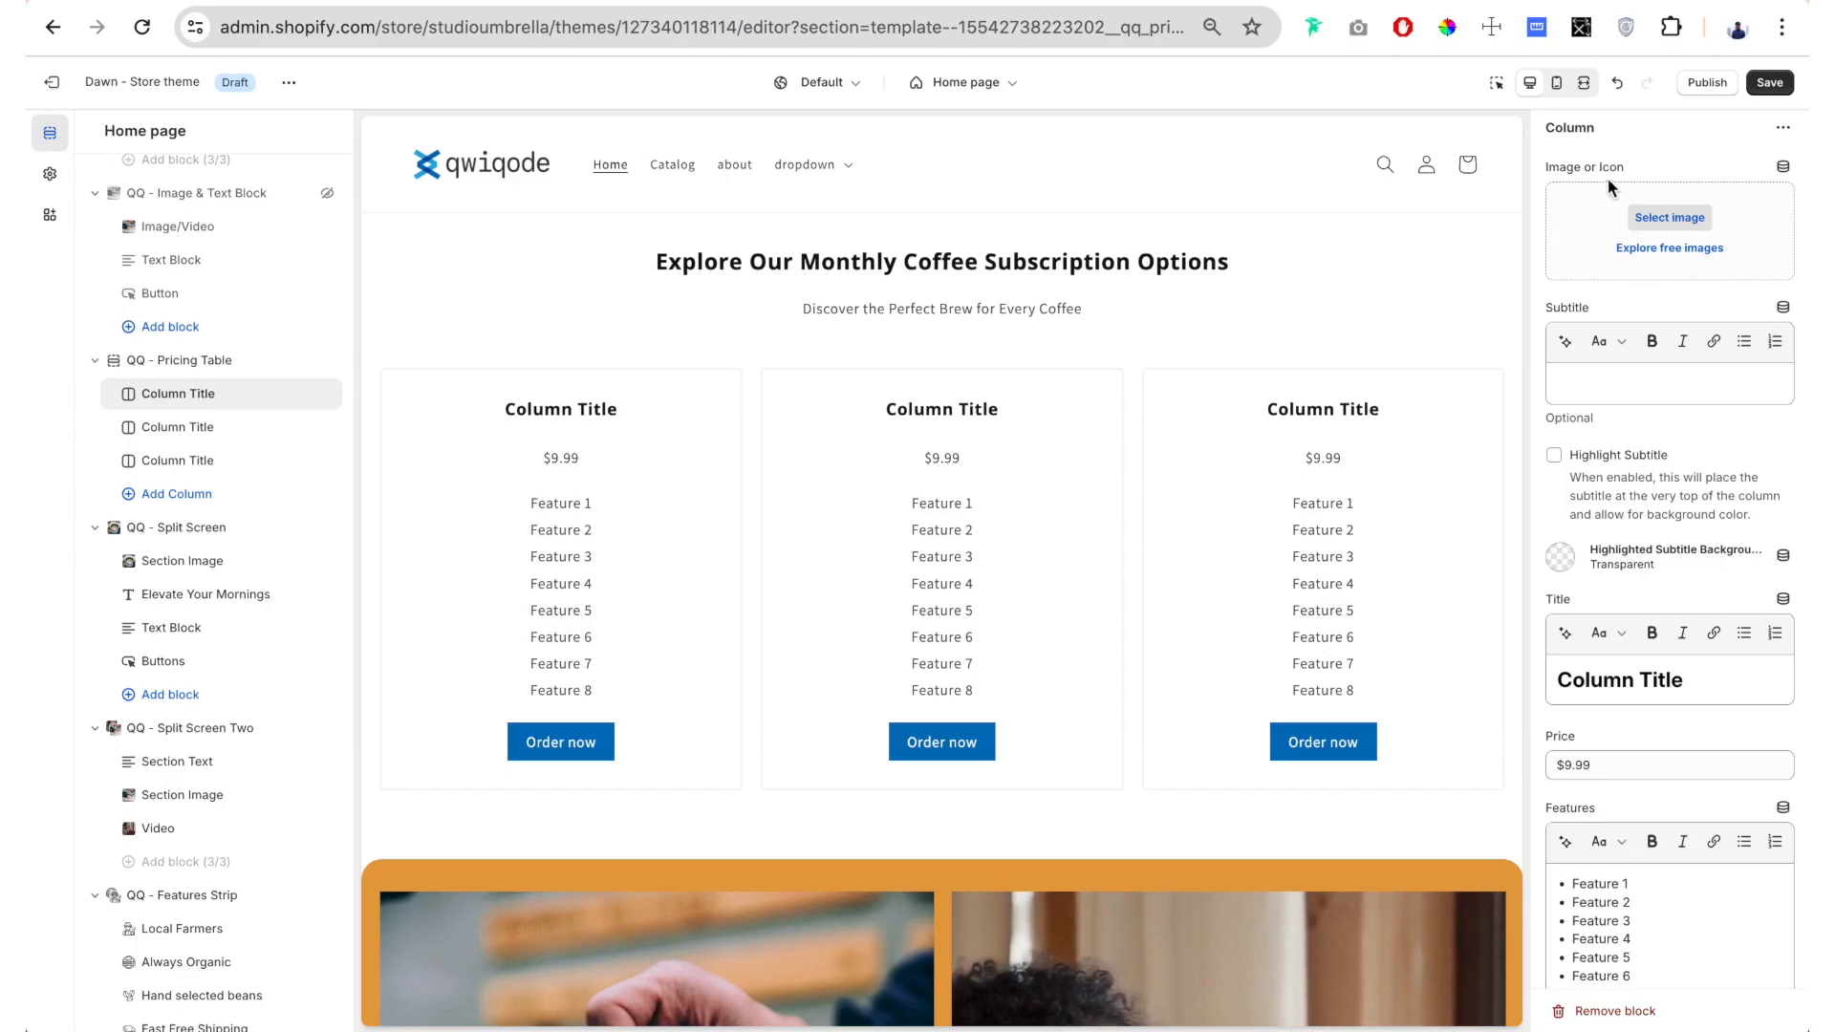
click(1690, 212)
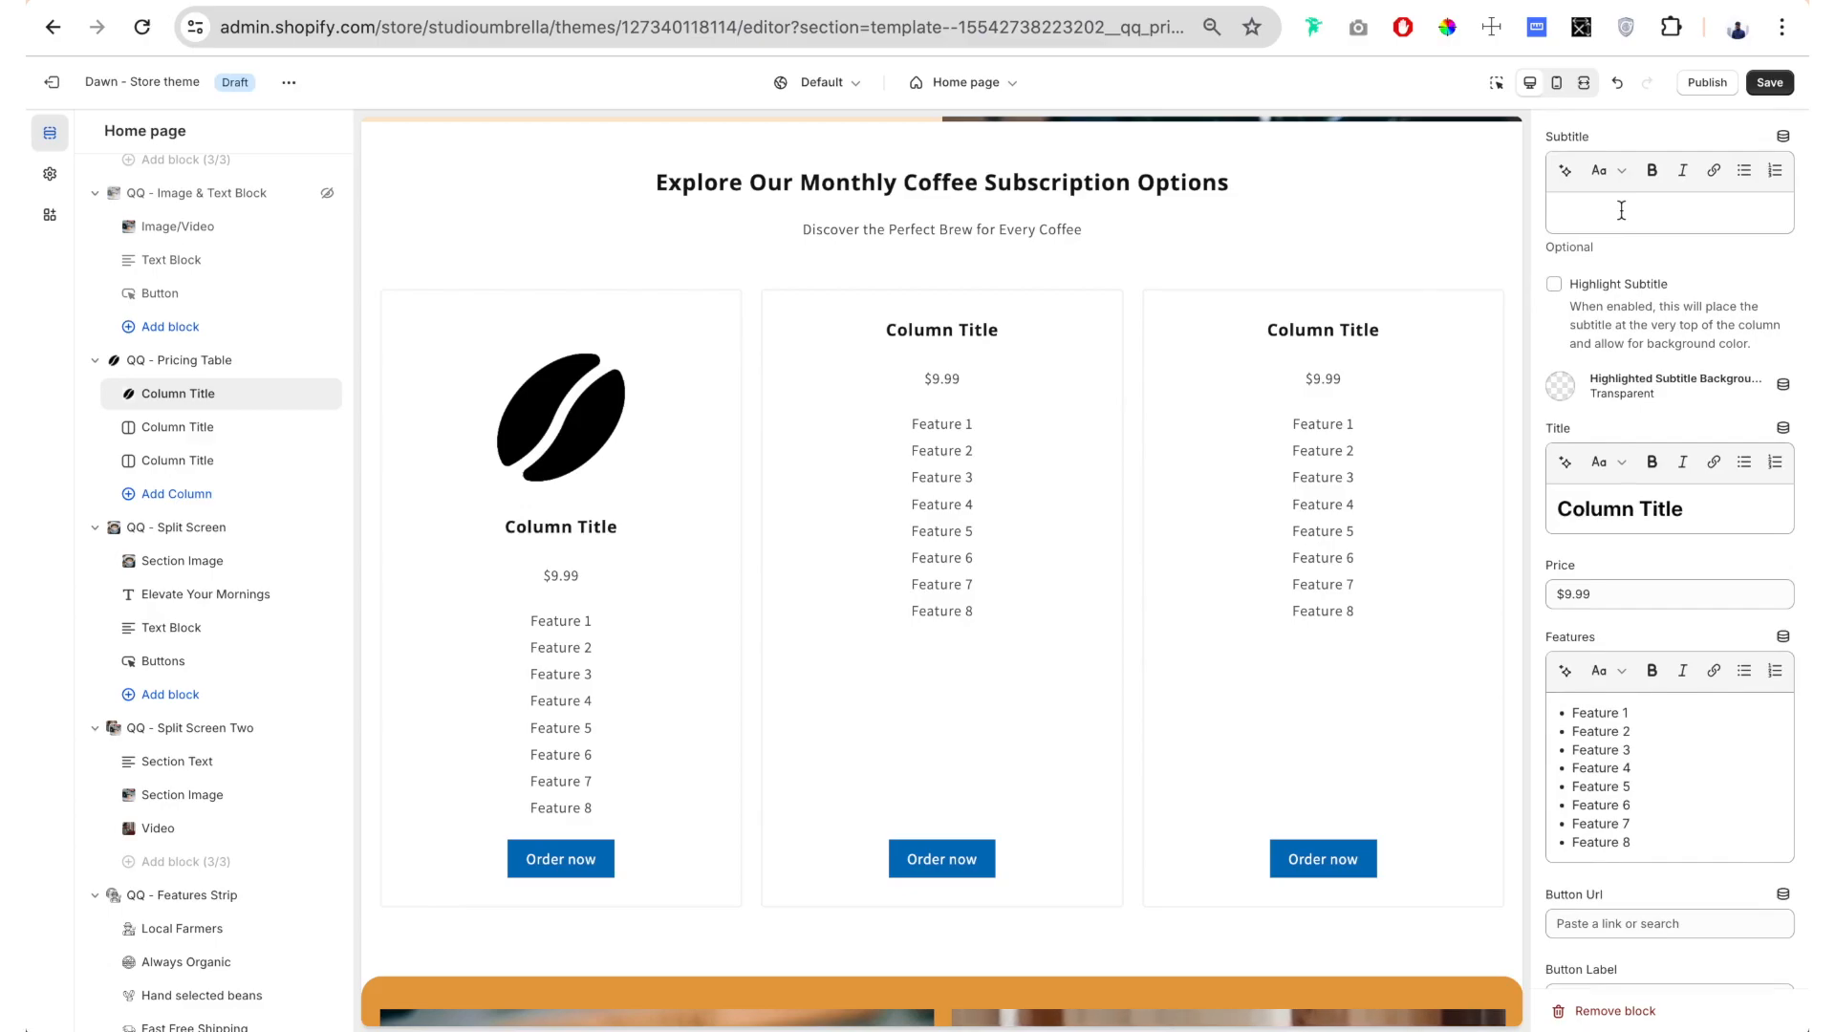
click(1622, 210)
text(The most popular!)
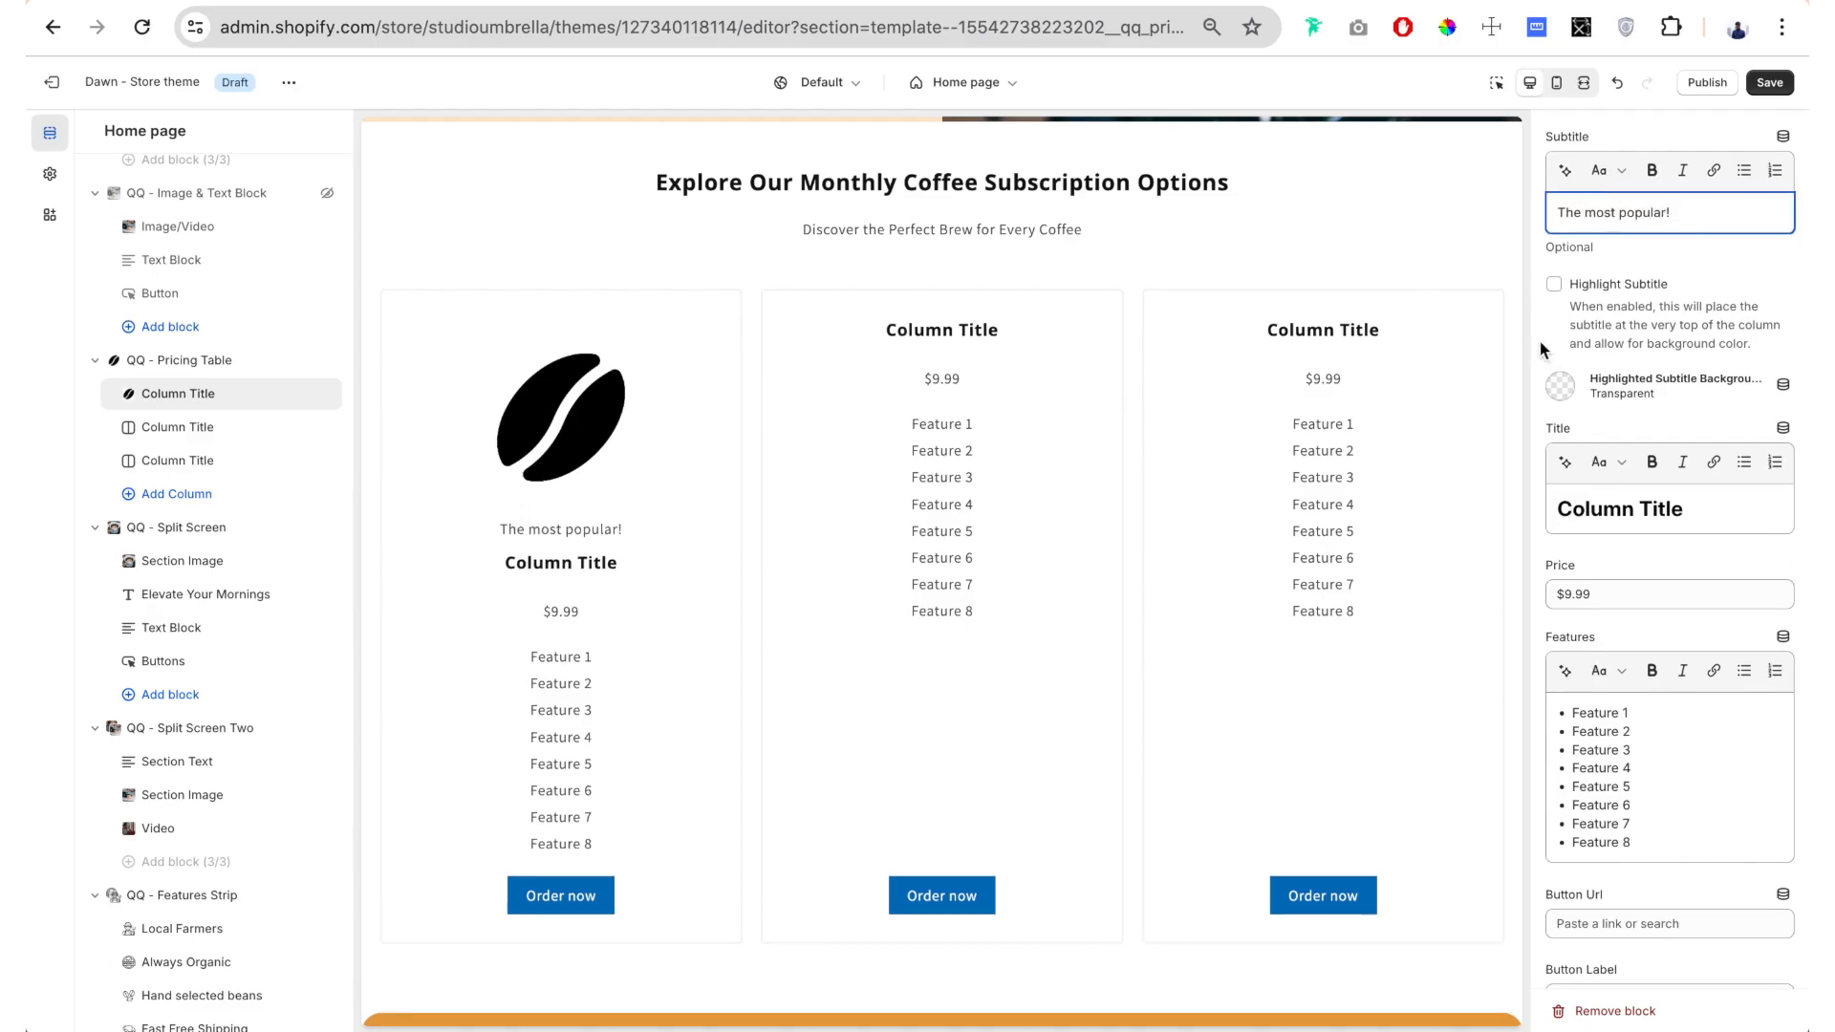
Highlight the first column's subtitle with a light orange background and title the column "Basic Subscription"
scroll(1540, 342, down, 1)
scroll(1539, 341, down, 1)
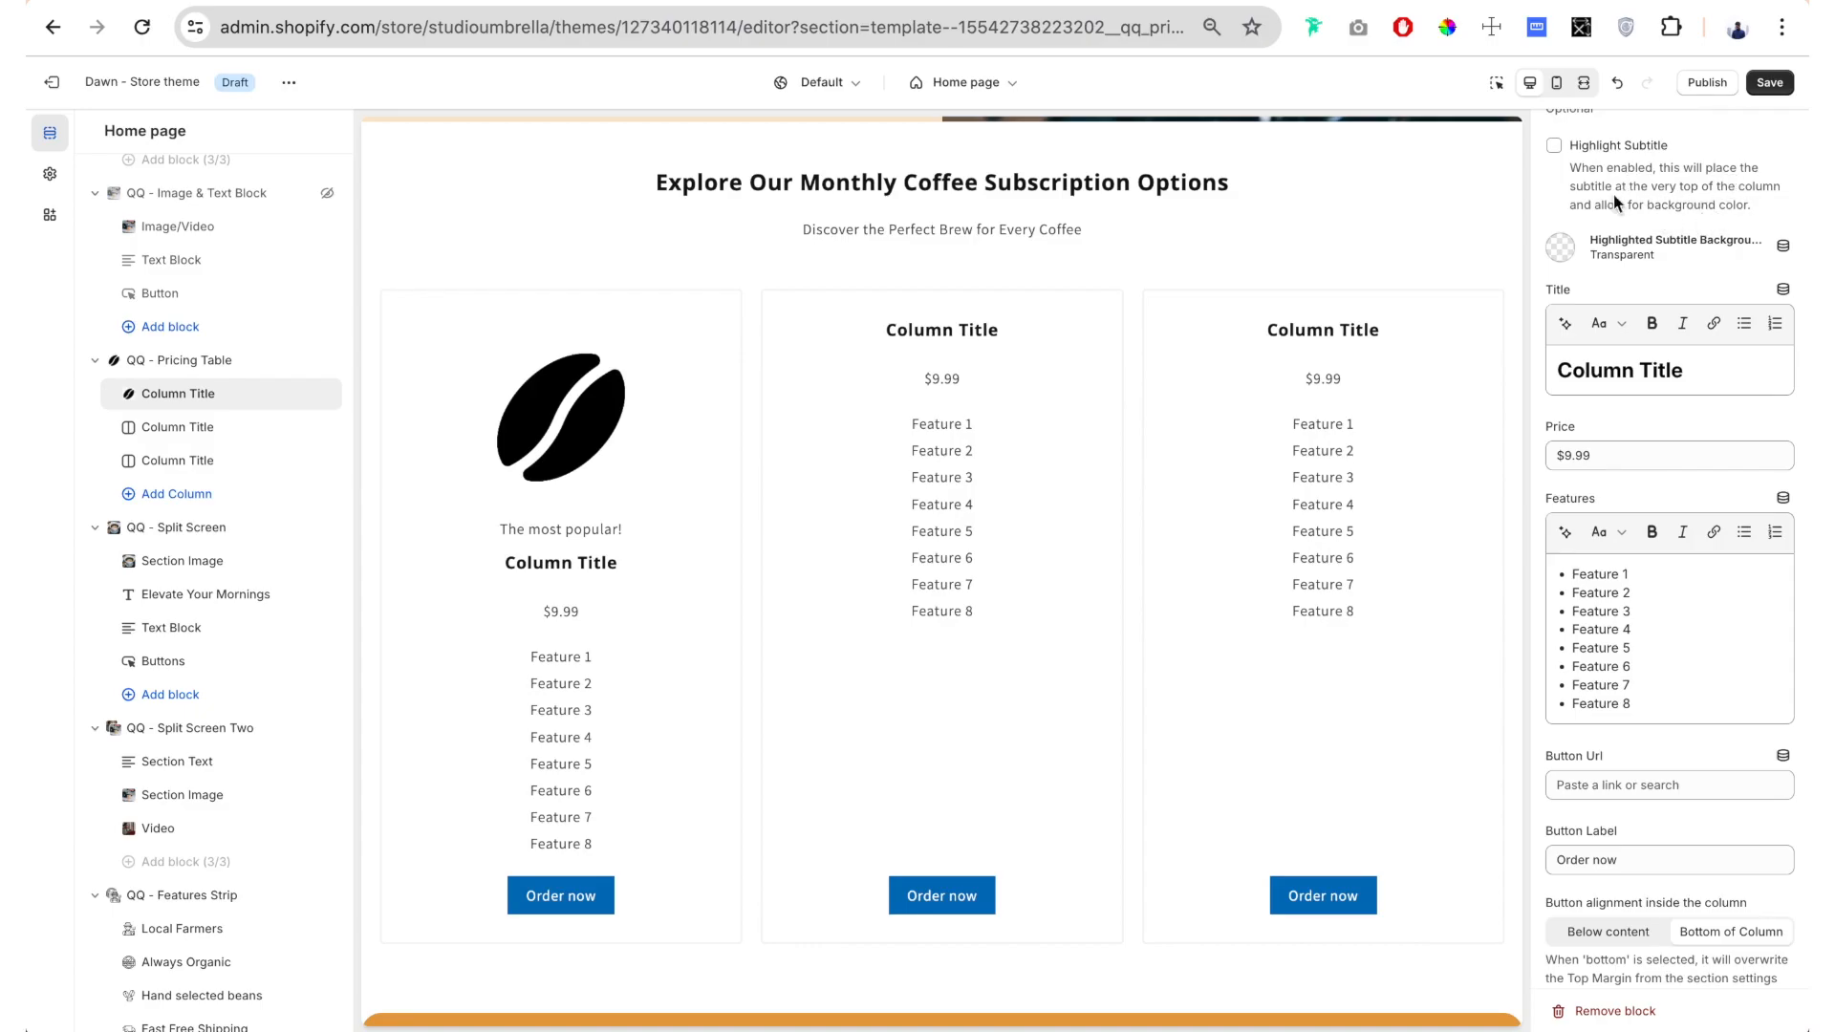
click(1554, 145)
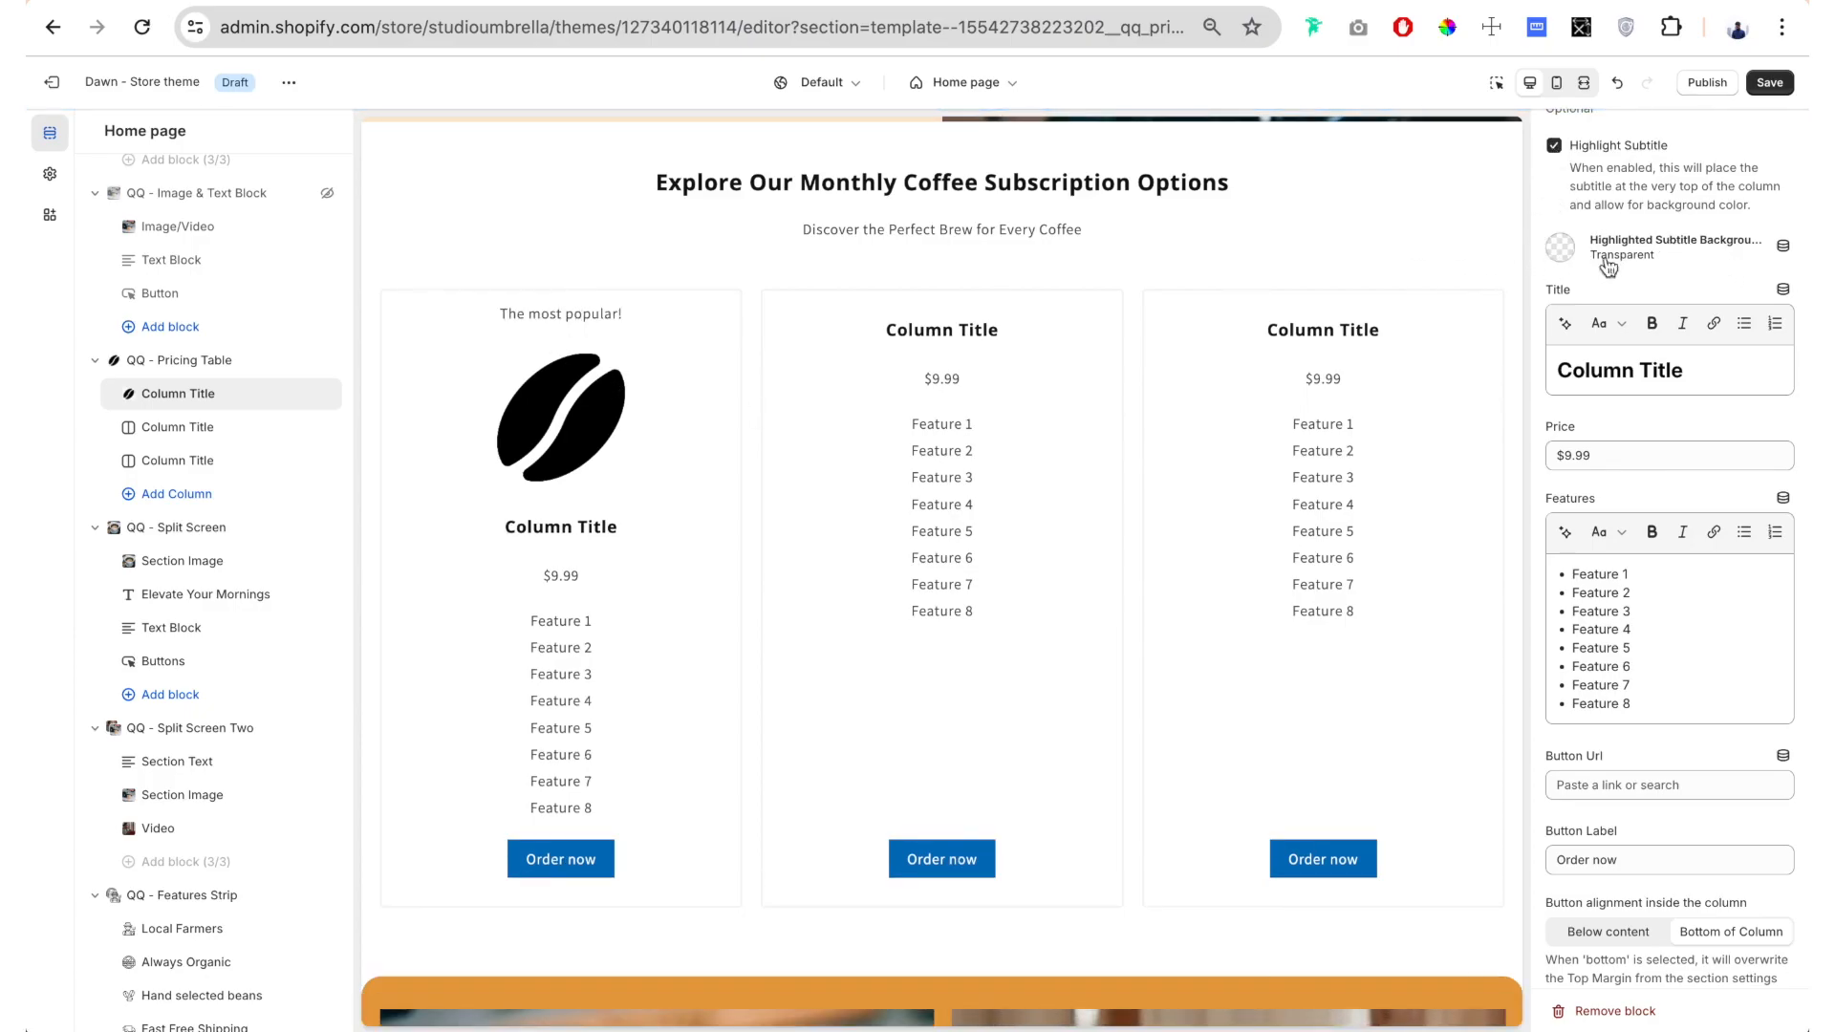
scroll(1592, 251, down, 2)
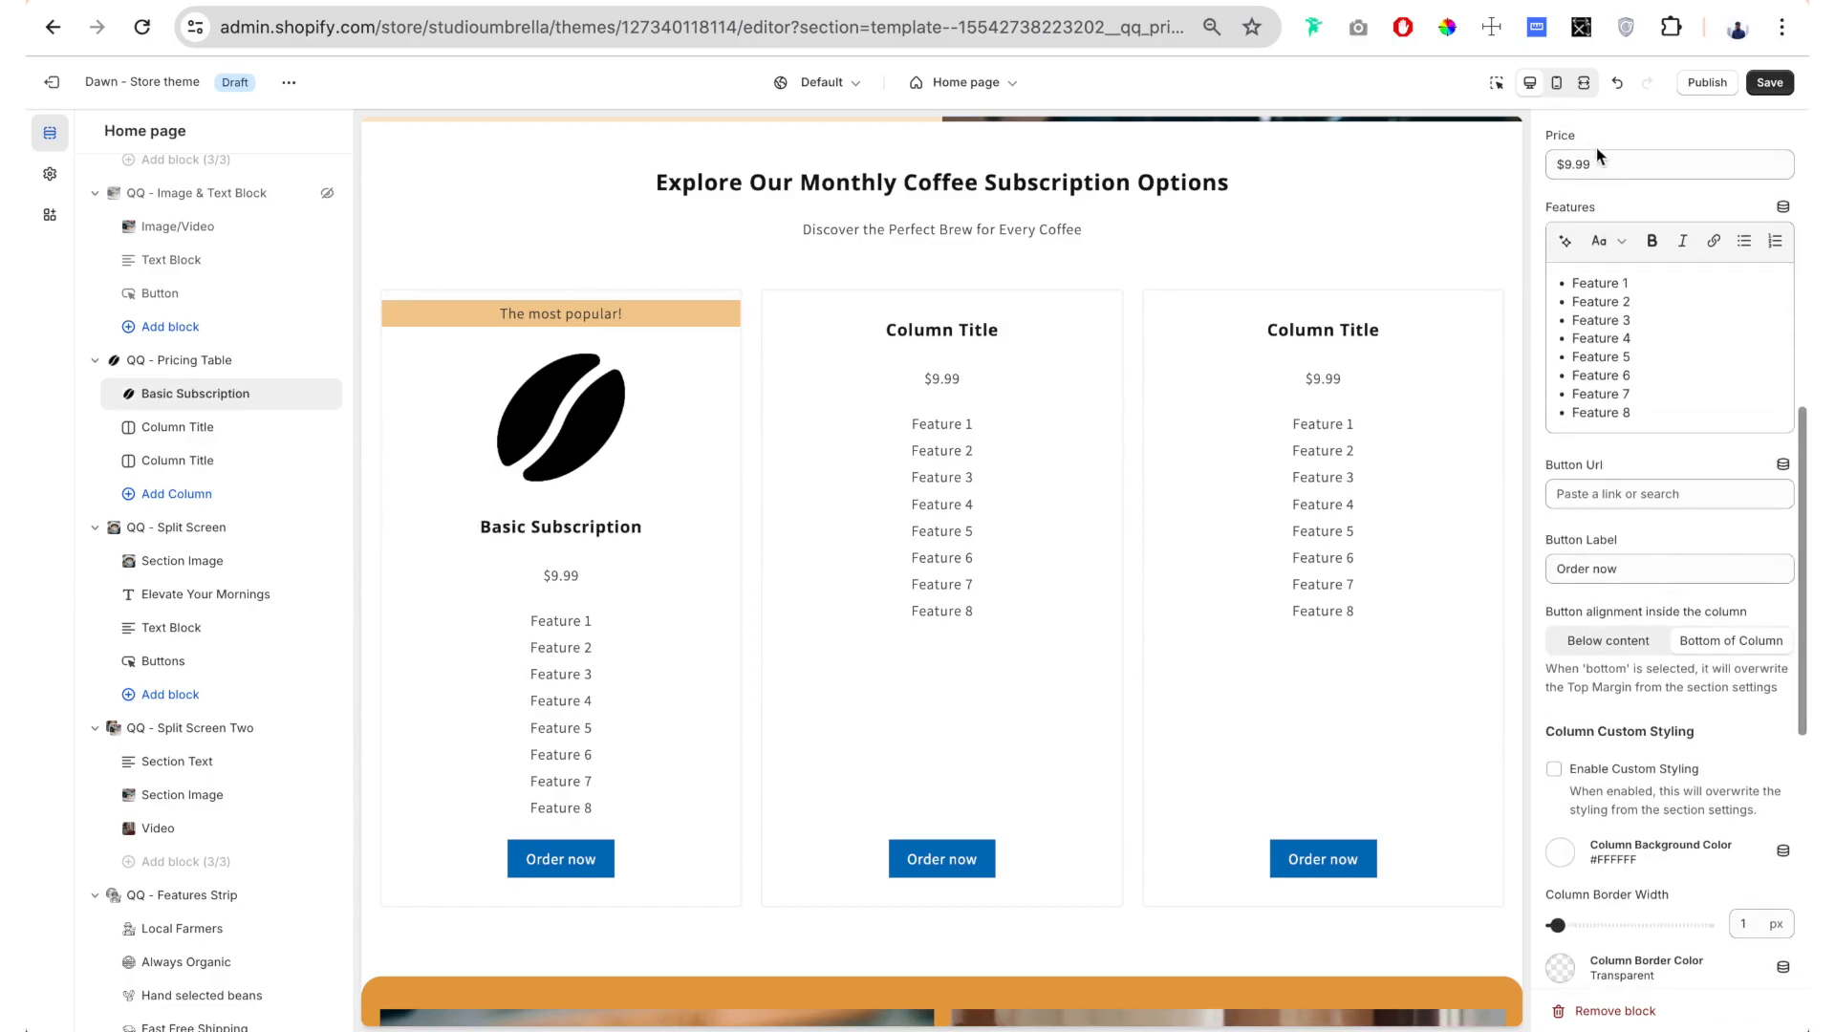
Replace the Basic Subscription features with monthly 250g signature blend delivery, whole beans or ground coffee option, and exclusive discounts and promotions on related products
scroll(1599, 156, down, 1)
scroll(1543, 264, down, 1)
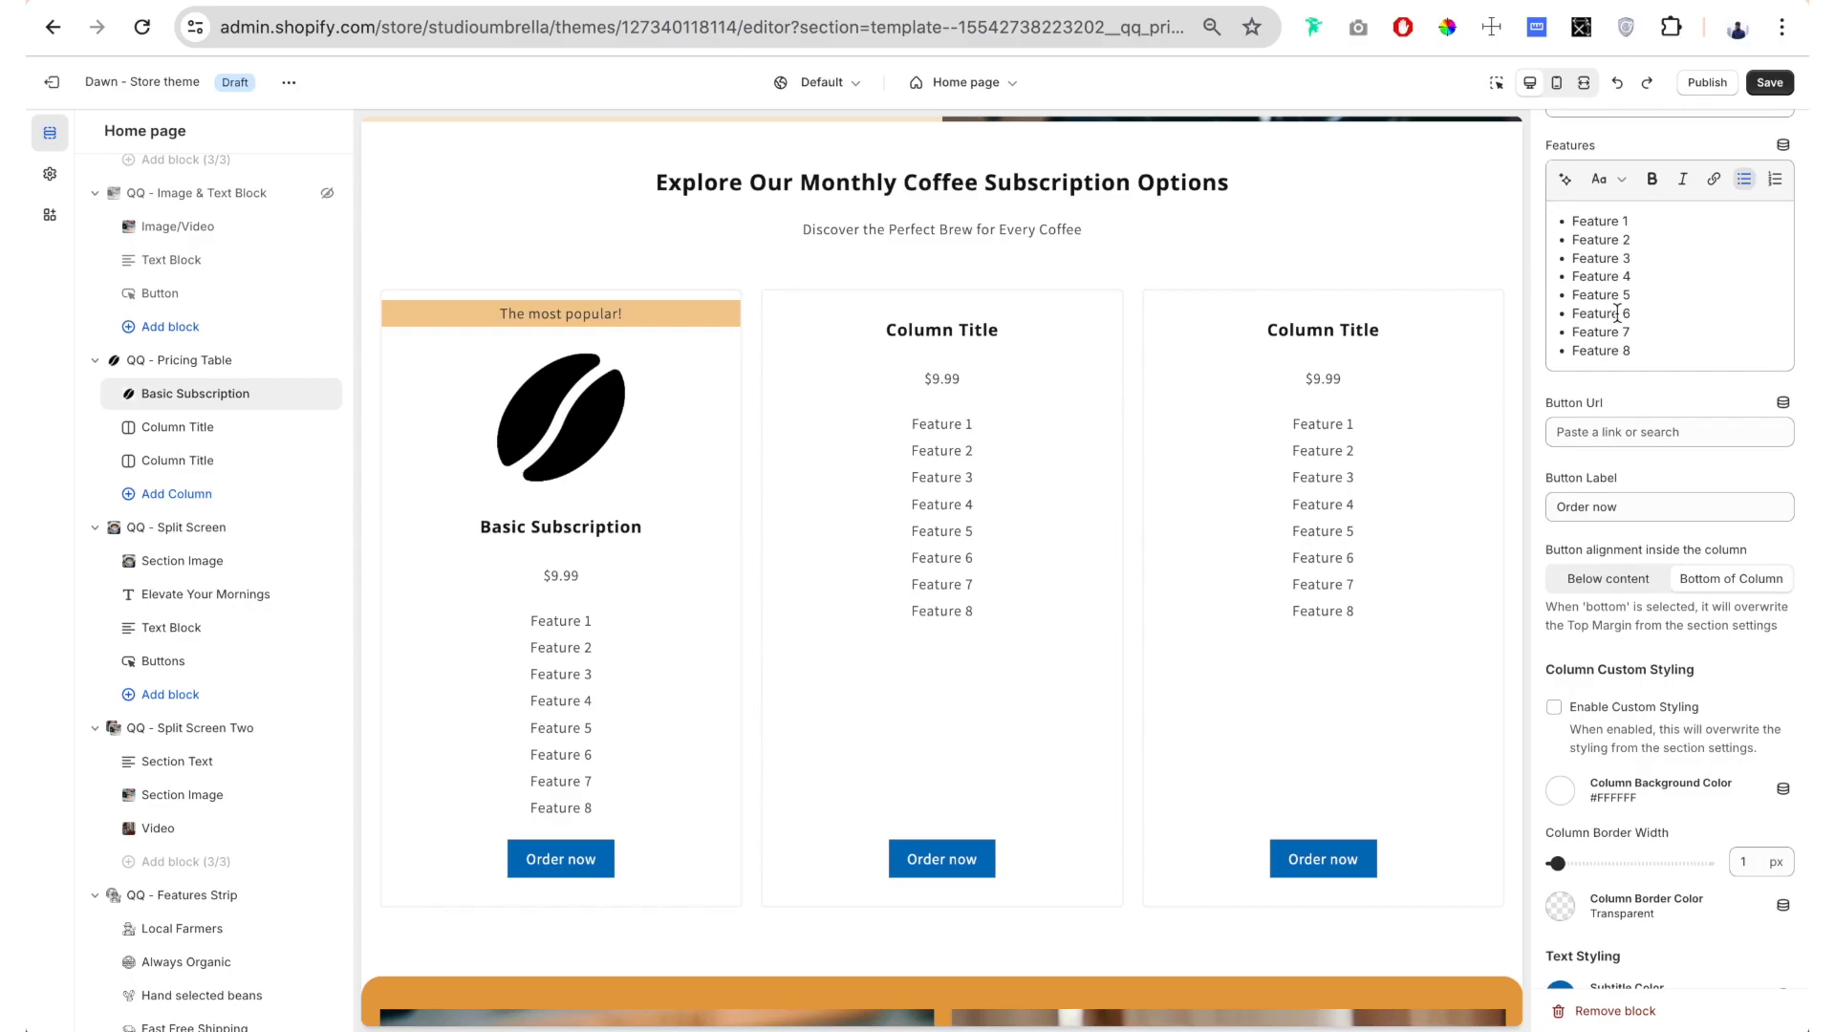
key(ctrl+a)
text(Monthly delivery of 250g of our signature coffee blend. Option to choose between whole beans or ground coffee. Access to exclusive discounts and promotions on related products.)
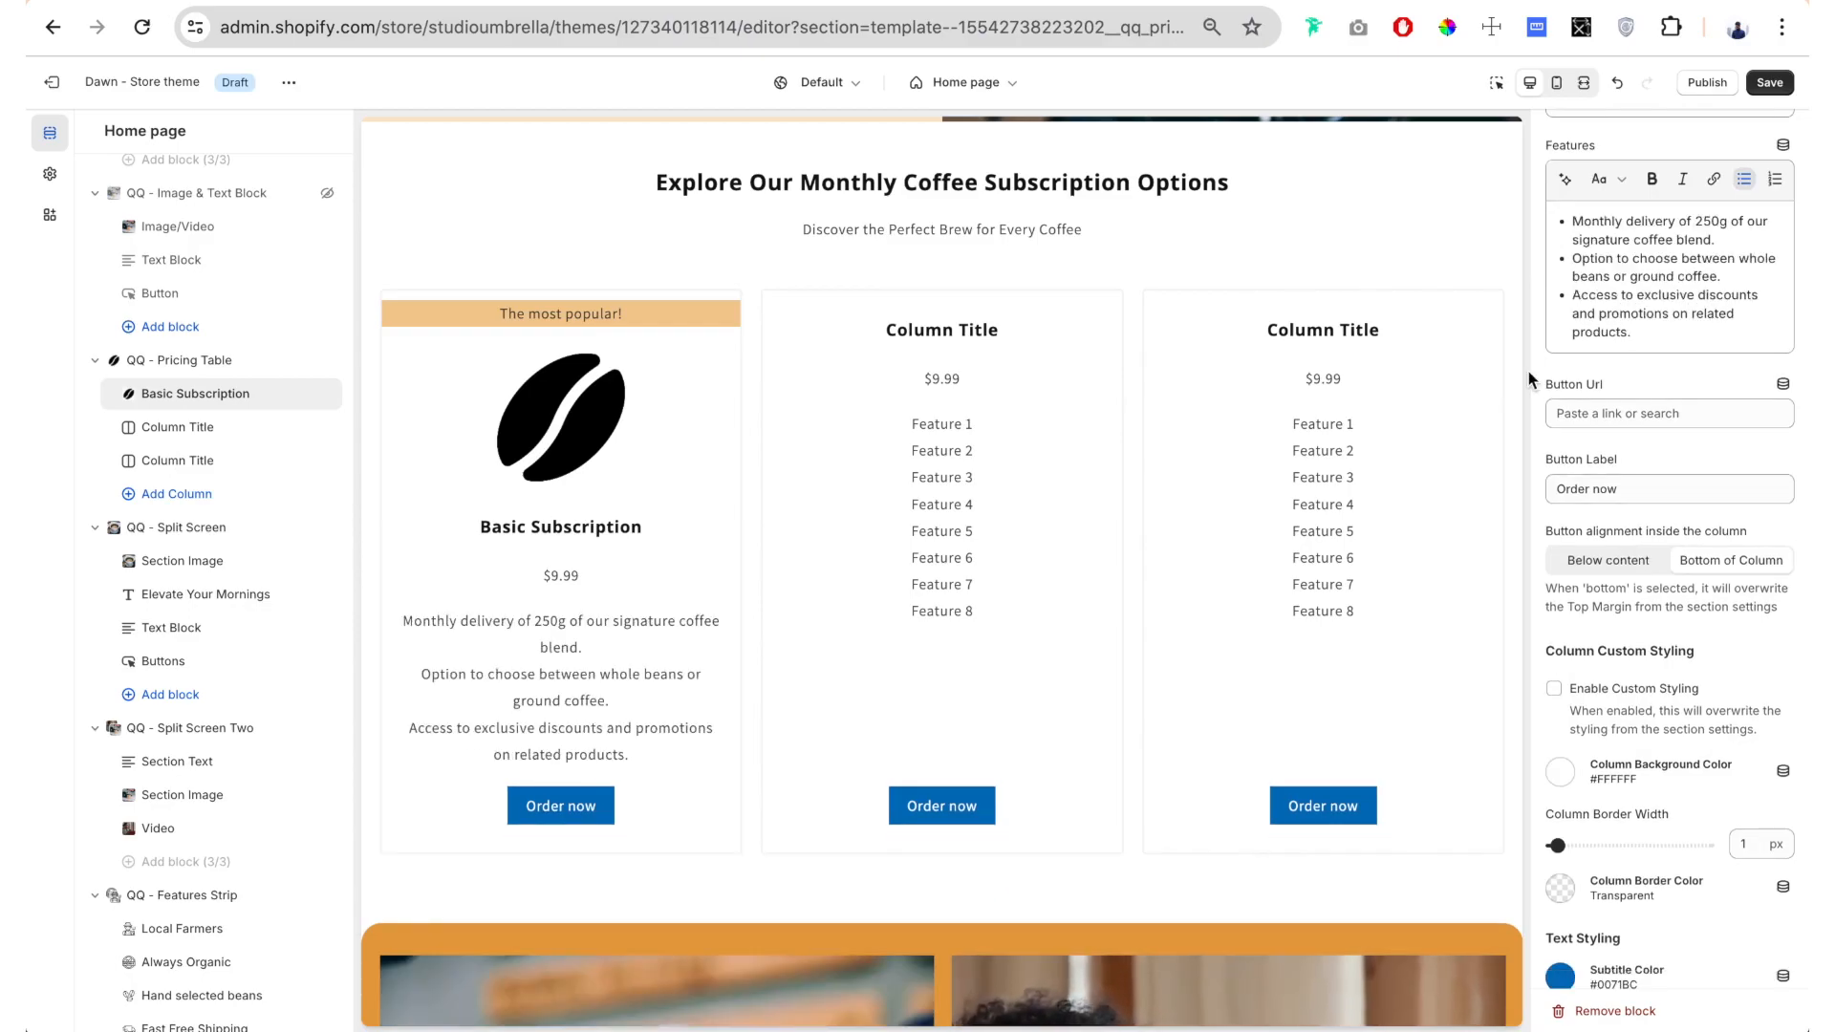
Change the Basic Subscription button label to "Shop Now" and link the button to a product
scroll(1585, 360, down, 1)
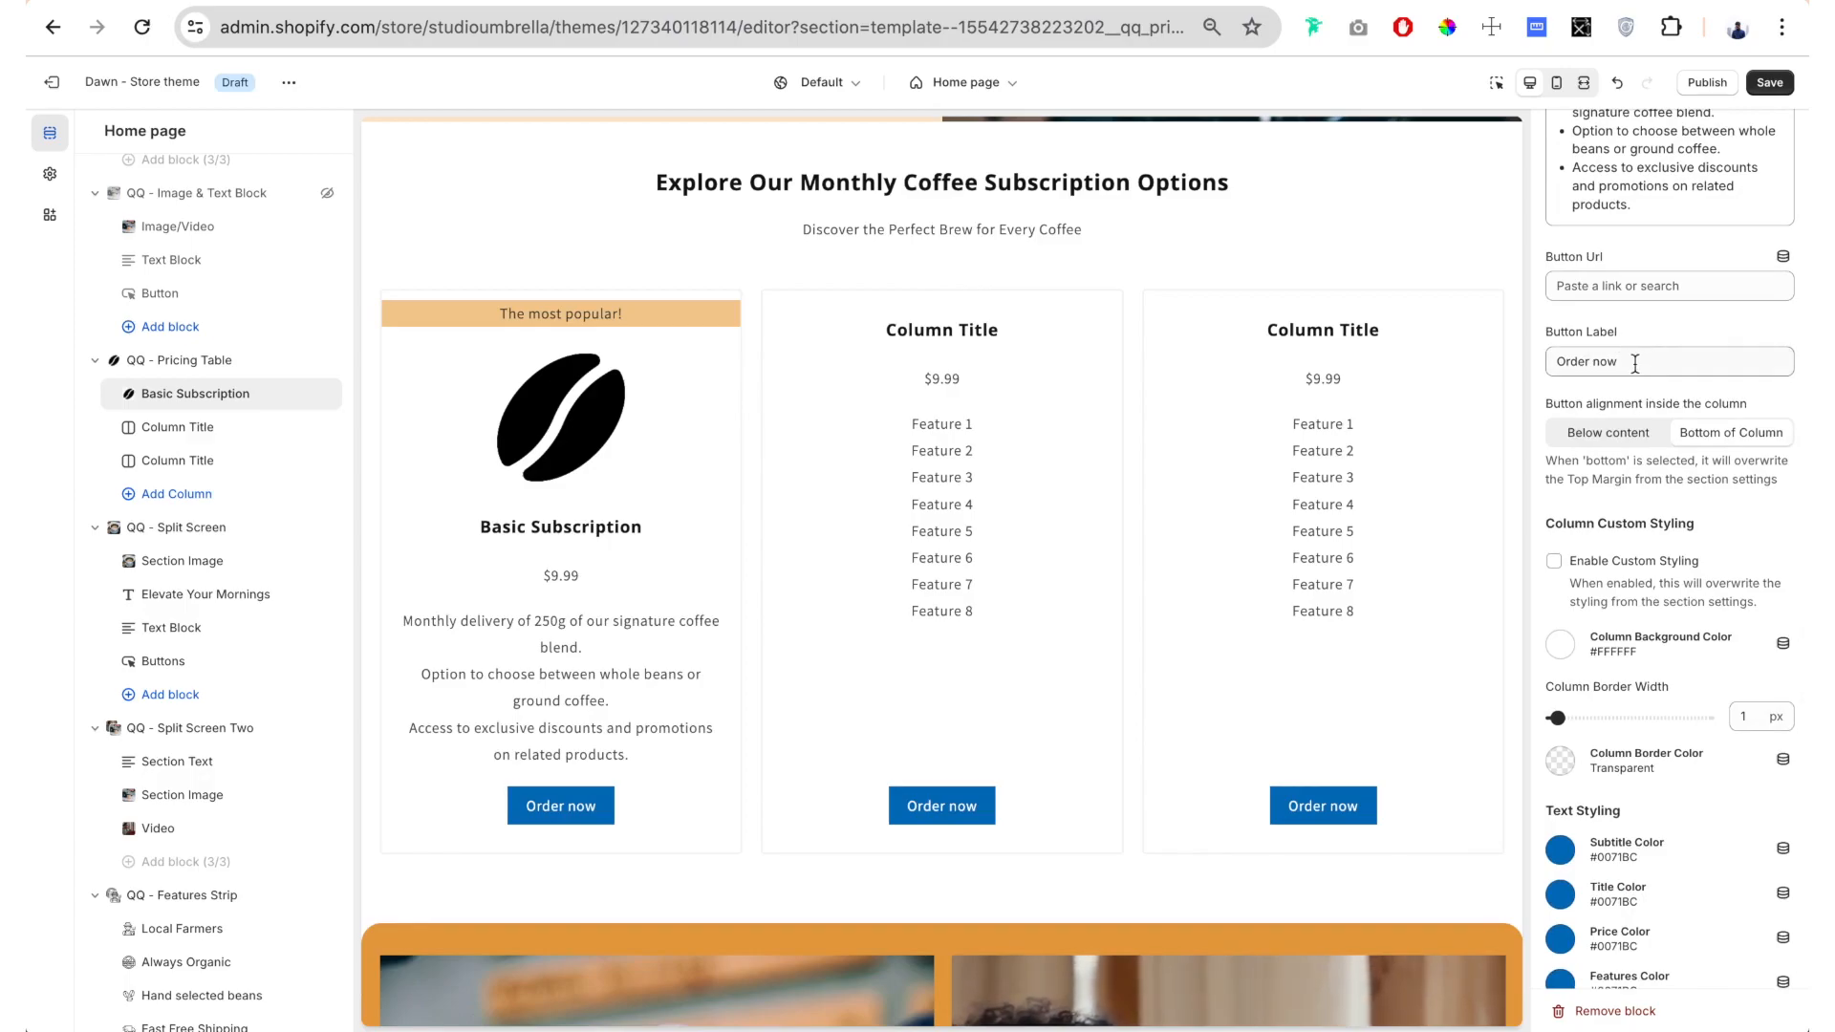
drag(1630, 353, 1556, 363)
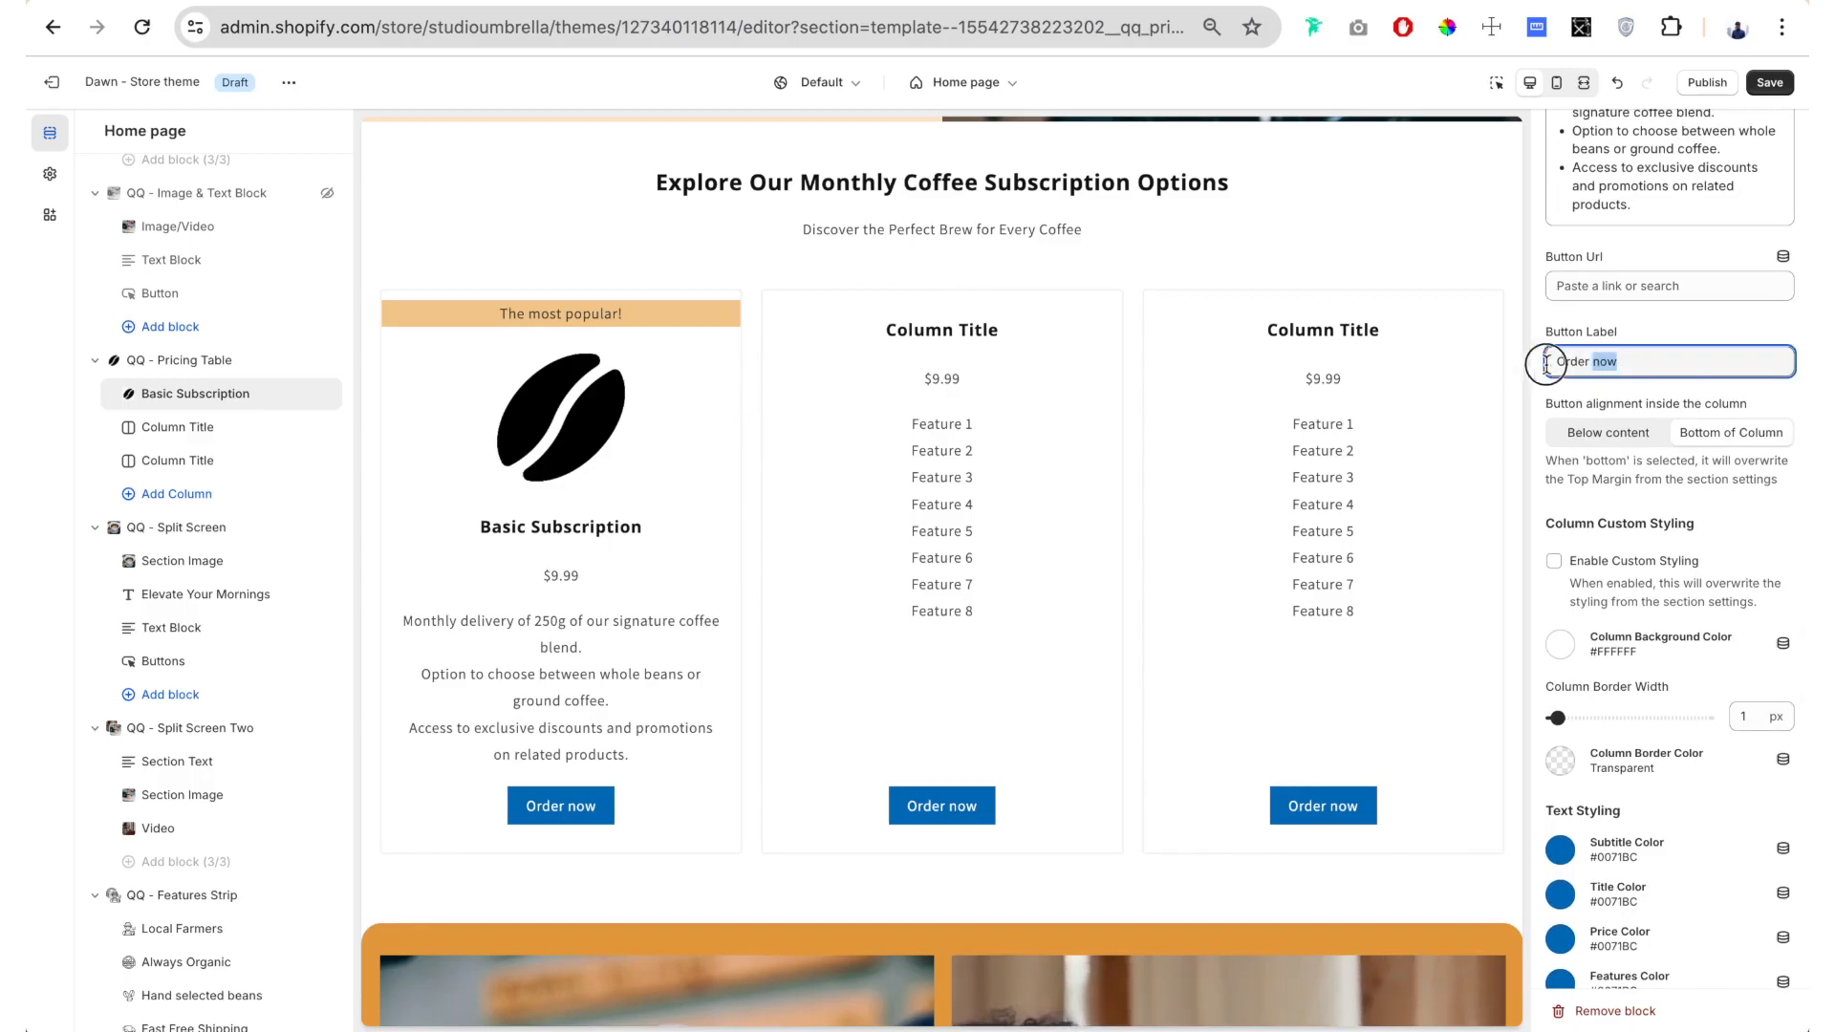
key(BackSpace)
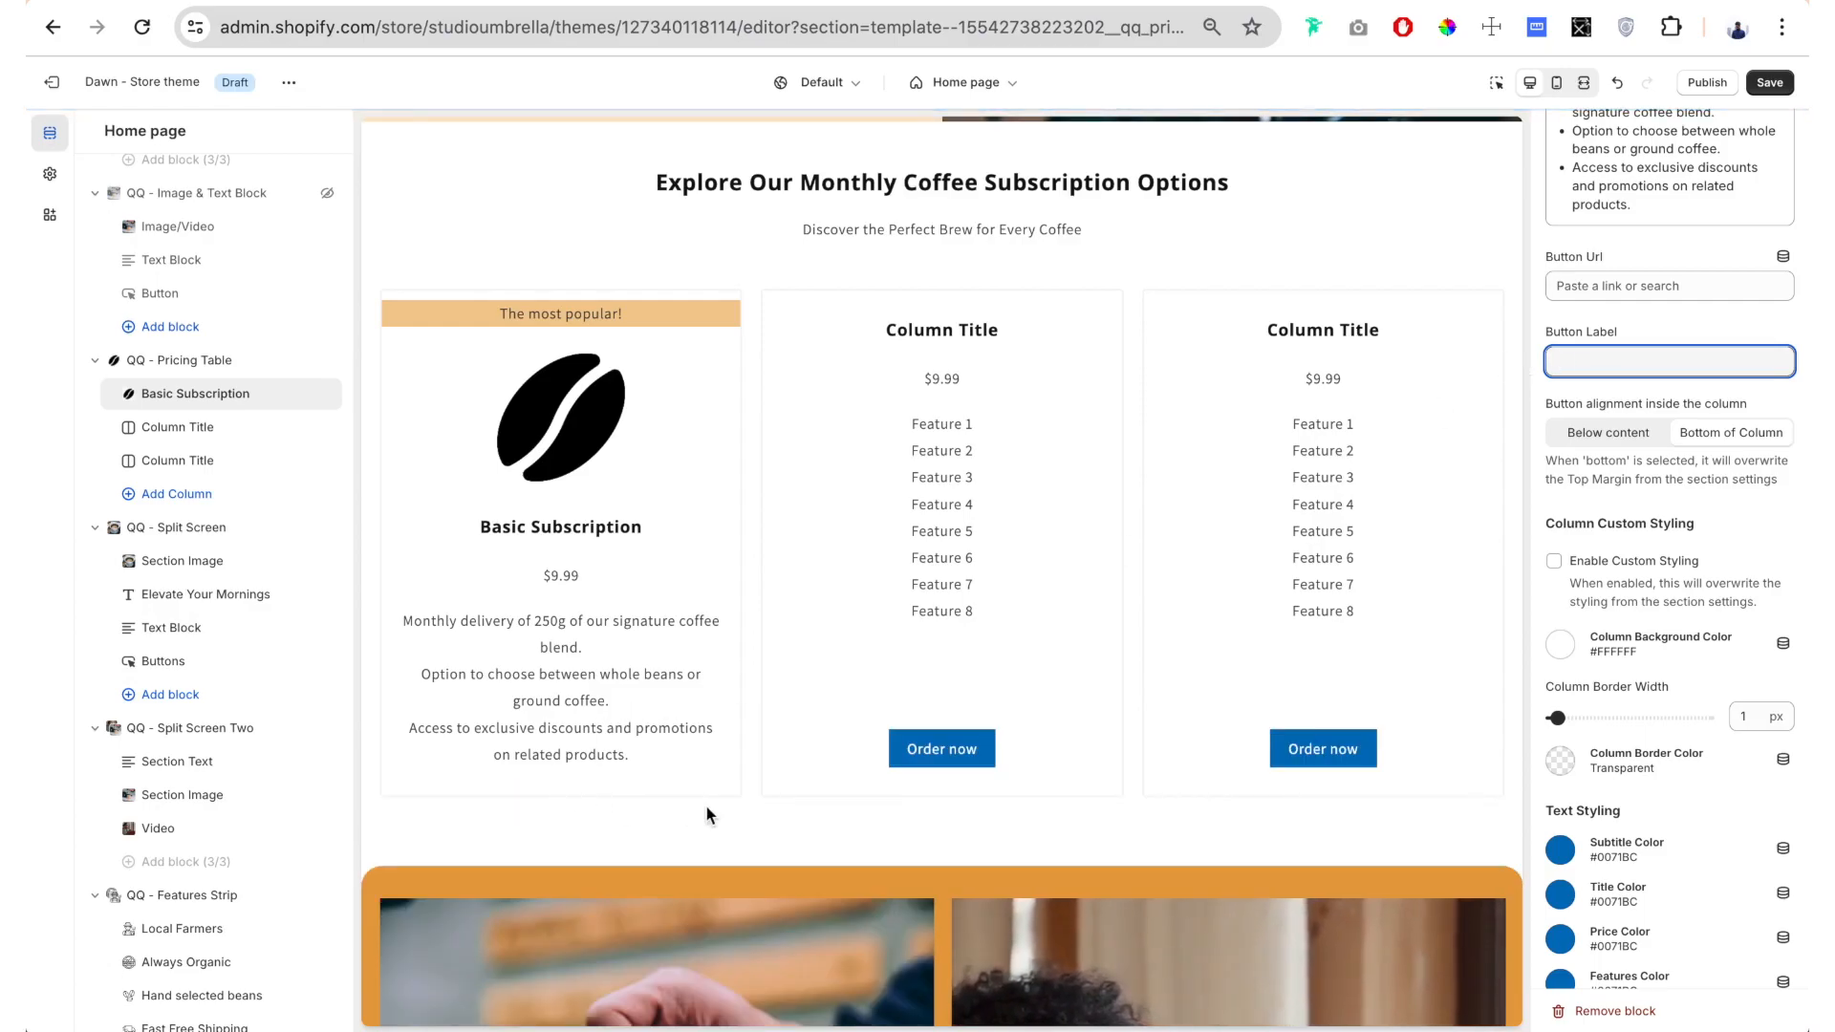
text(Sh)
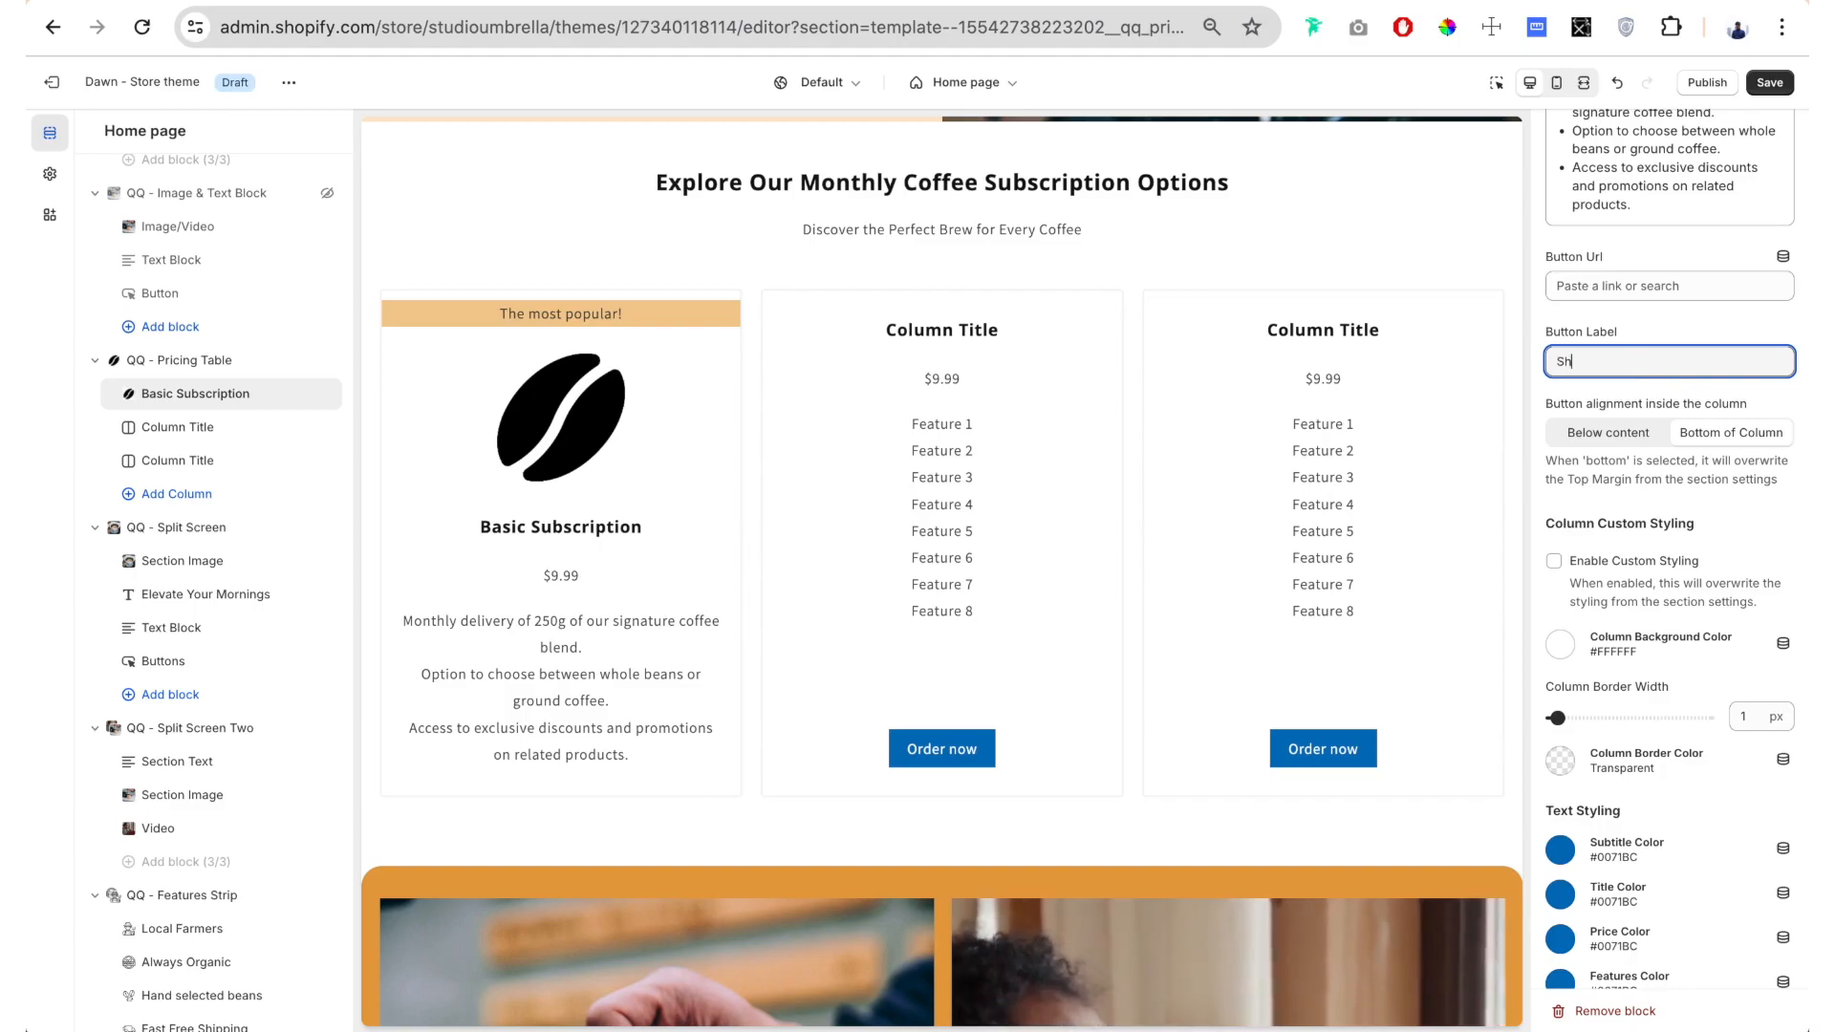
text(op Now)
click(1664, 286)
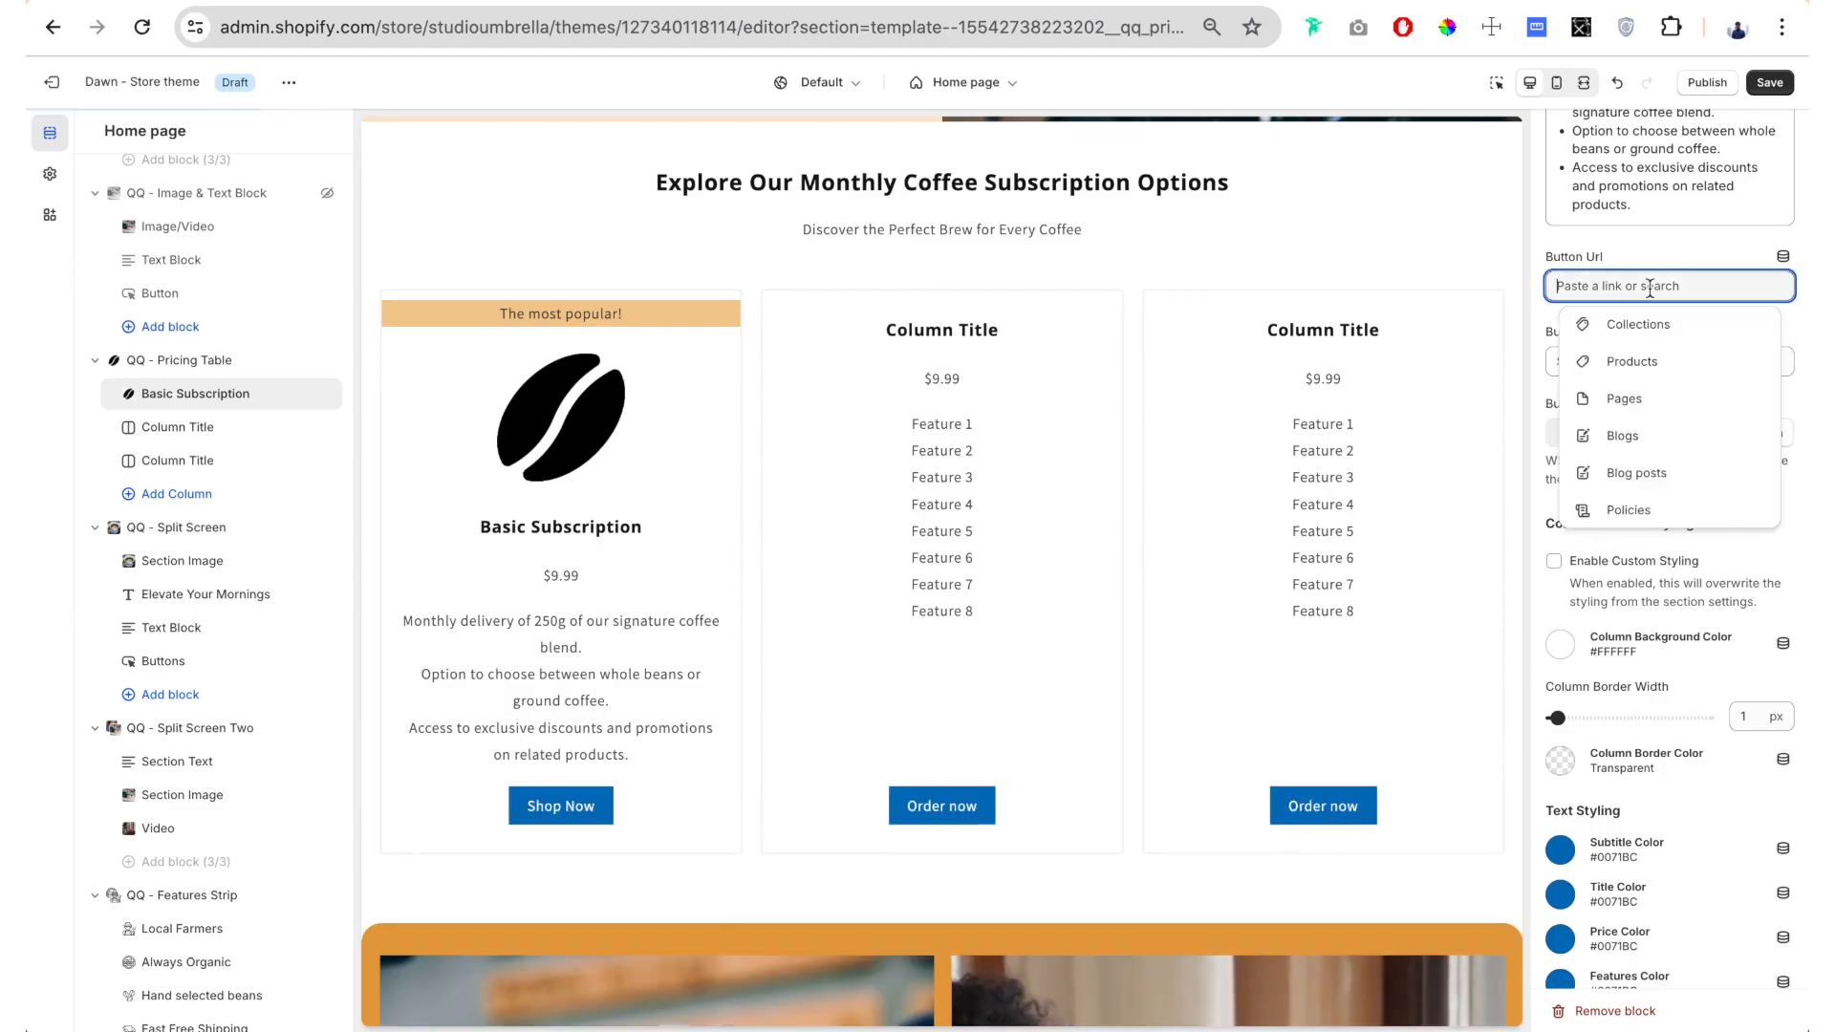
click(1651, 357)
click(1653, 357)
scroll(1649, 354, down, 3)
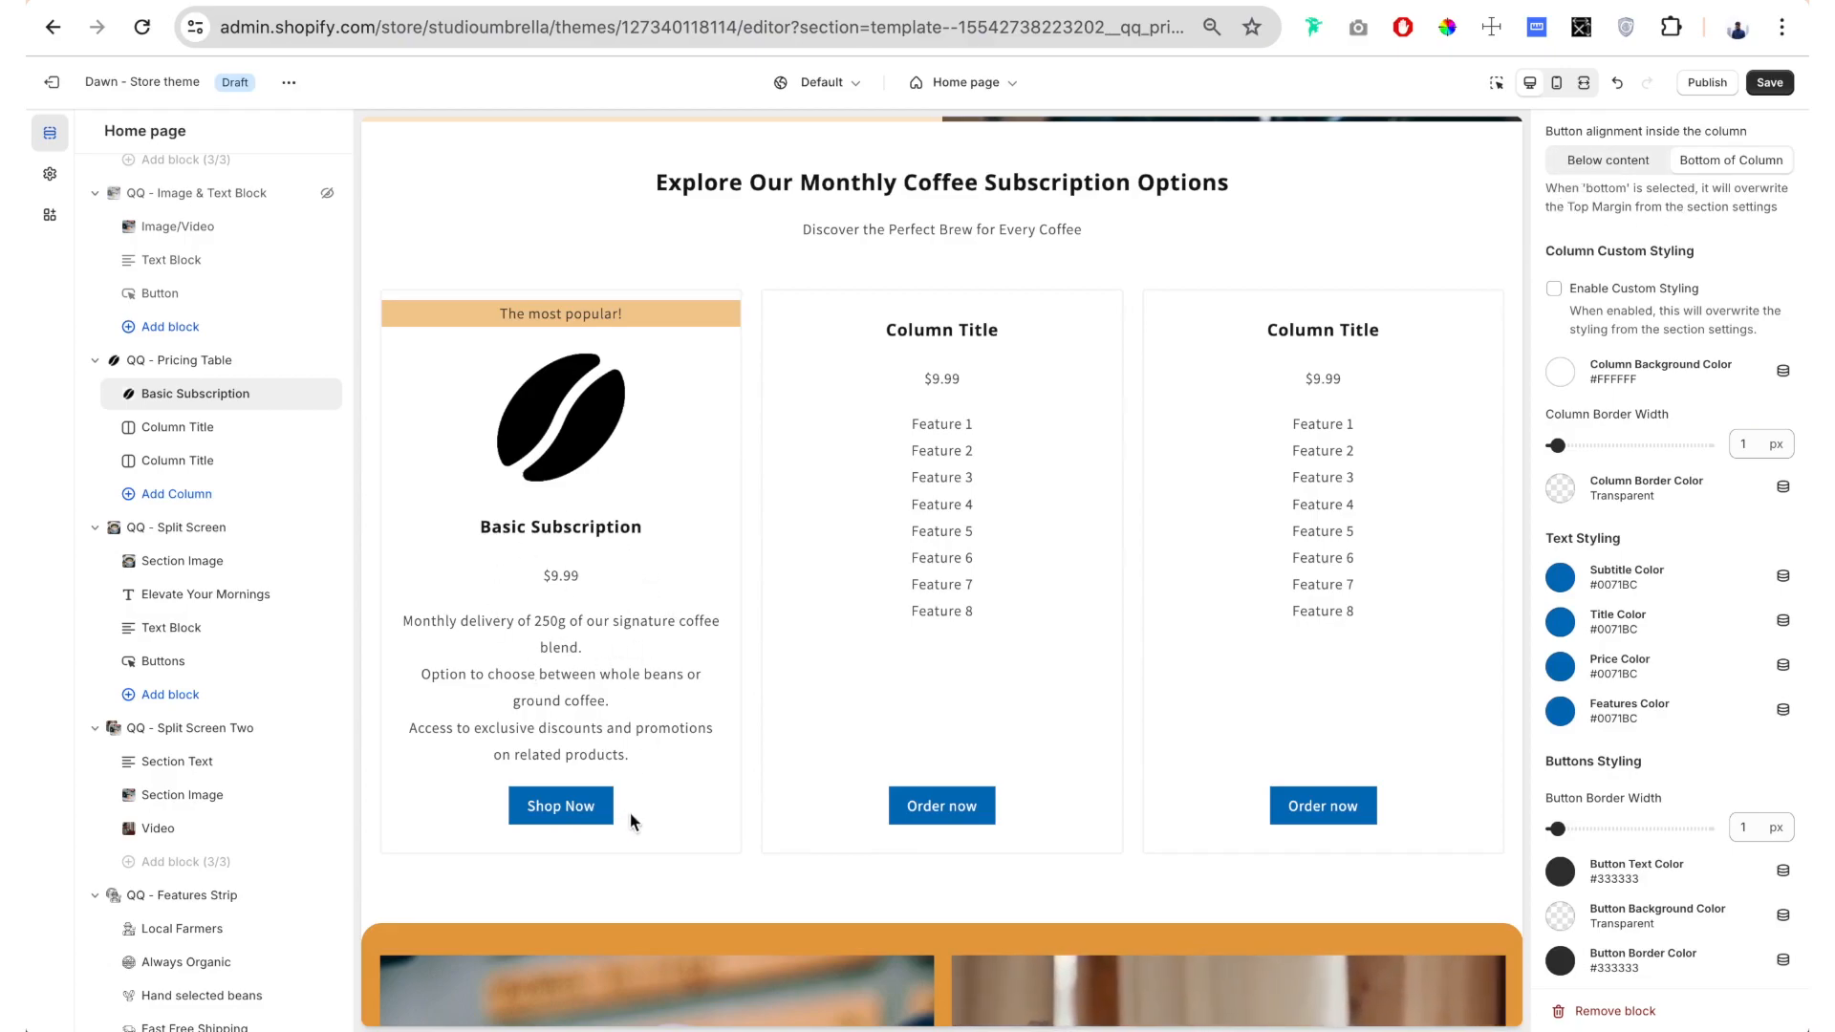
Switch the second column's button alignment to Below content and back to Bottom of Column
click(170, 426)
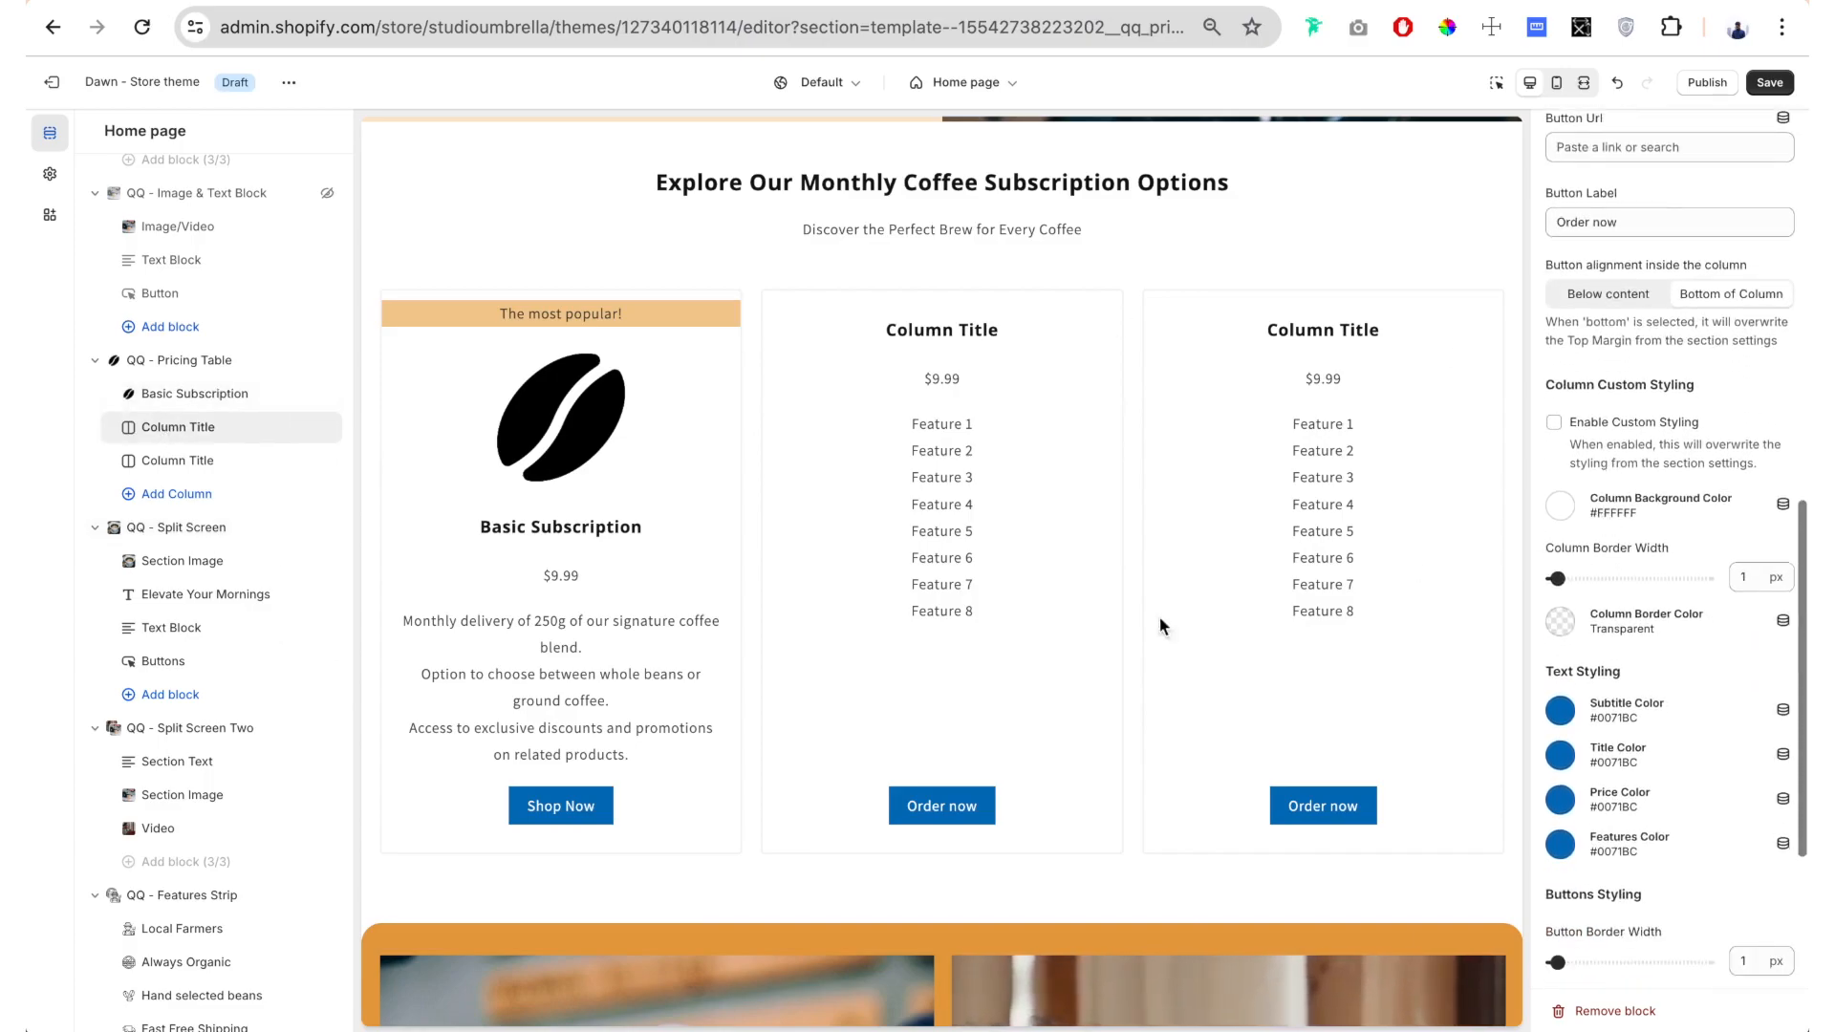
click(1609, 294)
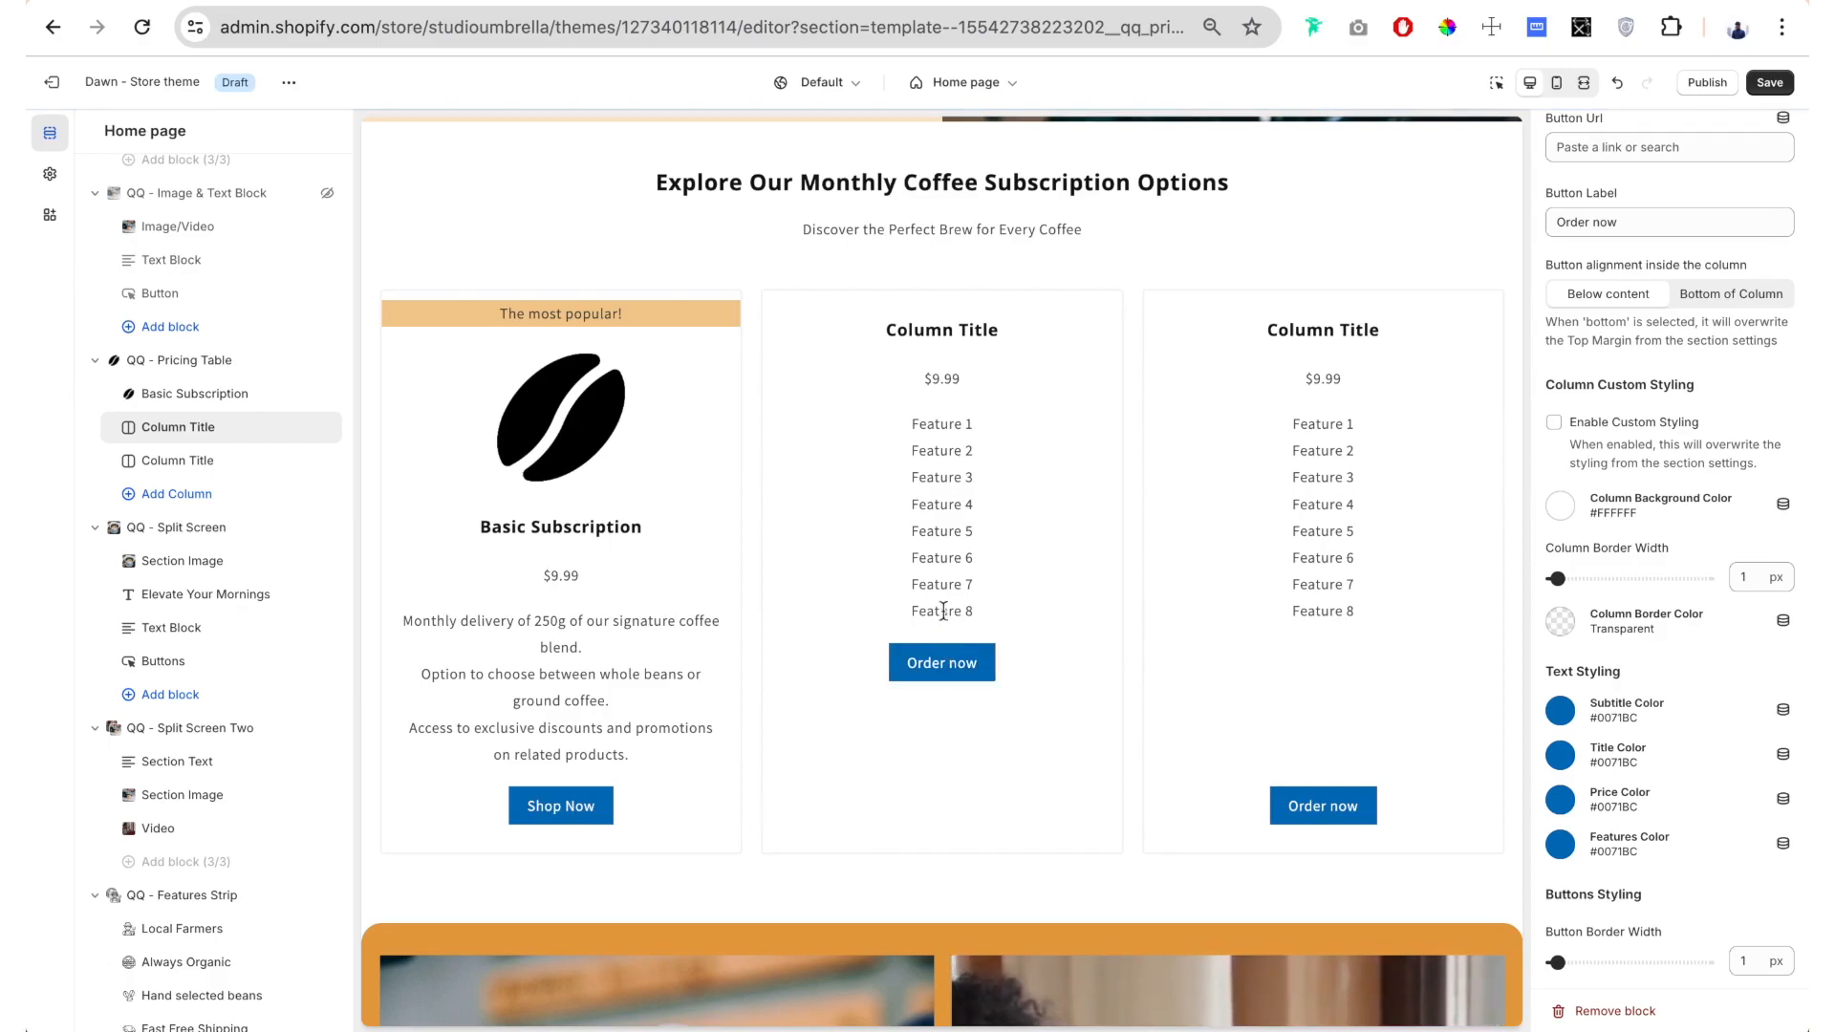
click(1735, 301)
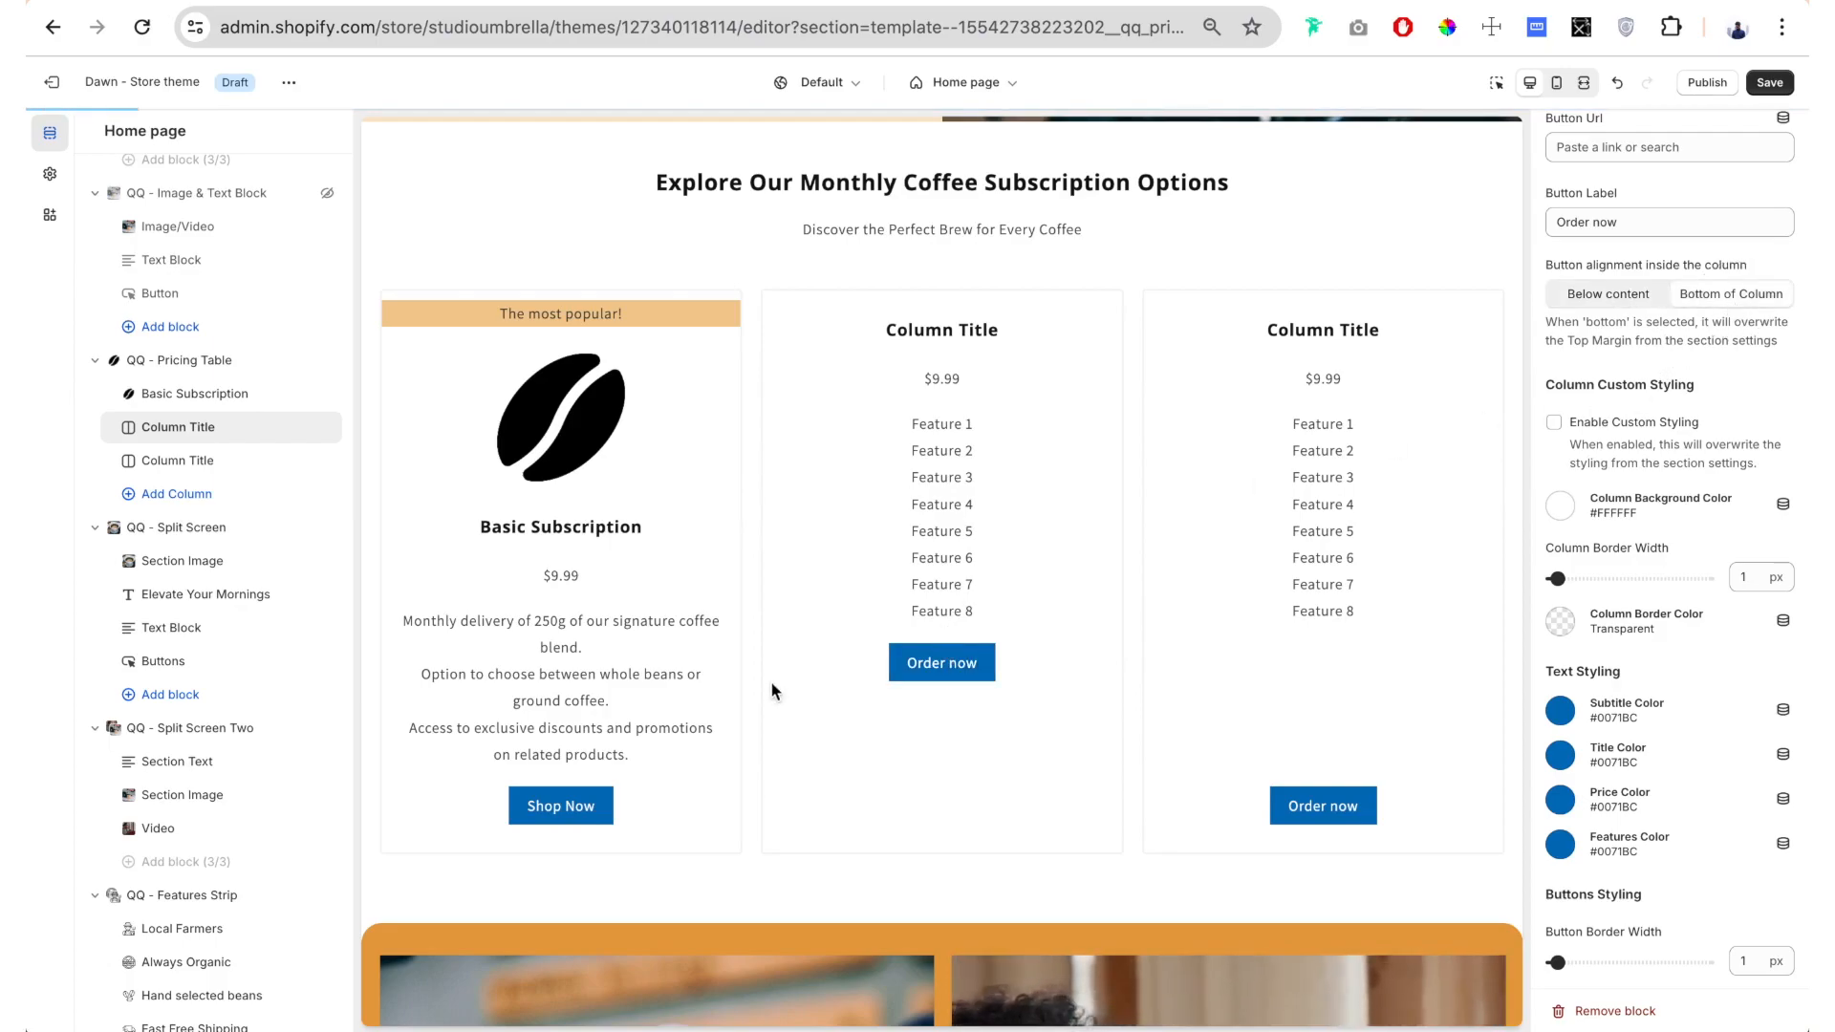
Enable custom styling for the Basic Subscription column and set its background color to #A0A0A0
scroll(1624, 382, down, 3)
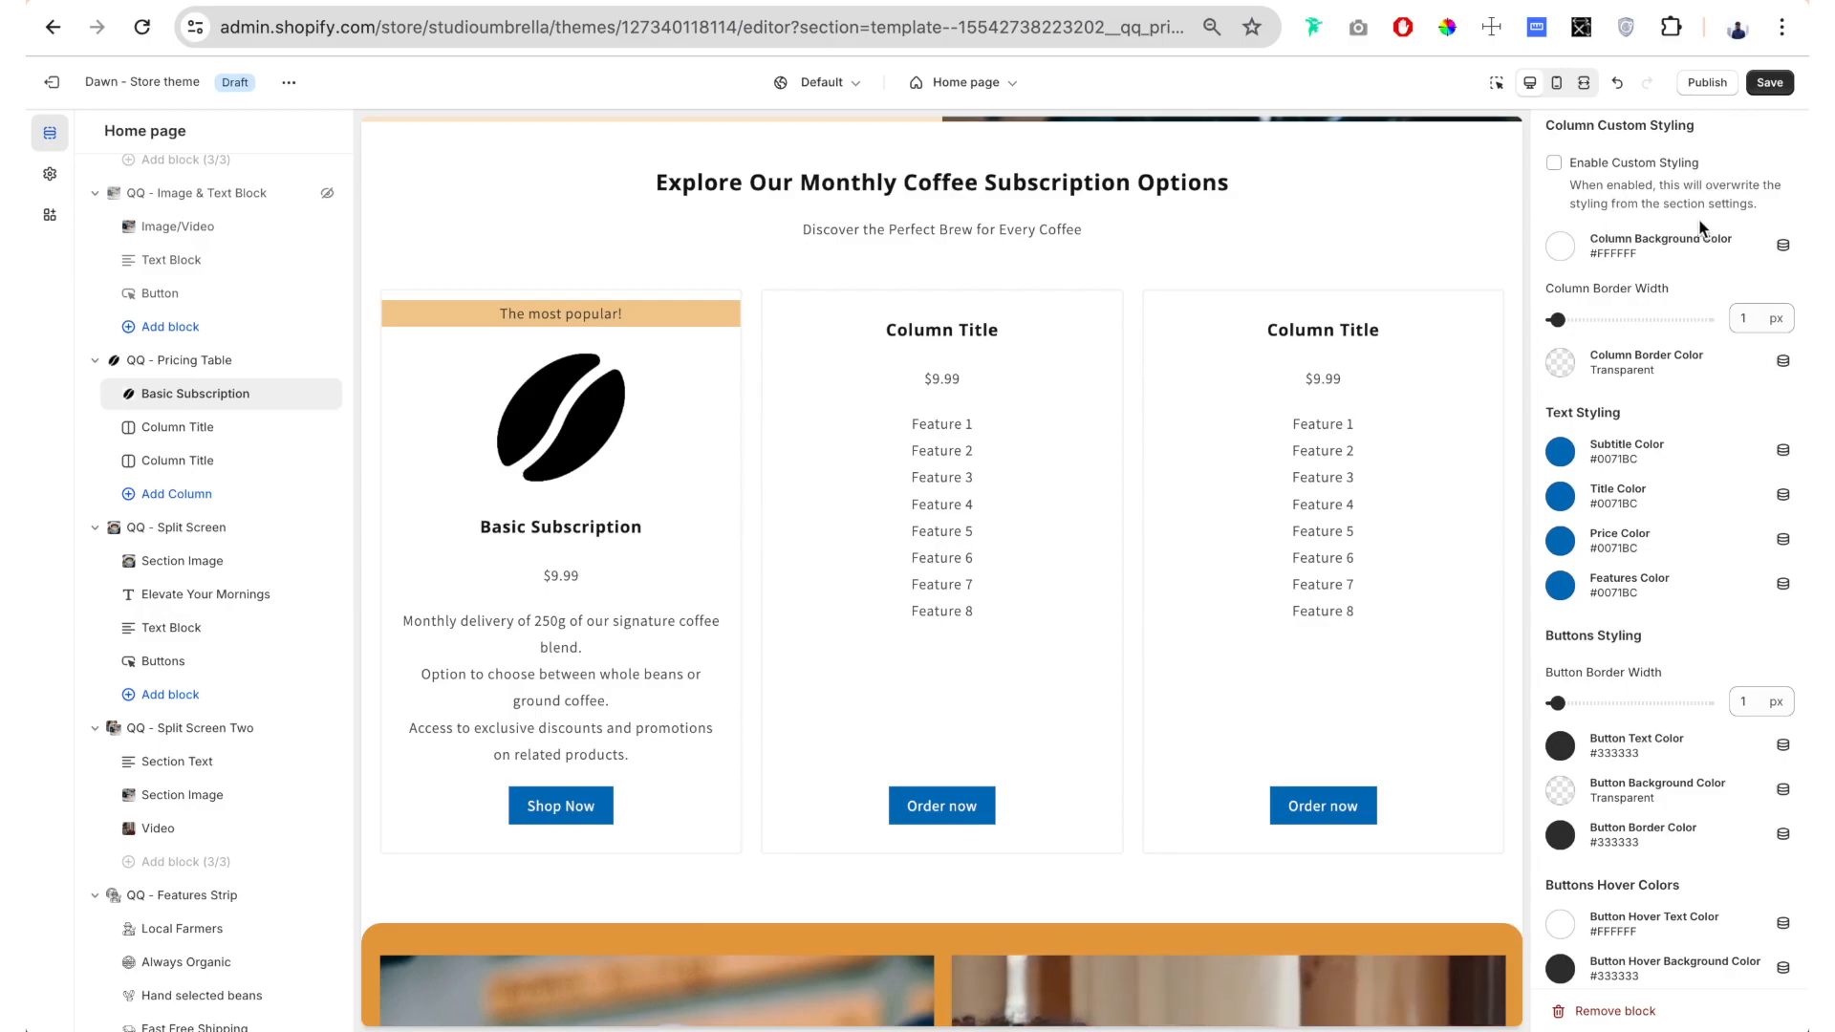
click(1555, 163)
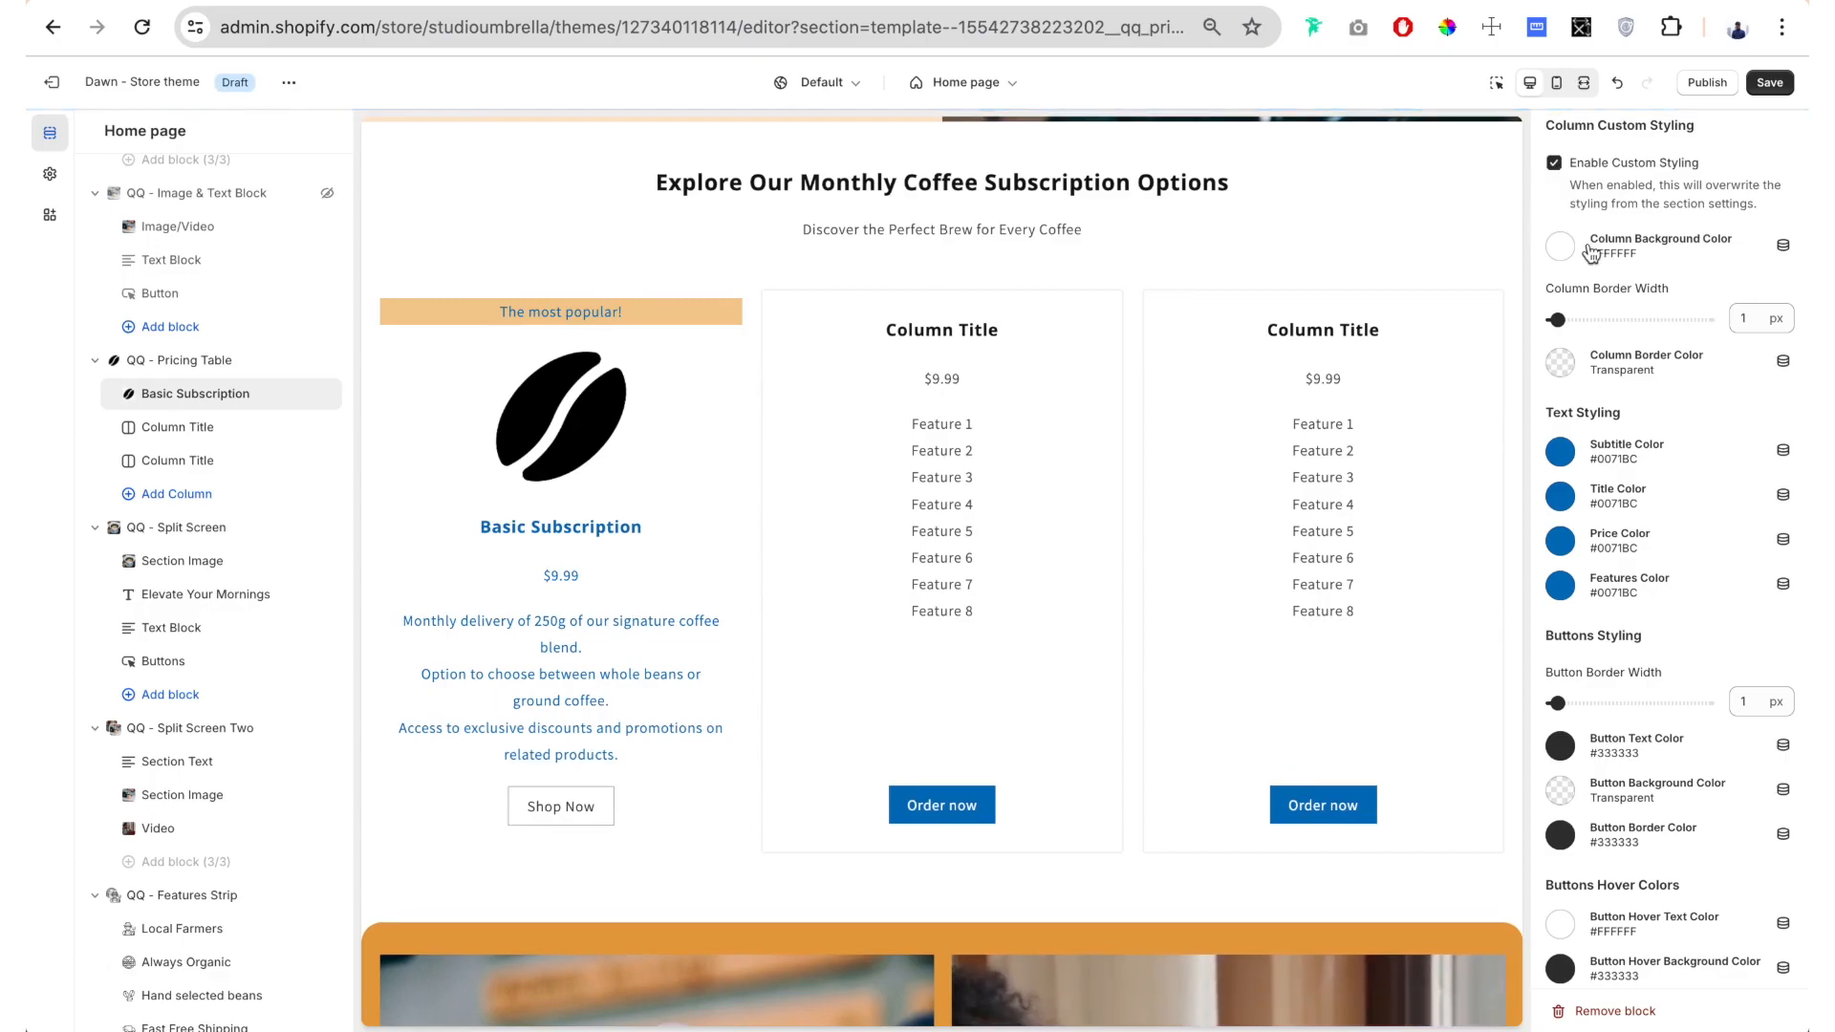
click(1560, 247)
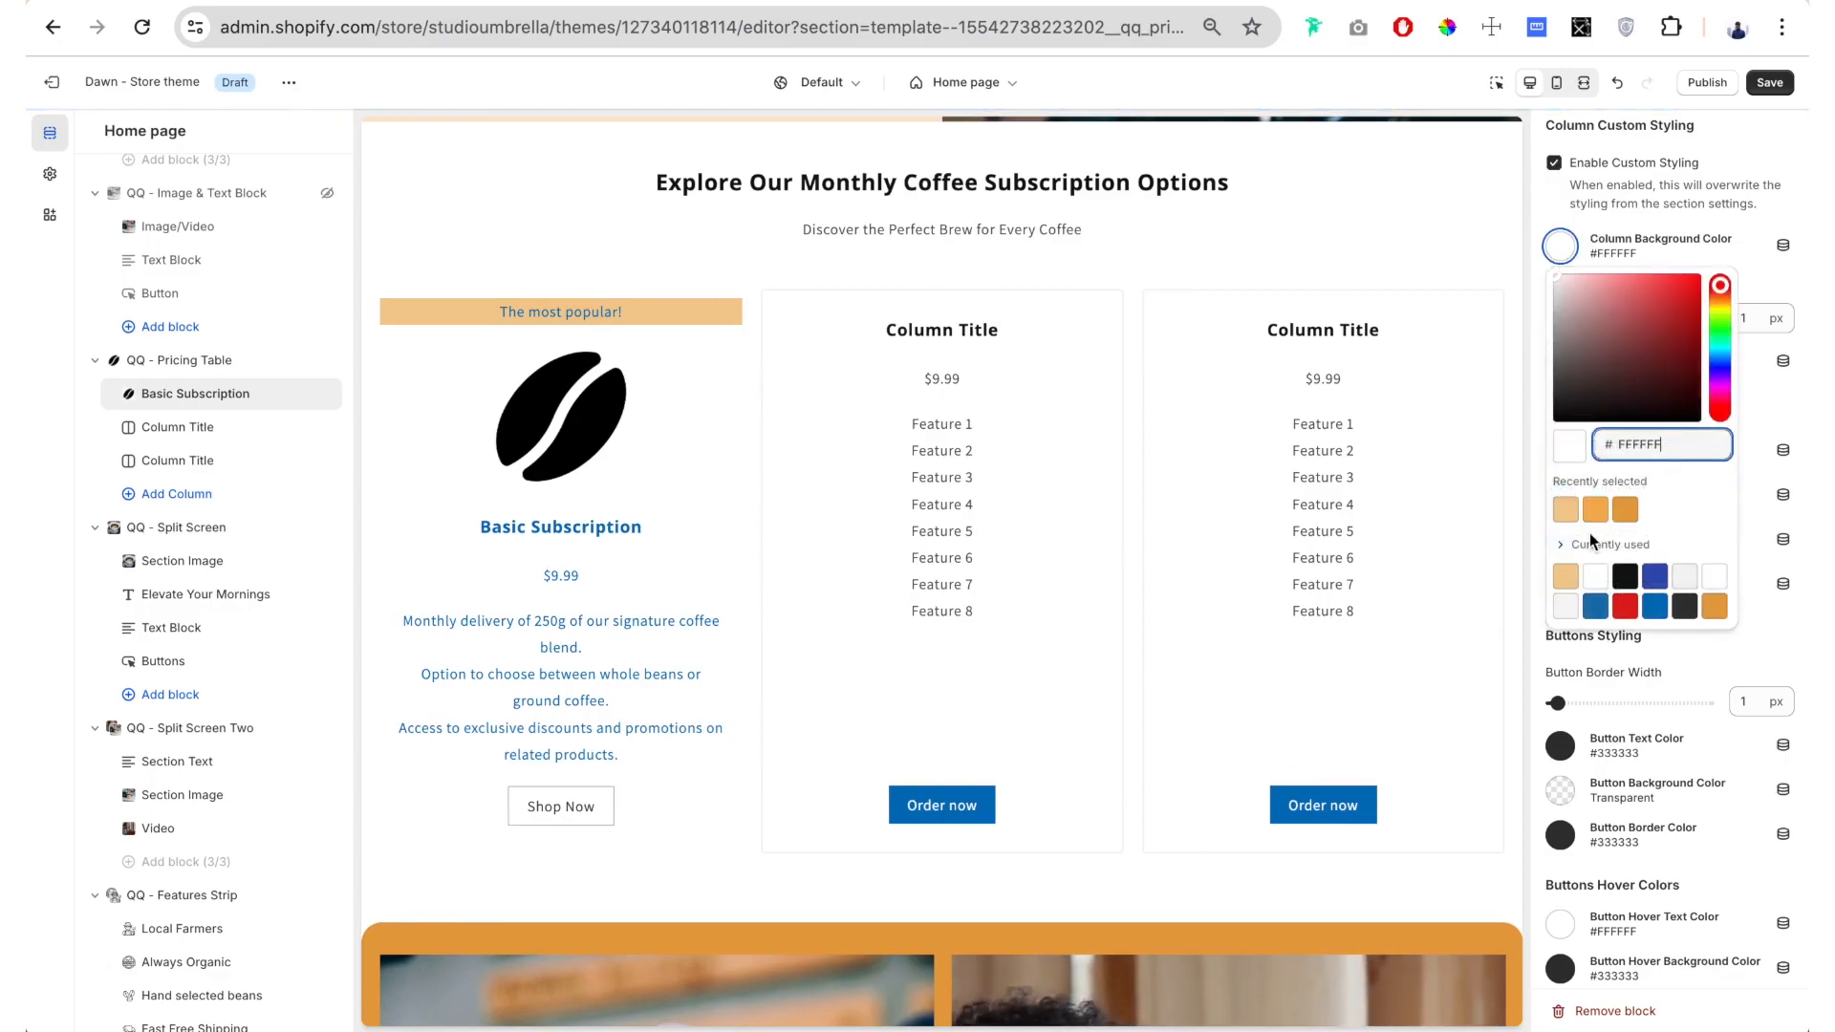
click(1561, 318)
click(1556, 330)
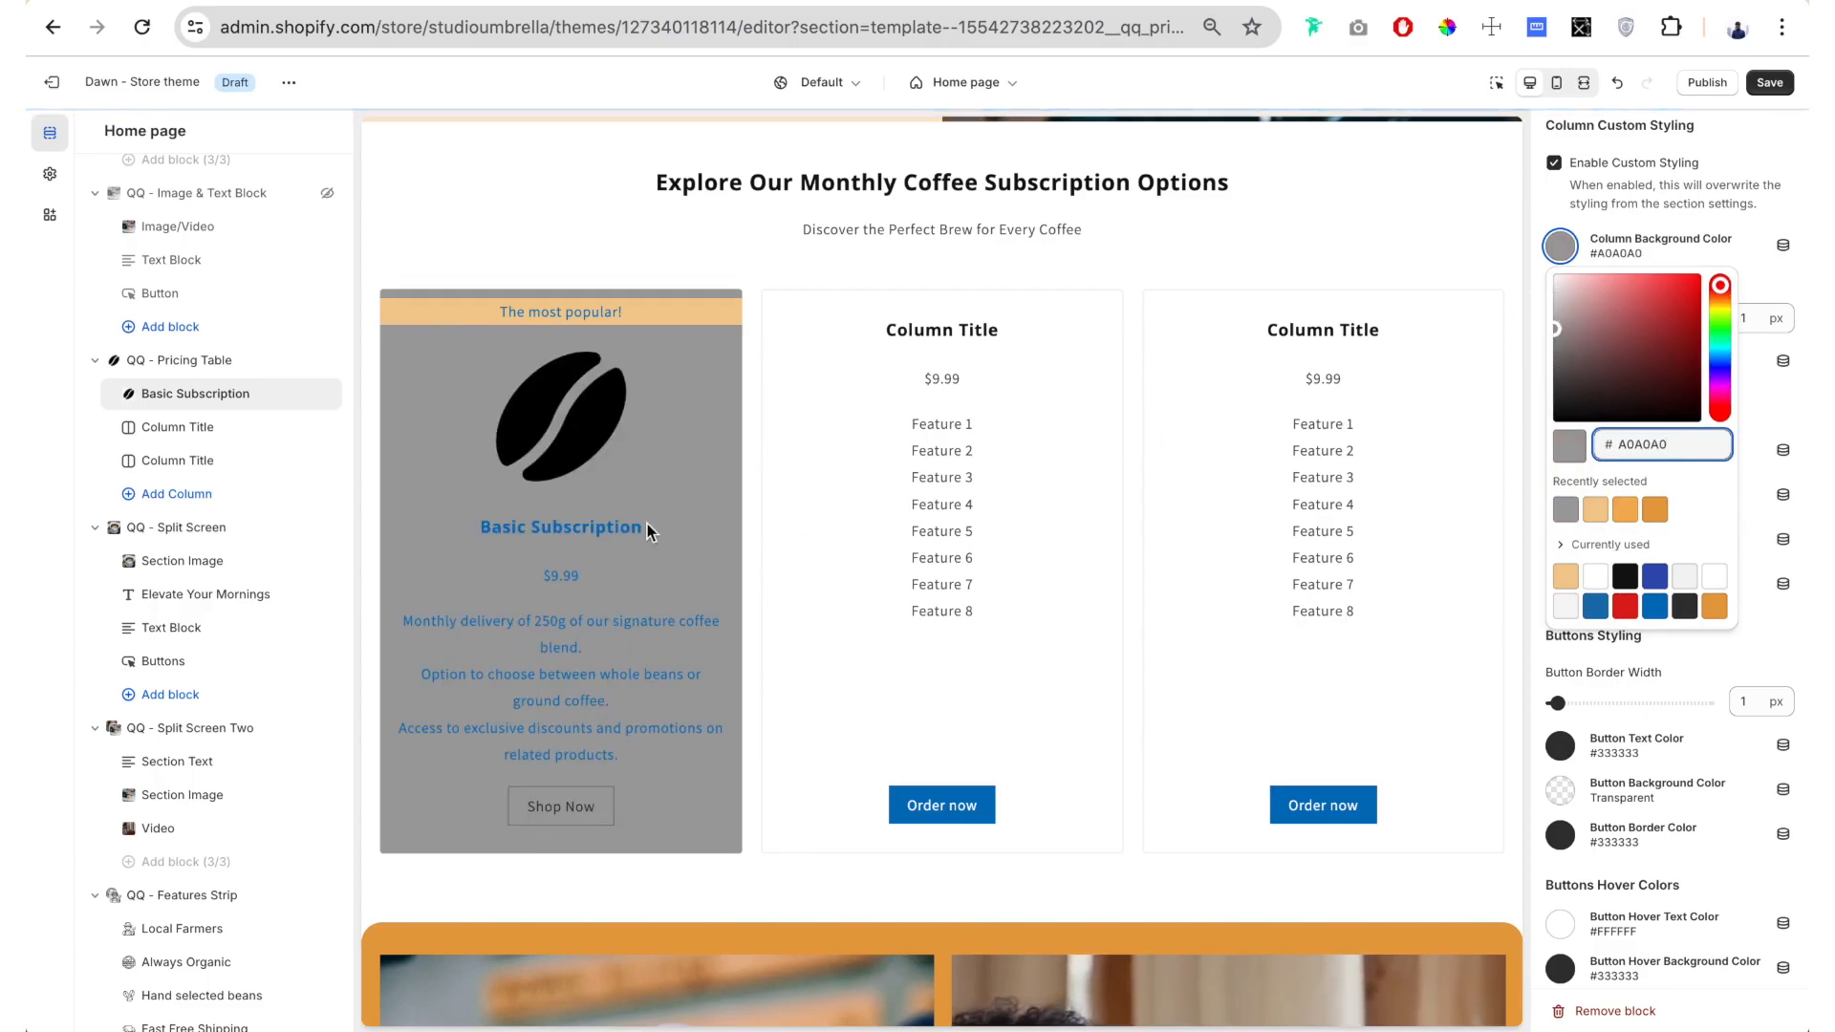
click(647, 532)
Give the Basic Subscription column a 7 px border in the color #F3CA92
drag(1557, 321, 1568, 321)
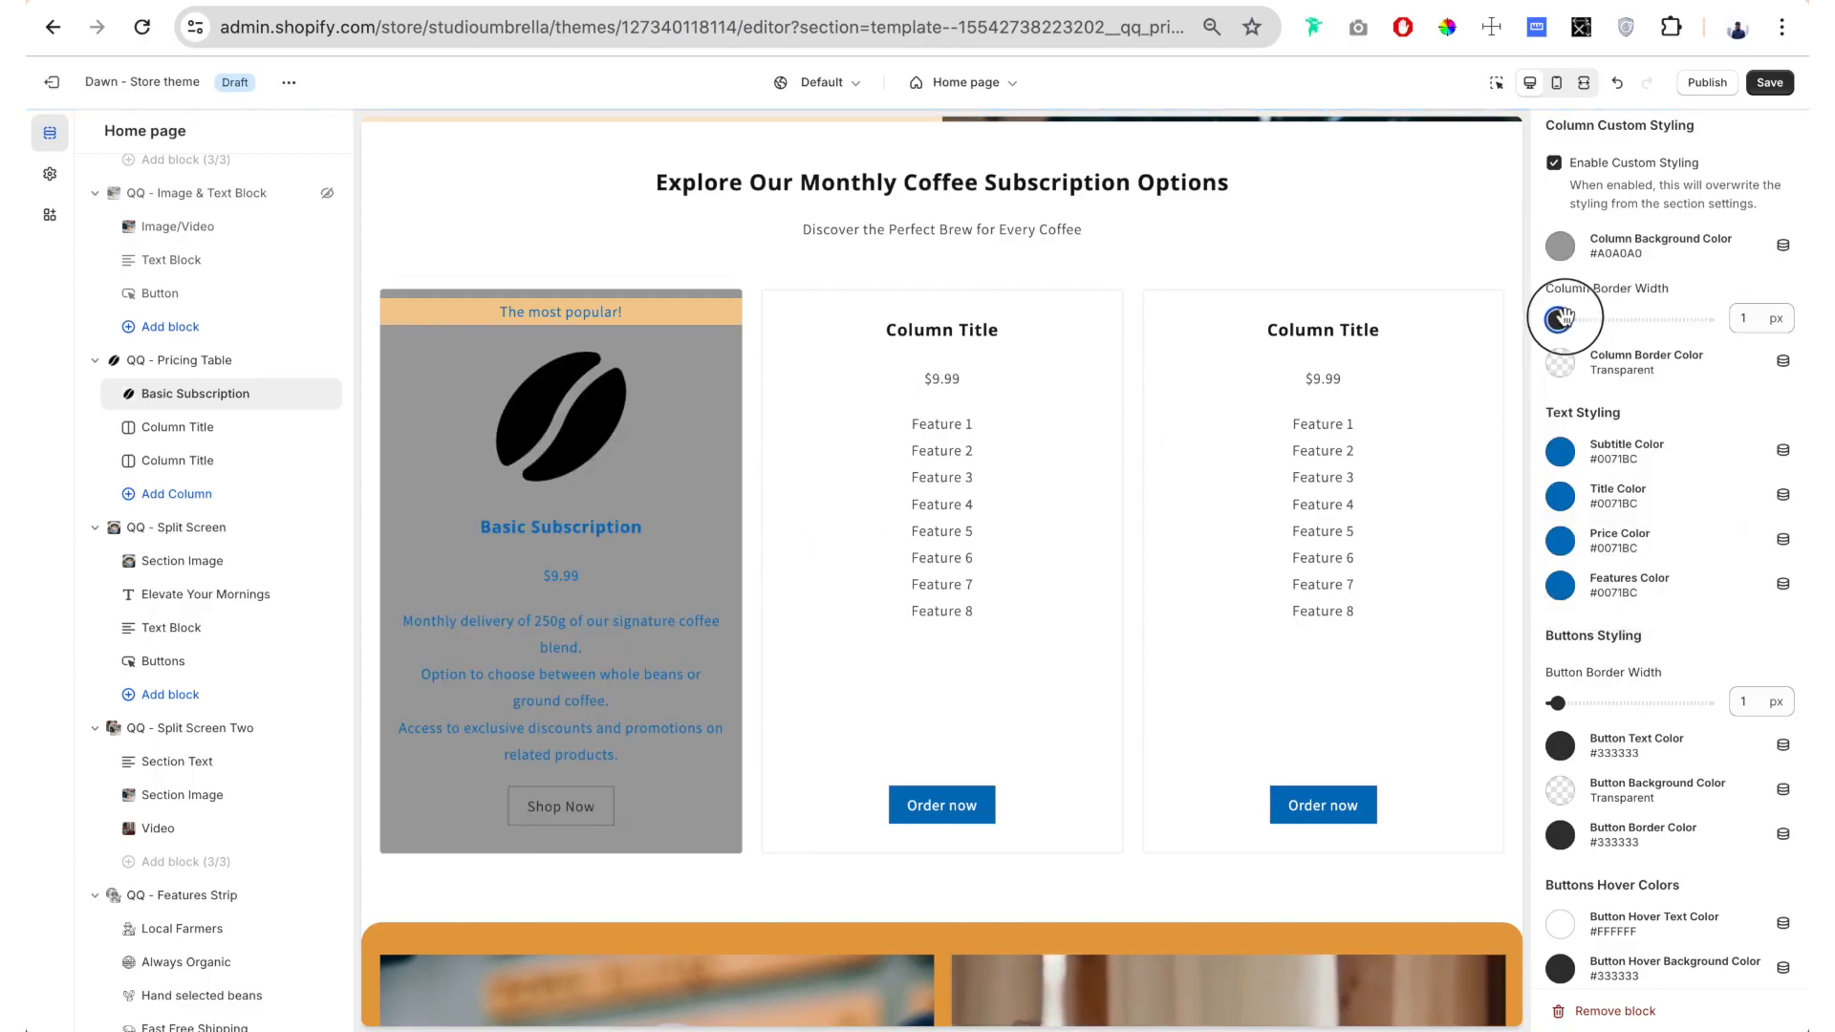
click(1560, 363)
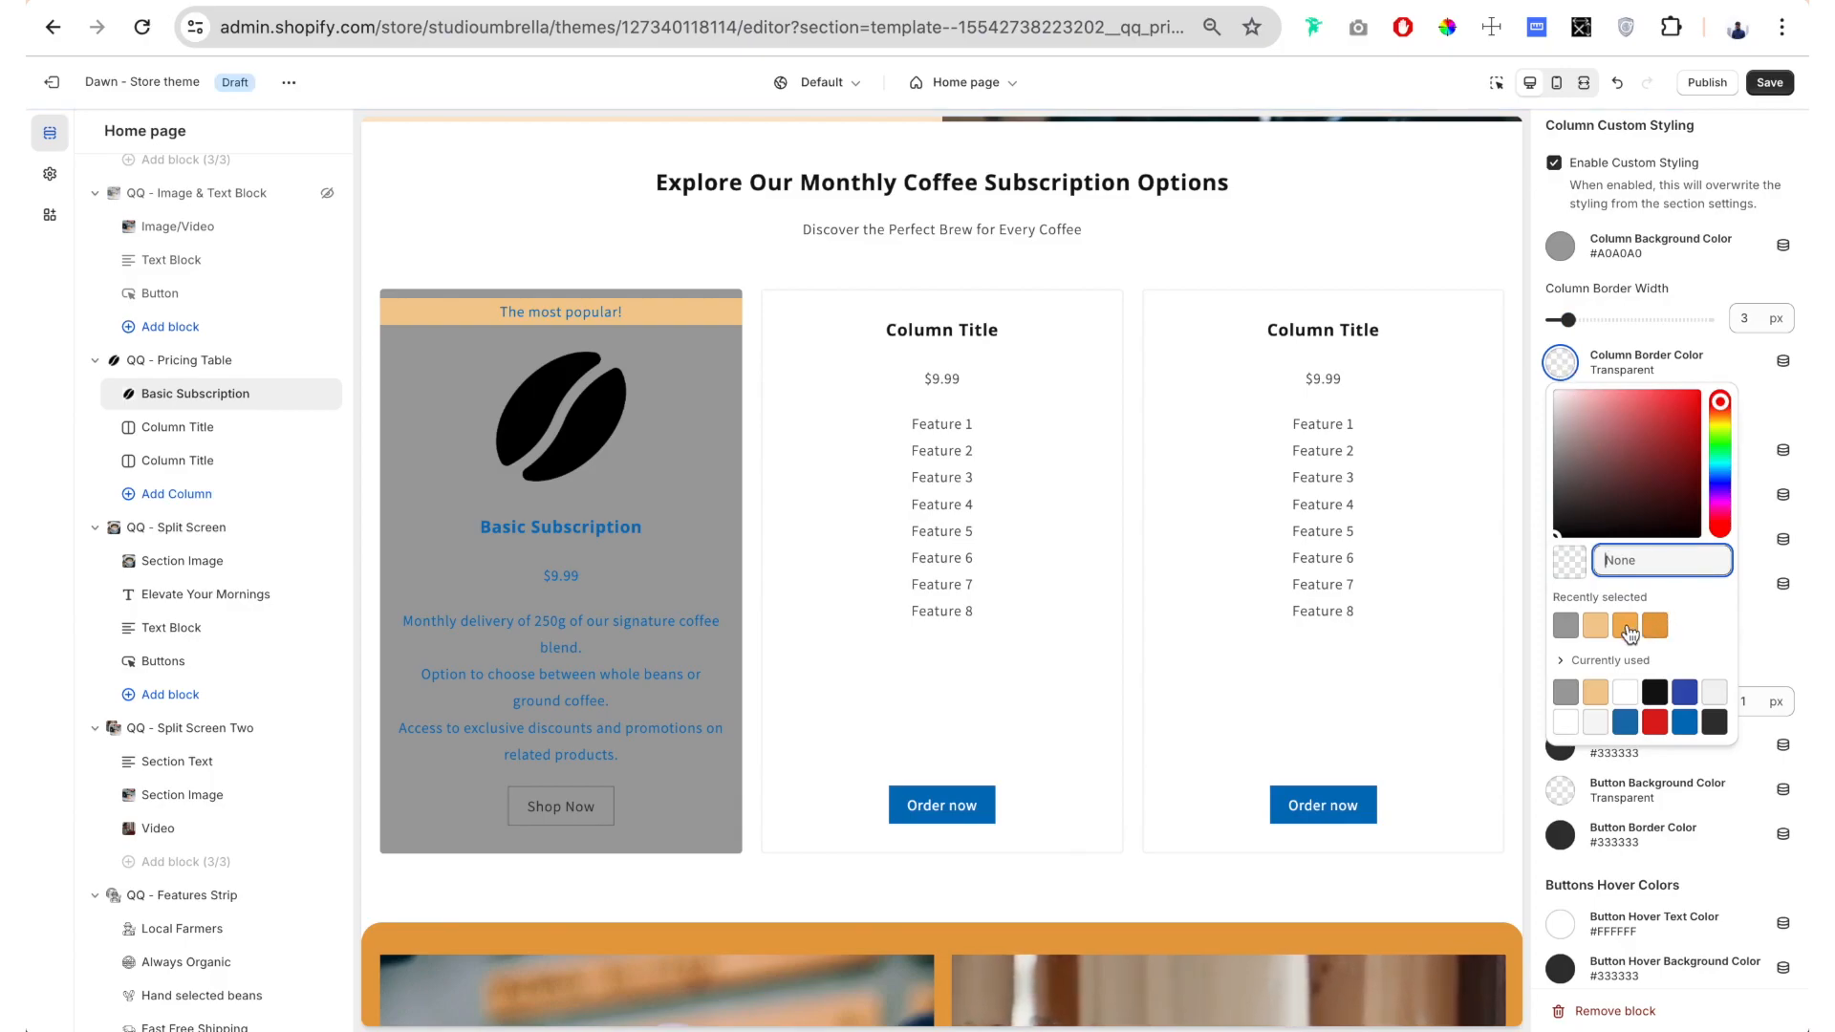
click(1596, 625)
drag(1568, 321, 1588, 319)
Set the Basic Subscription text colors: subtitle #121212, title #F5F5F5, price #F3CA92 and features #F5F5F5
scroll(1553, 359, down, 1)
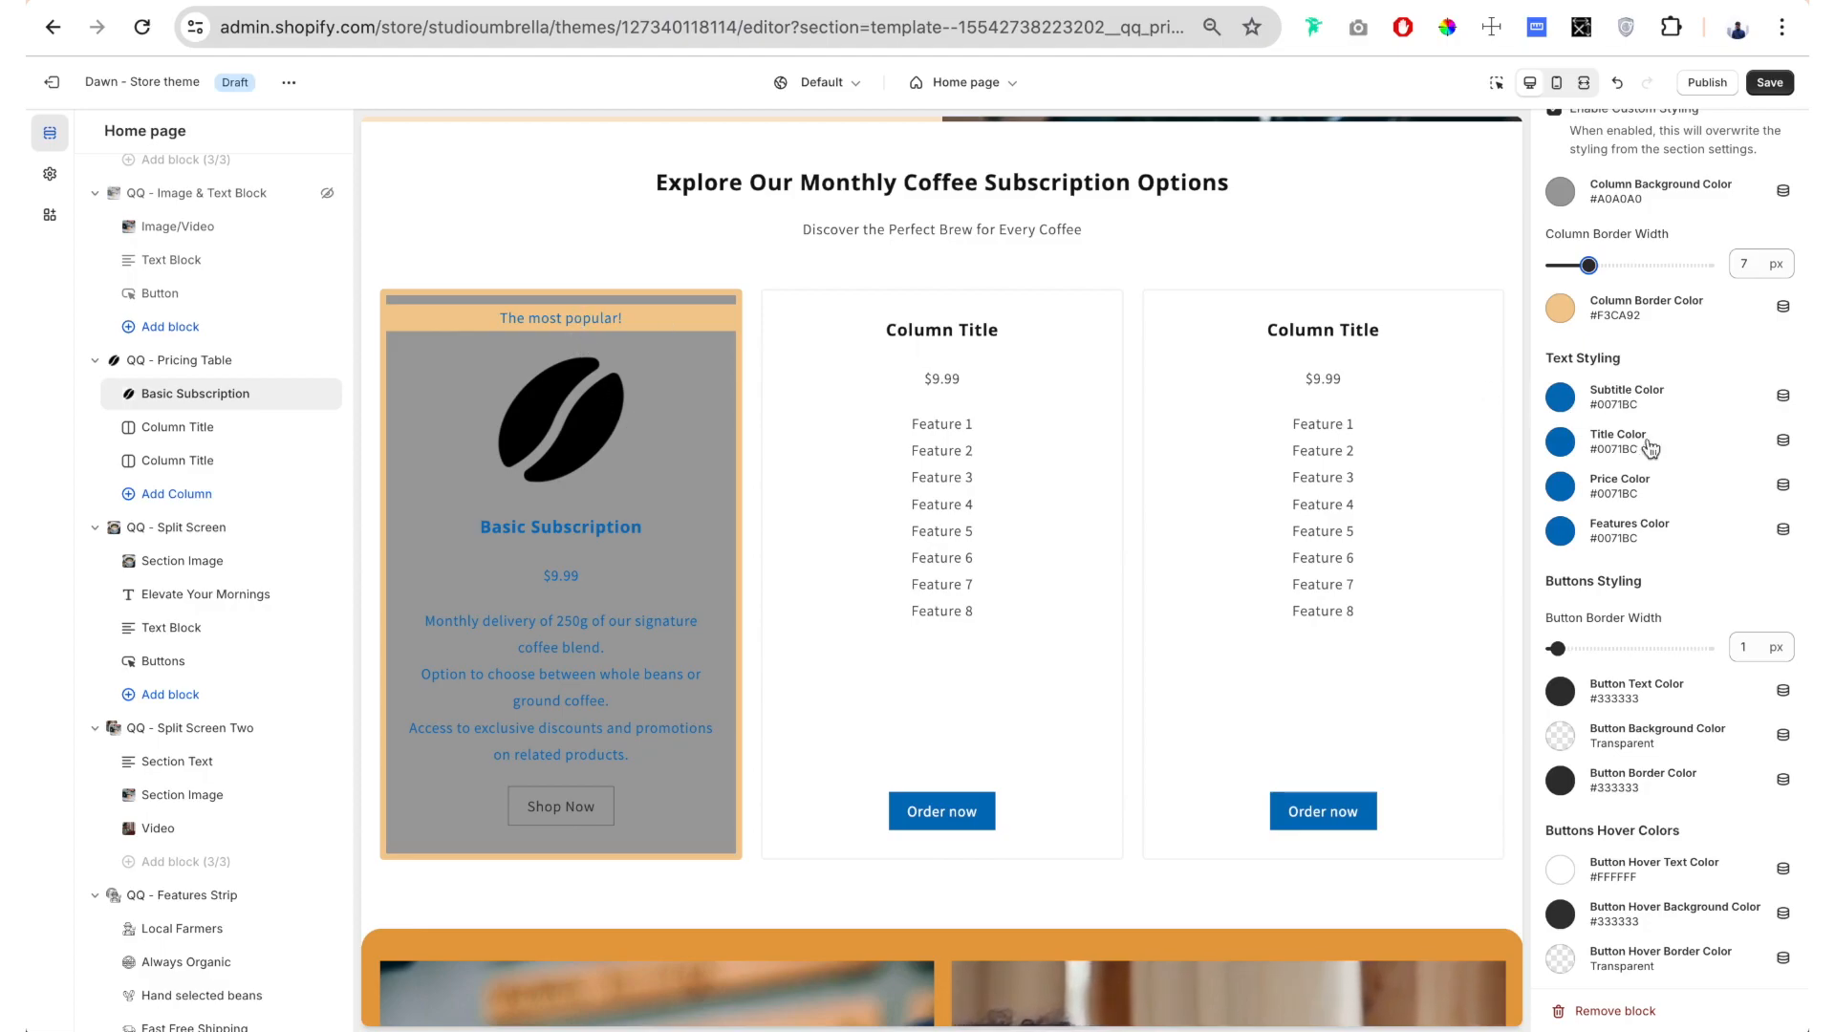
click(1561, 402)
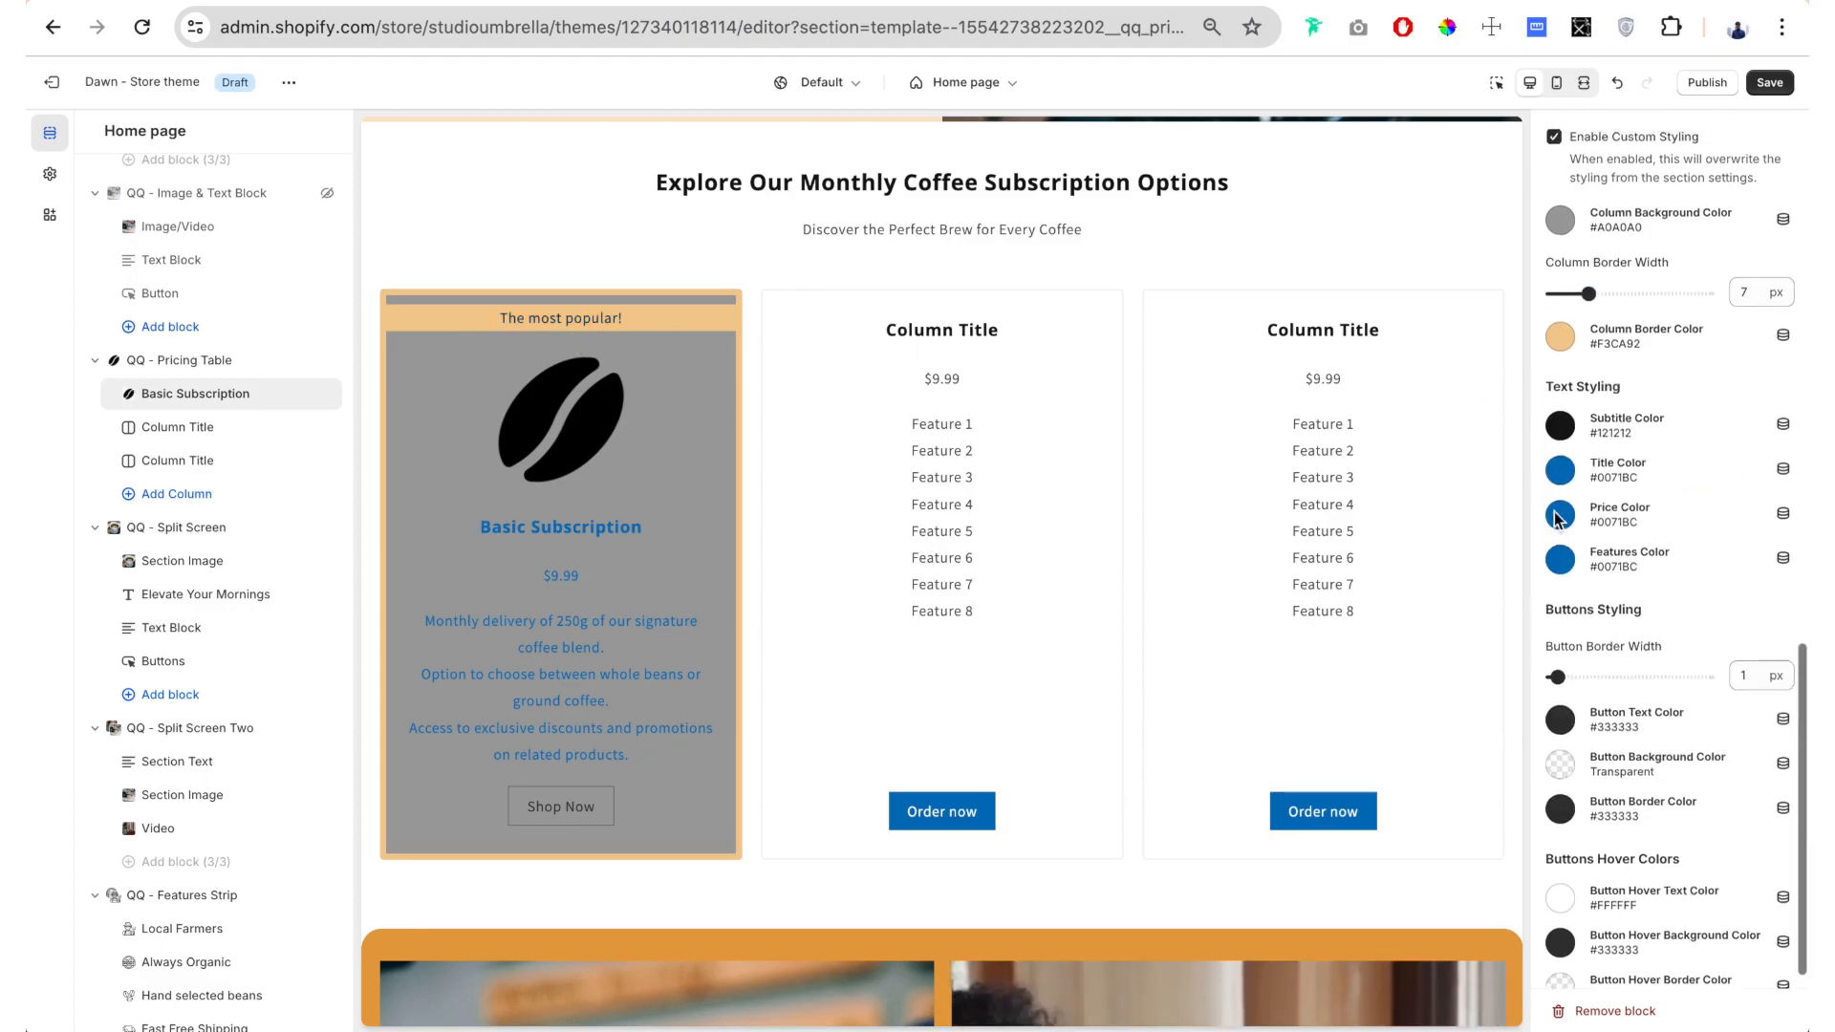
scroll(1568, 459, down, 1)
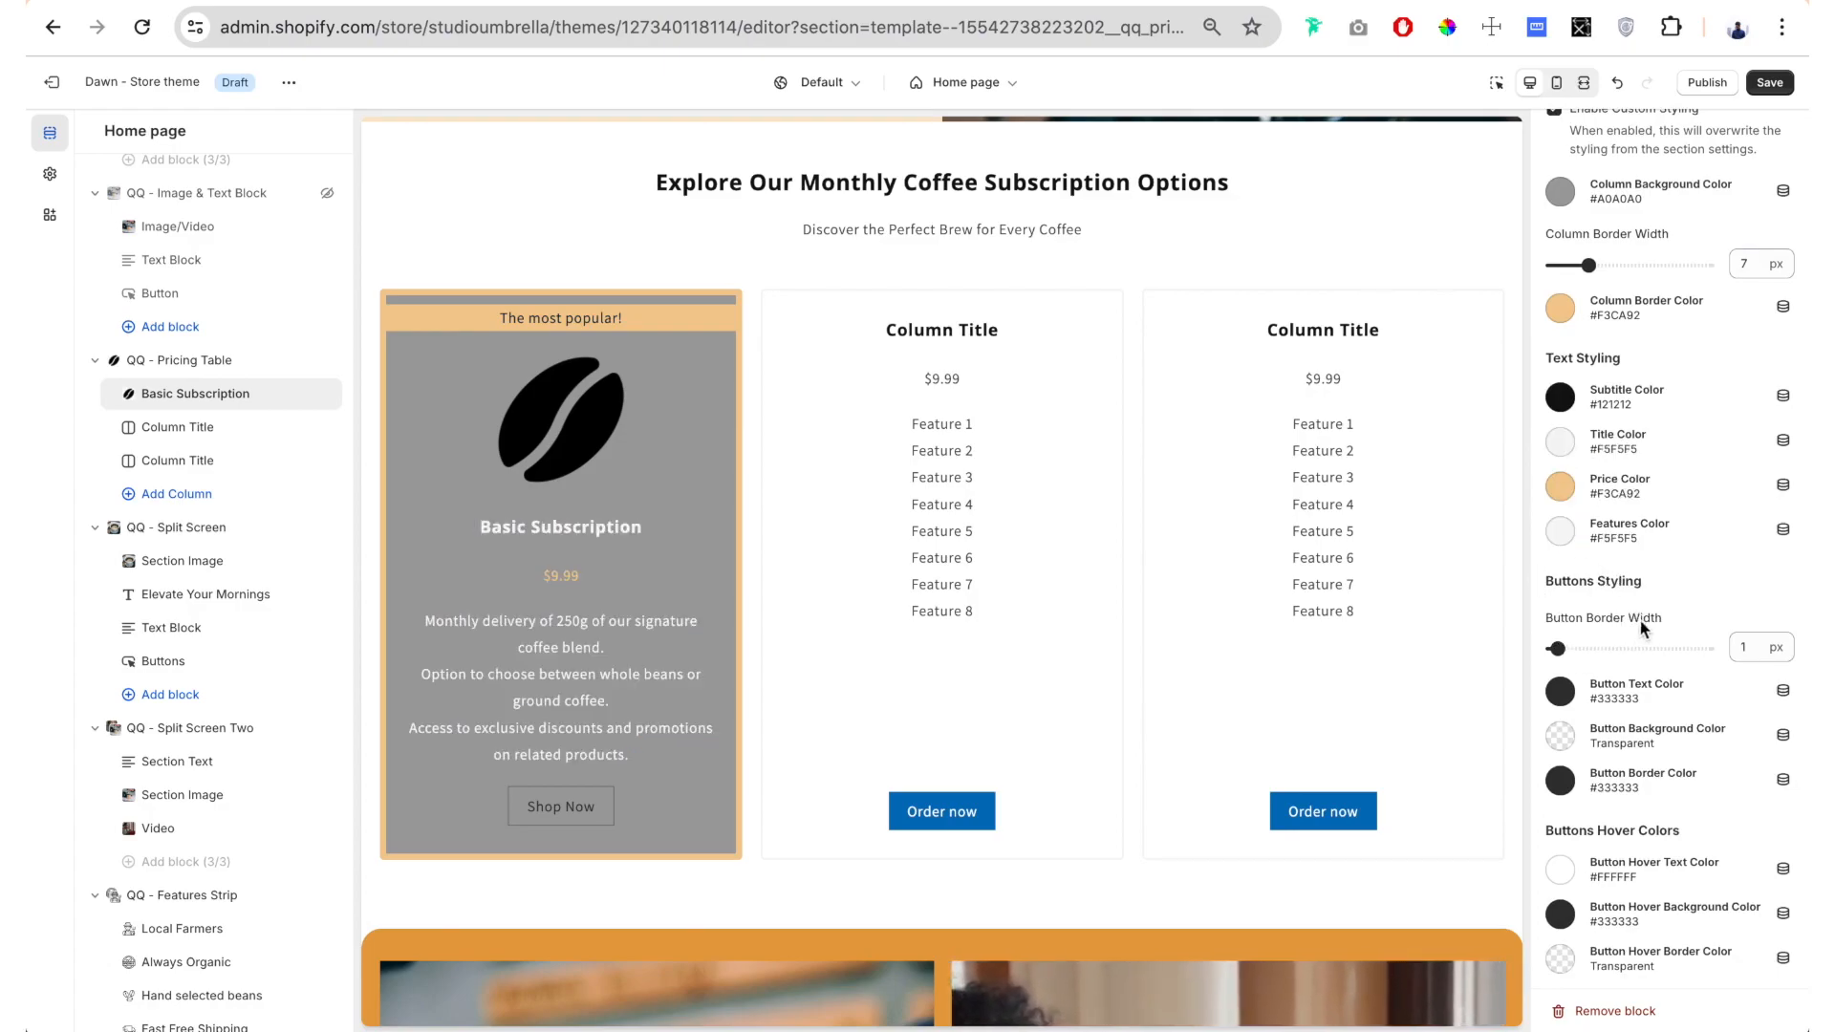
Set the Basic Subscription button's text, border and hover text colors to #F3CA92, and its hover background and hover border to #FFFFFF
click(1560, 781)
click(1596, 709)
click(1526, 696)
click(1560, 692)
click(1564, 623)
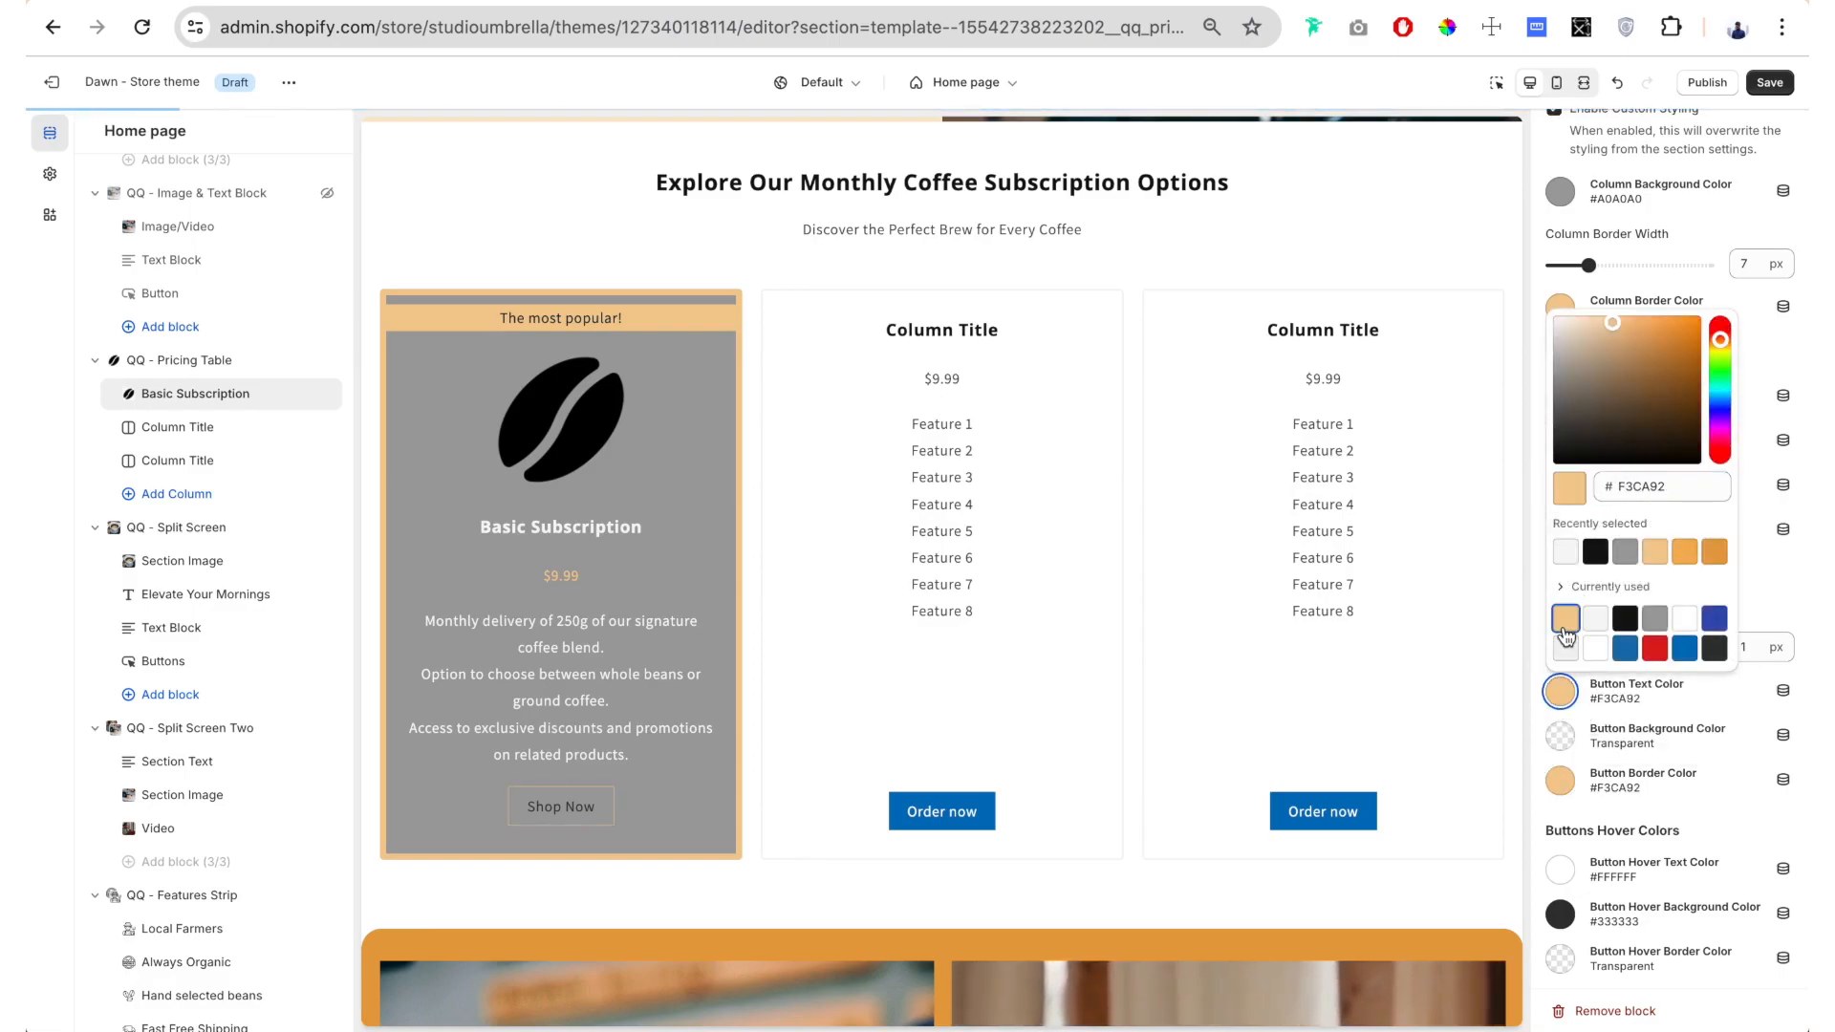
click(1548, 845)
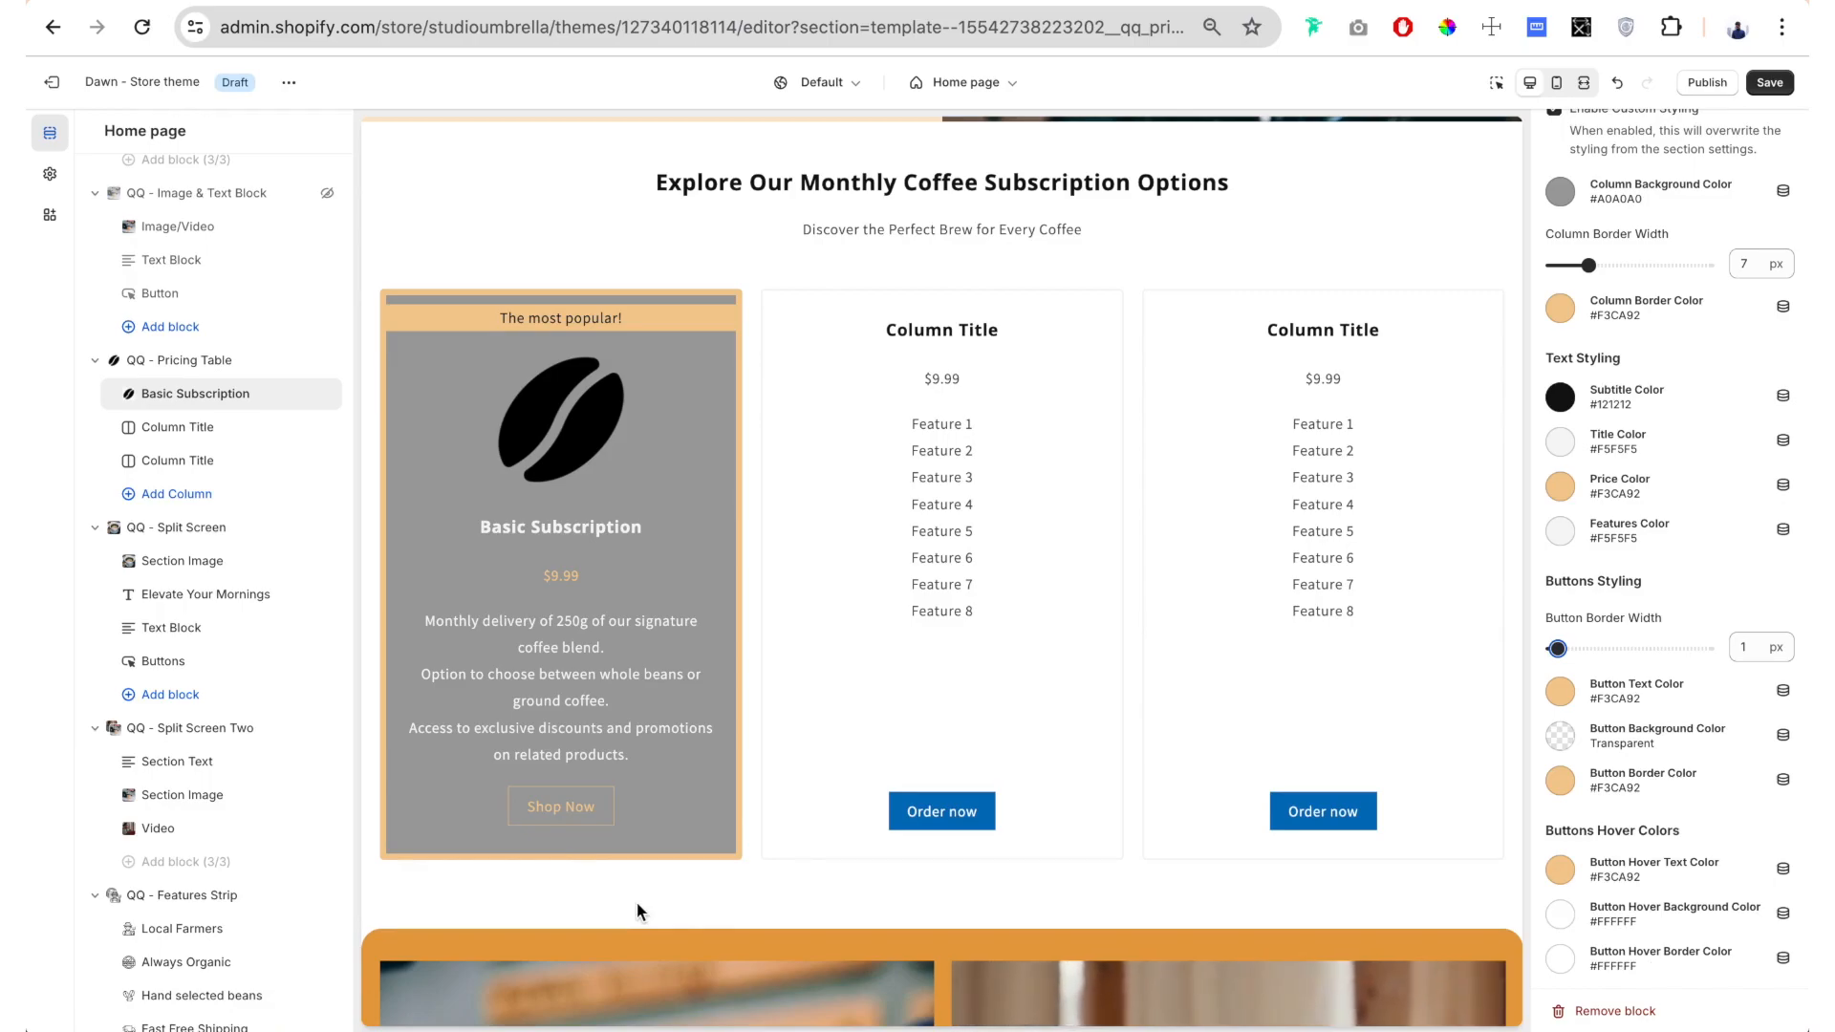
Fill in the second column with the two-bean icon, title "Premium Subscription", price "$25 per month" and its 400g single-origin feature list
click(1149, 468)
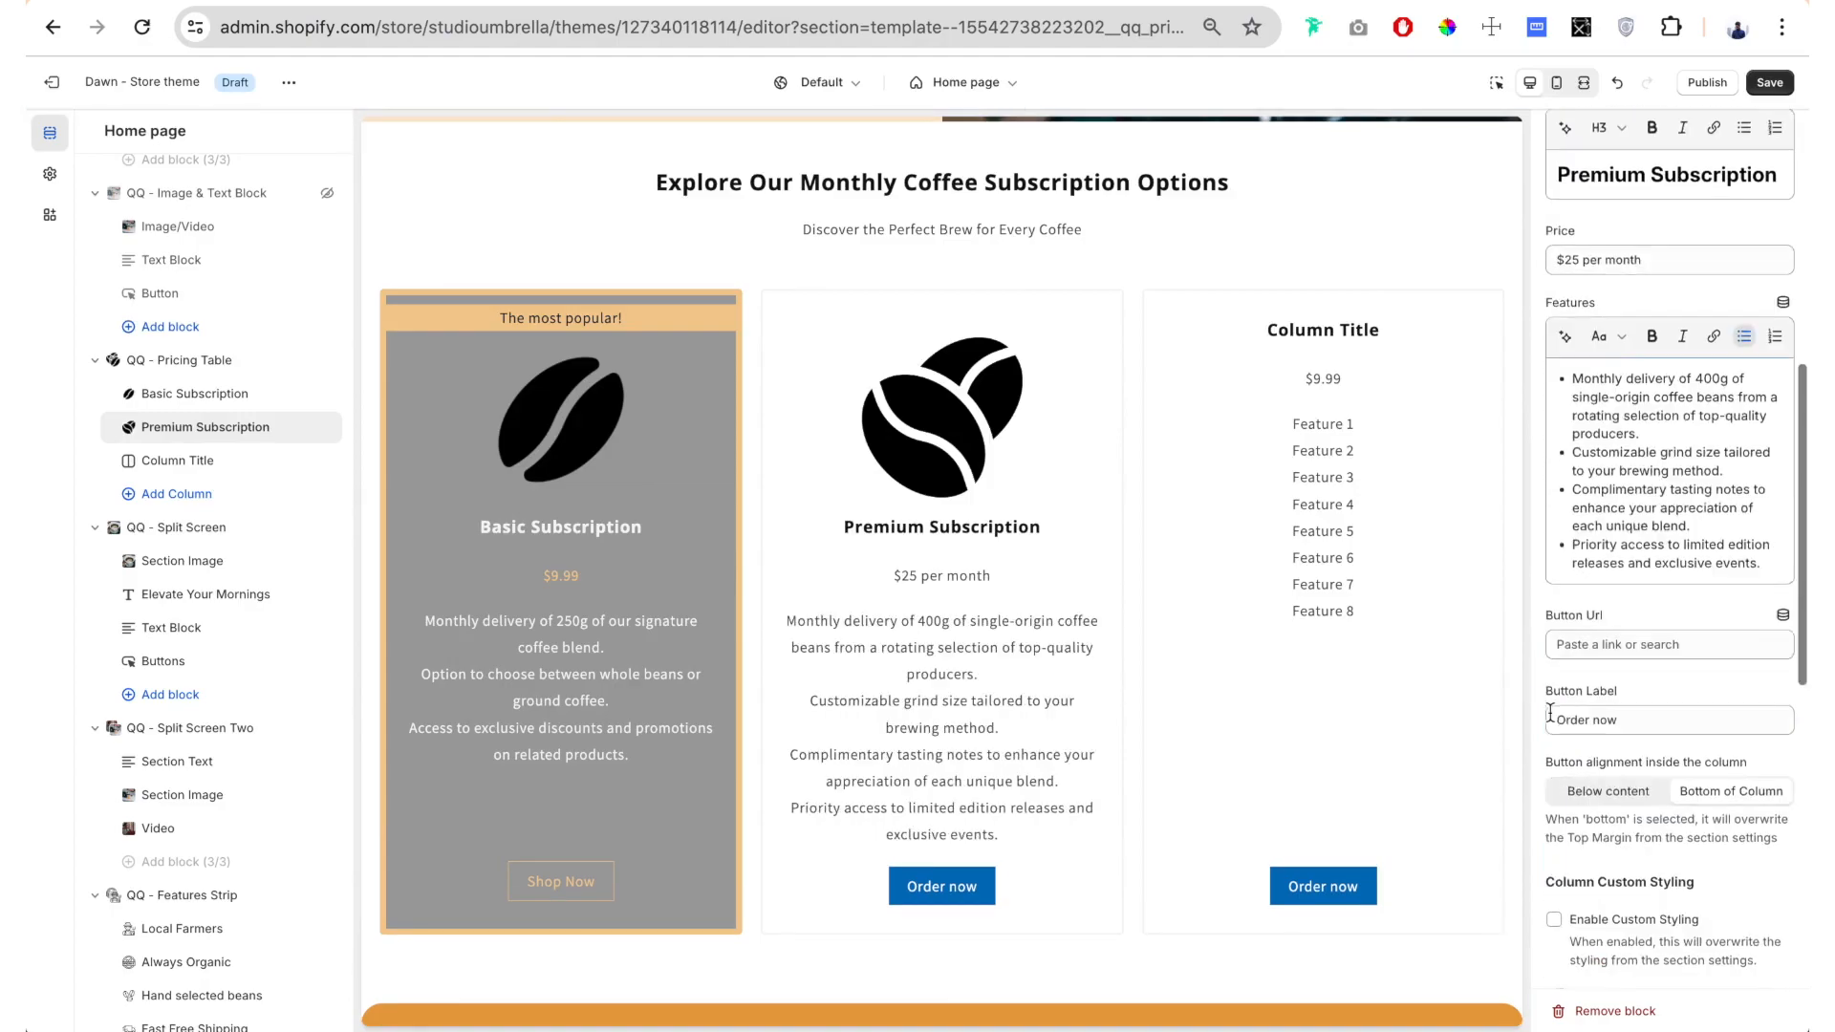
scroll(1665, 789, down, 5)
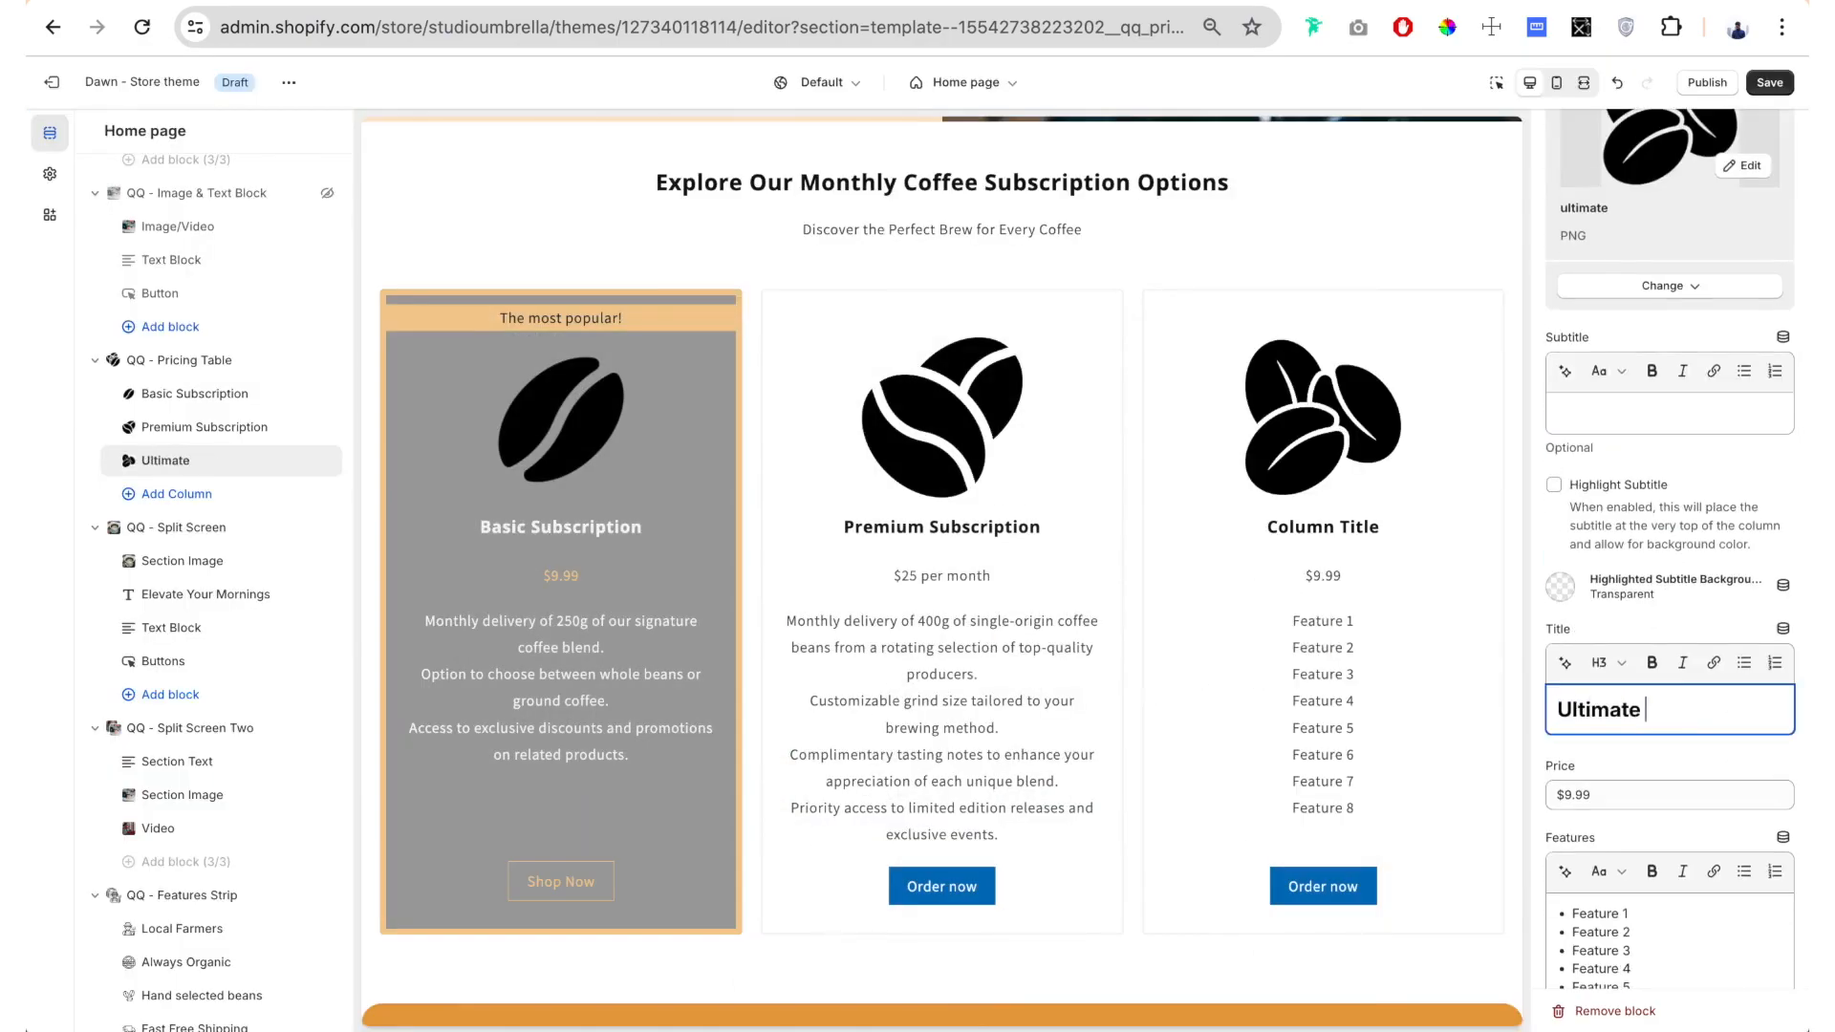
Complete the third column as "Ultimate Subscription" at "$45 per month" with its features and Digital Product 2 link, and add a fourth column
text(Subscription)
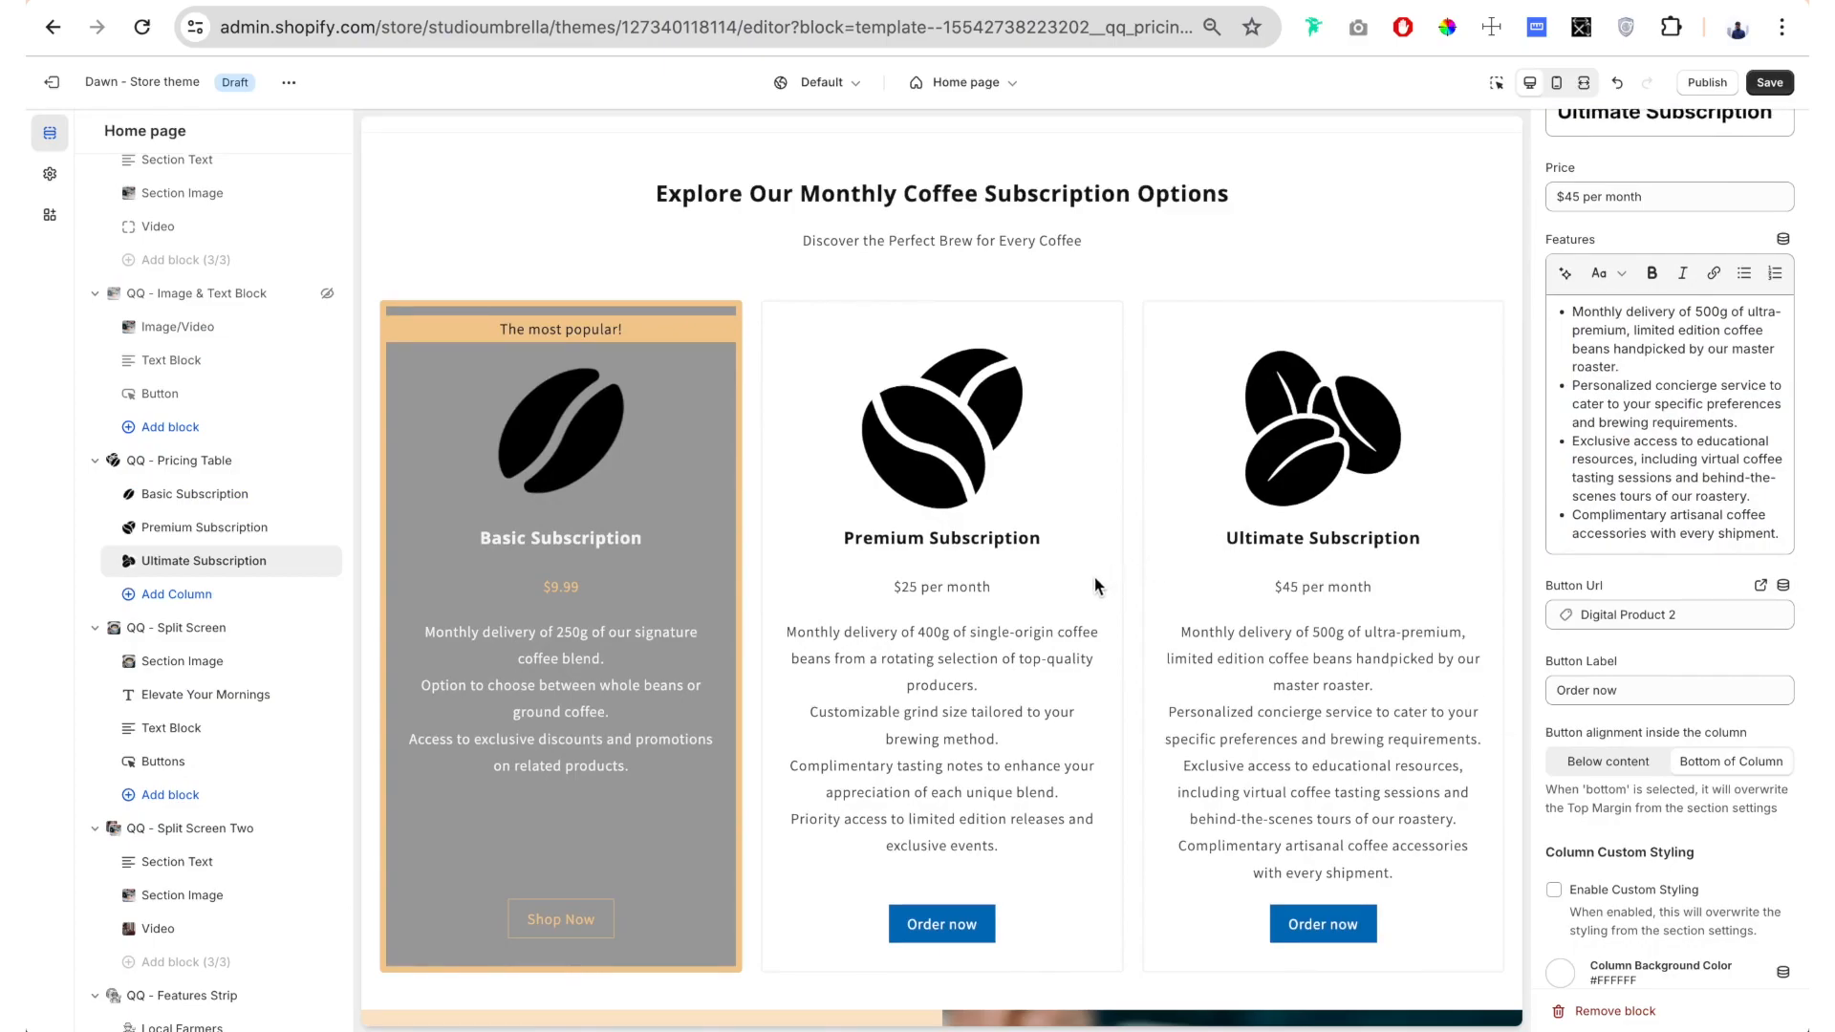
click(178, 595)
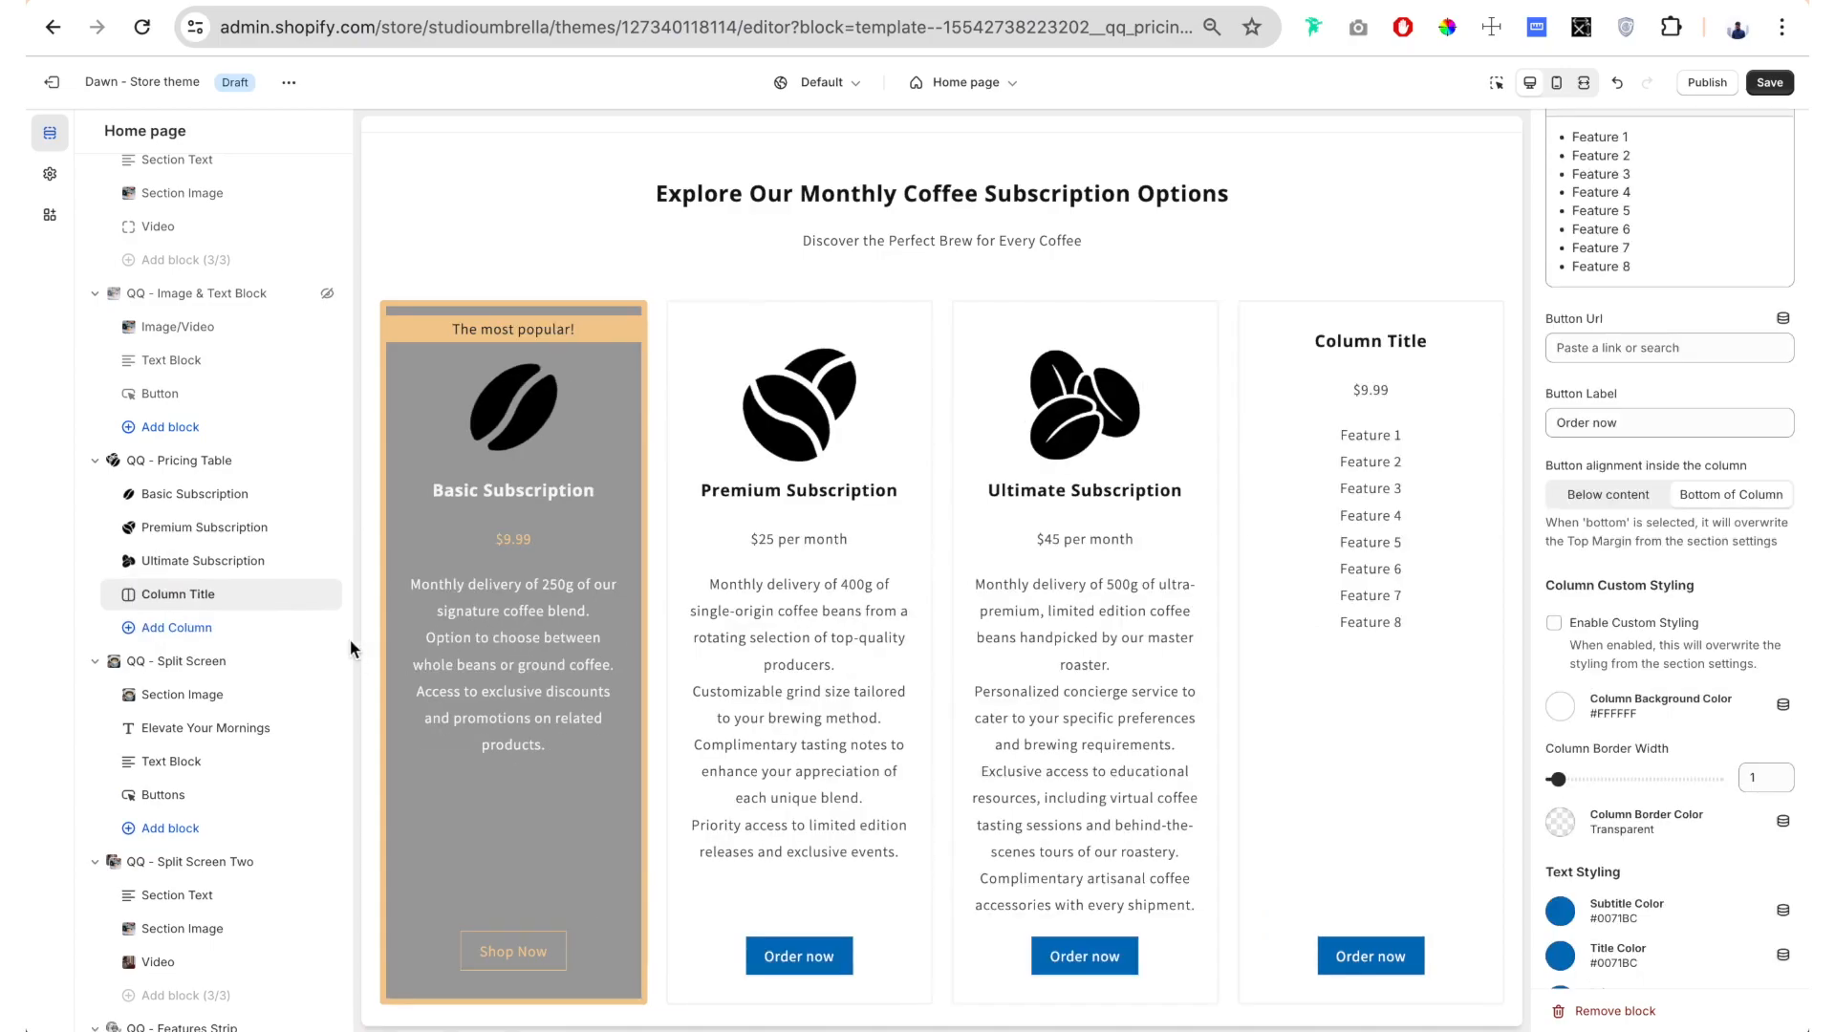
Delete the fourth placeholder column from the pricing table
click(327, 594)
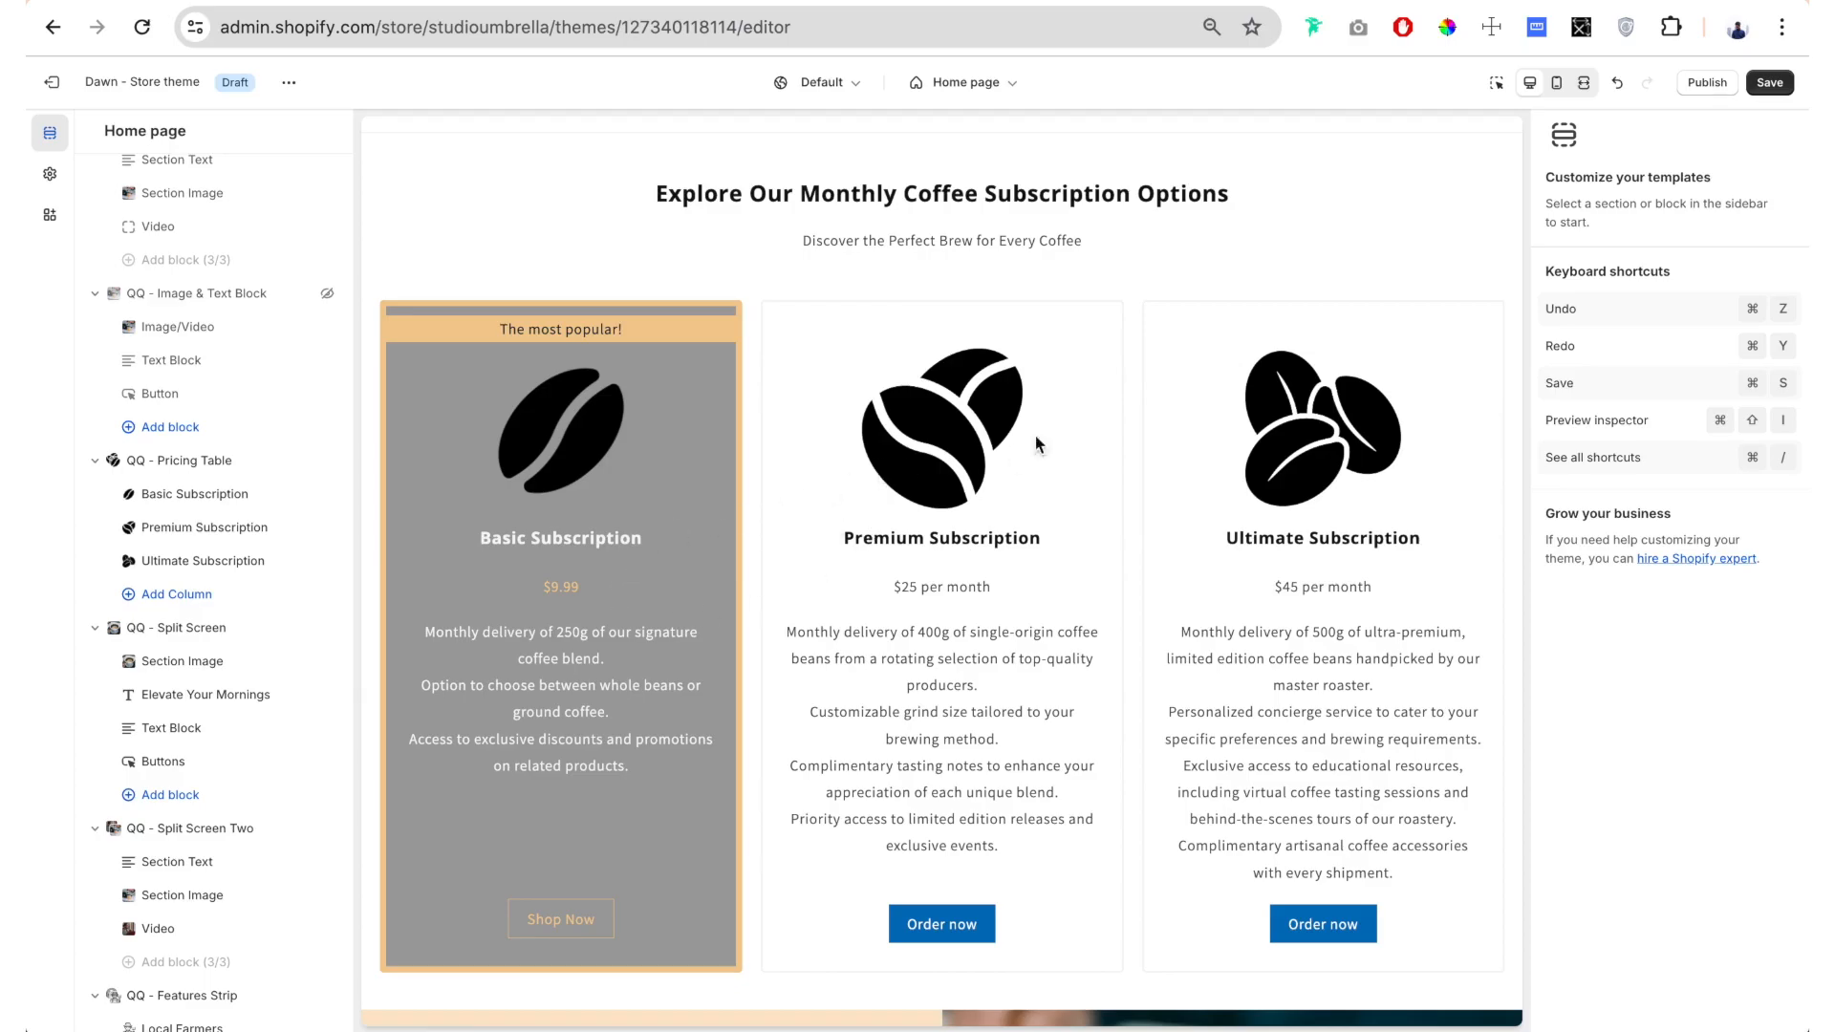
Set the pricing table's columns area top margin to 43 px and the gap between columns to 44 px
click(751, 572)
scroll(1533, 420, down, 3)
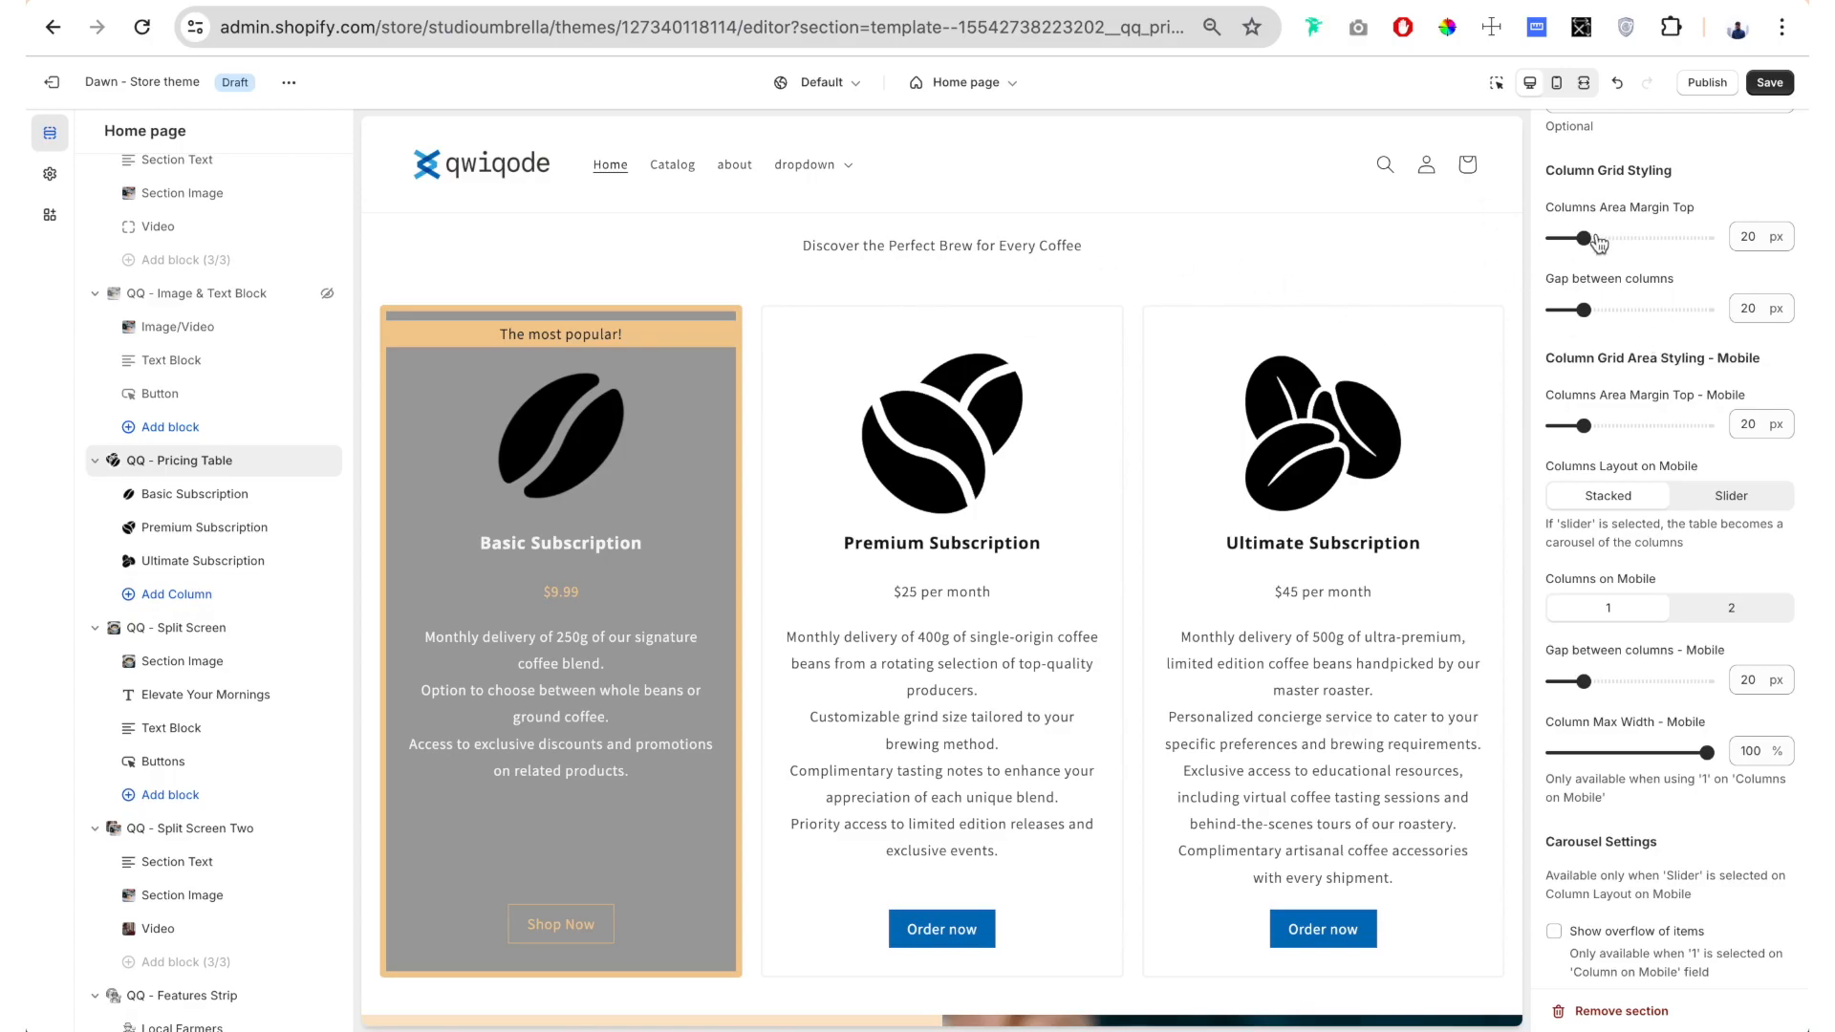
drag(1585, 239, 1619, 238)
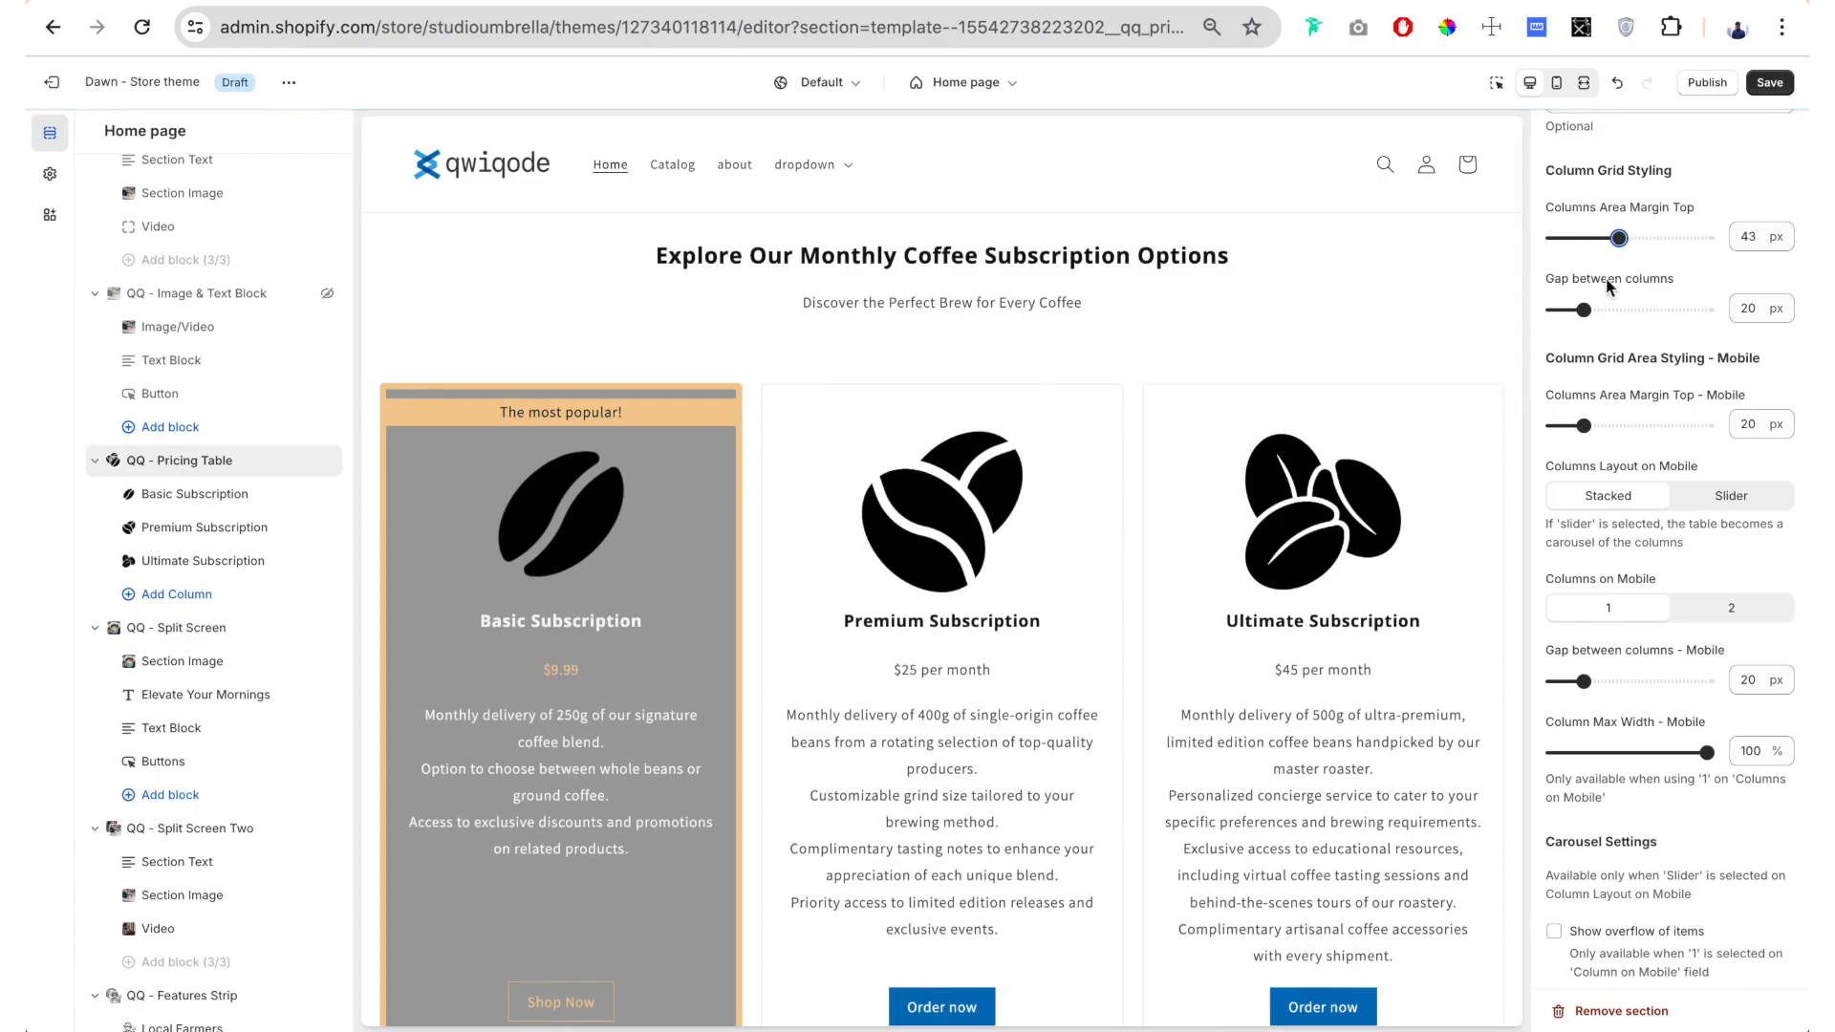
drag(1584, 310, 1621, 308)
Switch the preview to mobile size and check how the pricing columns stack
scroll(1619, 359, down, 2)
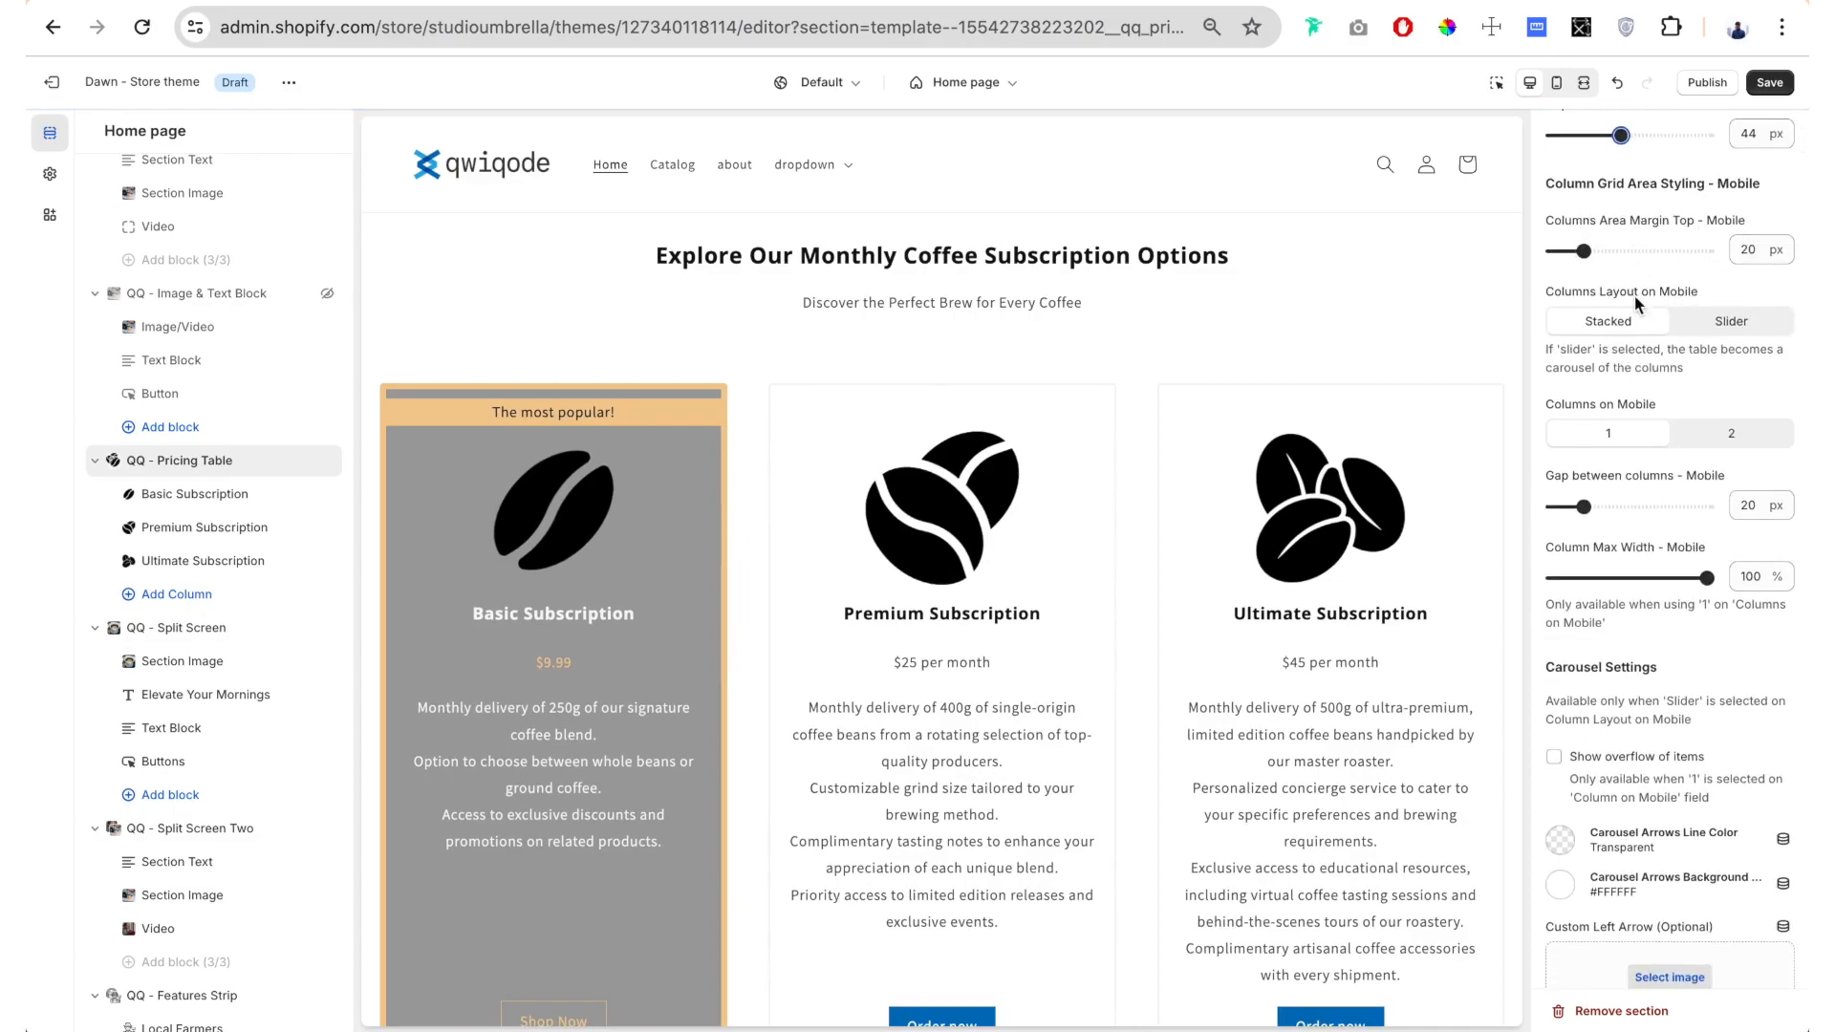
scroll(1634, 296, down, 1)
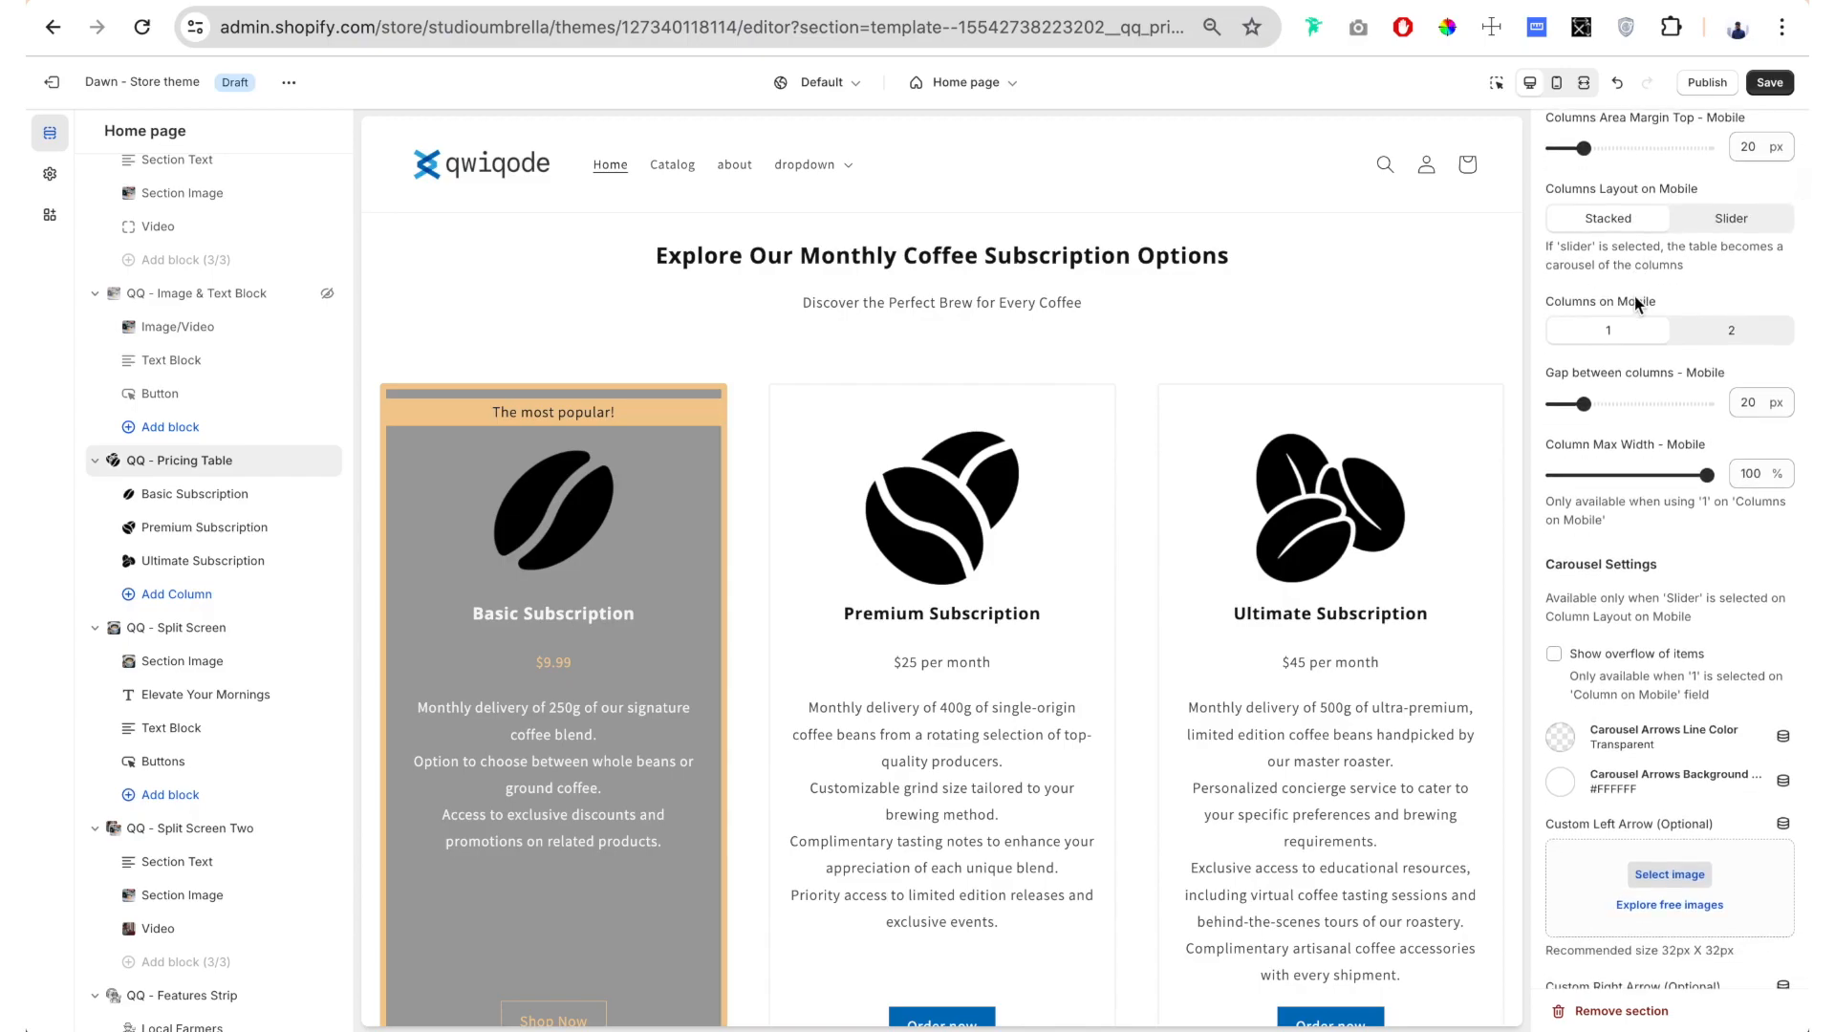
click(1557, 85)
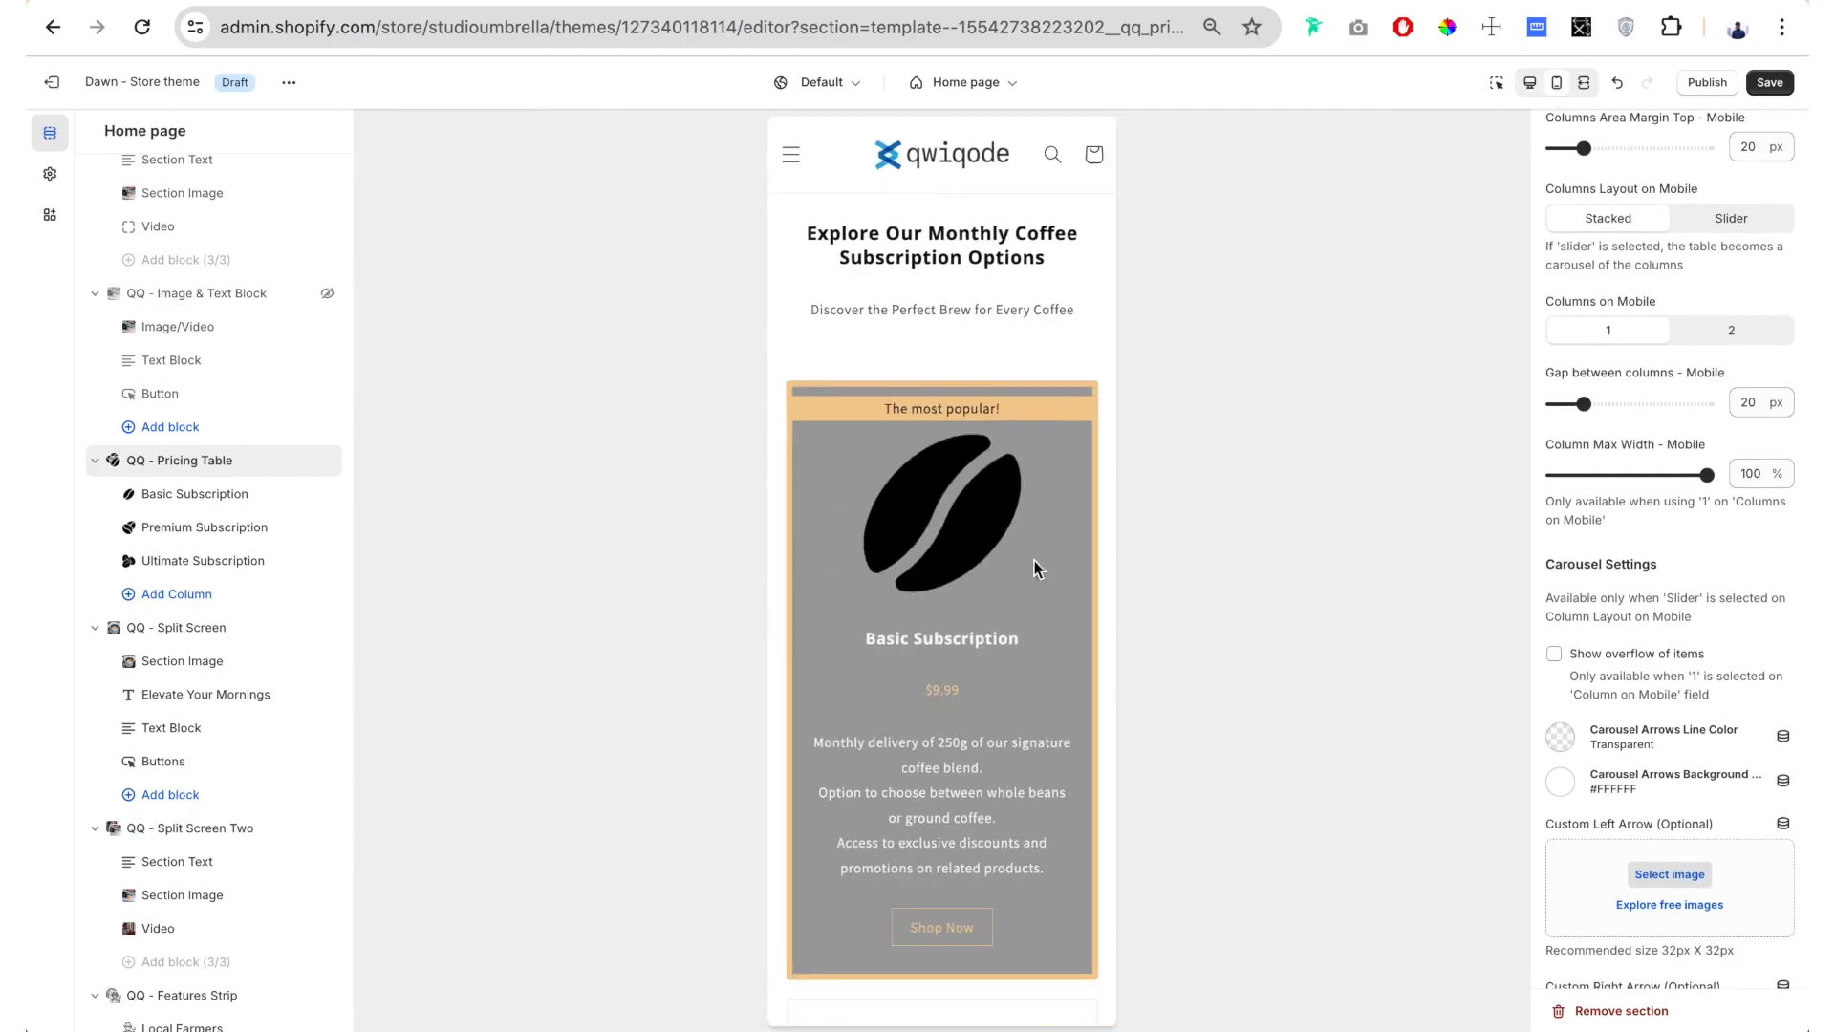
scroll(1006, 607, down, 10)
scroll(1004, 597, down, 6)
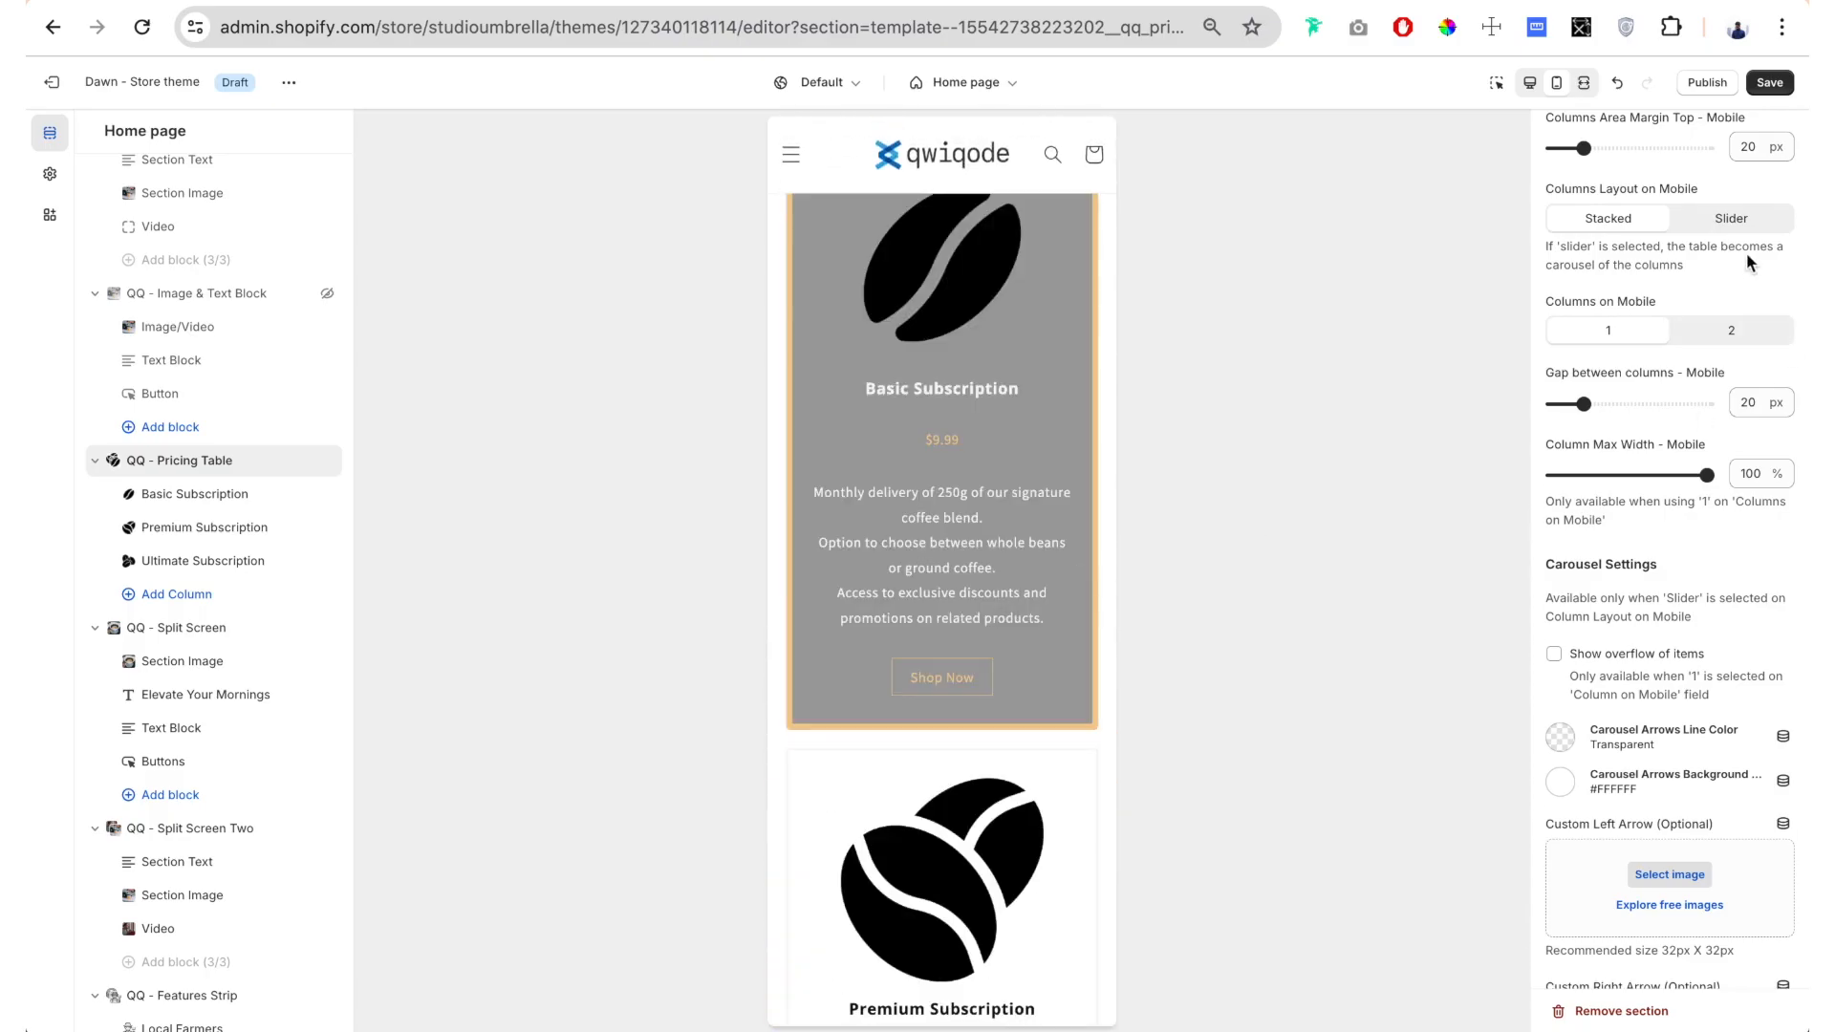
Change the pricing table's columns layout on mobile to Slider and test the carousel's next arrow
click(1732, 222)
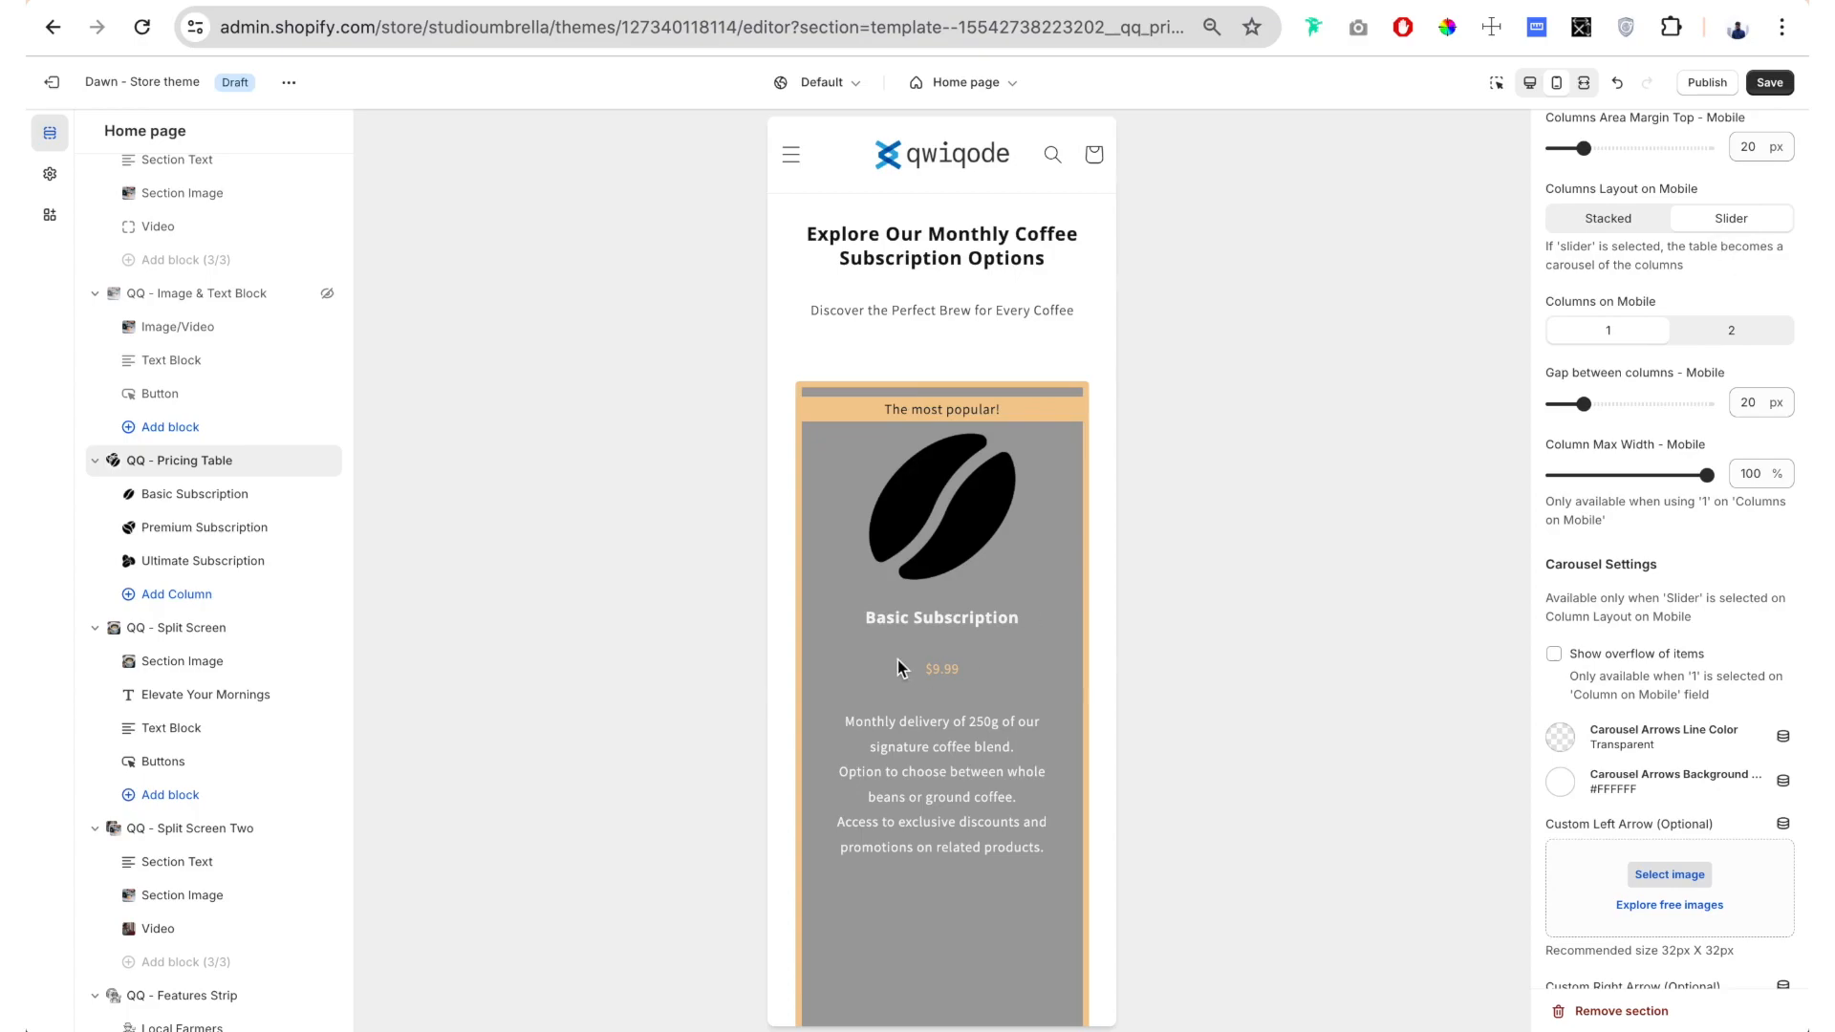
scroll(897, 660, down, 3)
click(963, 868)
click(962, 868)
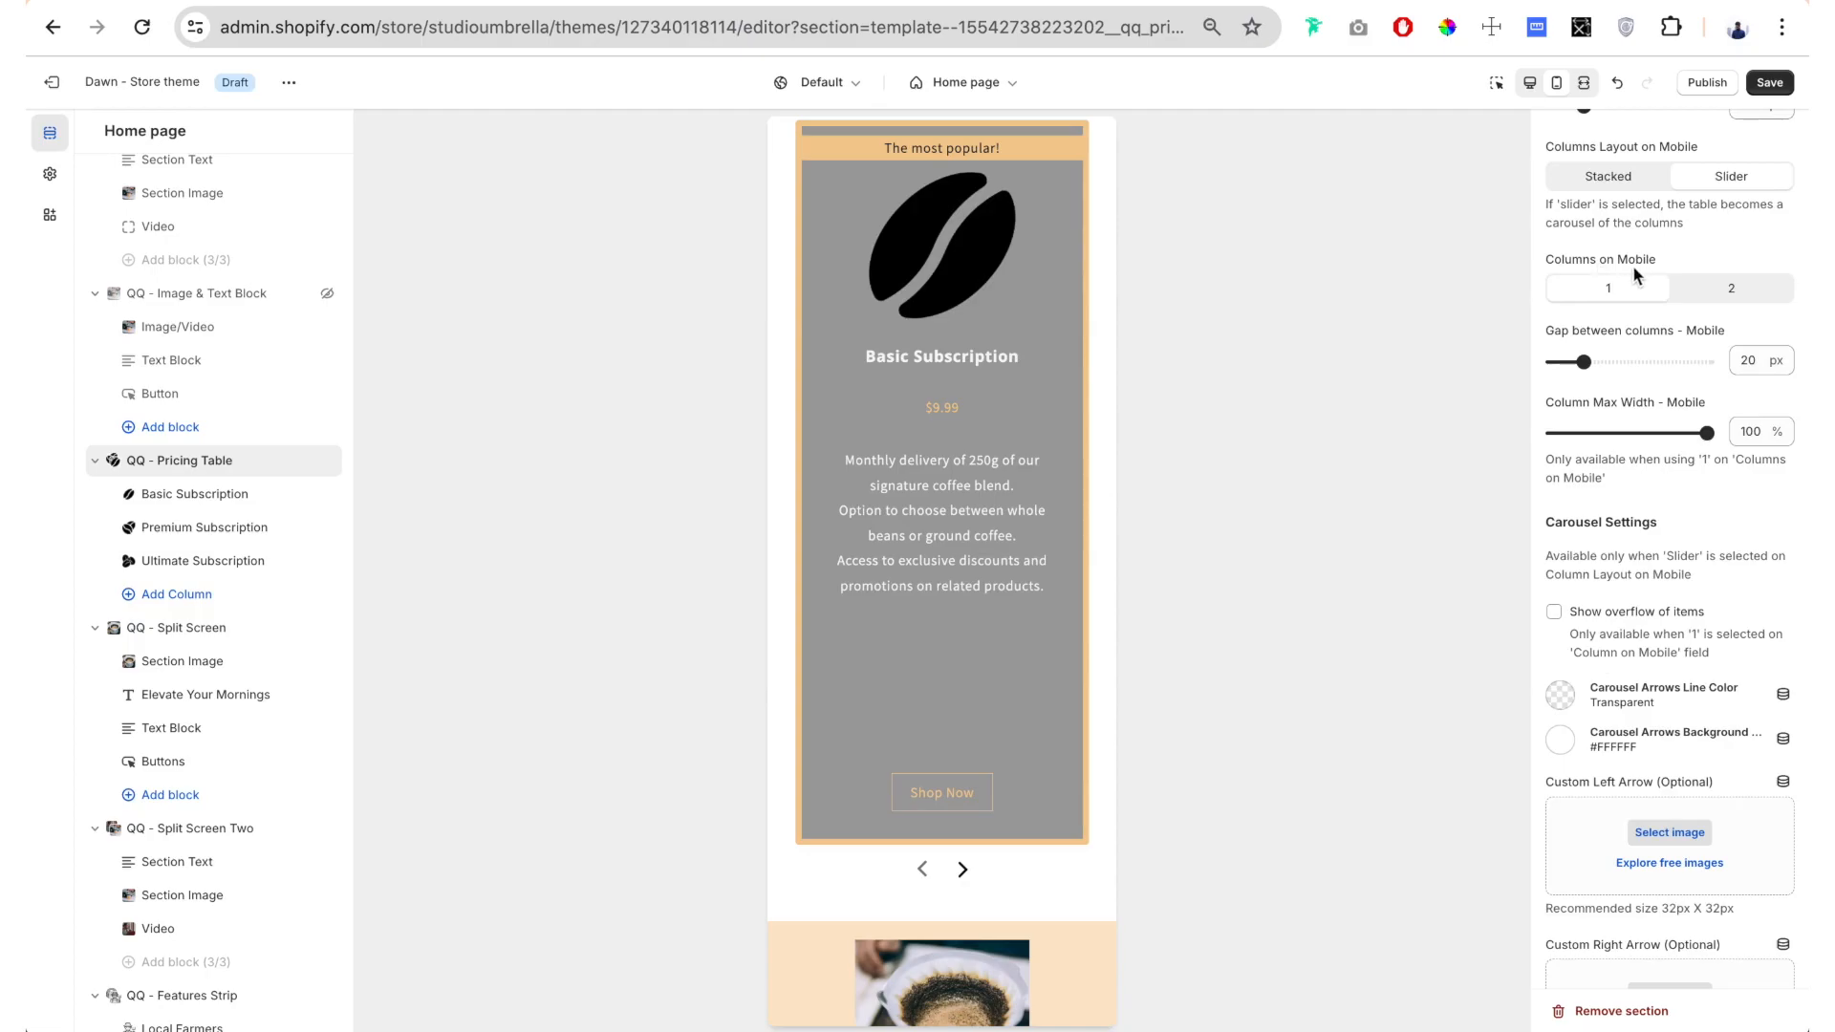
Keep the columns on mobile at 1 and set the mobile column max width to 63%
click(1741, 298)
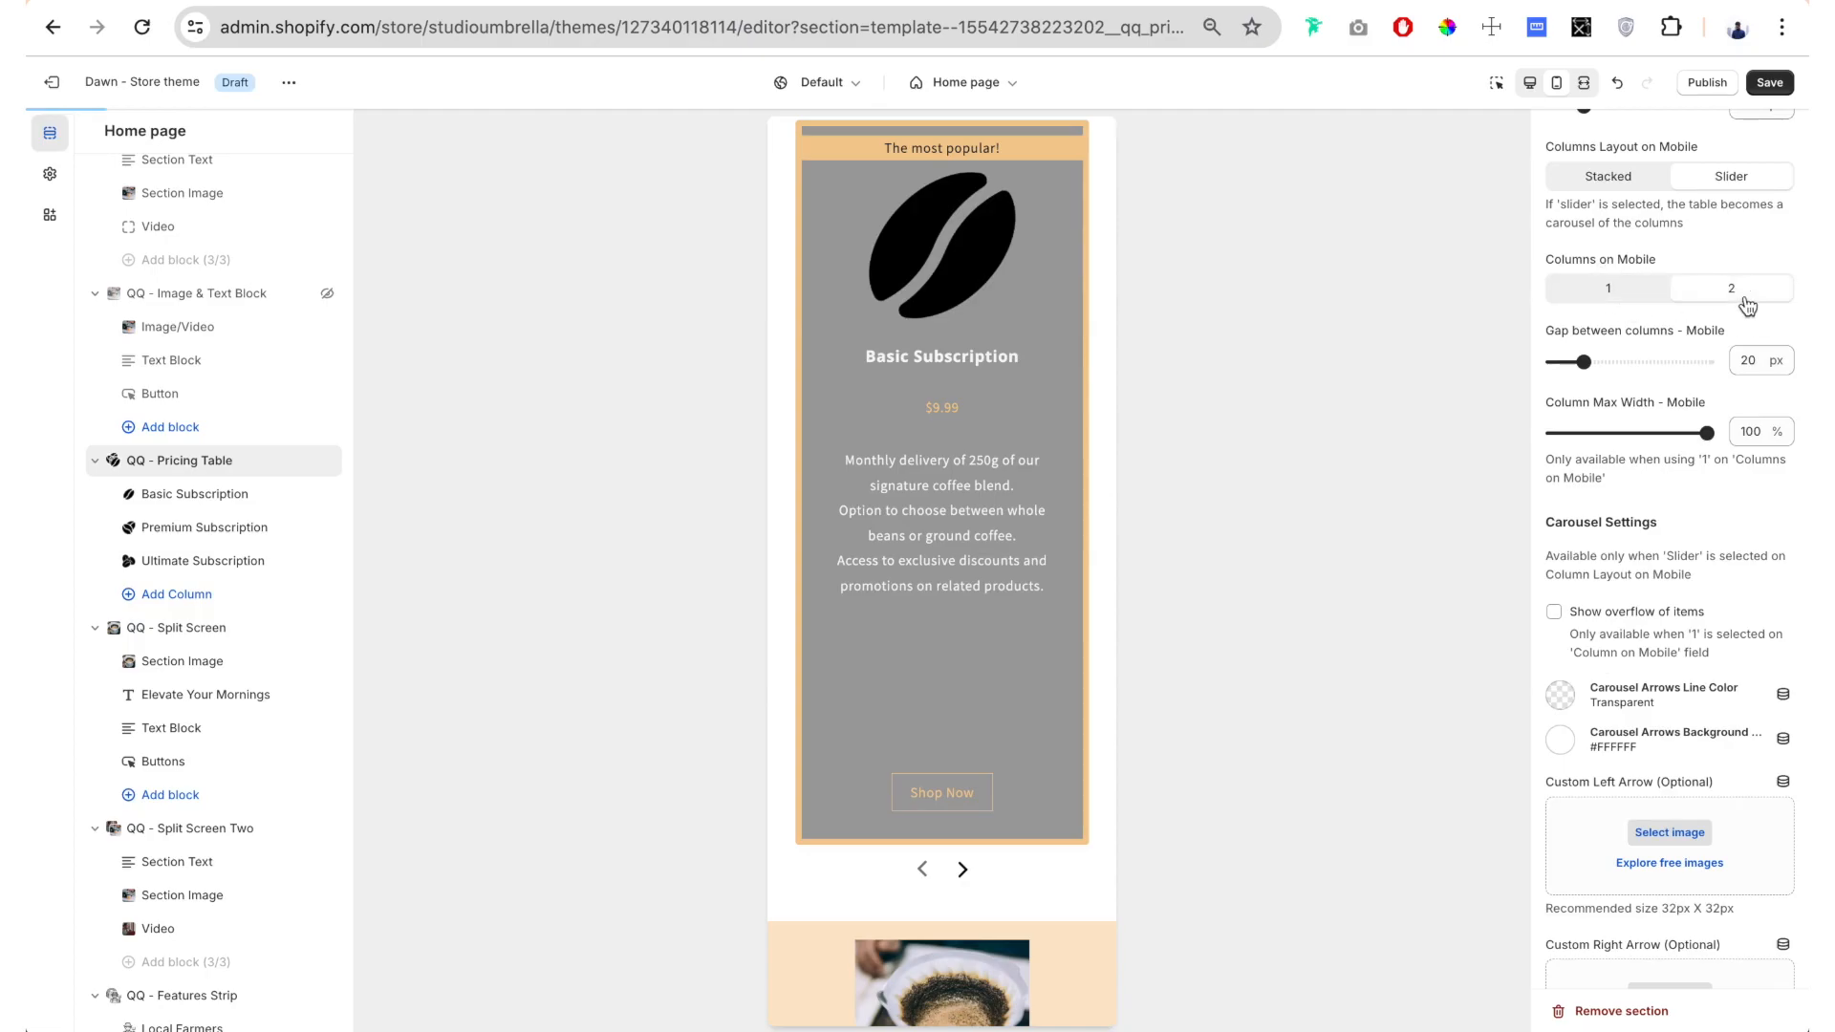
click(1614, 289)
scroll(1614, 290, down, 1)
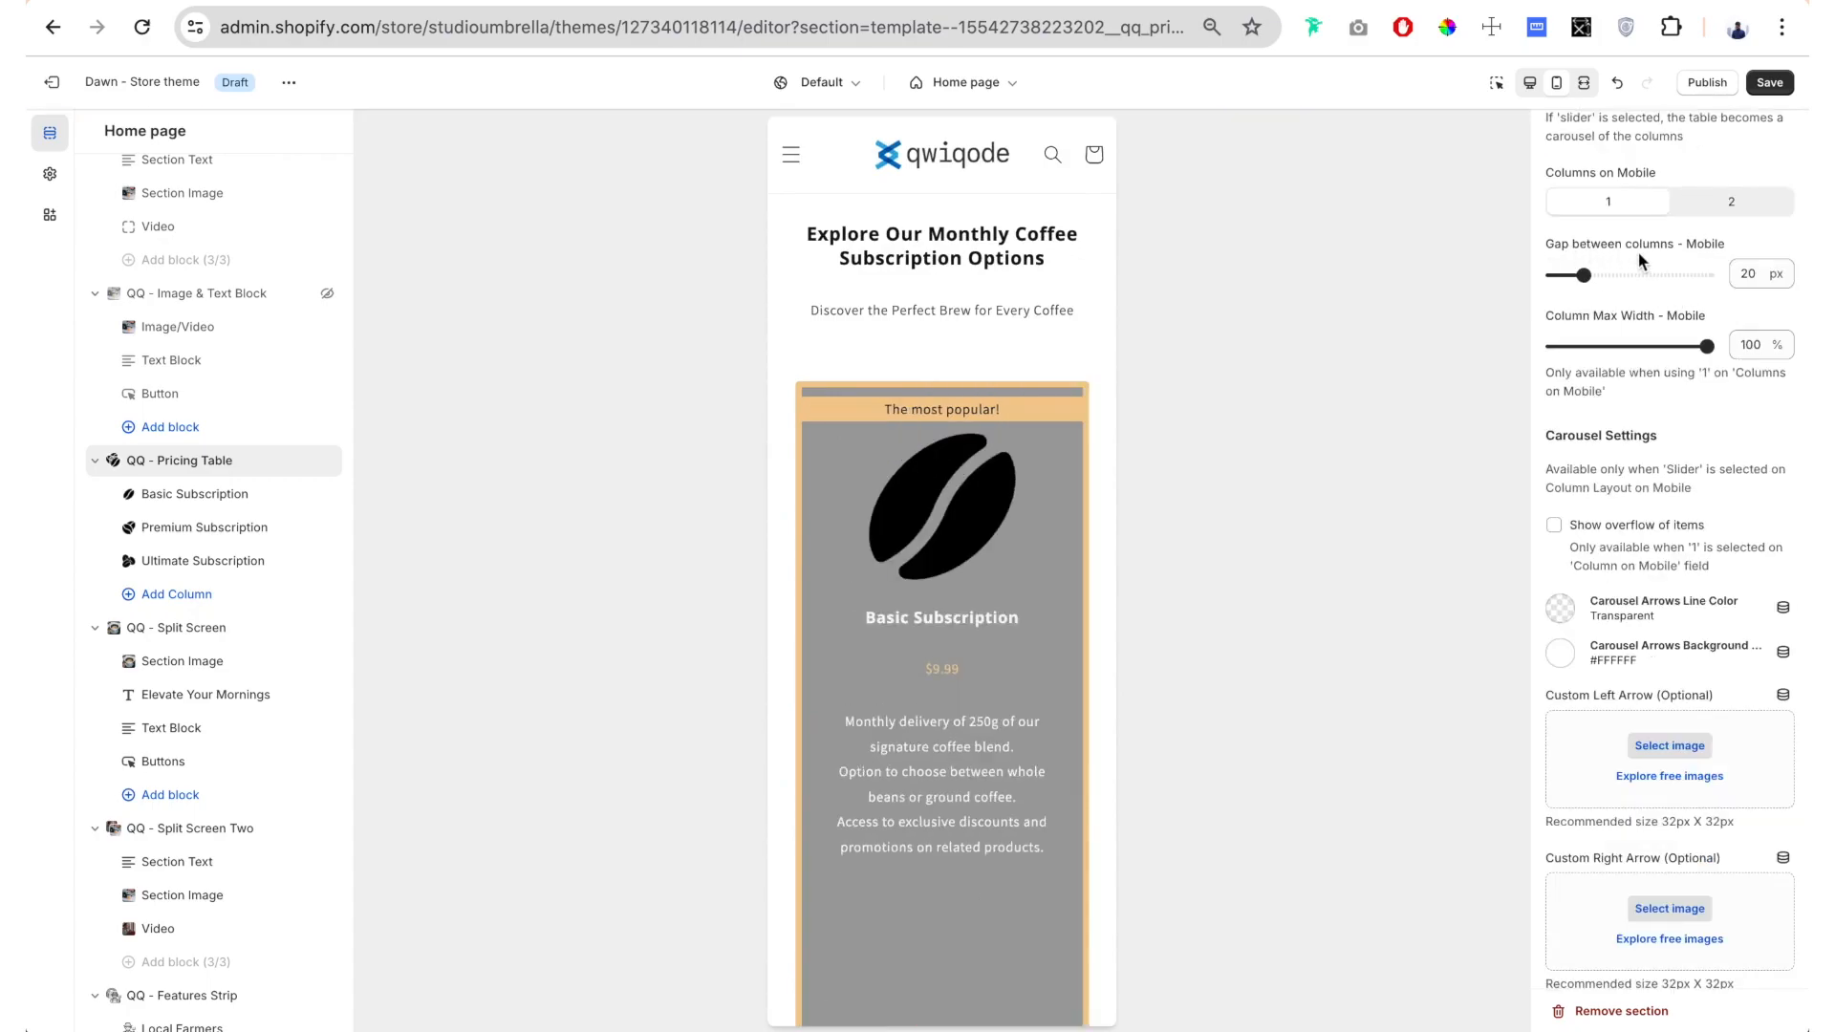
scroll(1594, 364, down, 1)
scroll(1596, 368, down, 1)
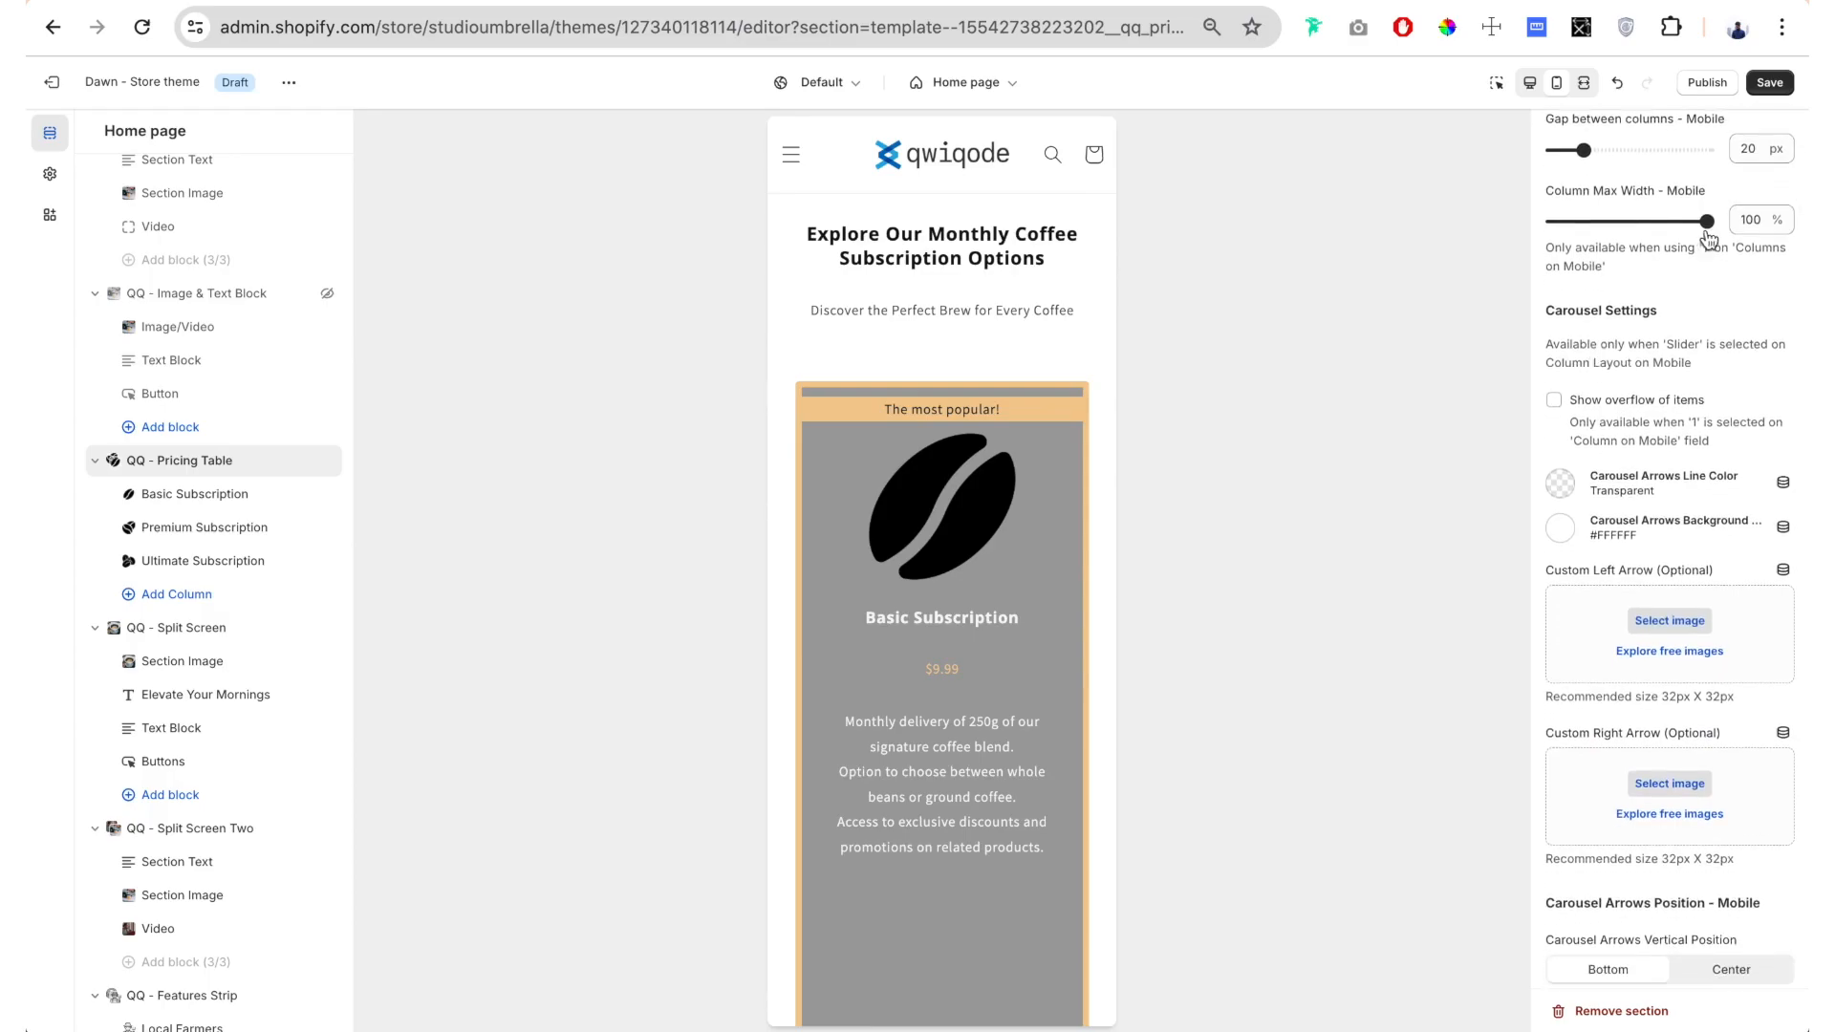
scroll(900, 618, down, 2)
scroll(901, 617, up, 1)
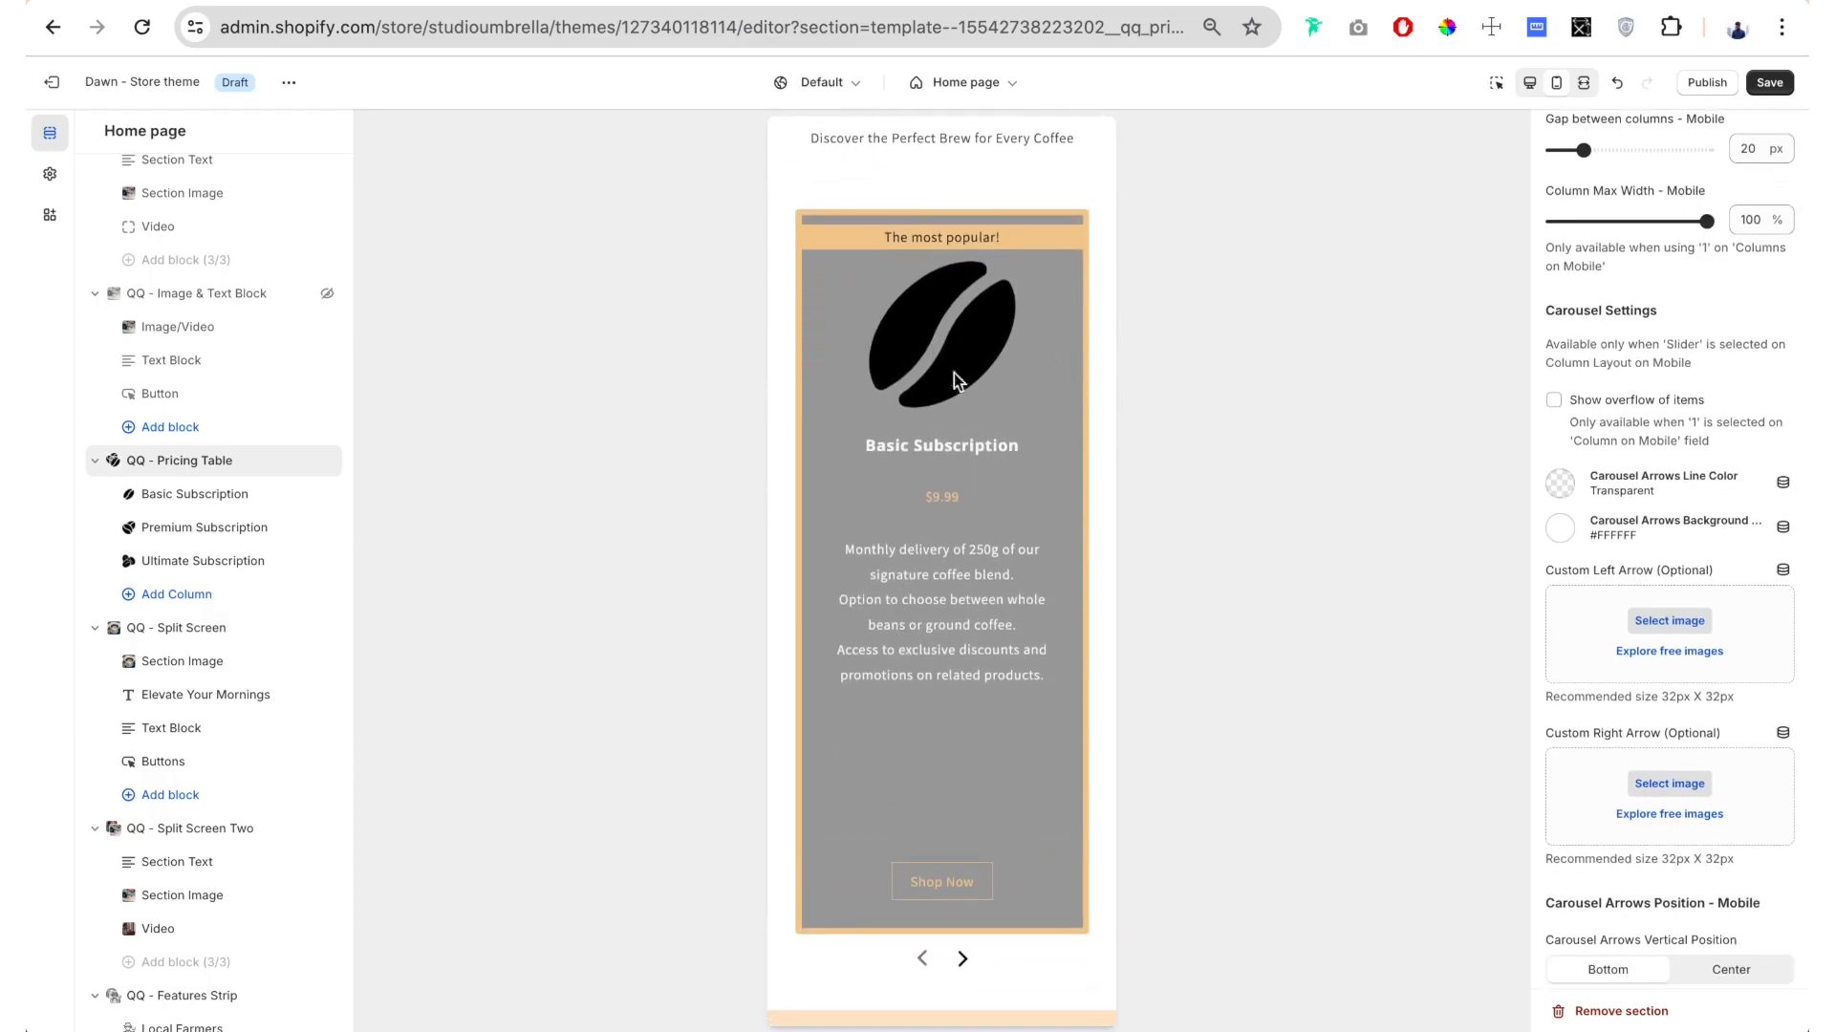
drag(1707, 221, 1635, 222)
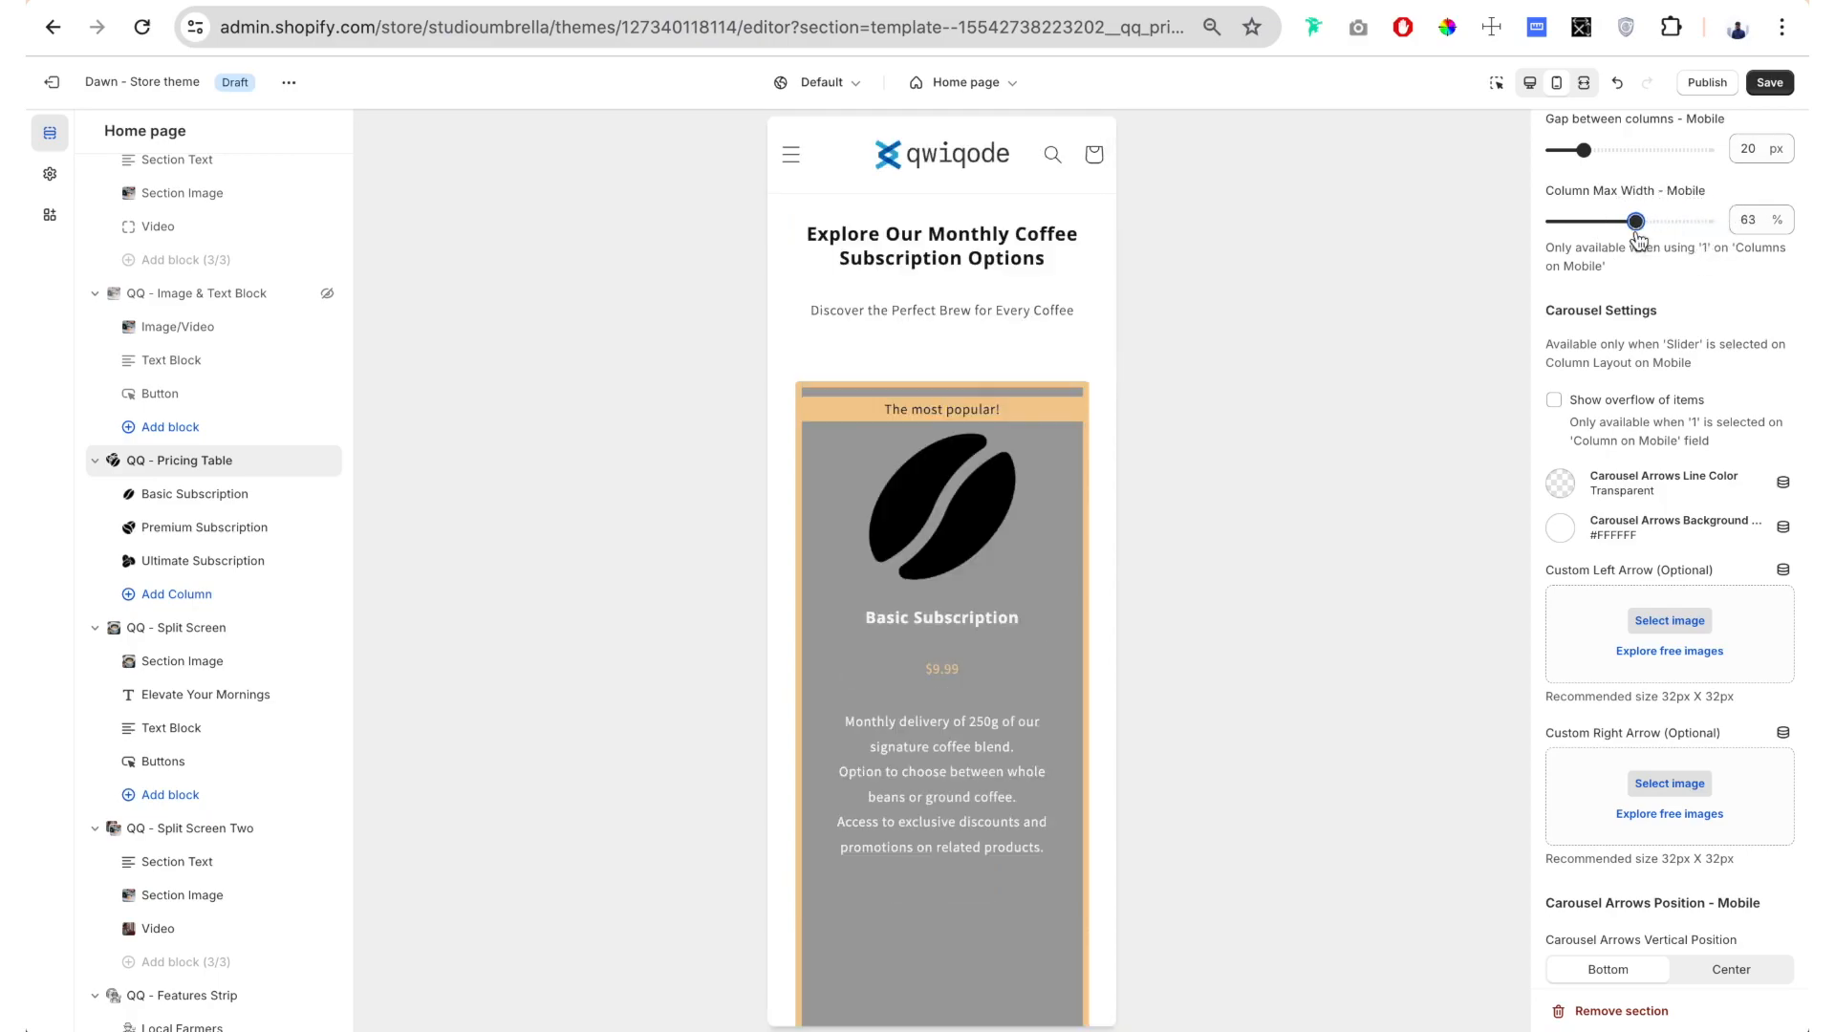
Try showing the overflow of items in the mobile carousel and page forward and back between the plans
scroll(1036, 543, down, 2)
scroll(1628, 393, down, 1)
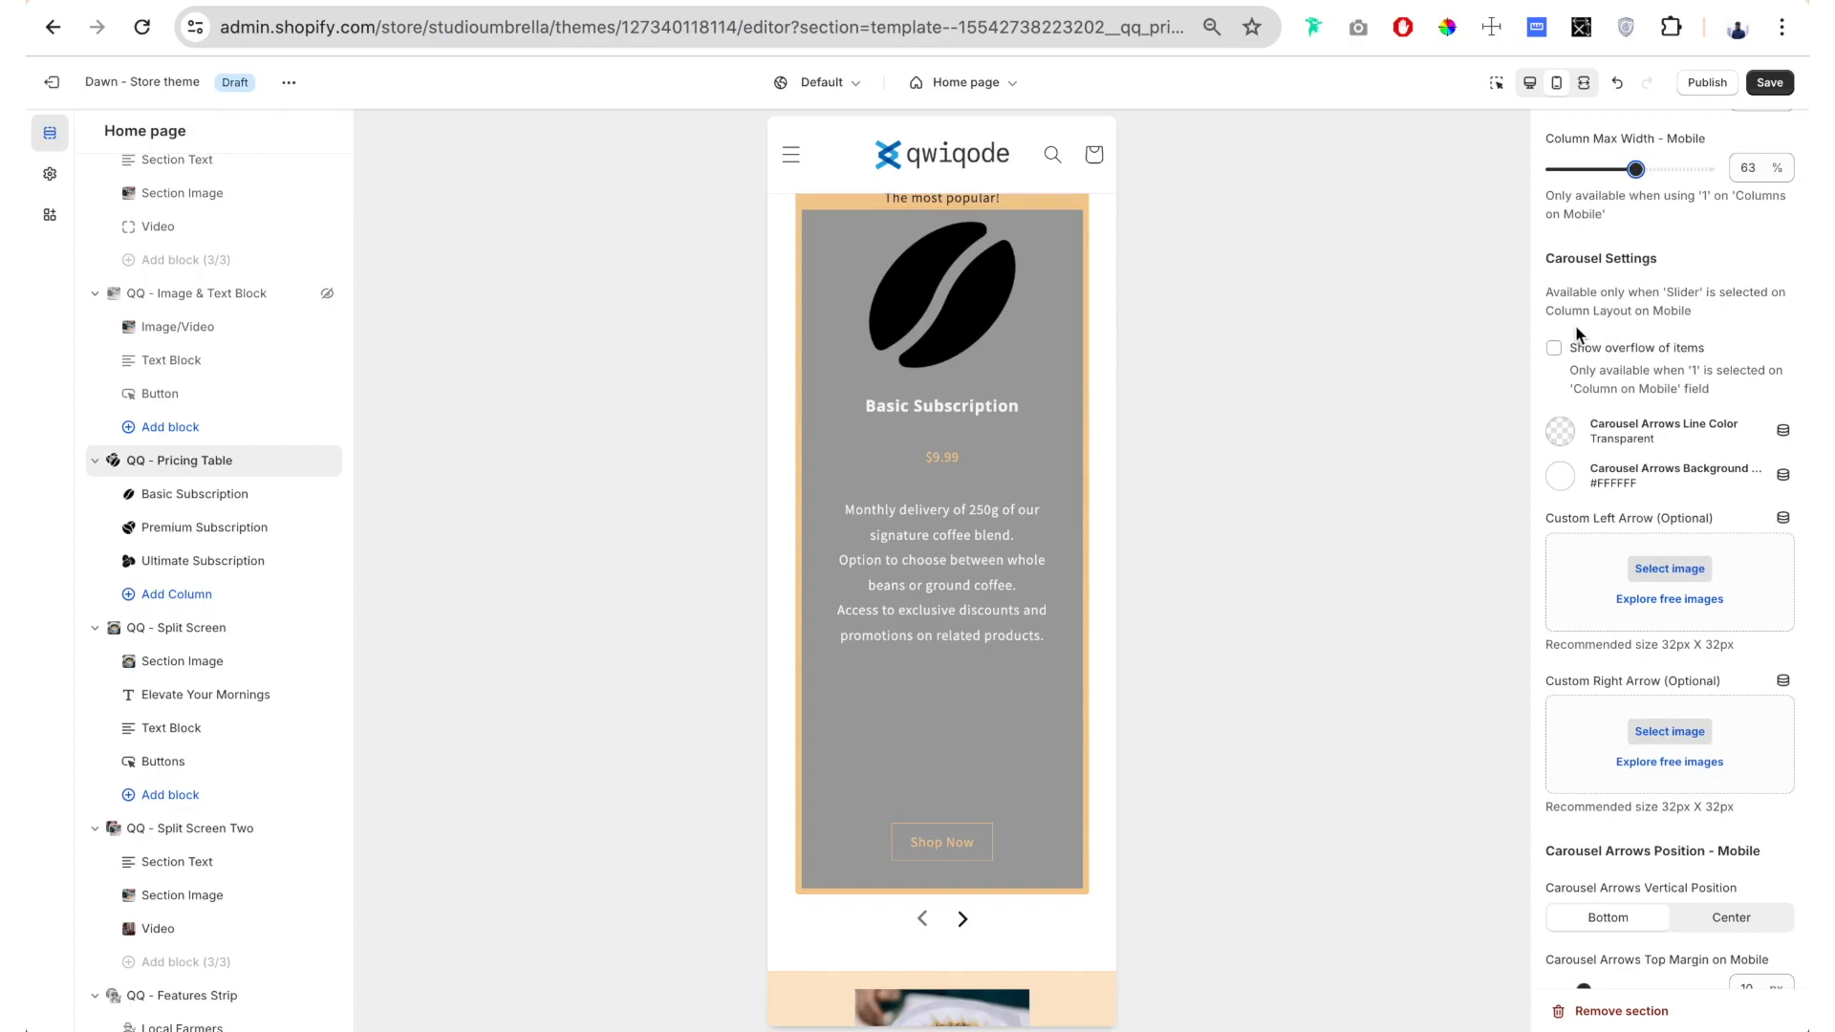
scroll(1577, 335, down, 1)
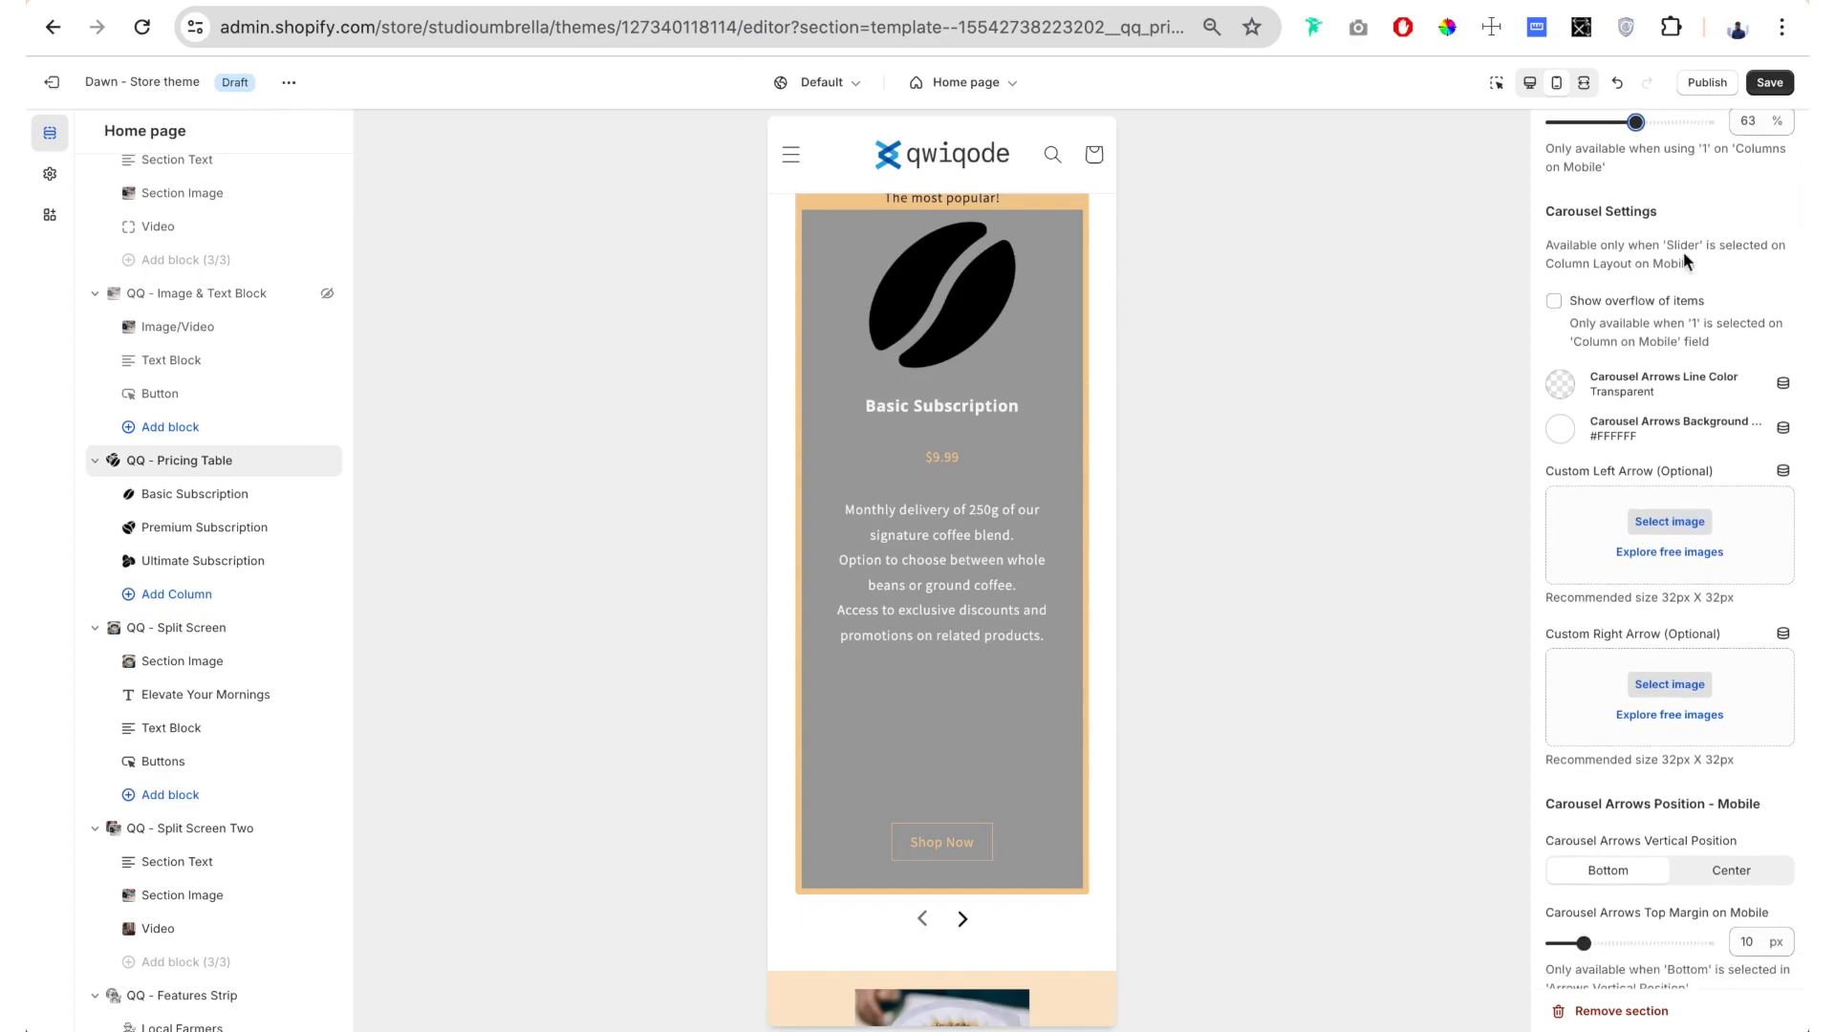
click(1554, 302)
scroll(1092, 629, down, 3)
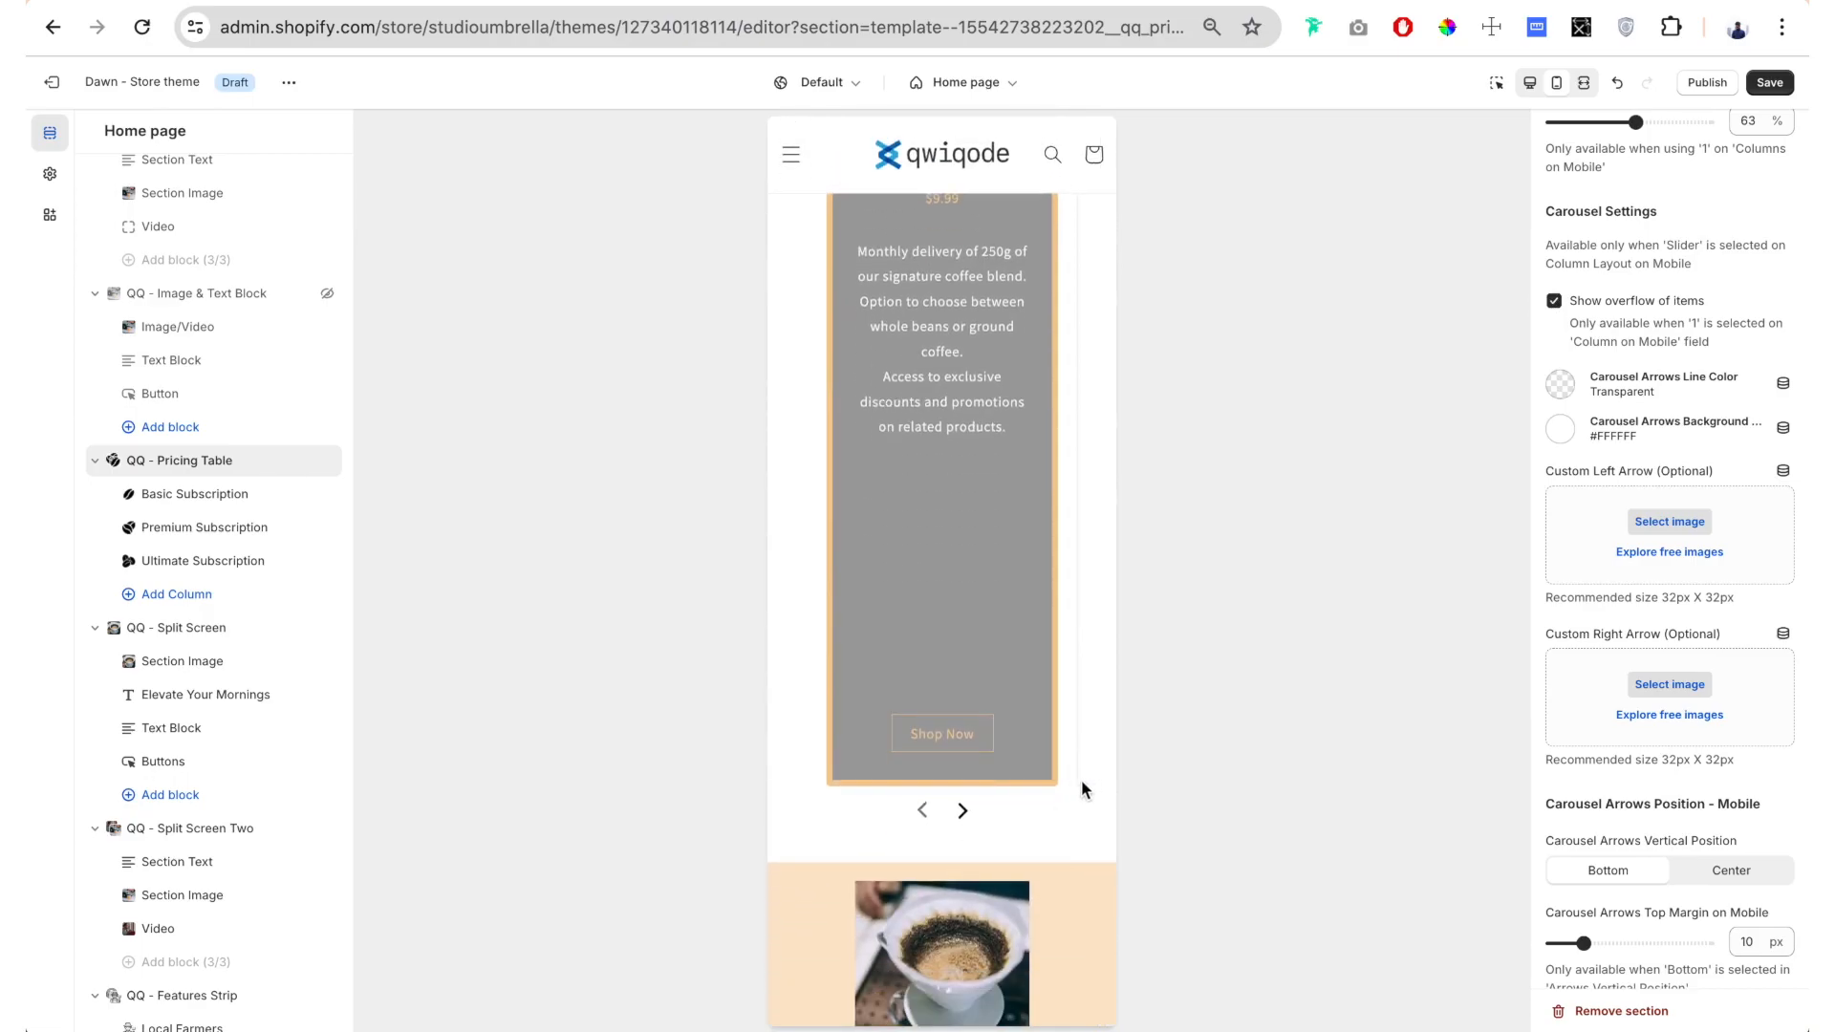
click(963, 811)
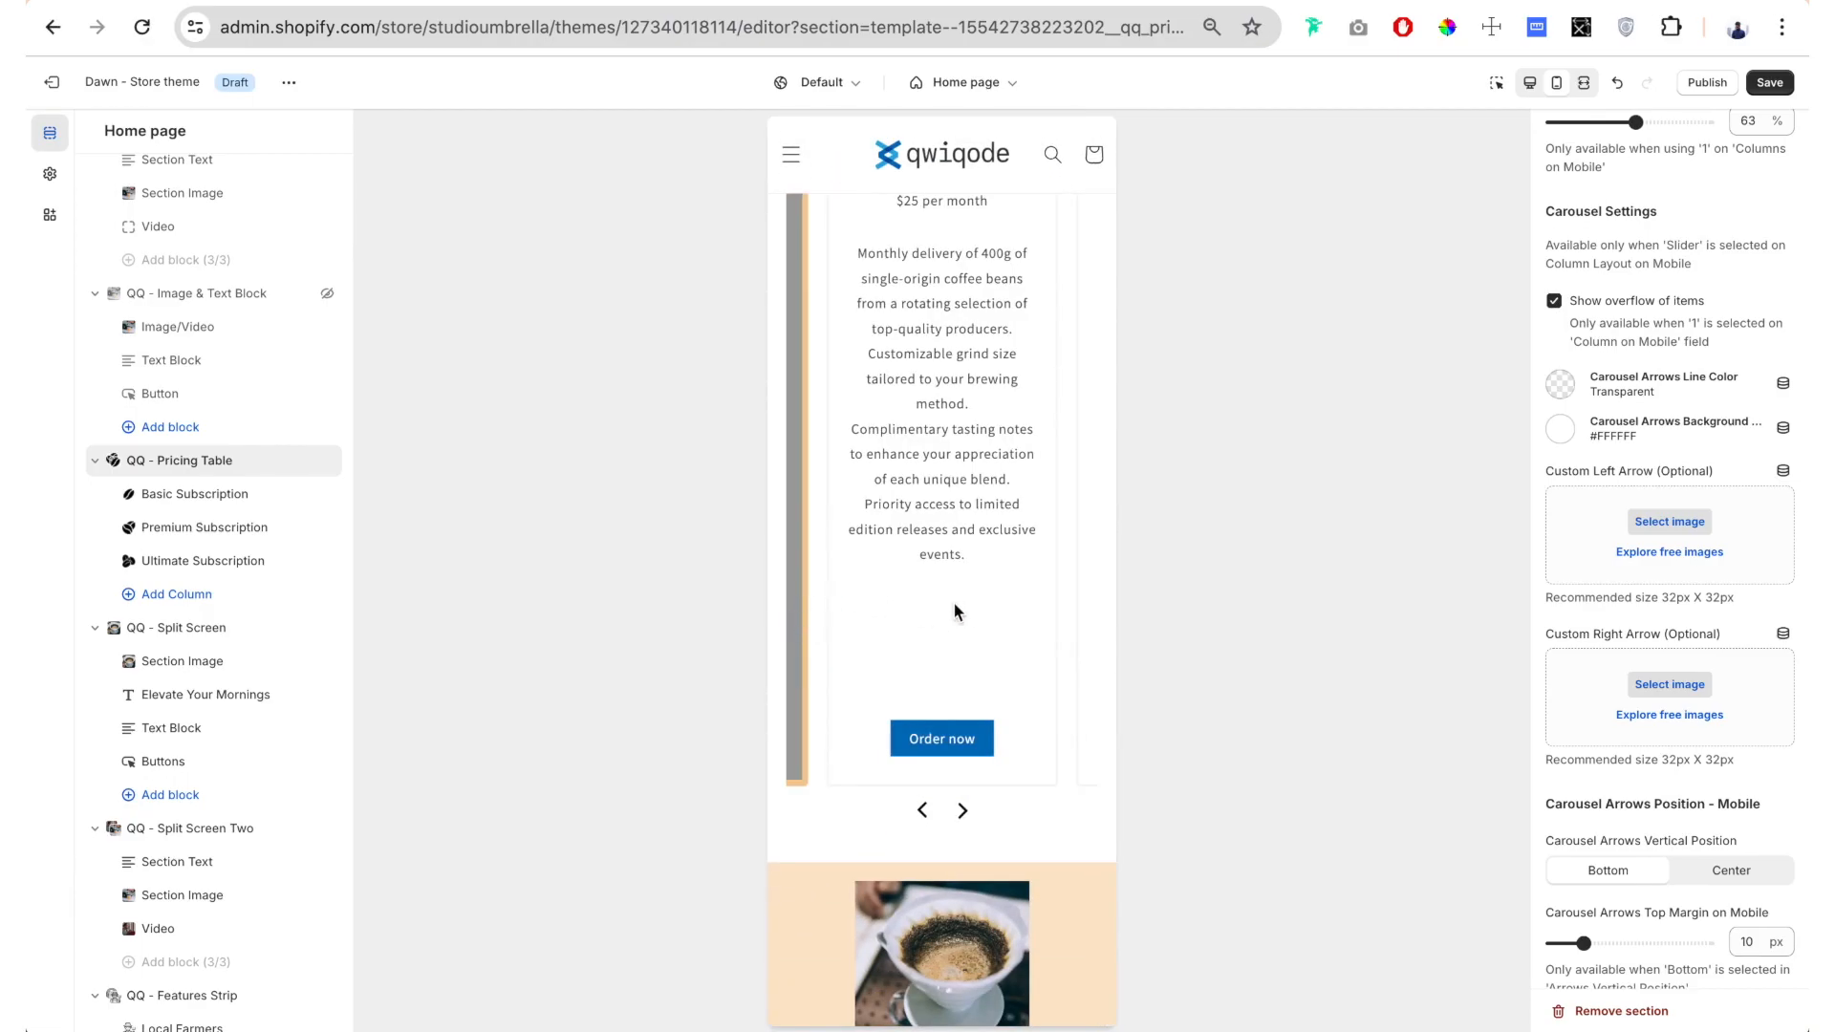
click(923, 810)
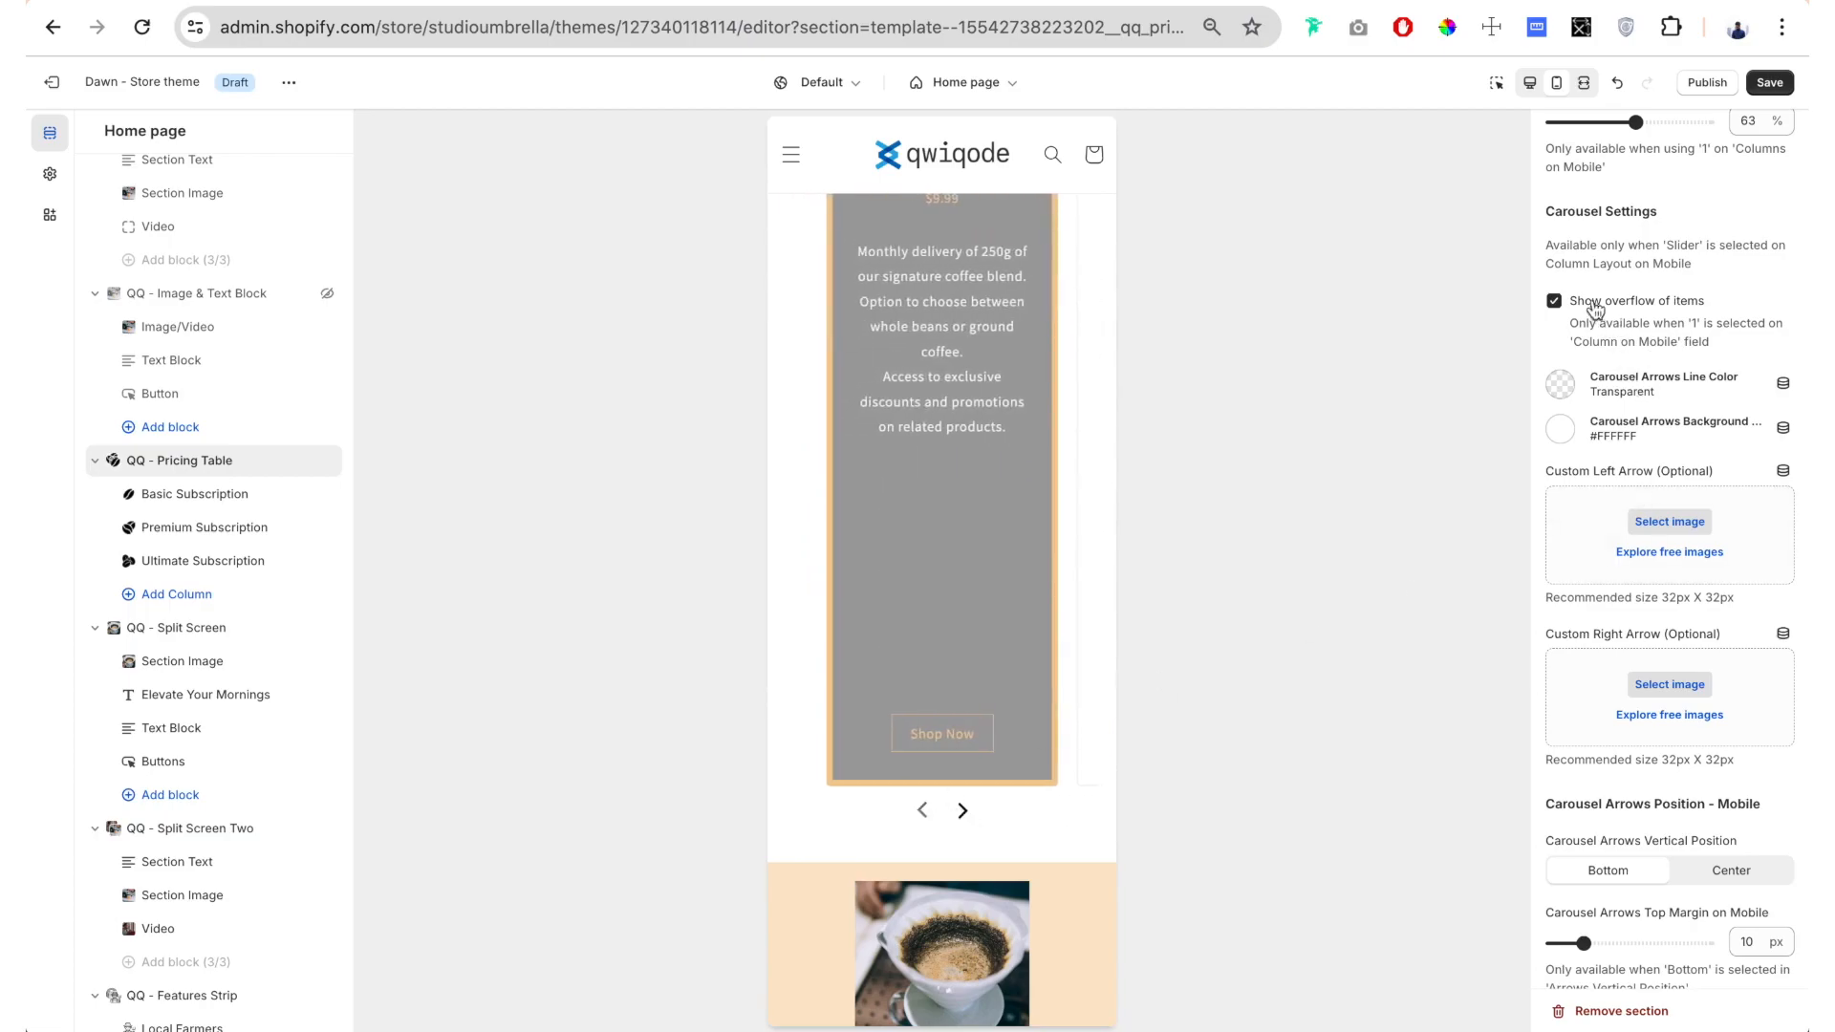
click(1560, 302)
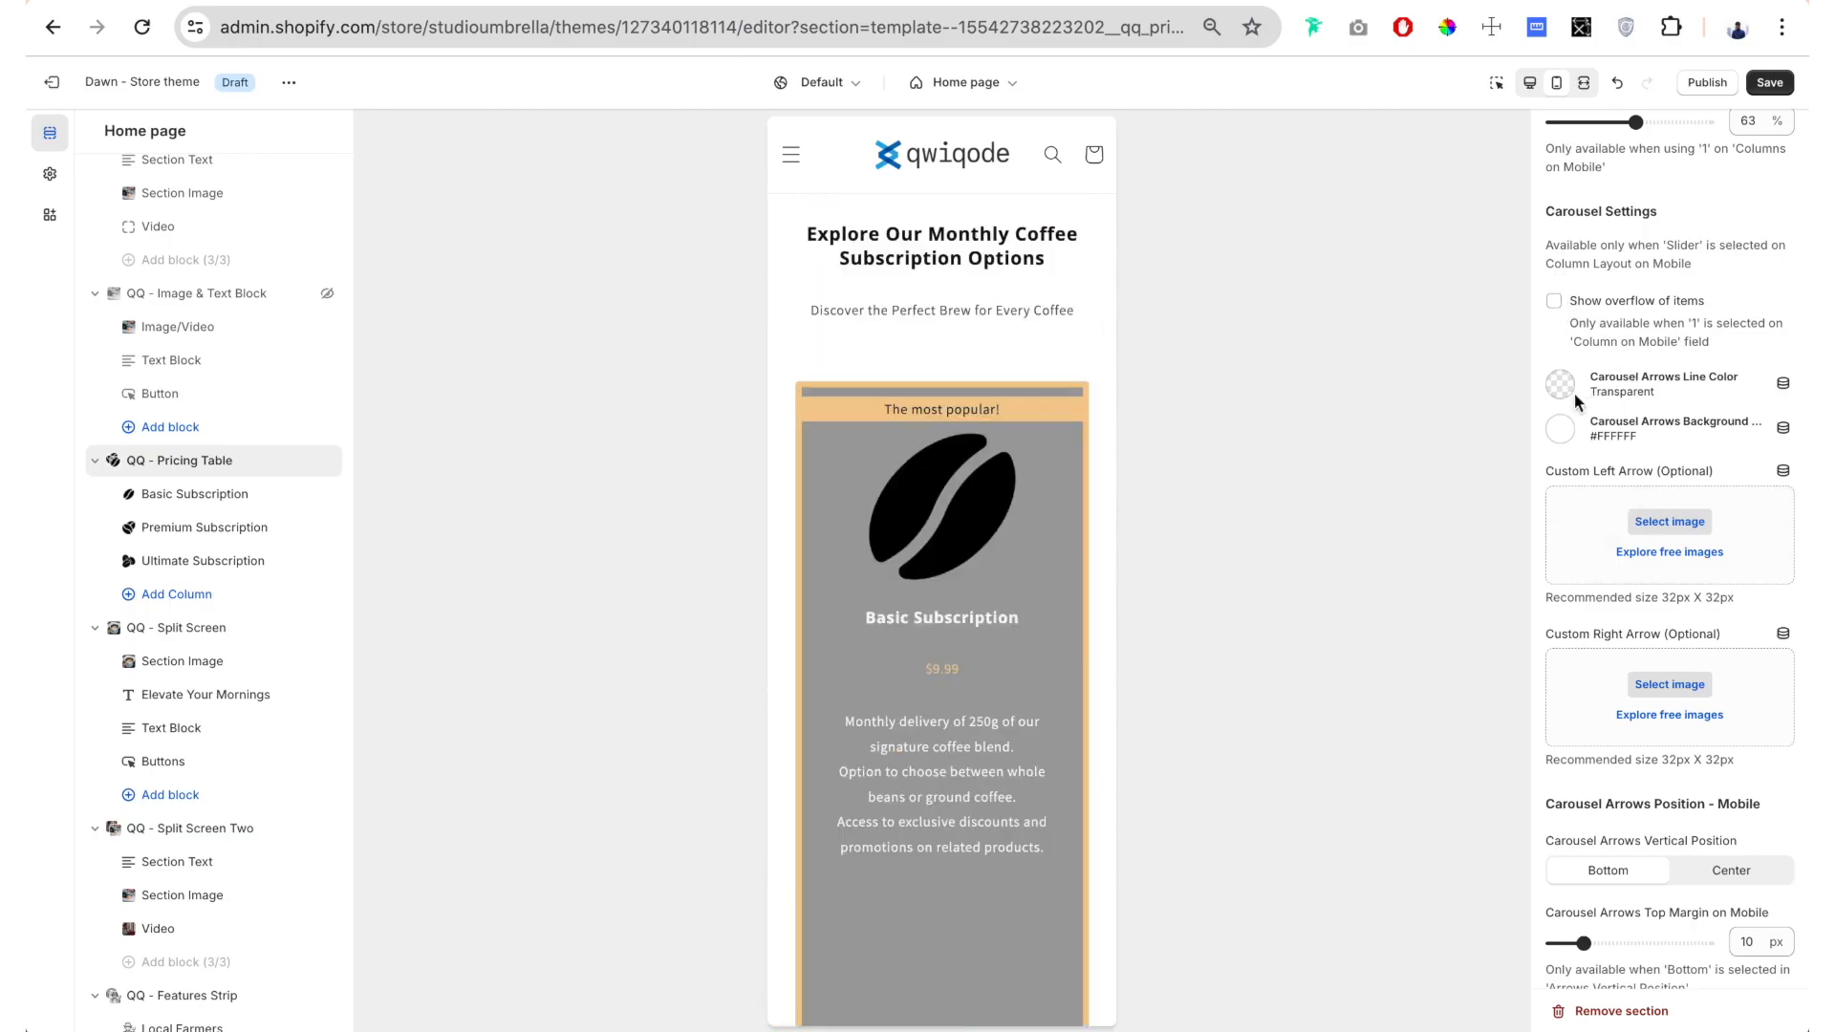
Set the carousel arrows' line color to #F3B156 and their background color to #121212
scroll(1565, 399, down, 1)
scroll(1051, 648, down, 4)
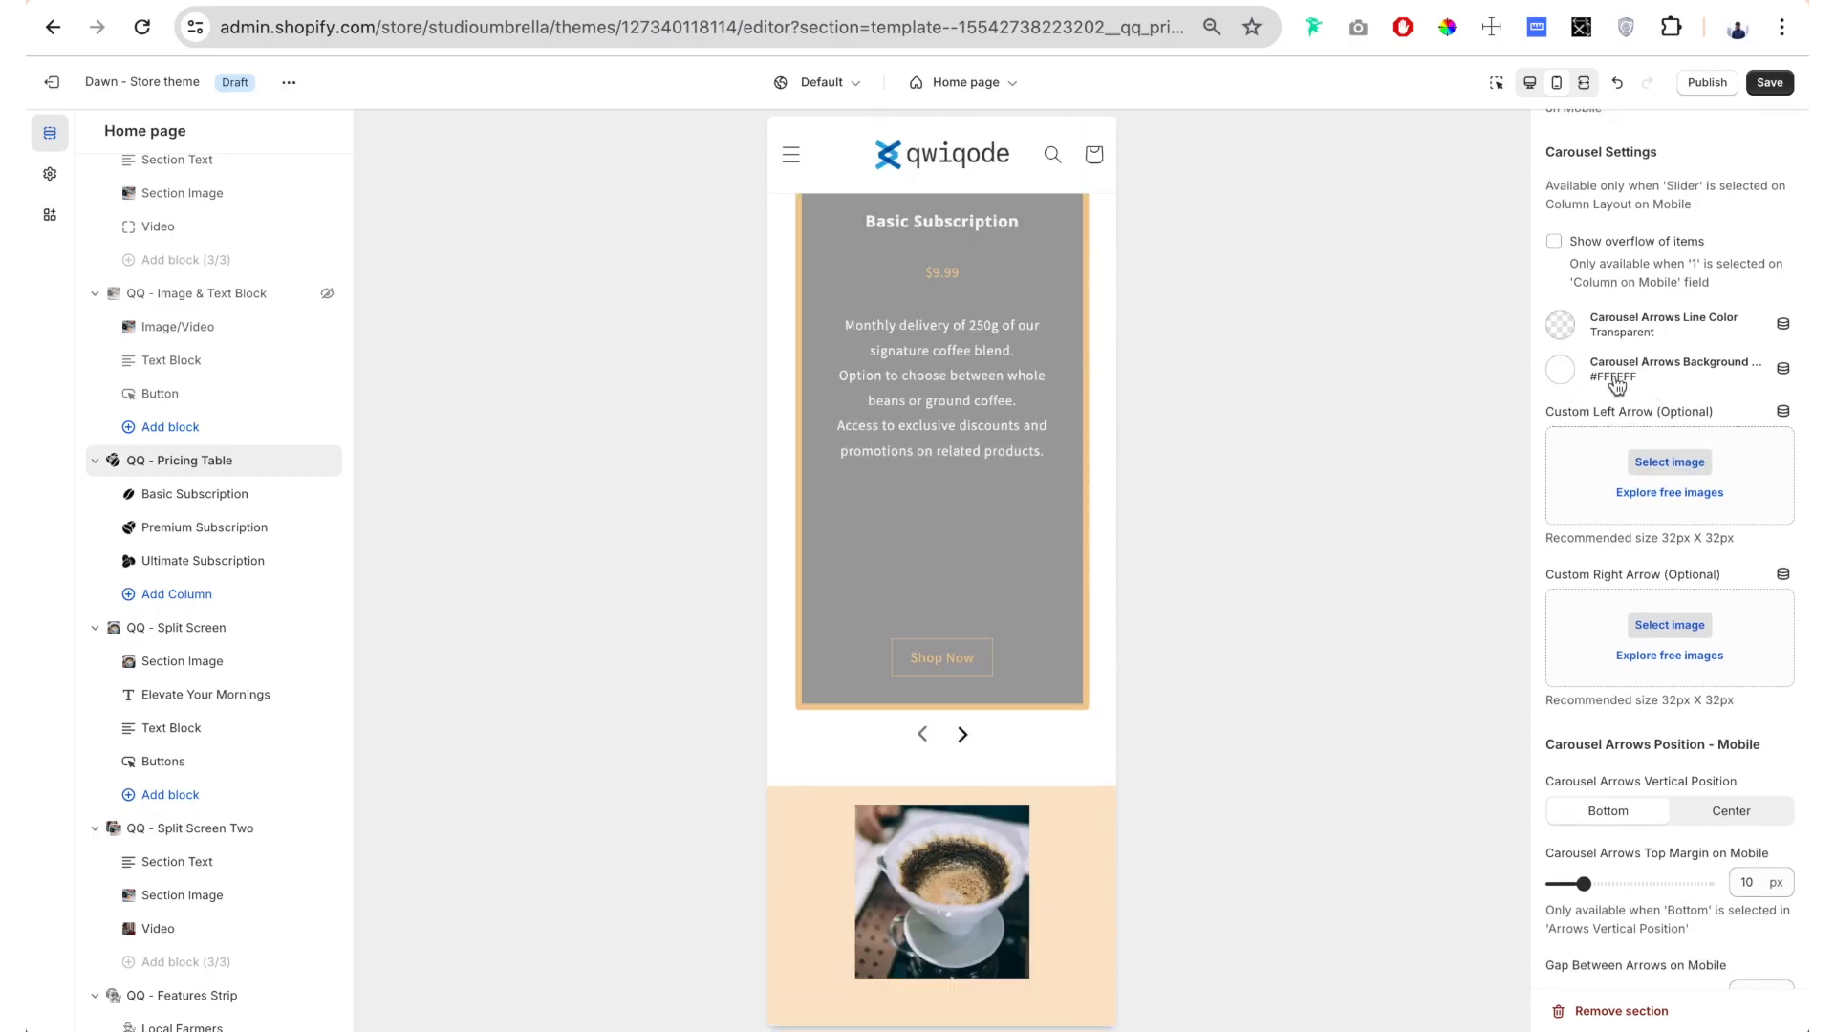
click(1560, 325)
click(1714, 588)
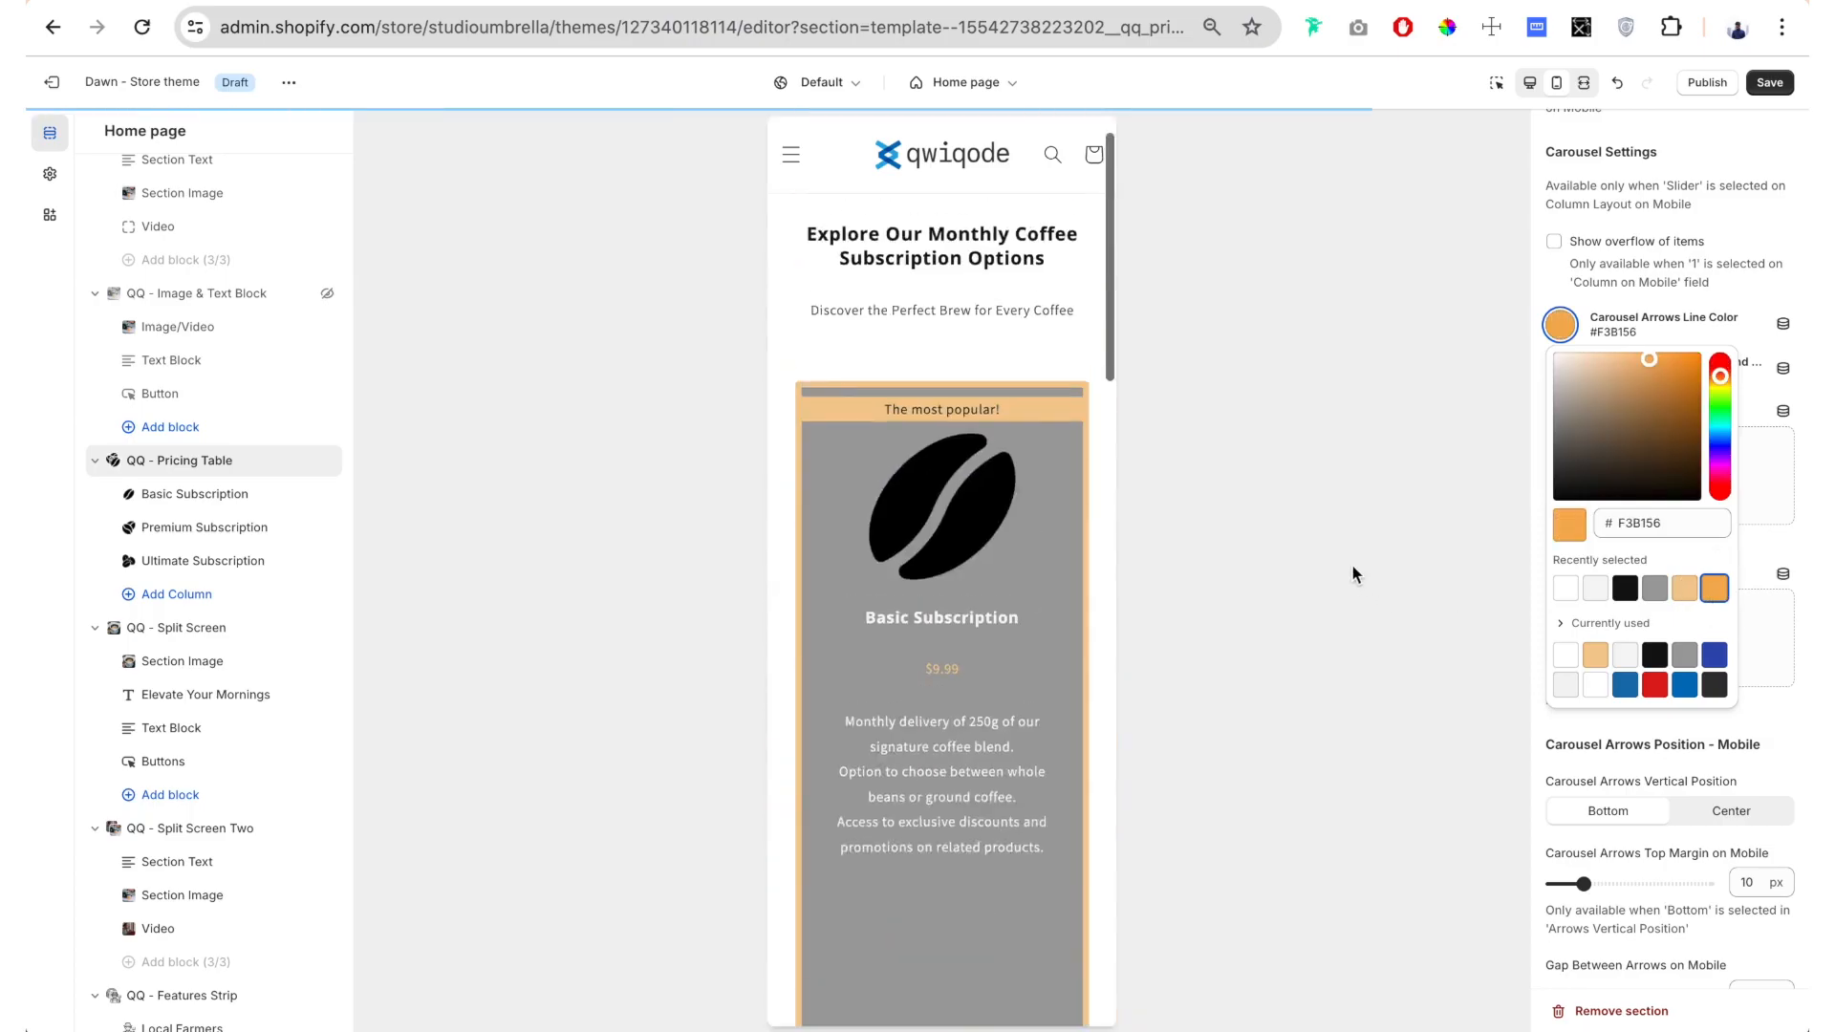
click(1541, 567)
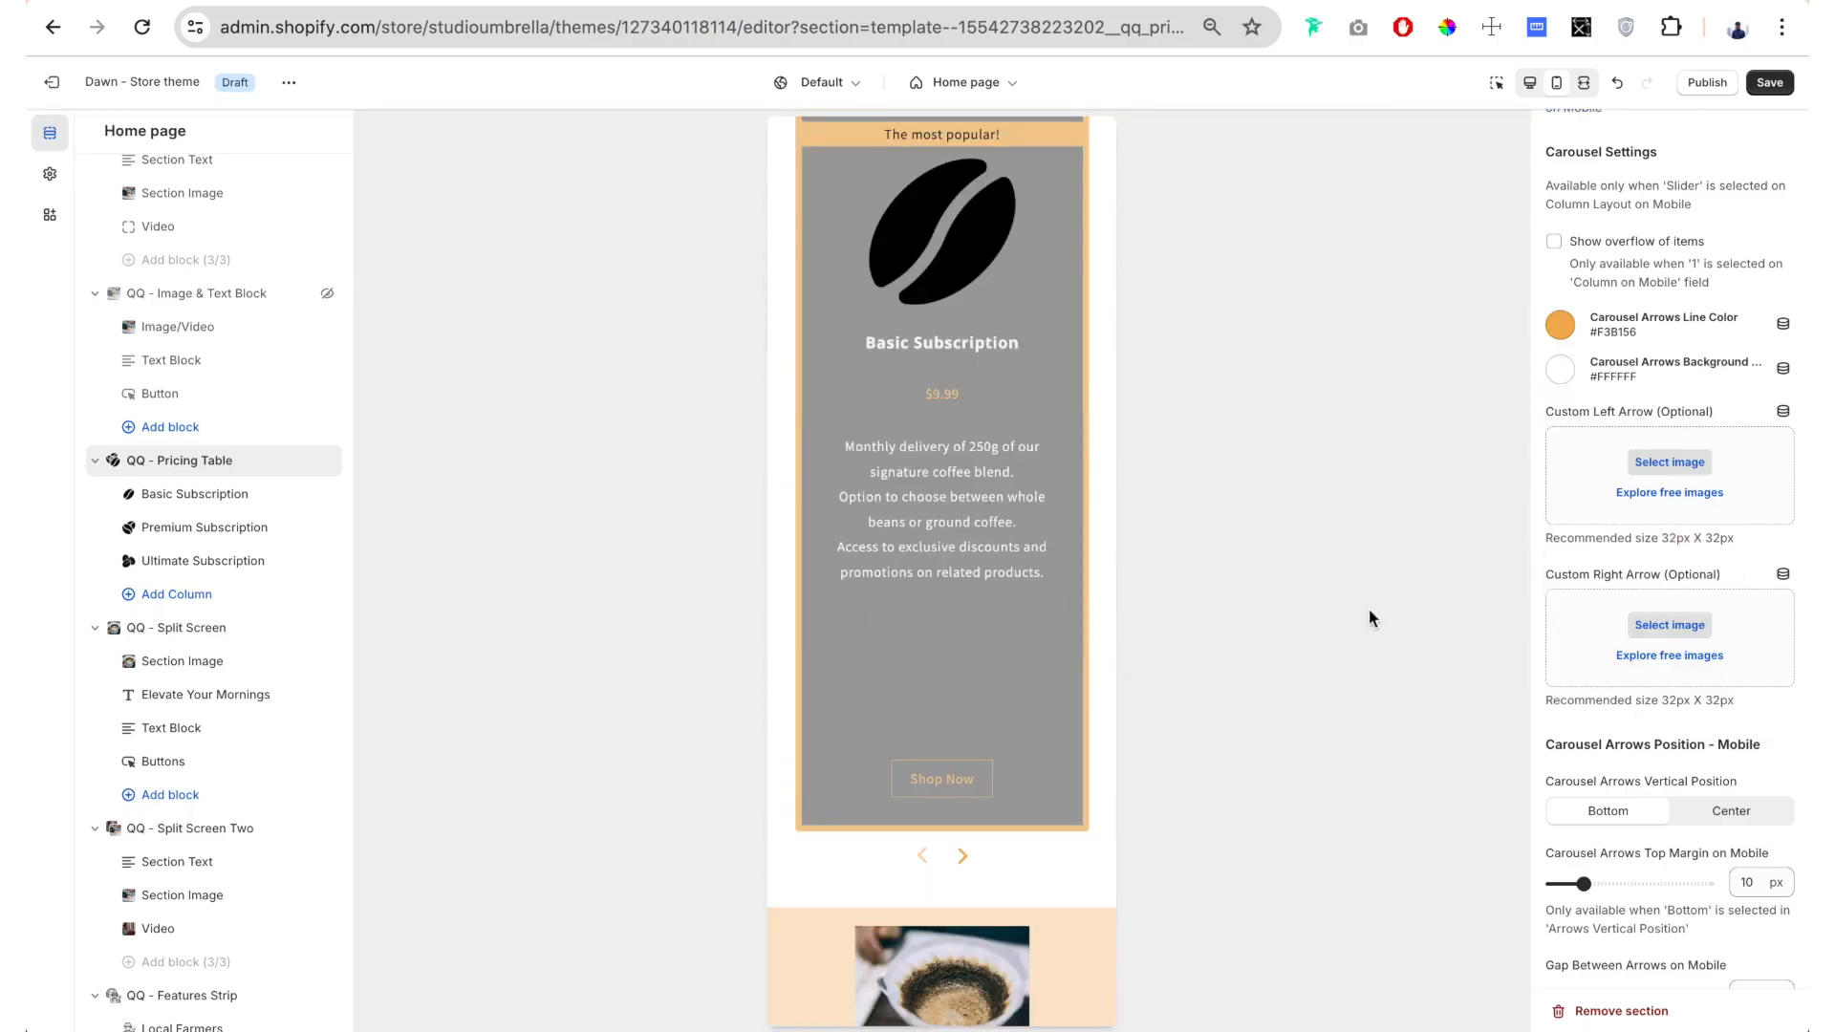
click(1562, 373)
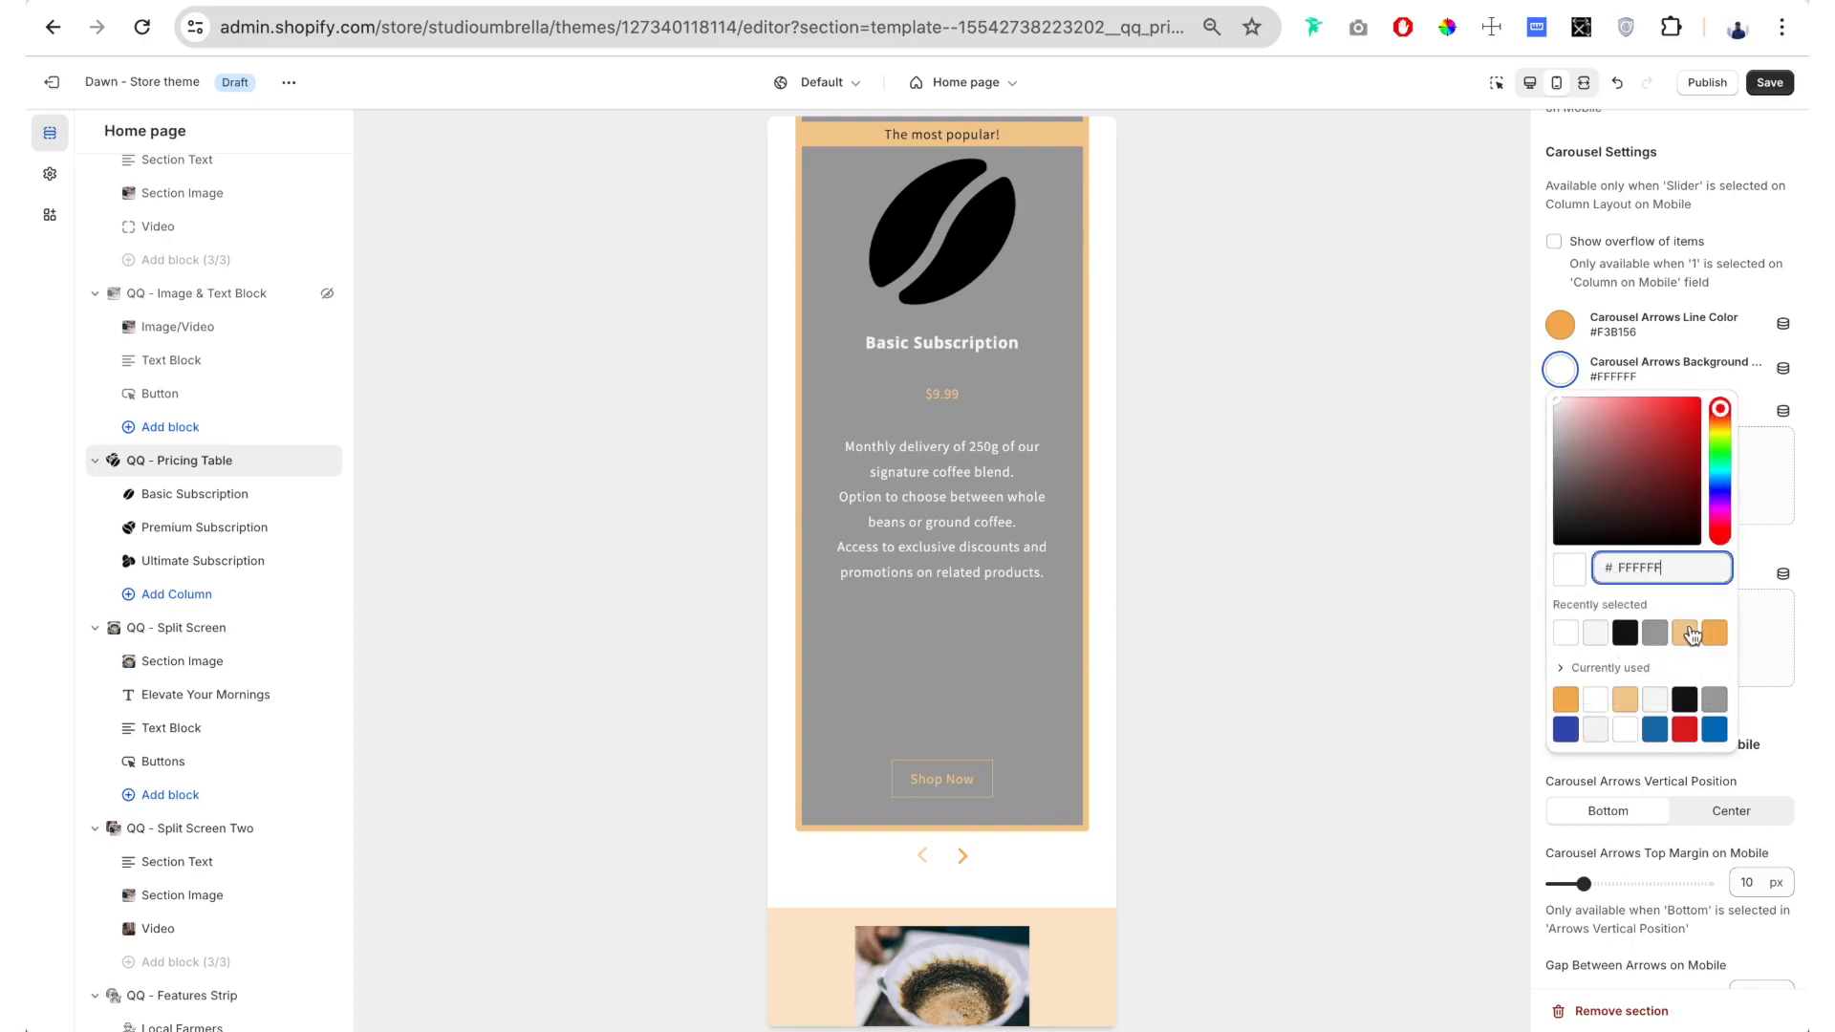
click(1625, 633)
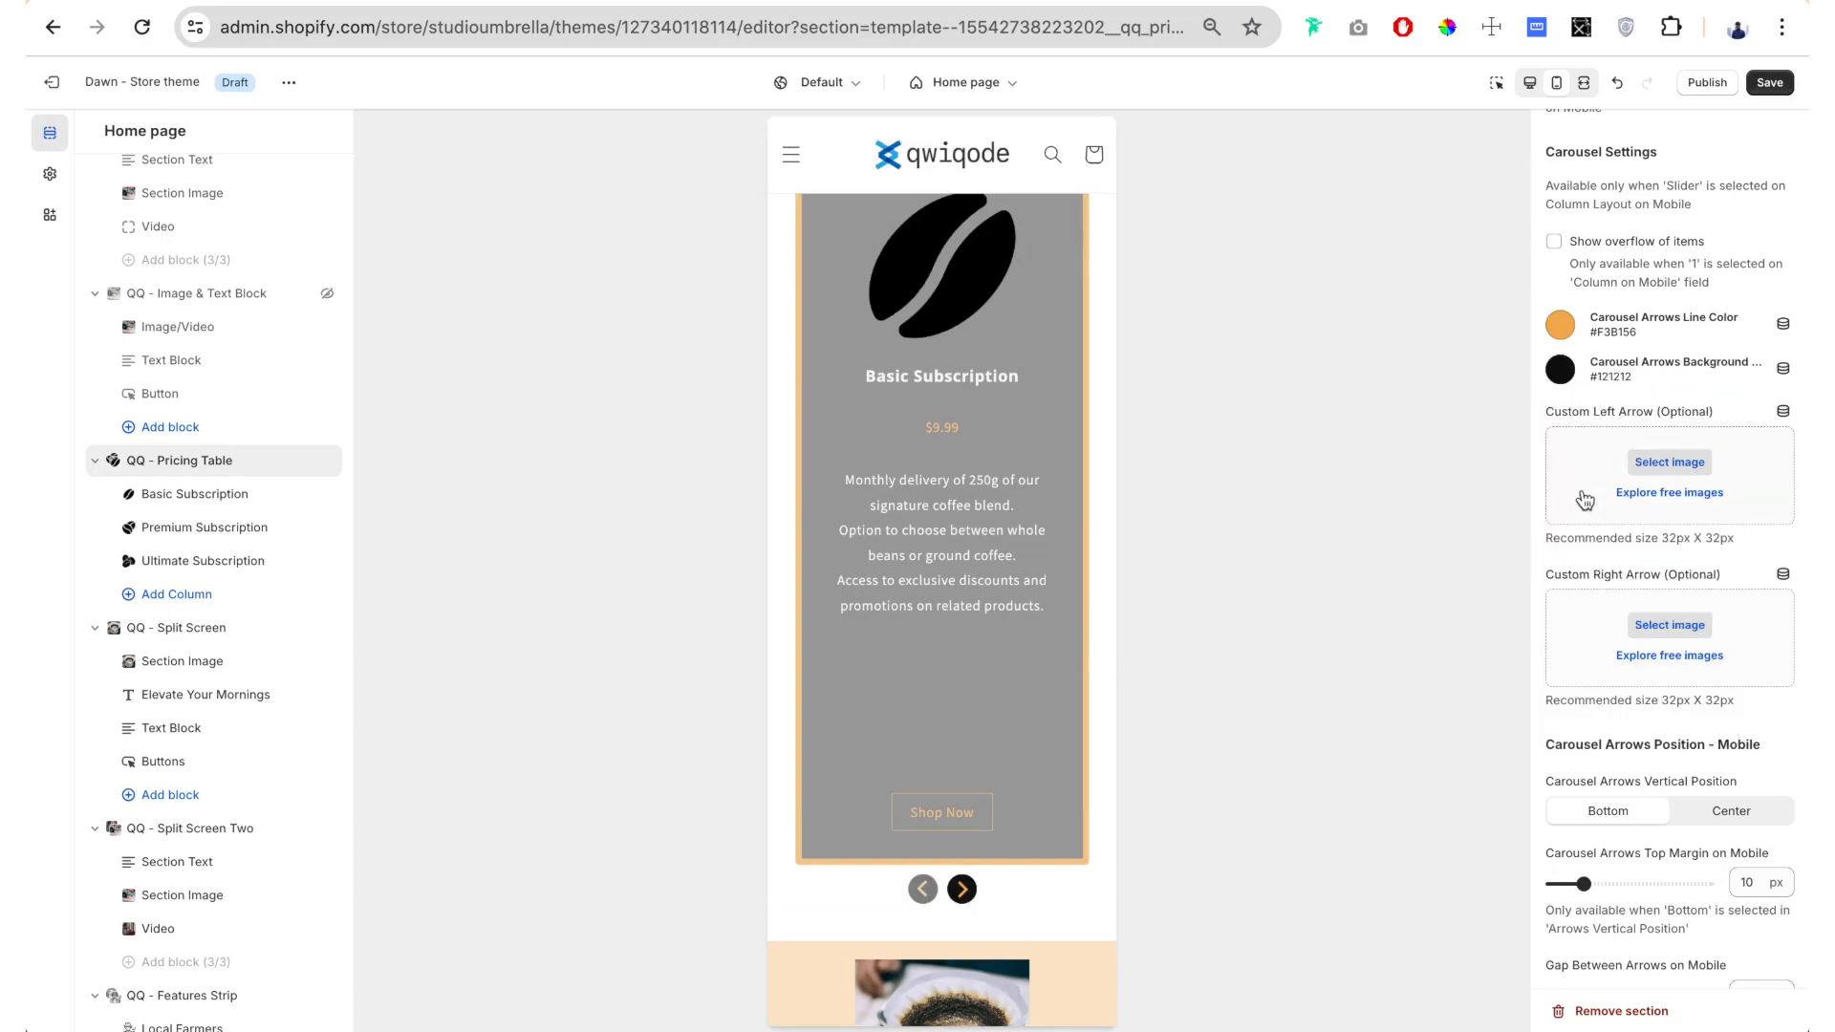
Try the Center vertical position for the mobile carousel arrows
scroll(1613, 505, down, 1)
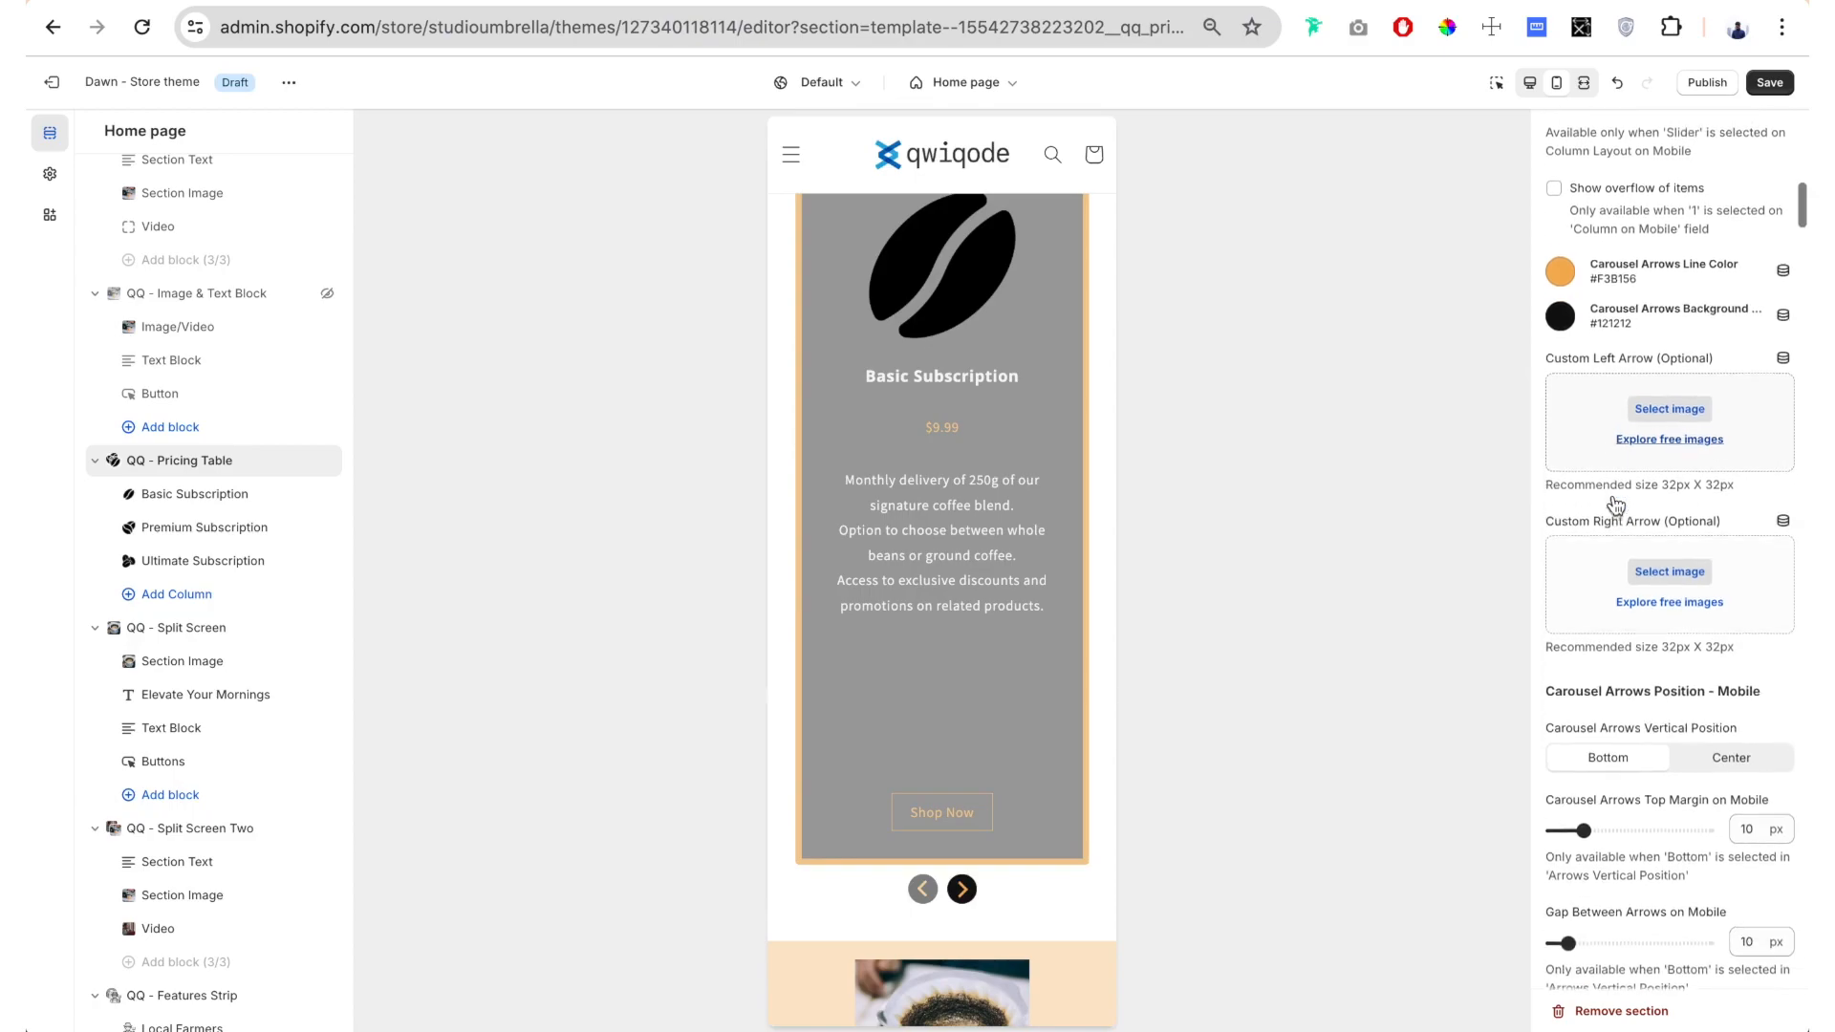
scroll(1615, 505, down, 5)
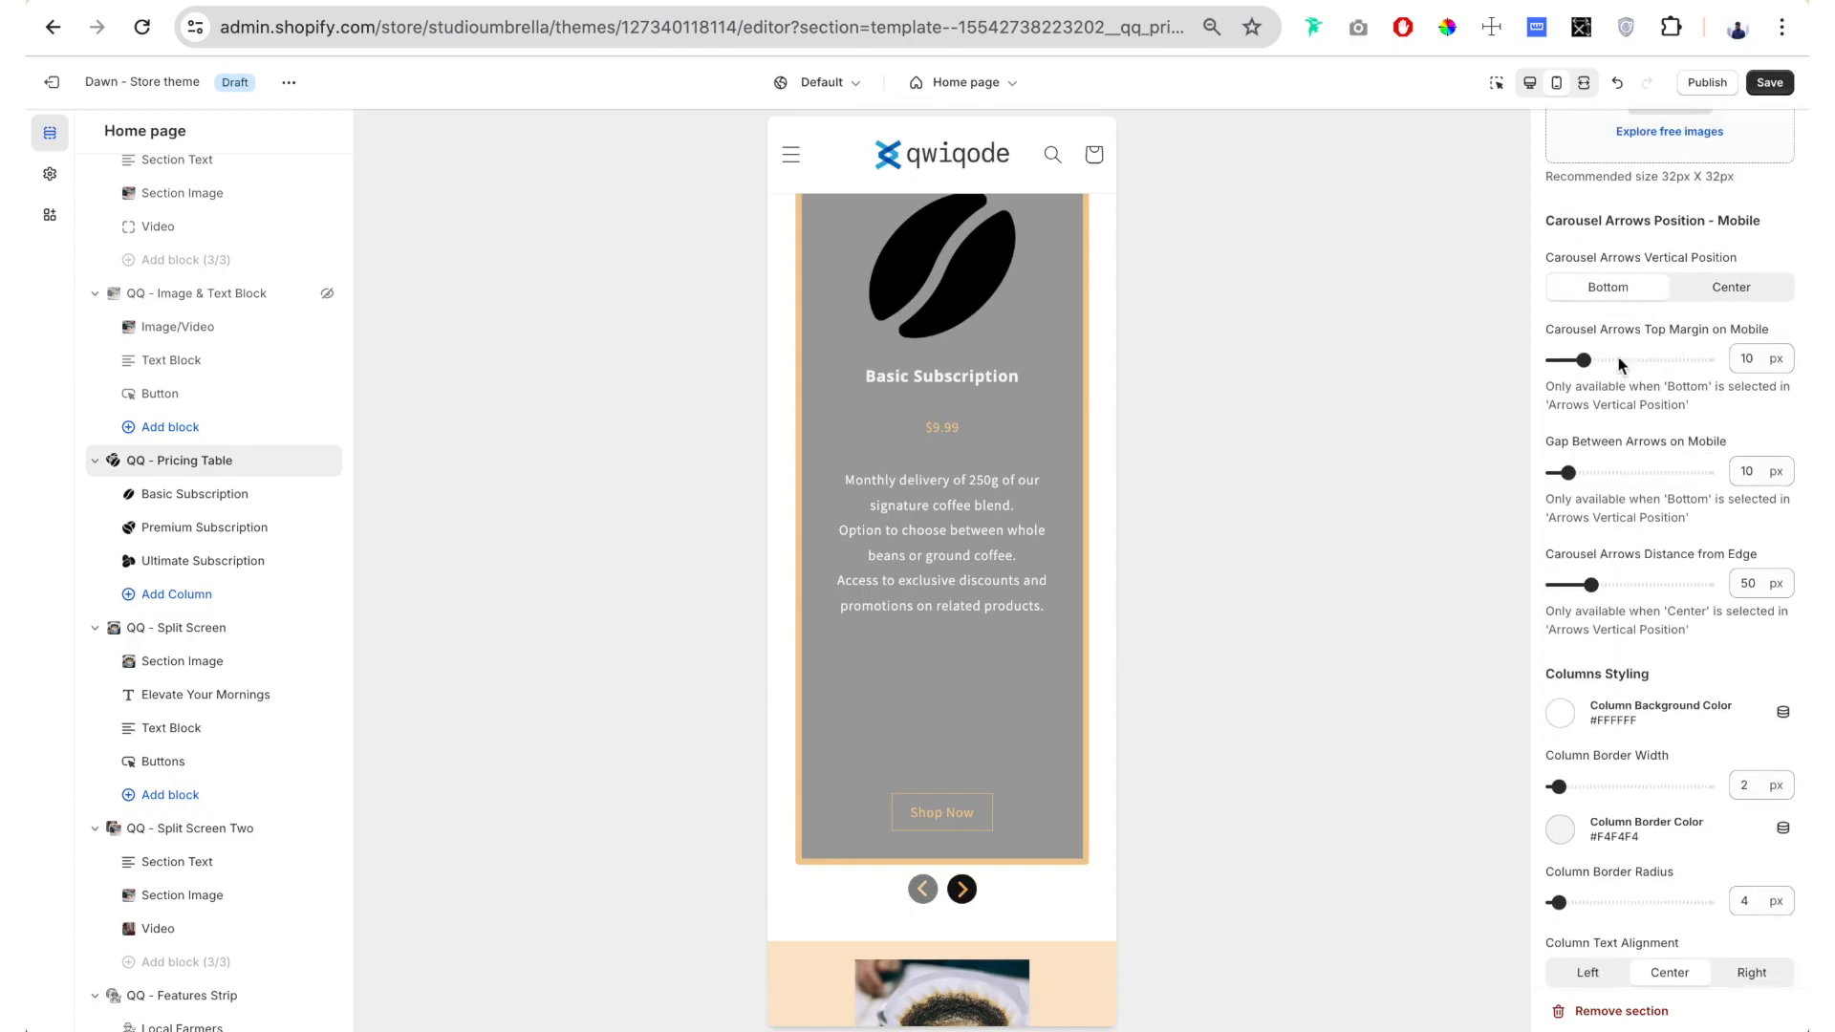
click(1732, 287)
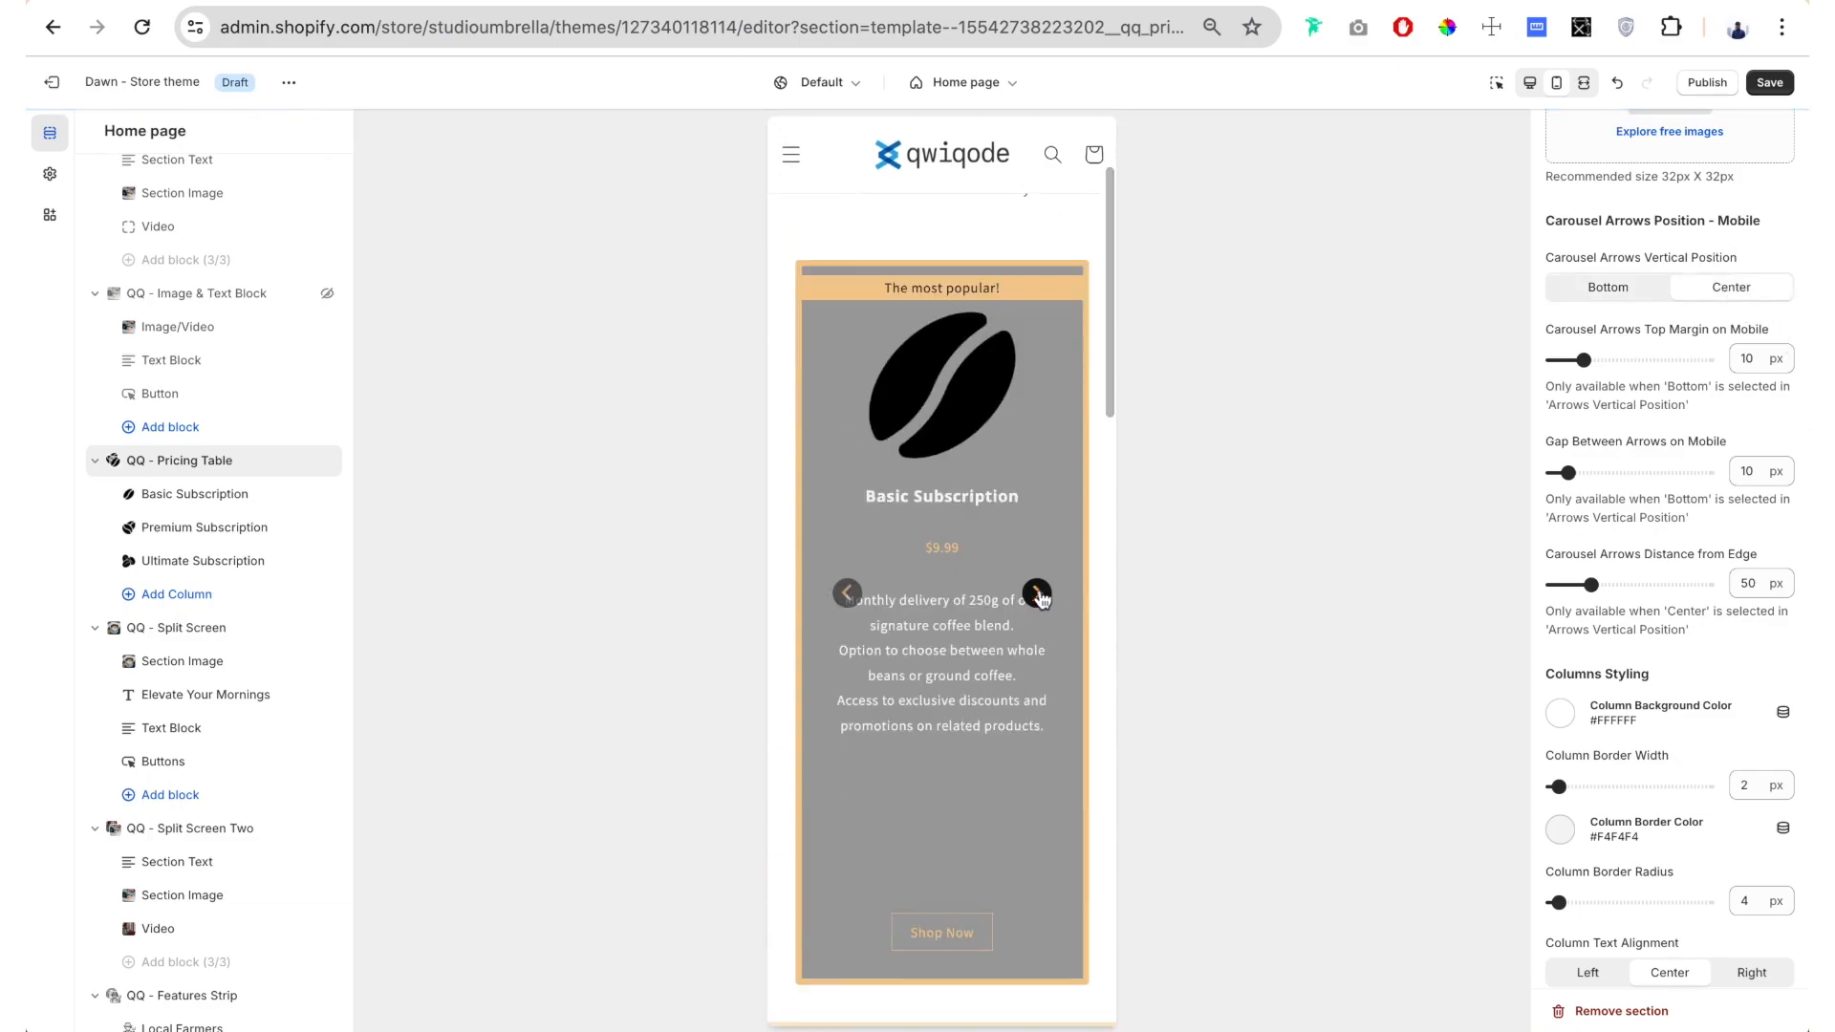
click(1598, 289)
Set the carousel arrows' top margin on mobile to 29 px and the gap between the arrows to 51 px
scroll(1619, 462, down, 1)
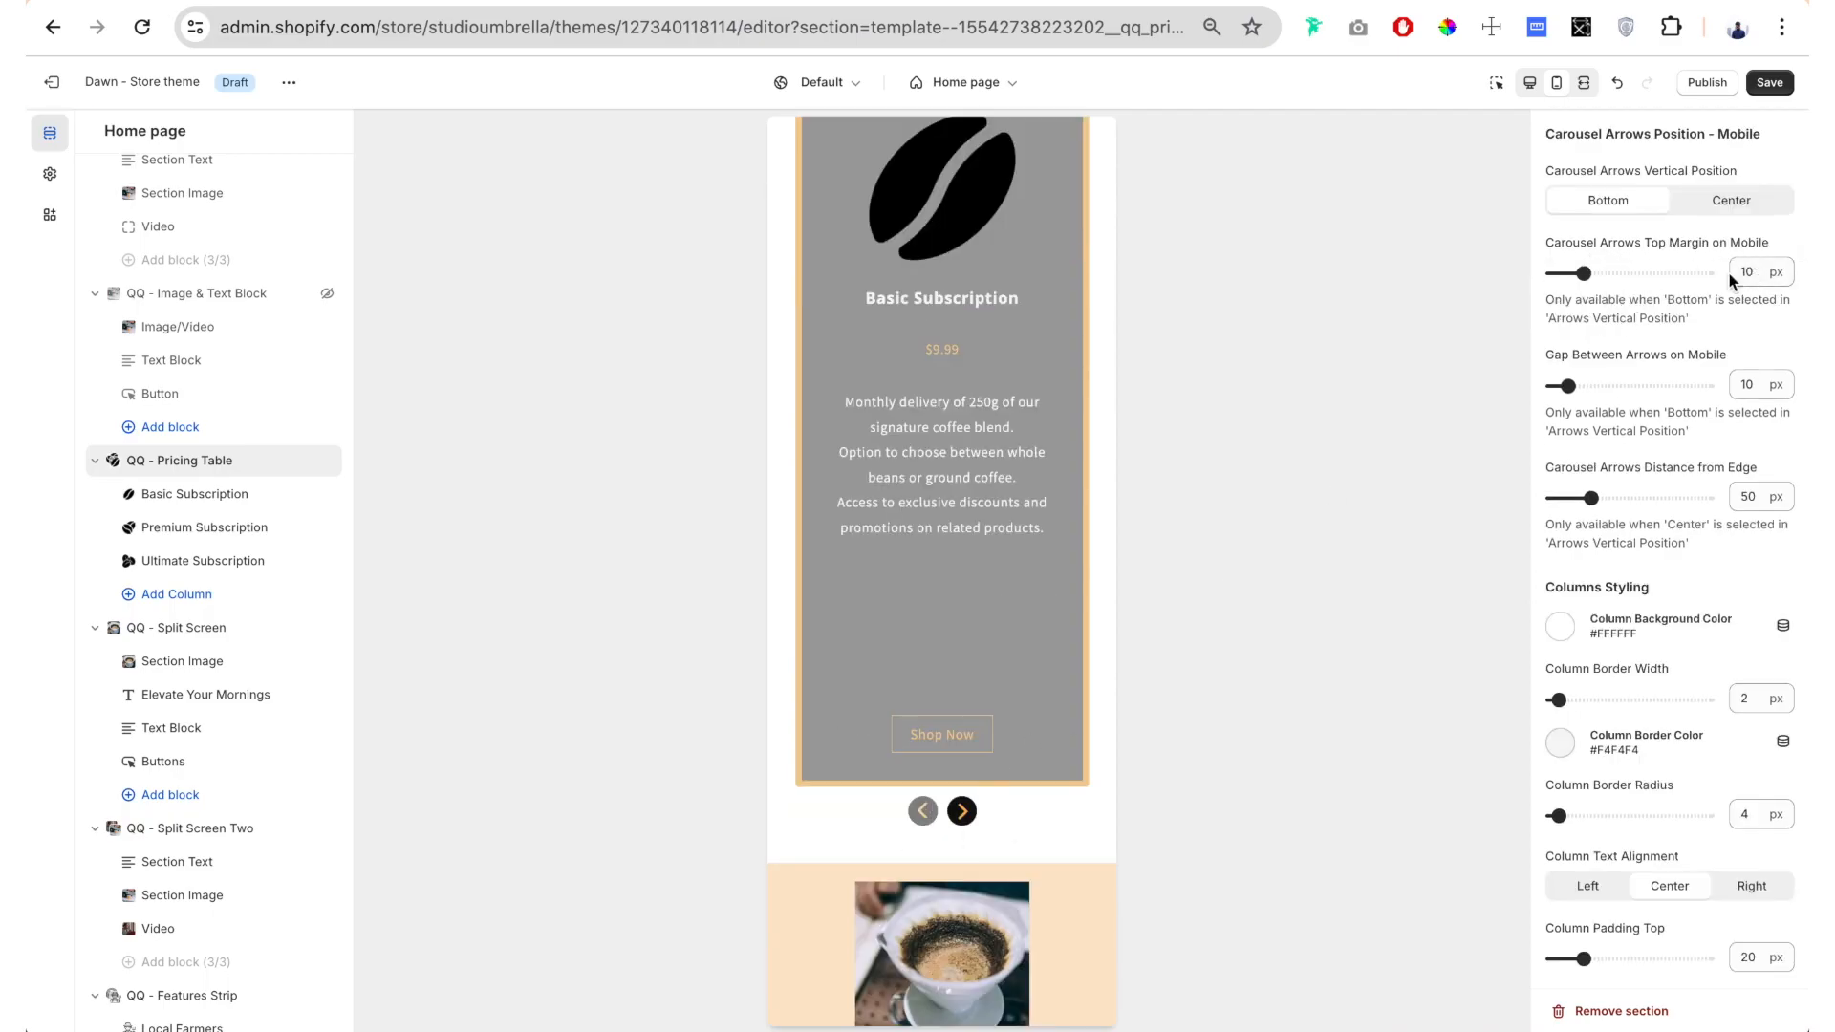
drag(1584, 275, 1647, 277)
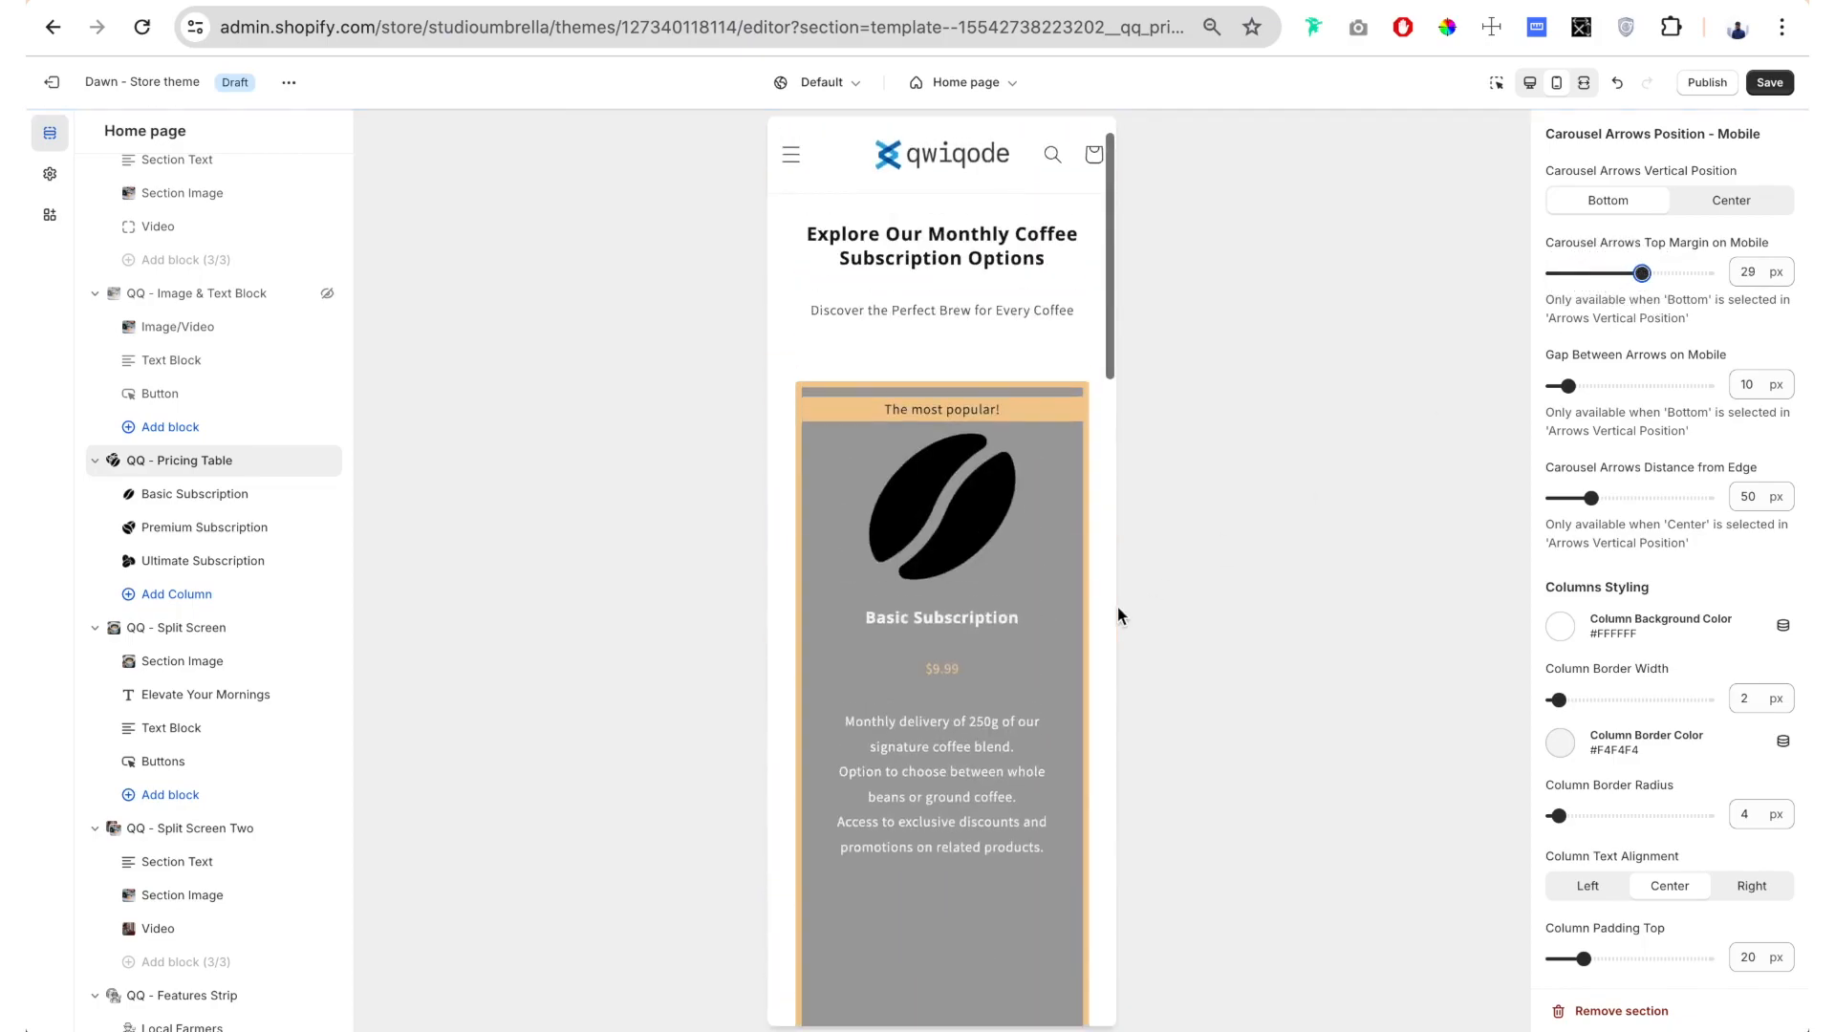
scroll(915, 710, down, 5)
scroll(943, 686, up, 2)
scroll(1546, 320, down, 1)
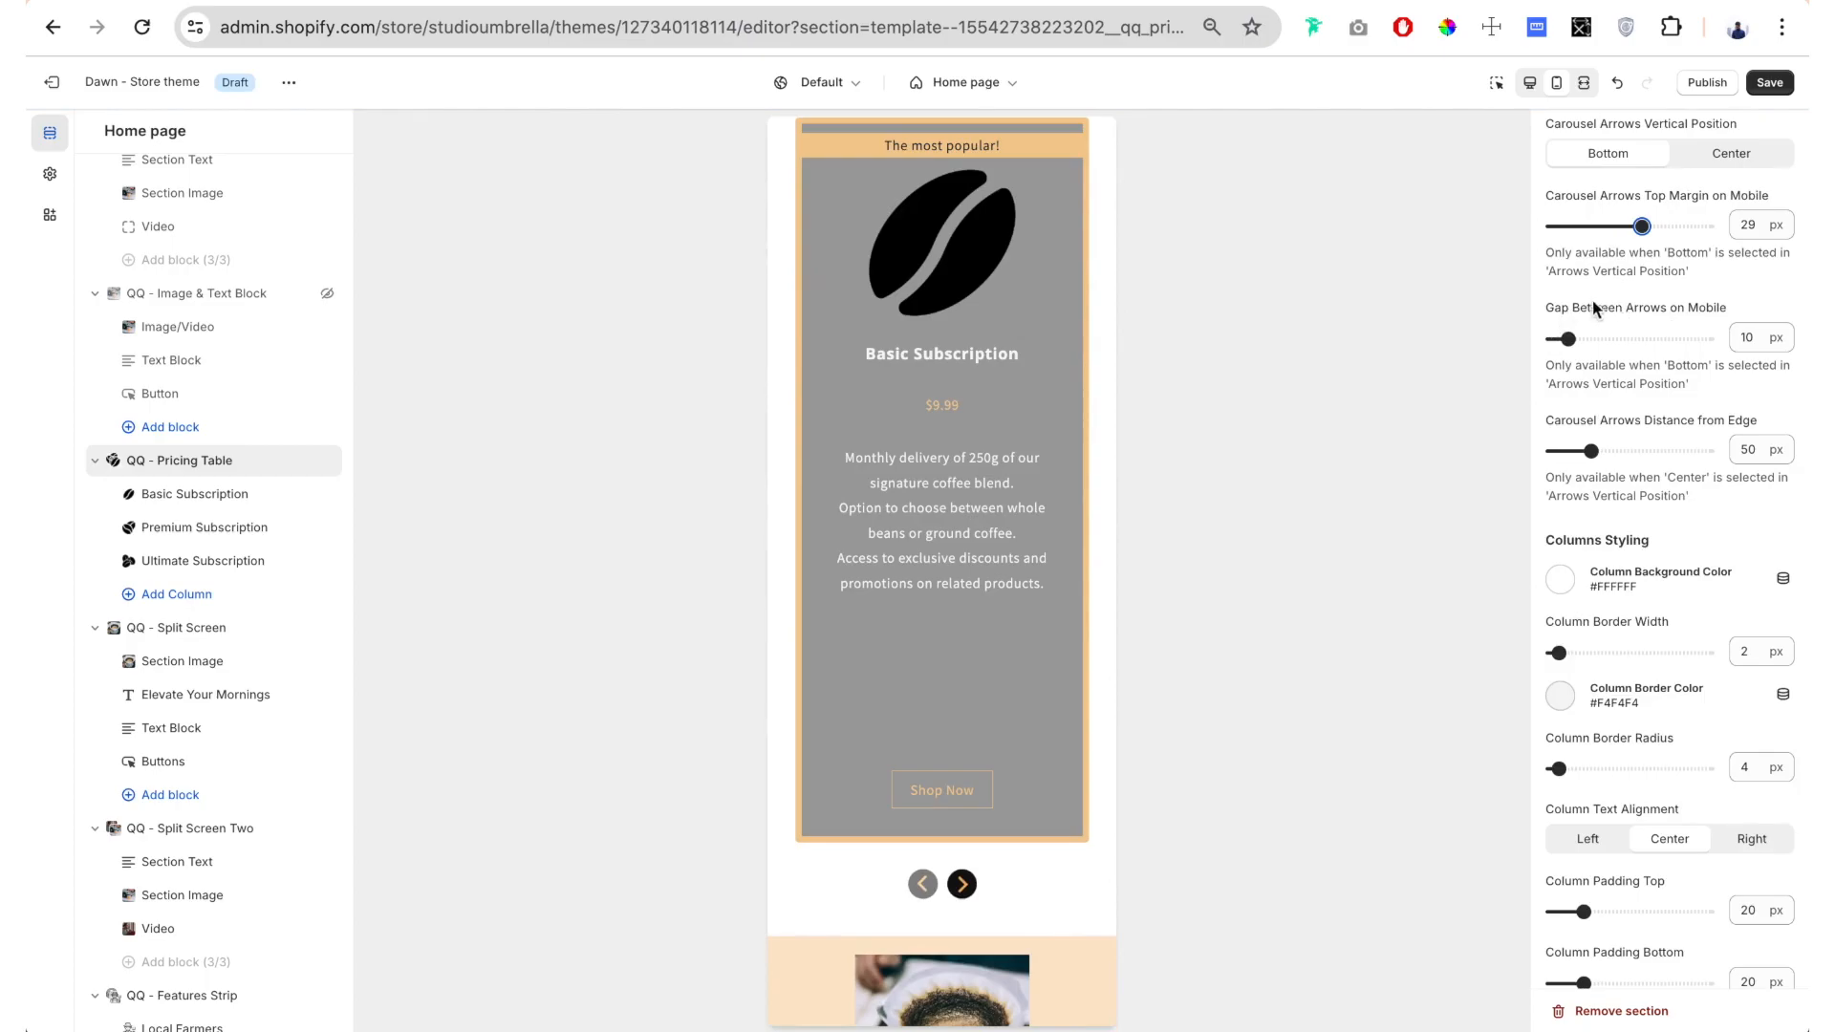
drag(1567, 338, 1631, 338)
scroll(1047, 578, down, 3)
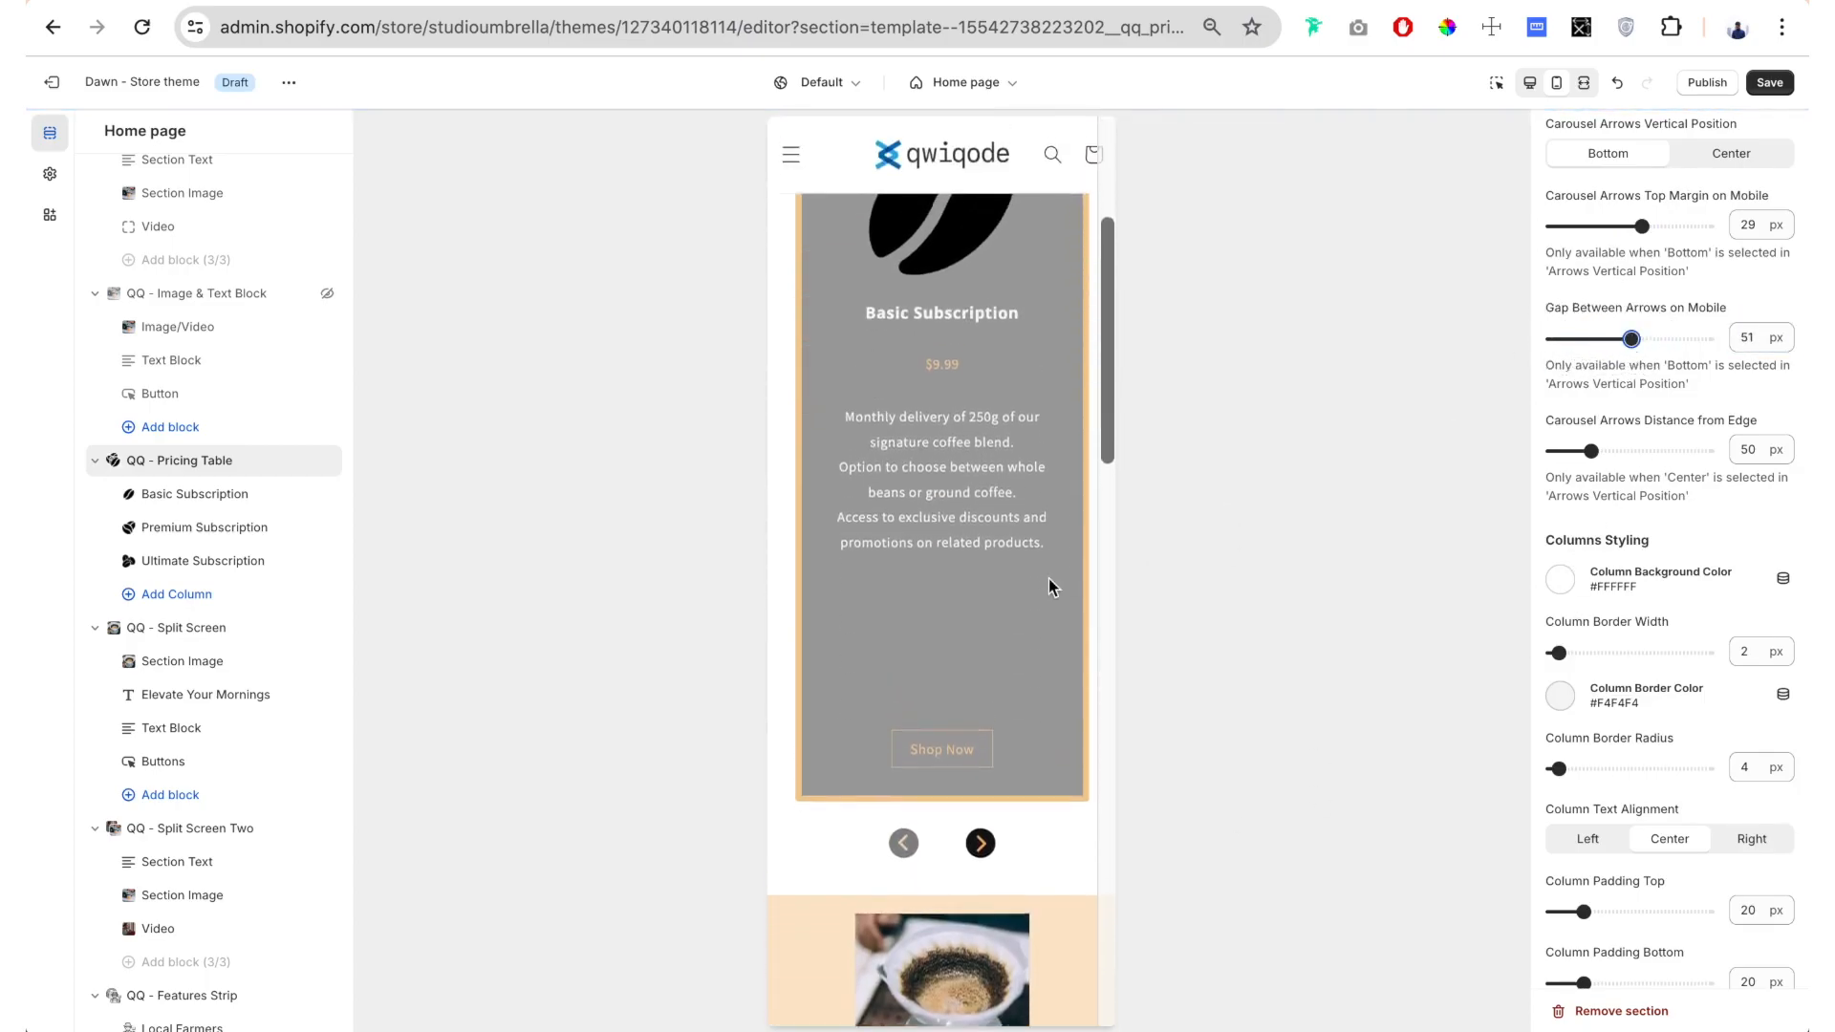
Set the vertical position of the mobile carousel arrows to Center
scroll(1636, 405, down, 2)
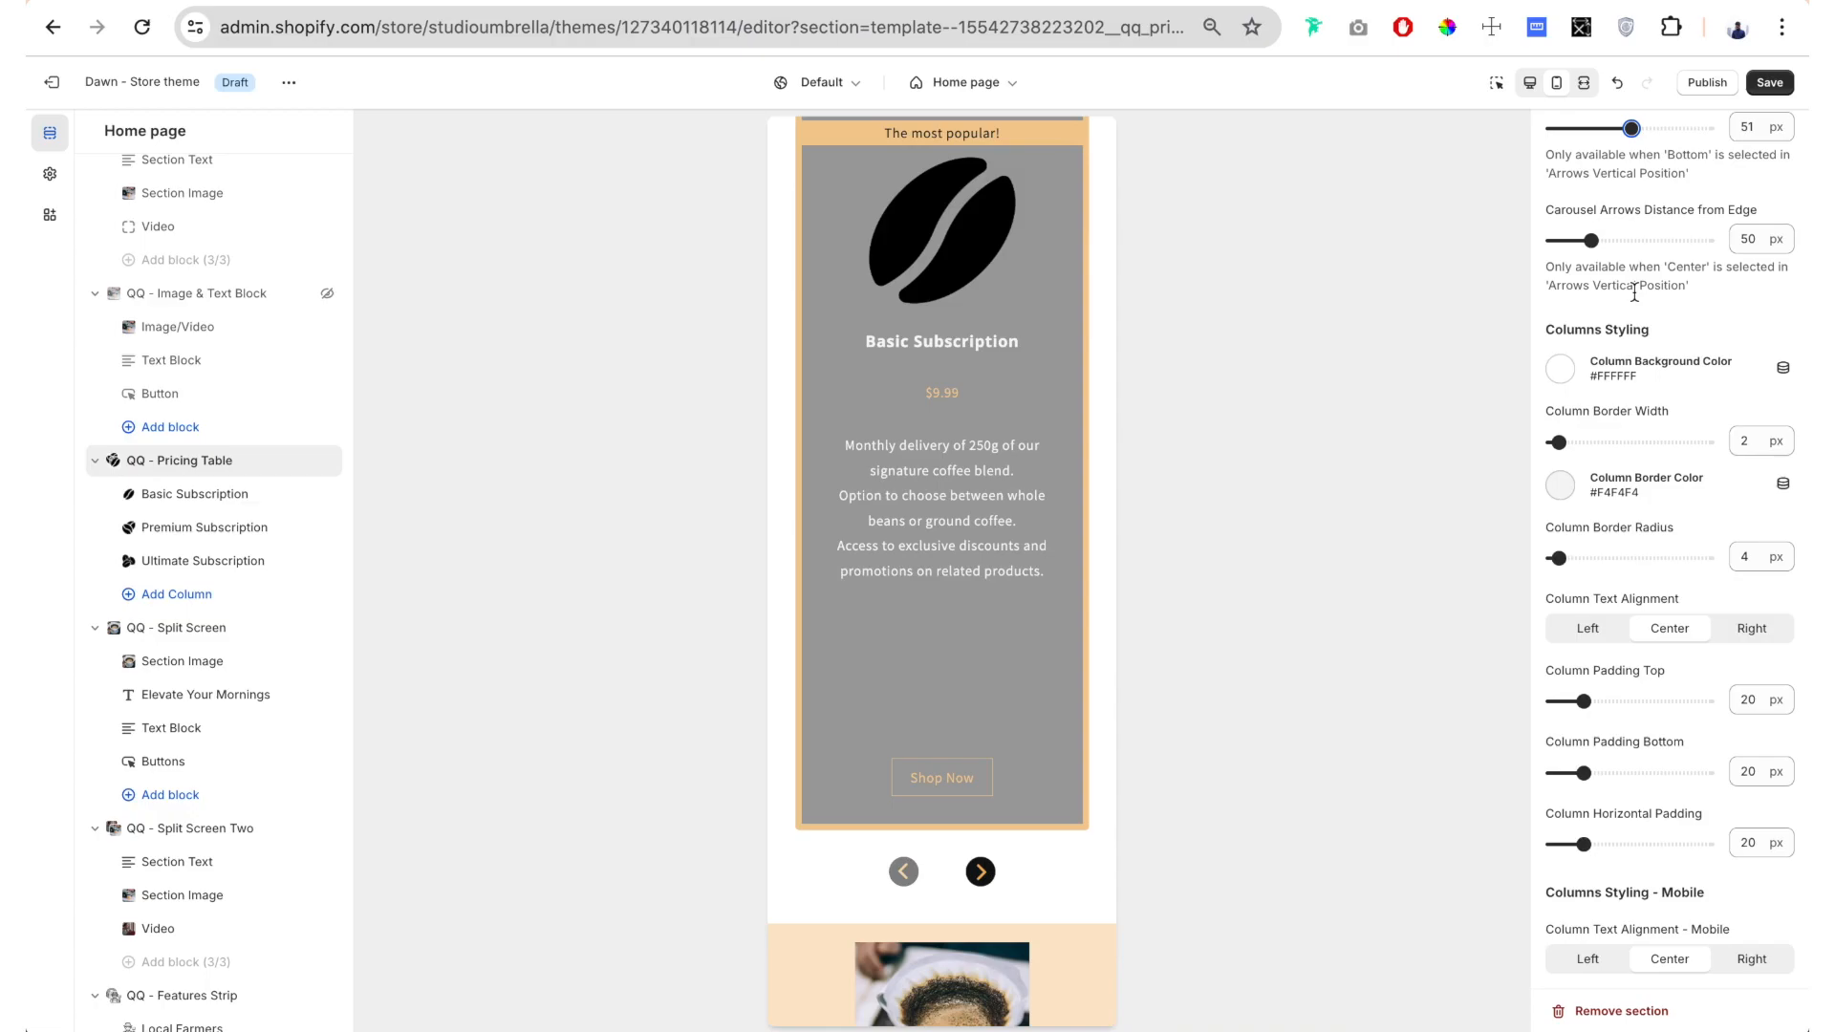
scroll(1621, 296, up, 4)
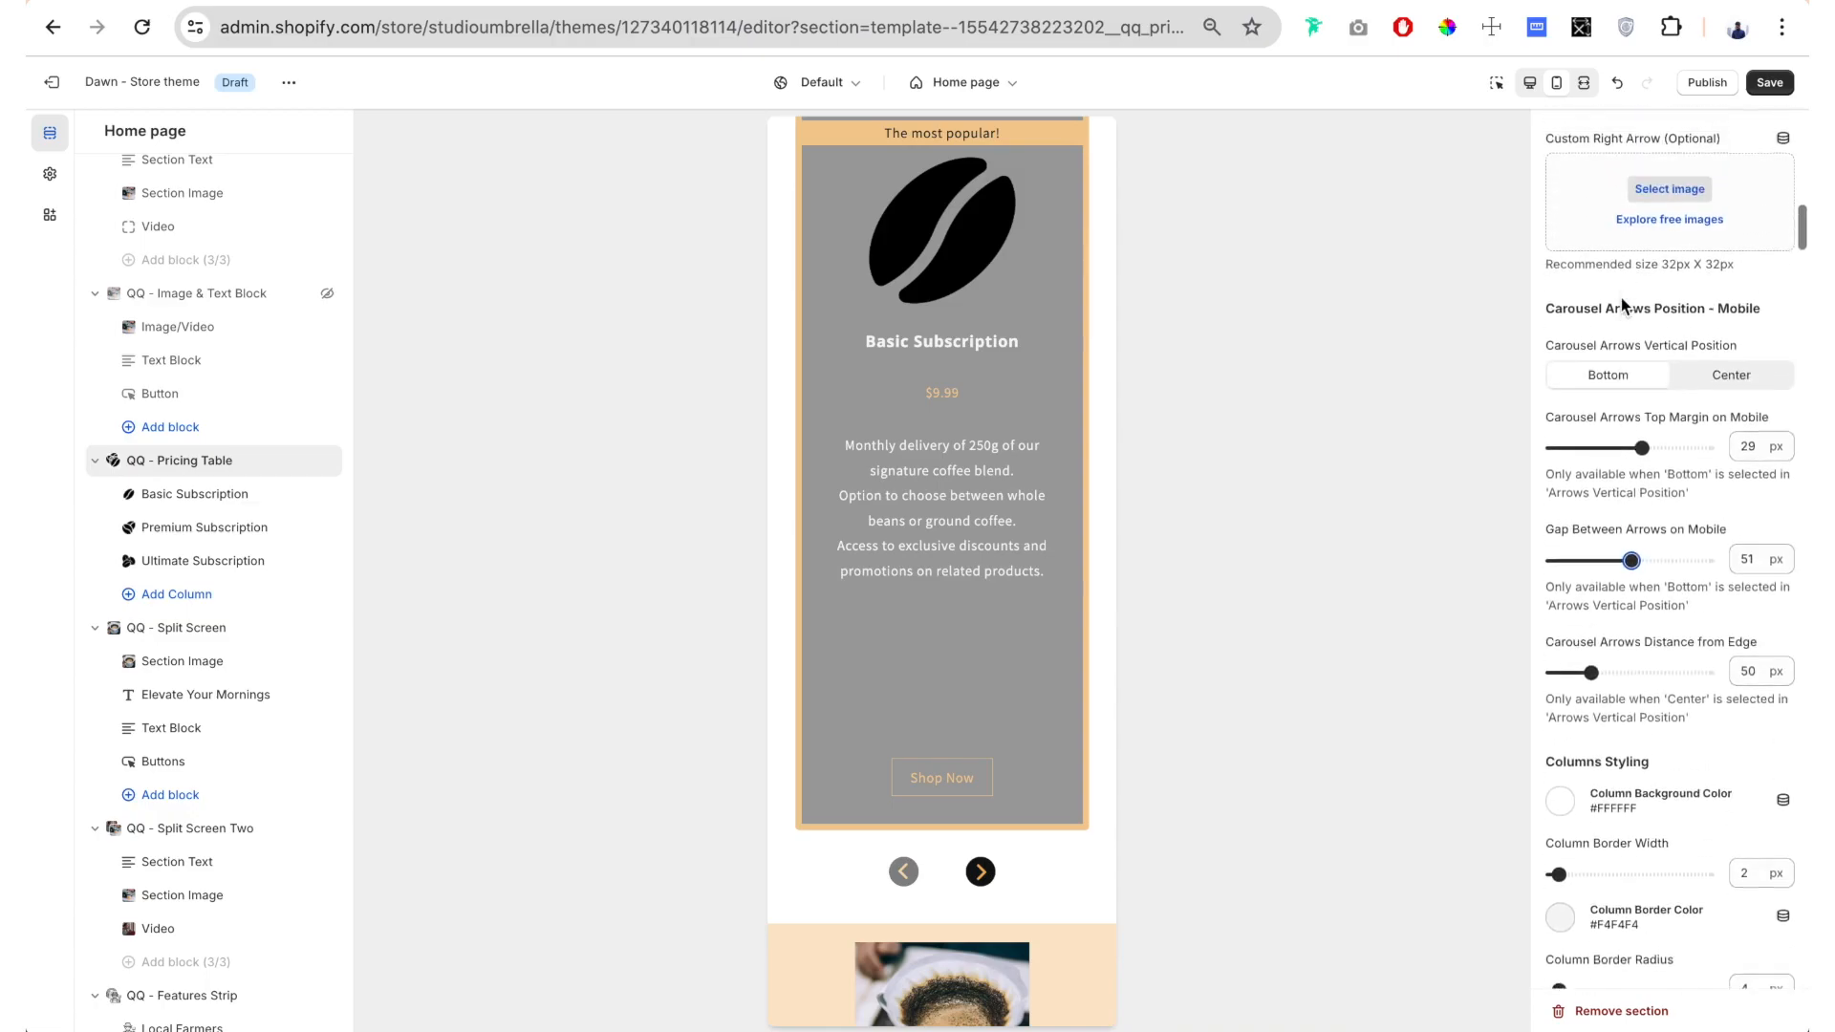
click(1726, 331)
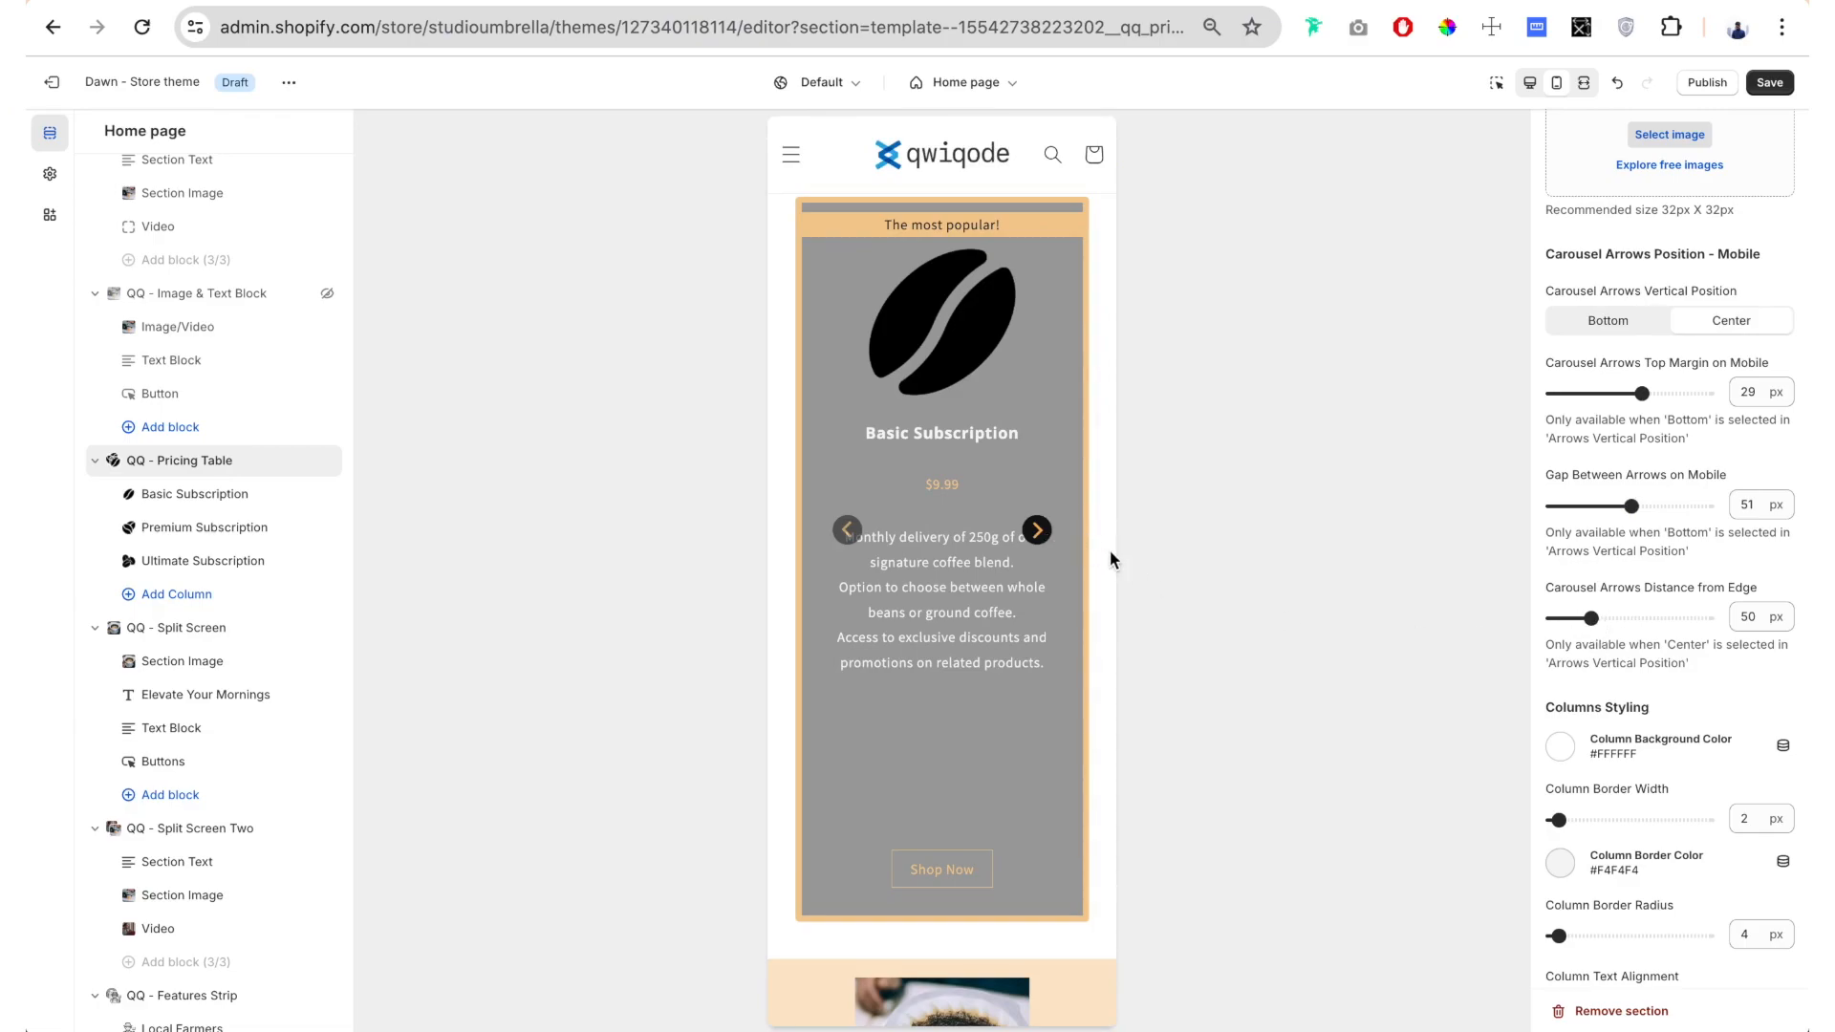
Set the carousel arrows' distance from the edge to 54 px and the column background color to #EAE5E5
mouse_move(1592, 618)
mouse_down()
mouse_move(1553, 618)
mouse_move(1594, 618)
mouse_up()
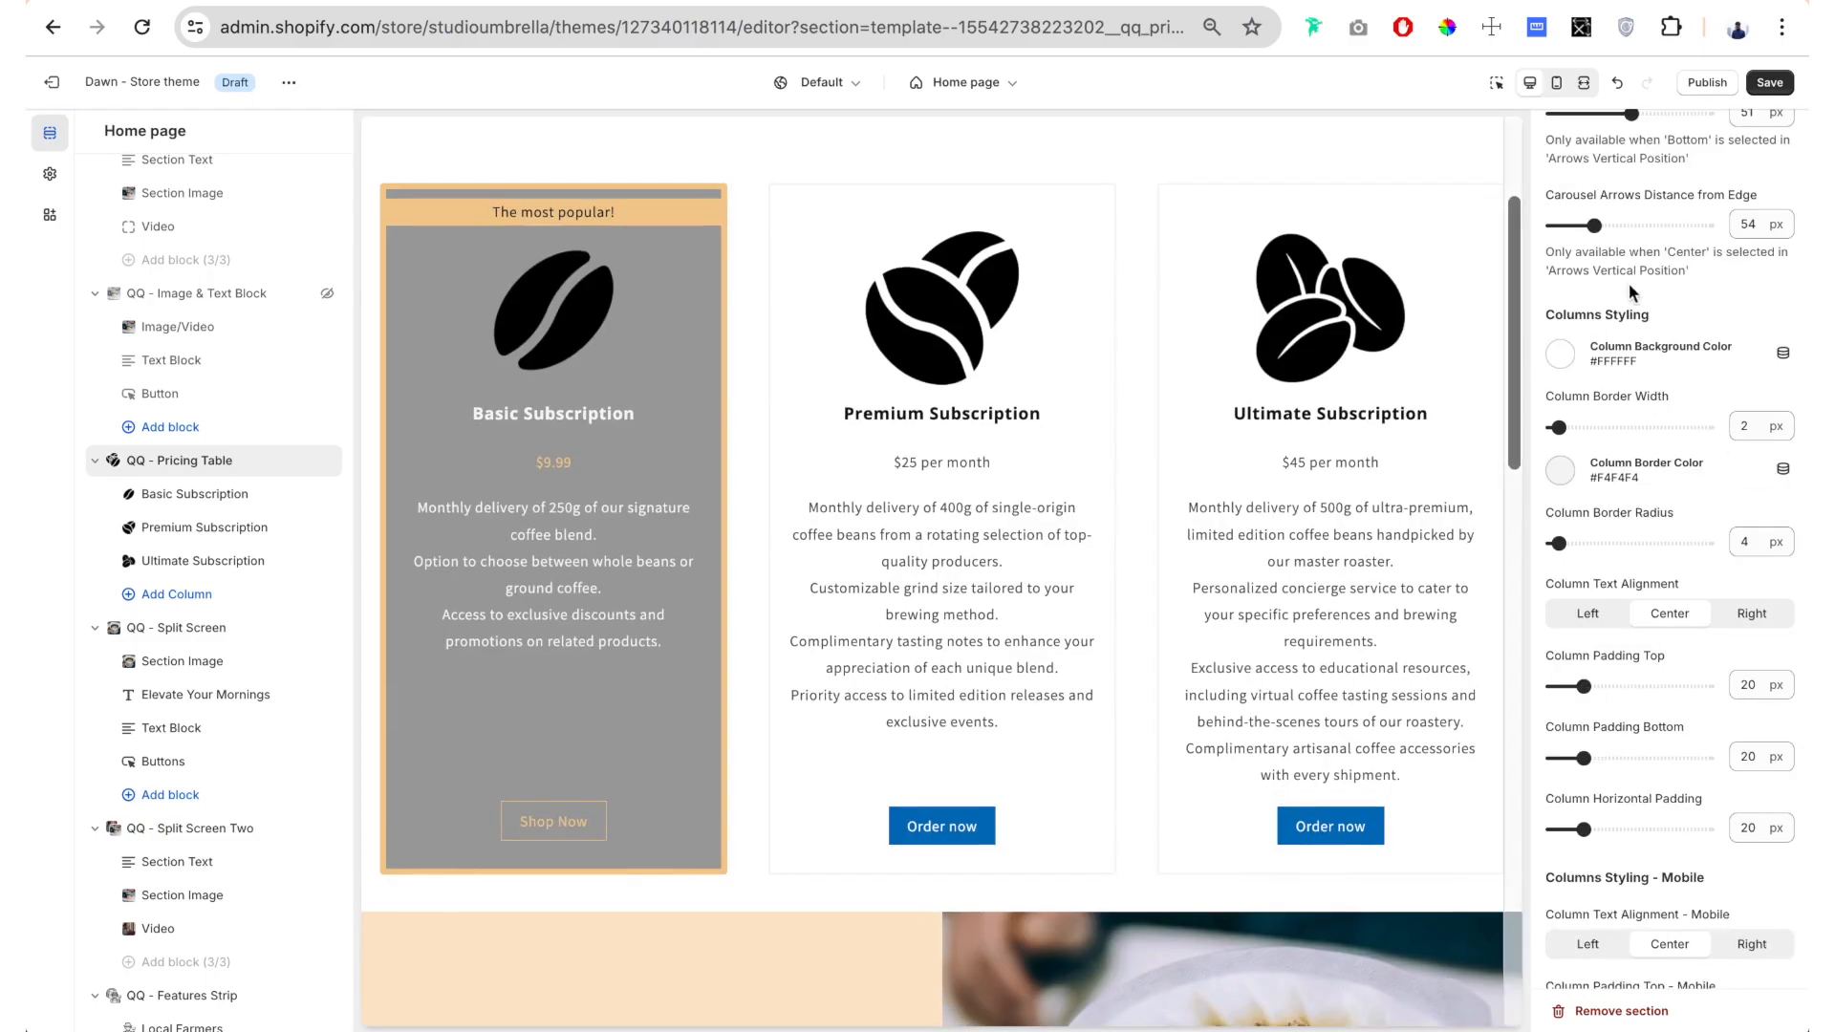
scroll(1570, 375, down, 1)
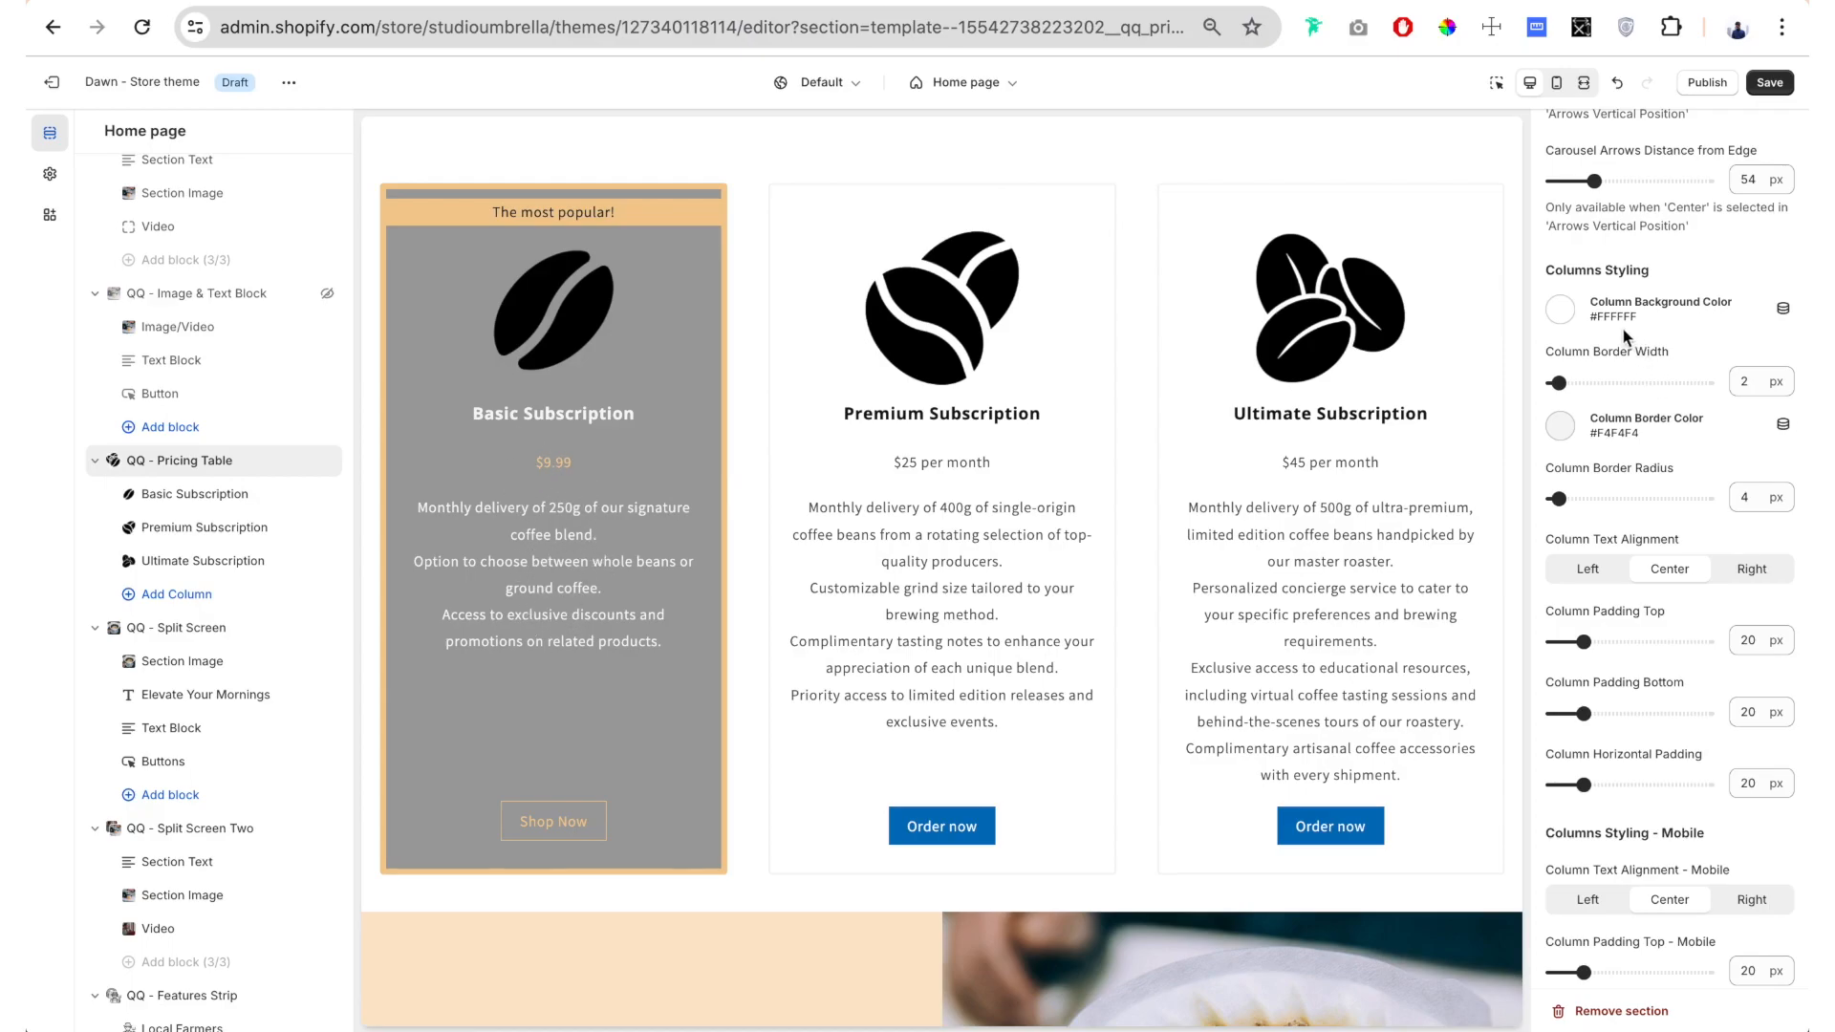
click(1563, 309)
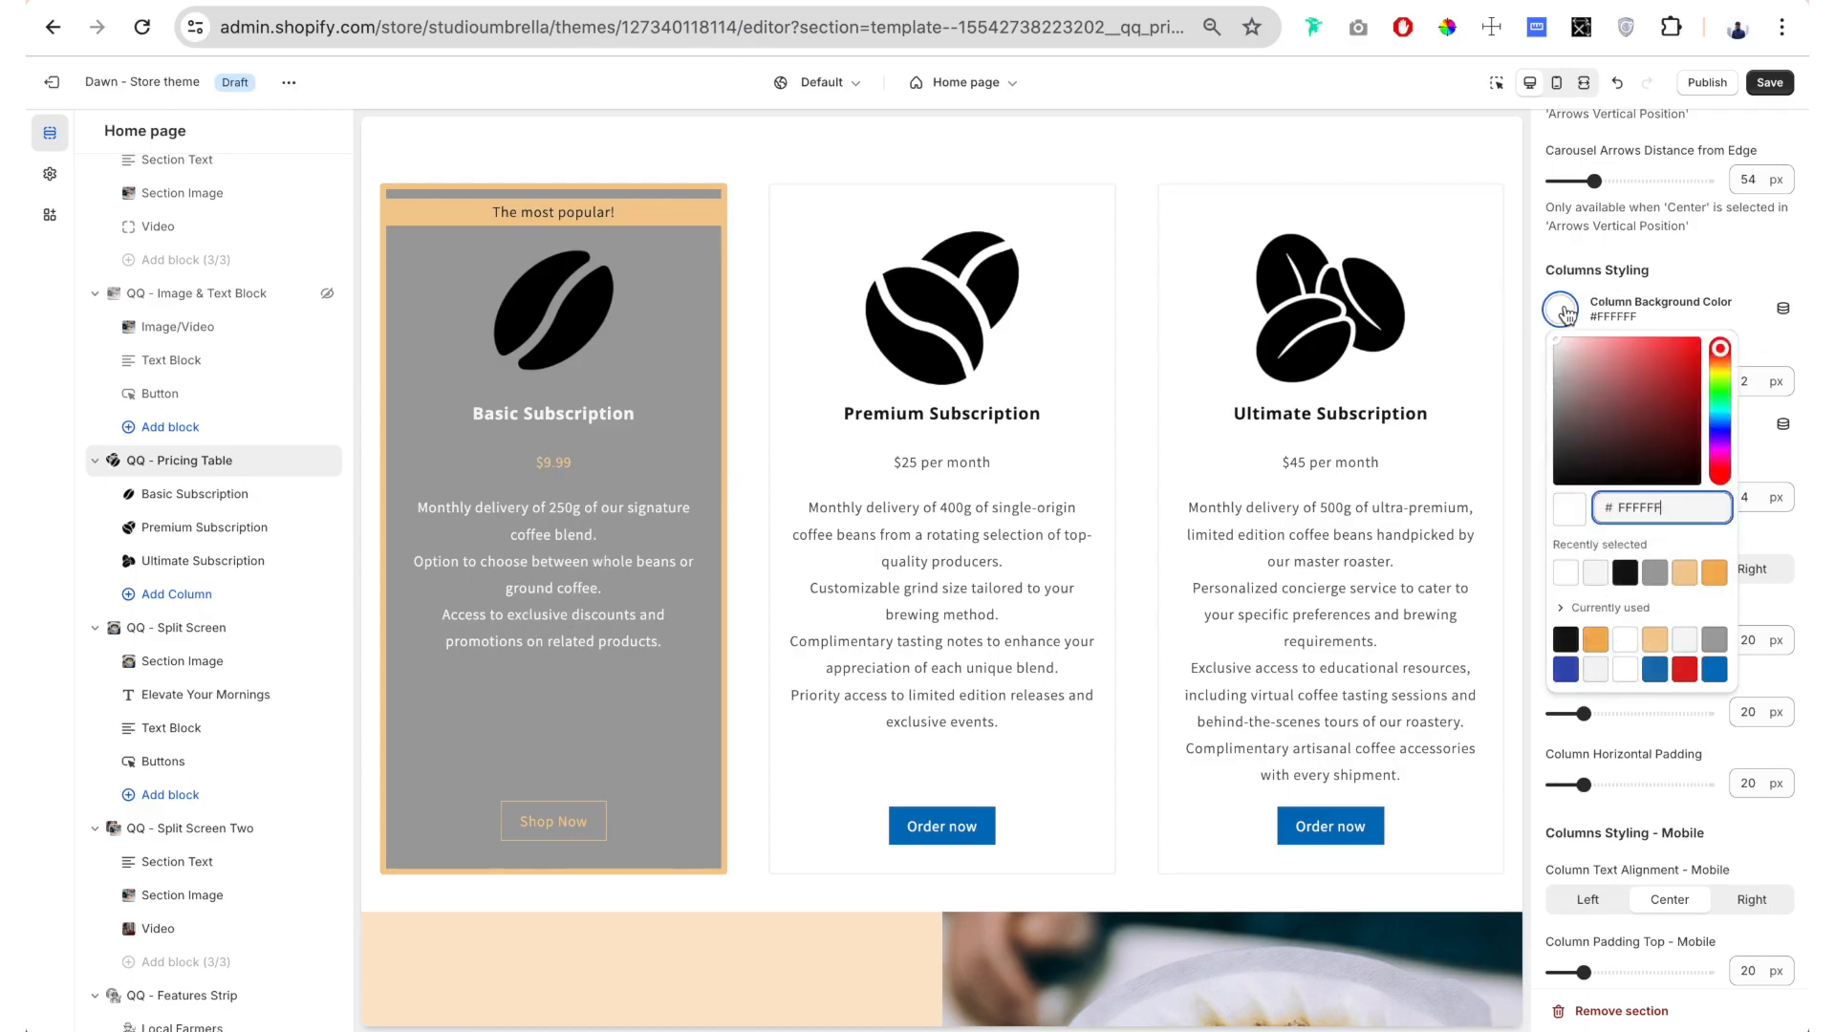
click(1557, 351)
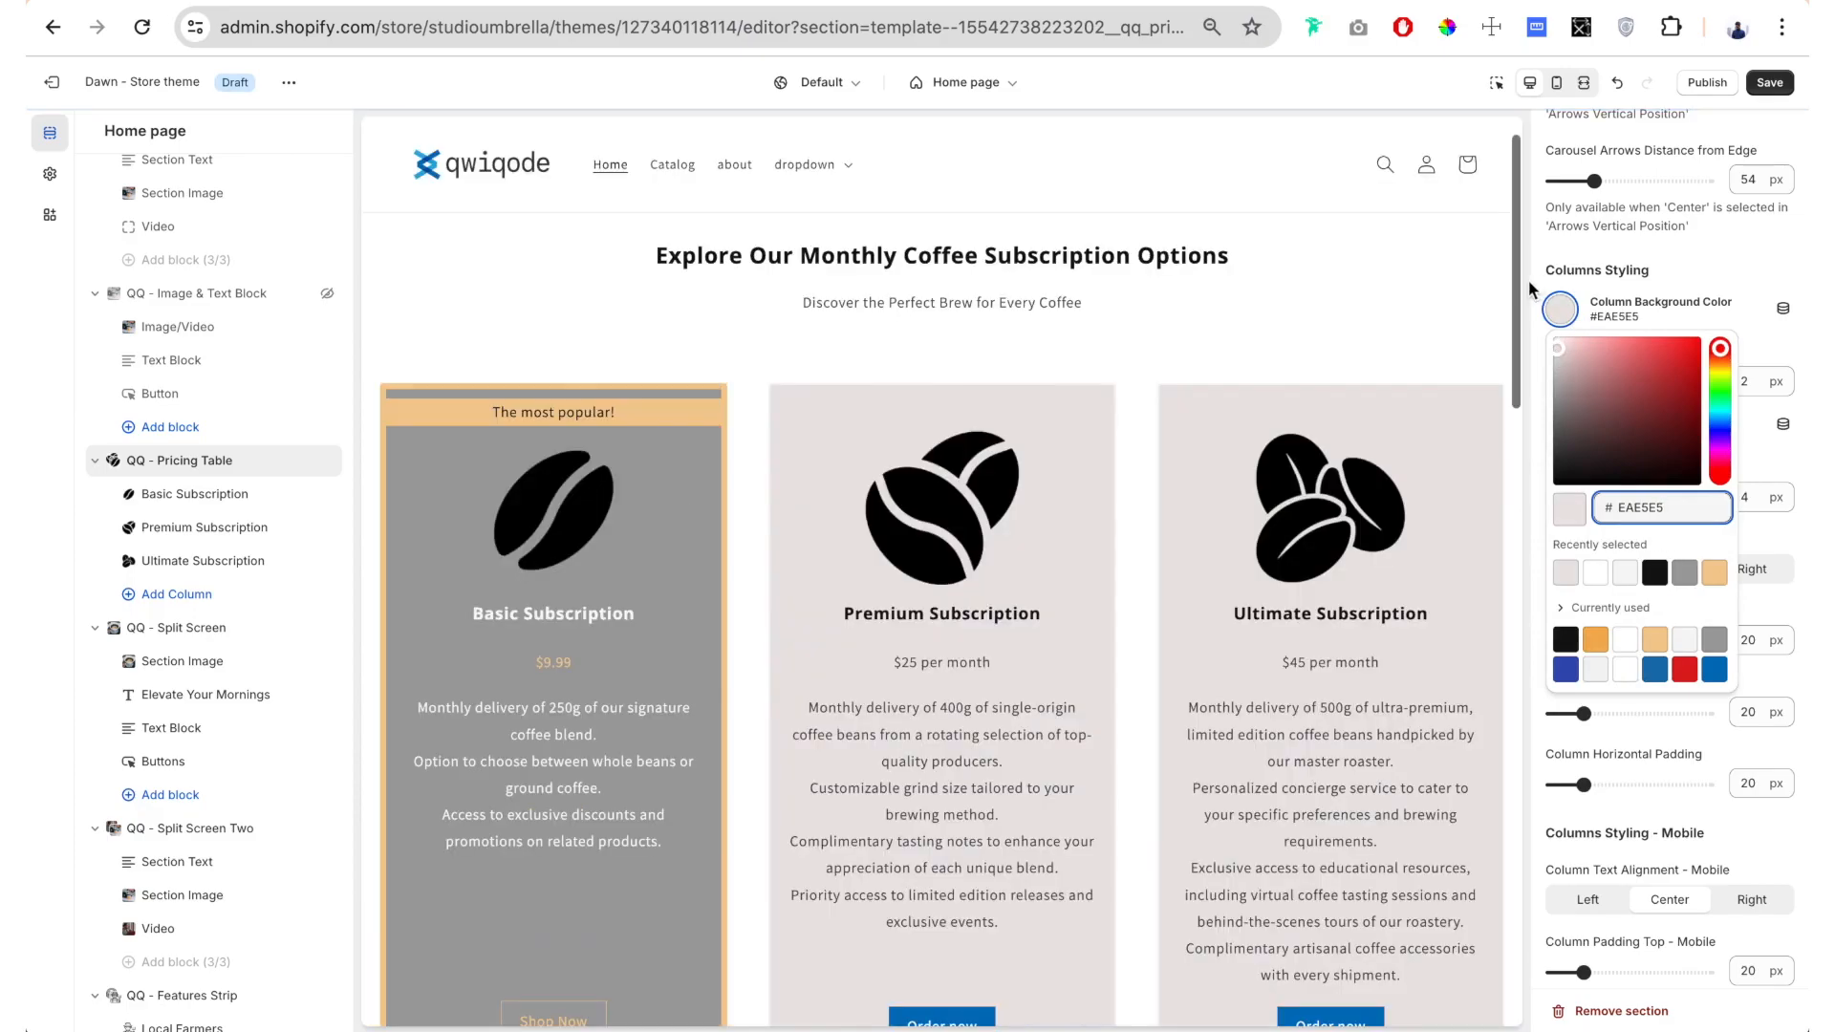
click(1529, 279)
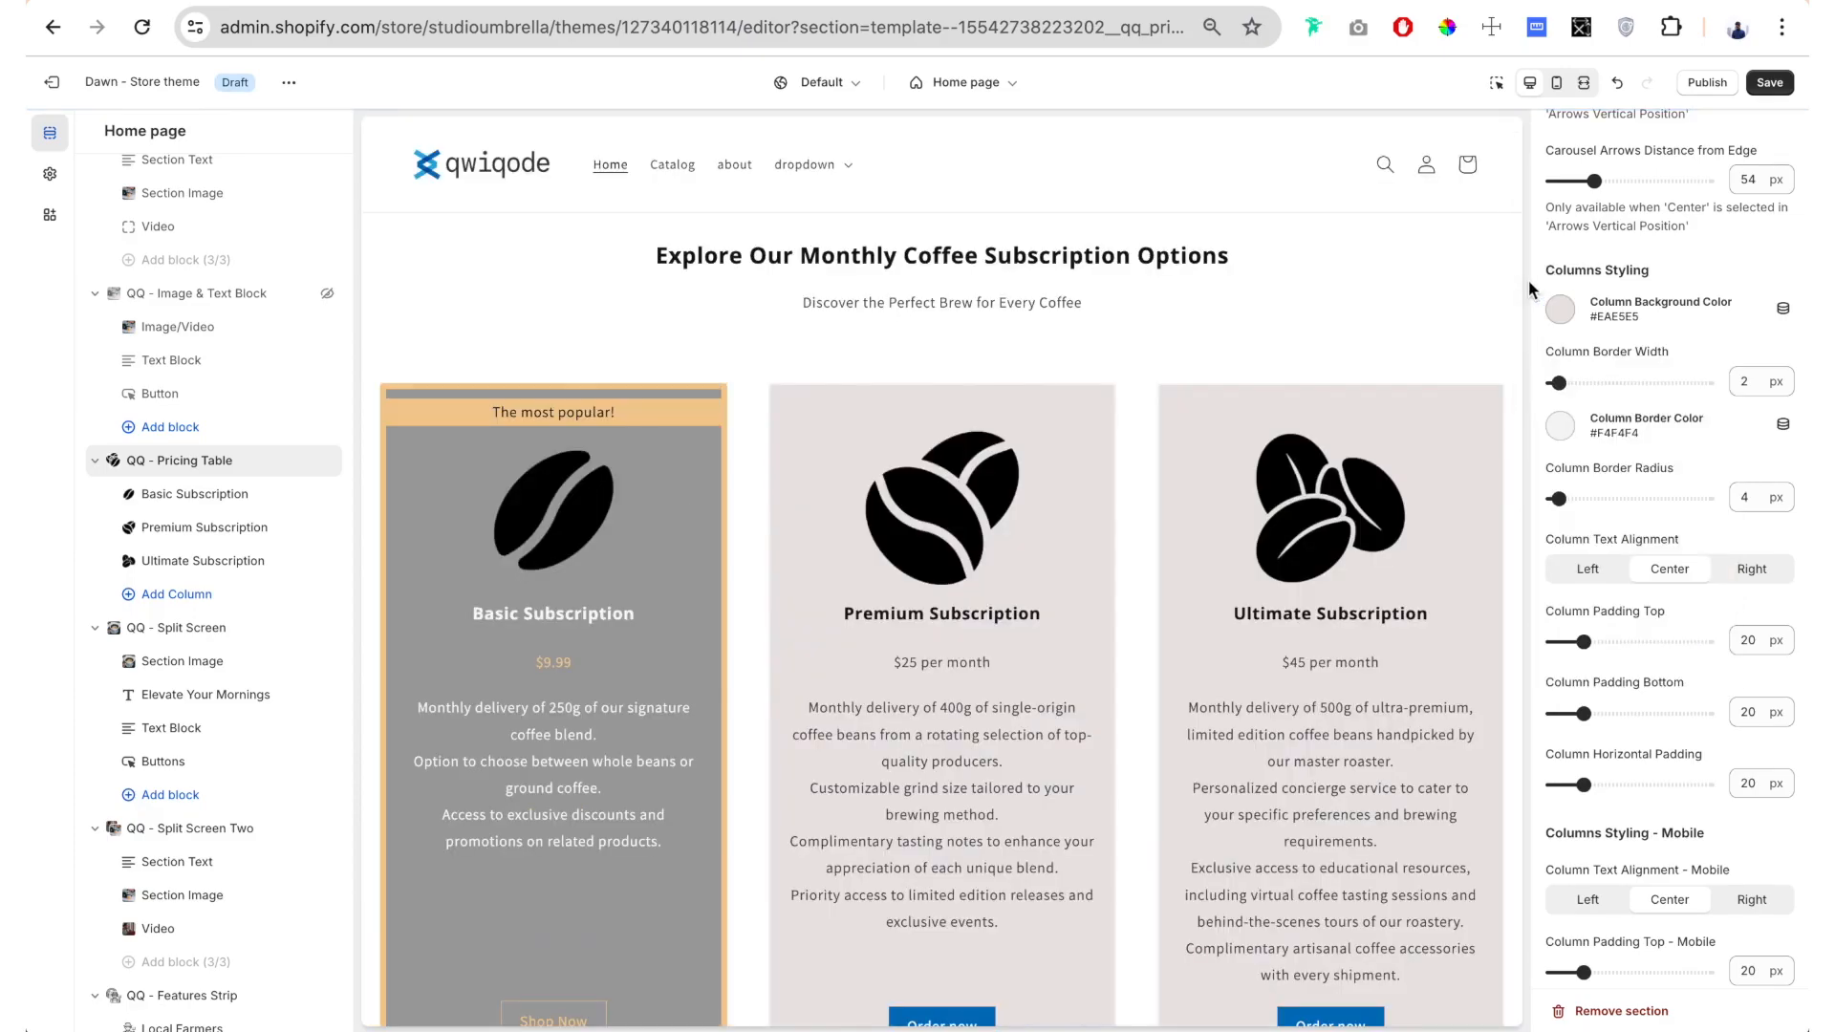
Give the pricing columns a 6 px border colored #F3B156 with a 19 px border radius
click(1564, 369)
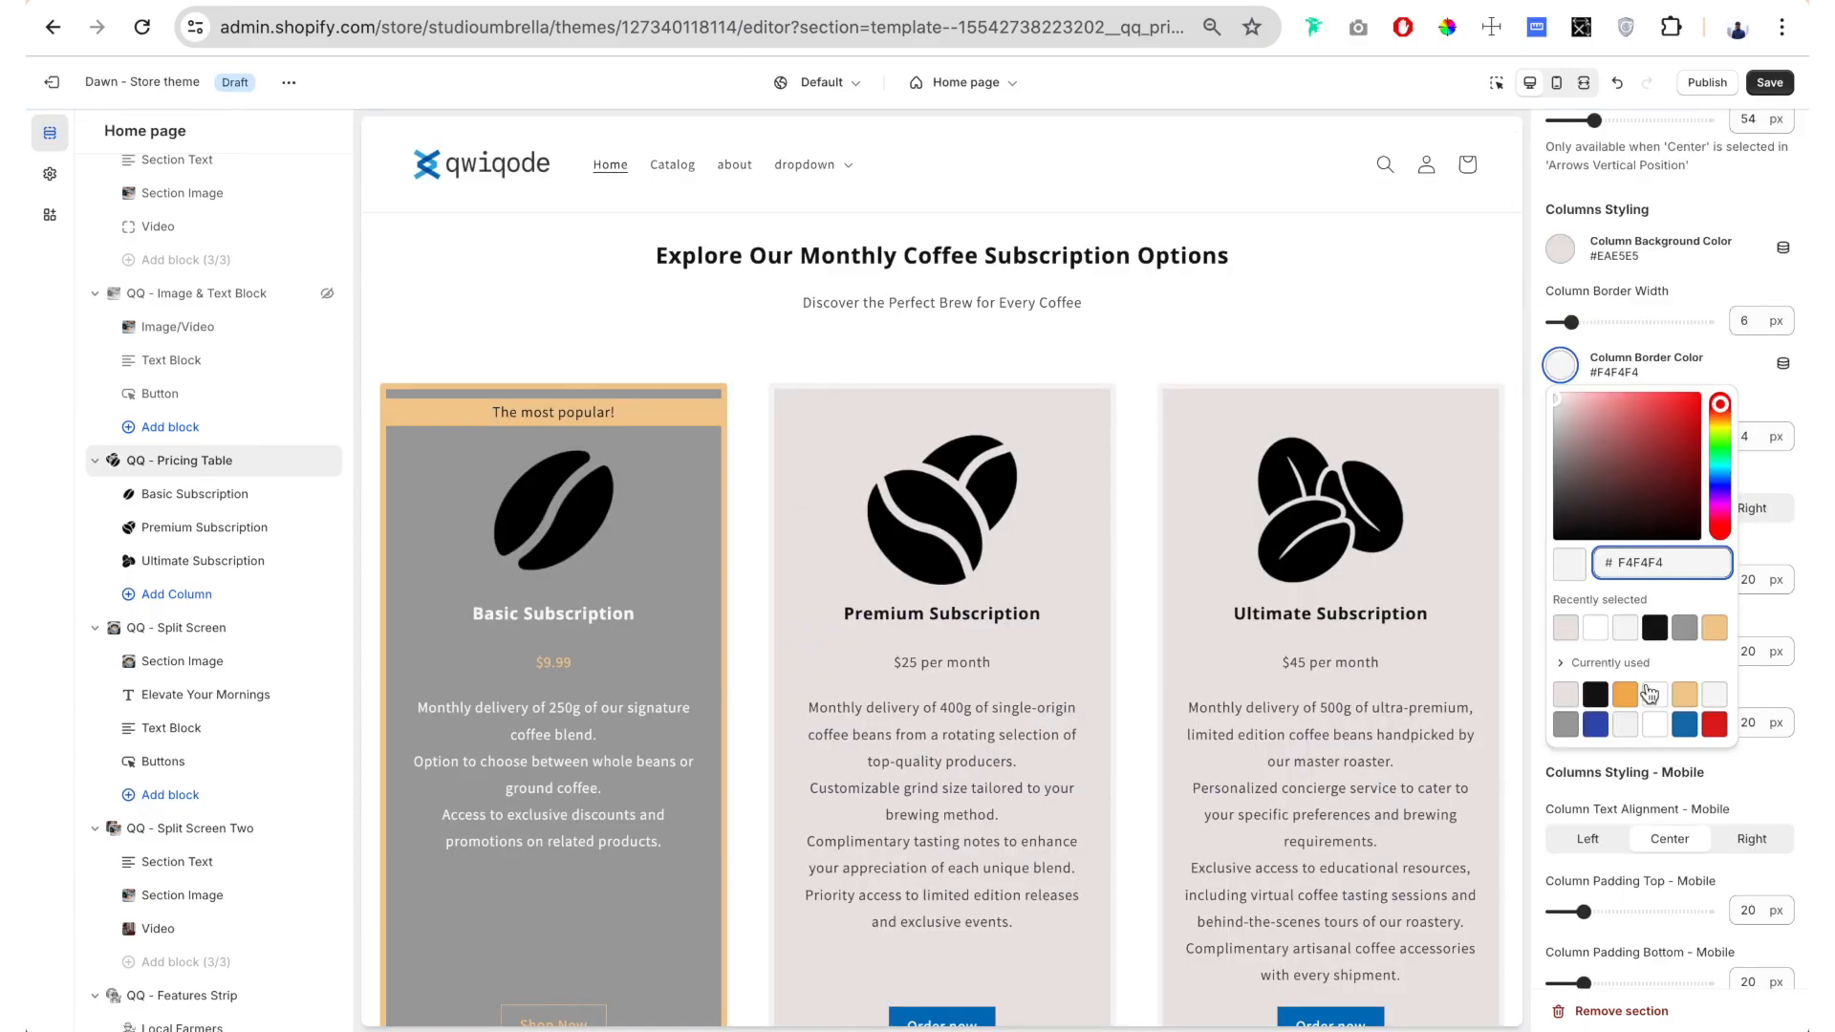
click(1625, 695)
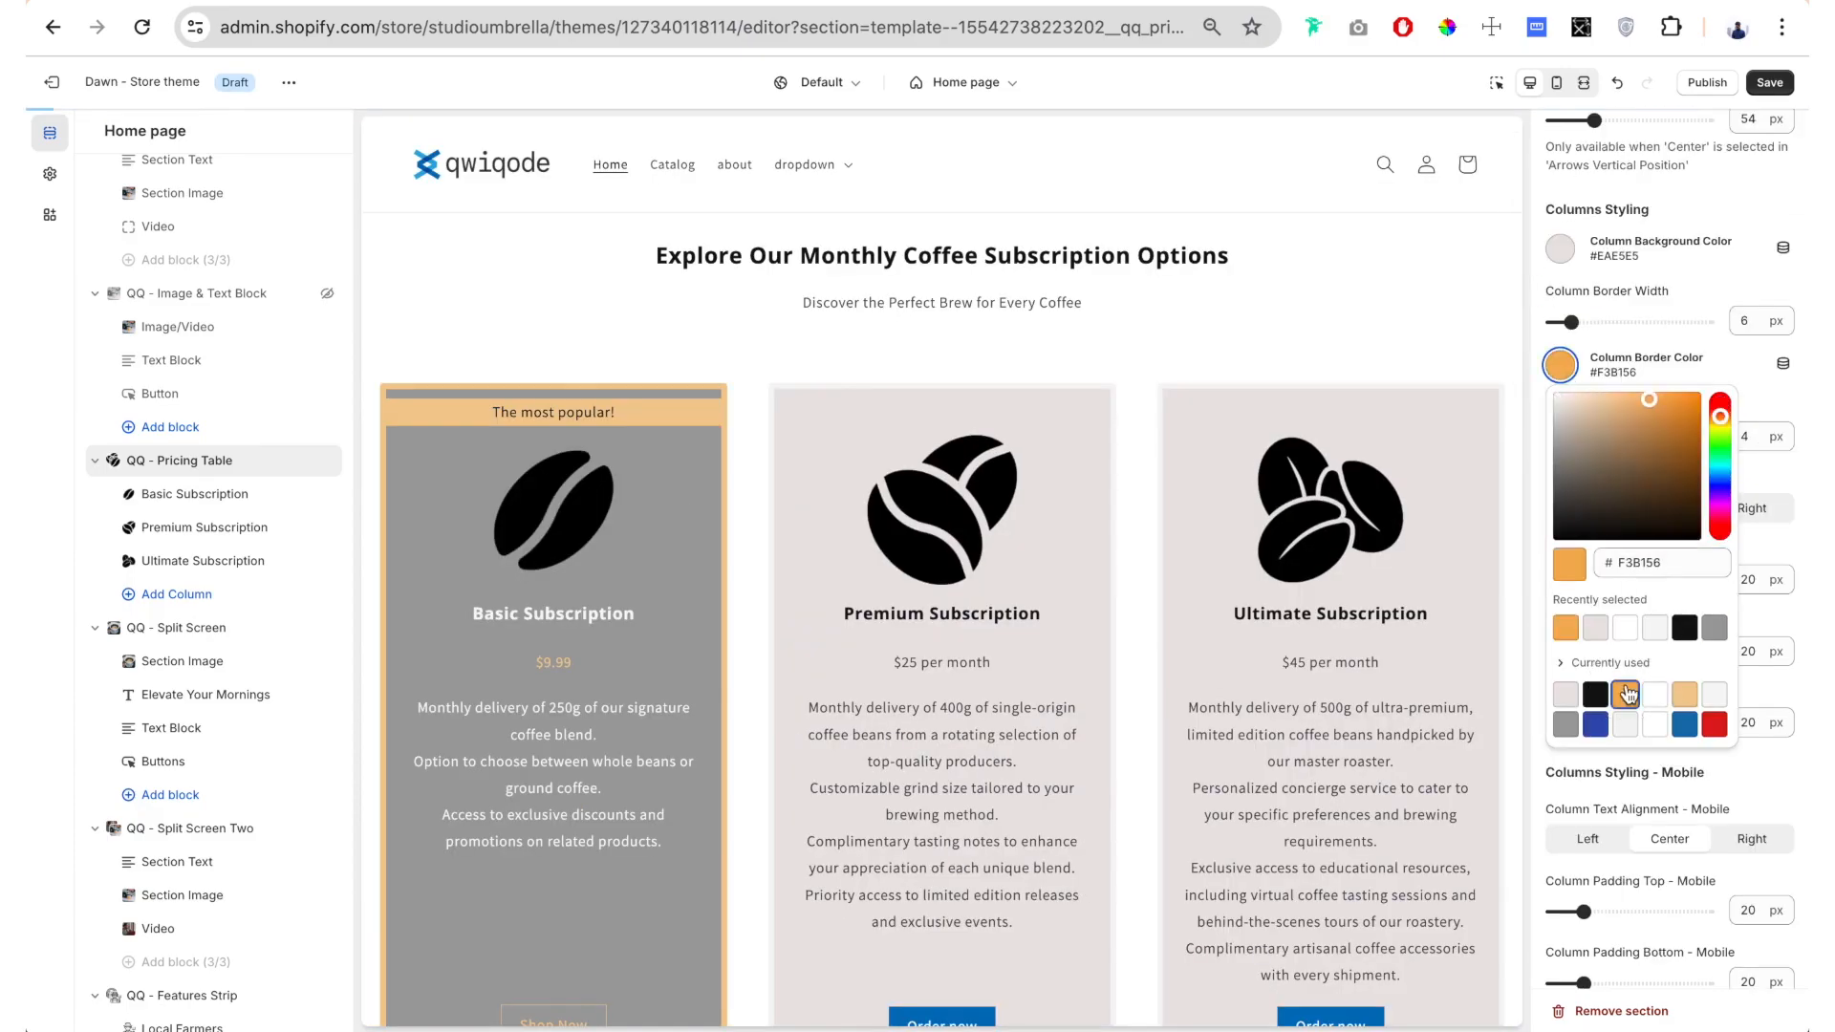
click(1605, 446)
scroll(1604, 446, down, 1)
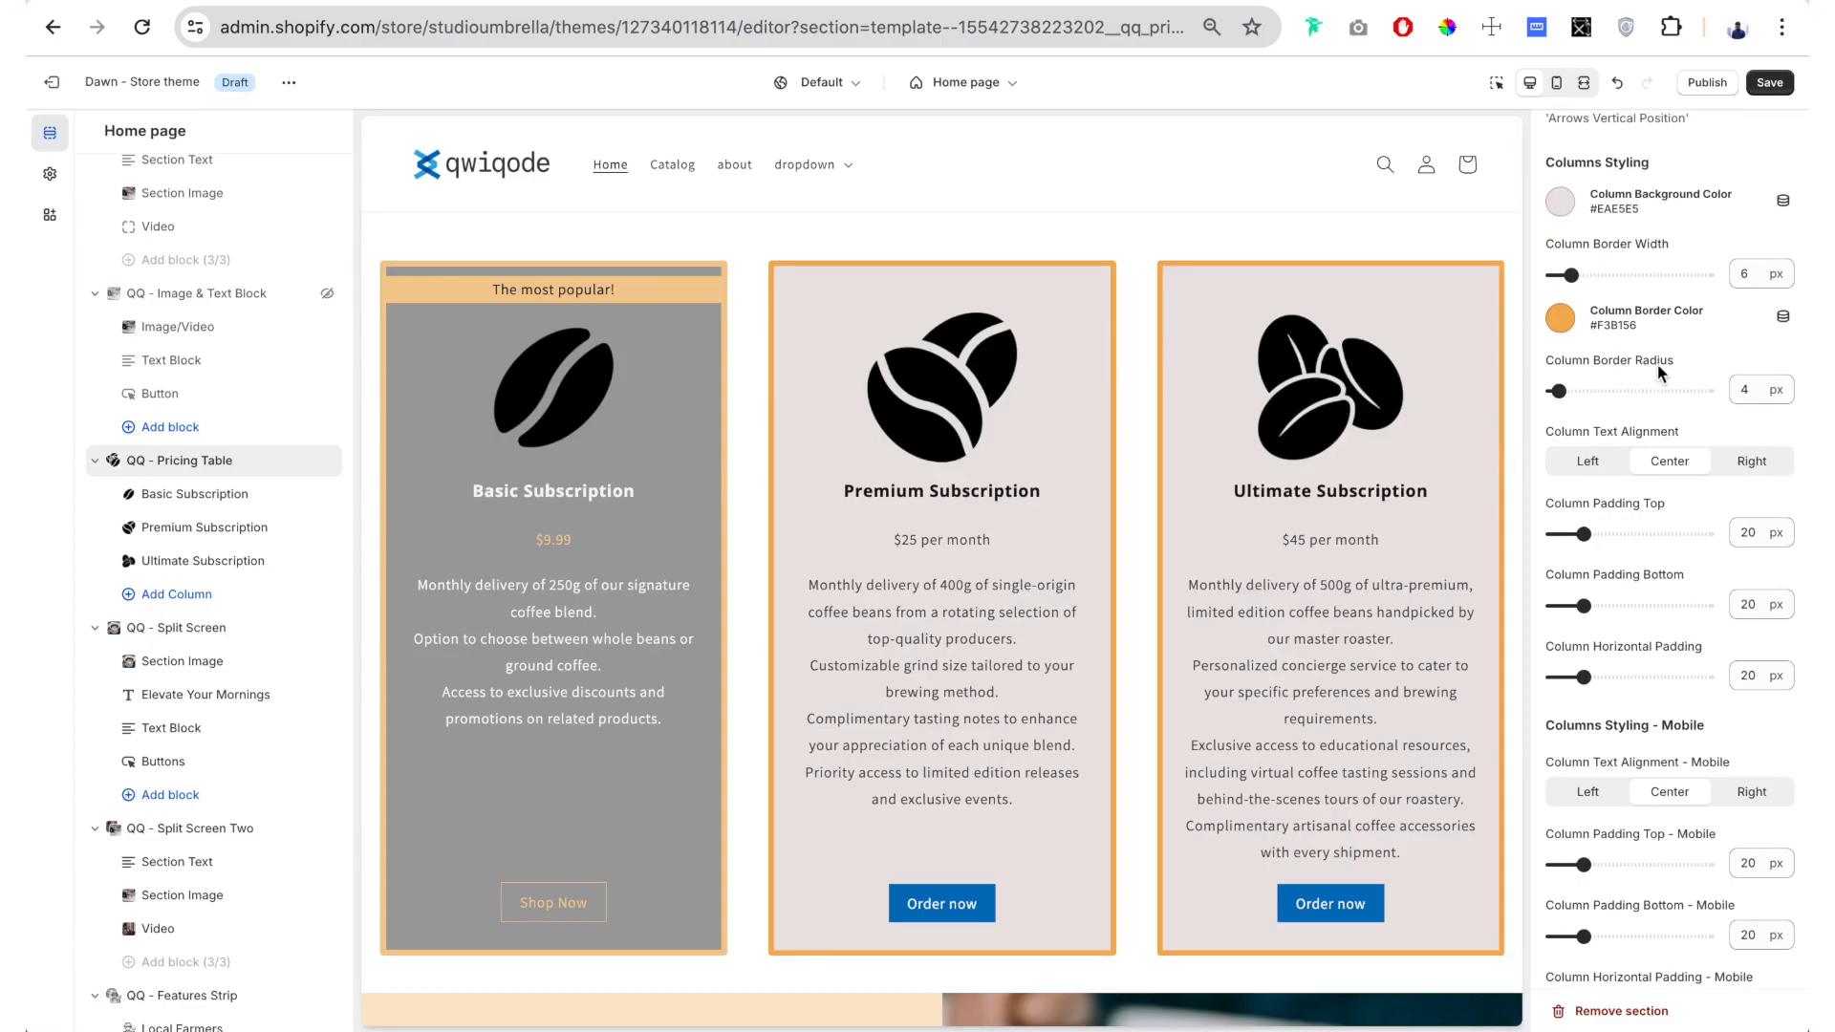
click(1582, 390)
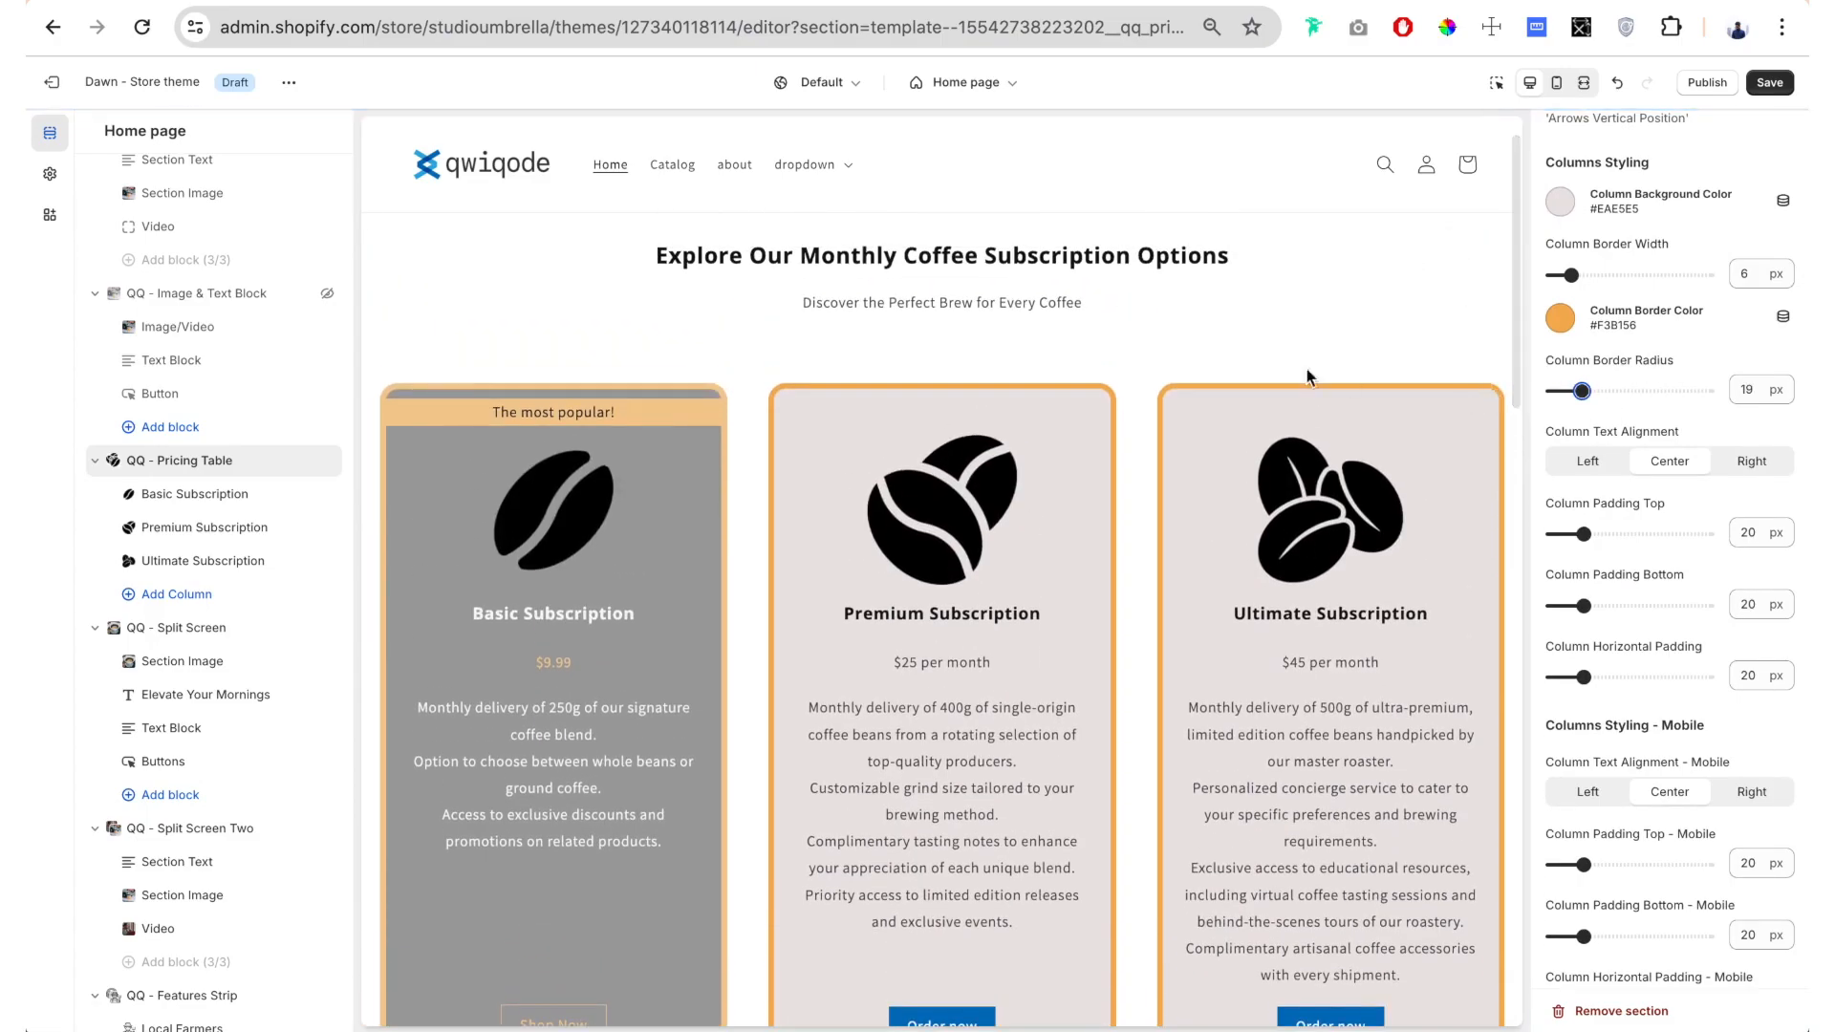
Try left text alignment for the pricing columns and restore the alignment to Center
scroll(1626, 407, down, 2)
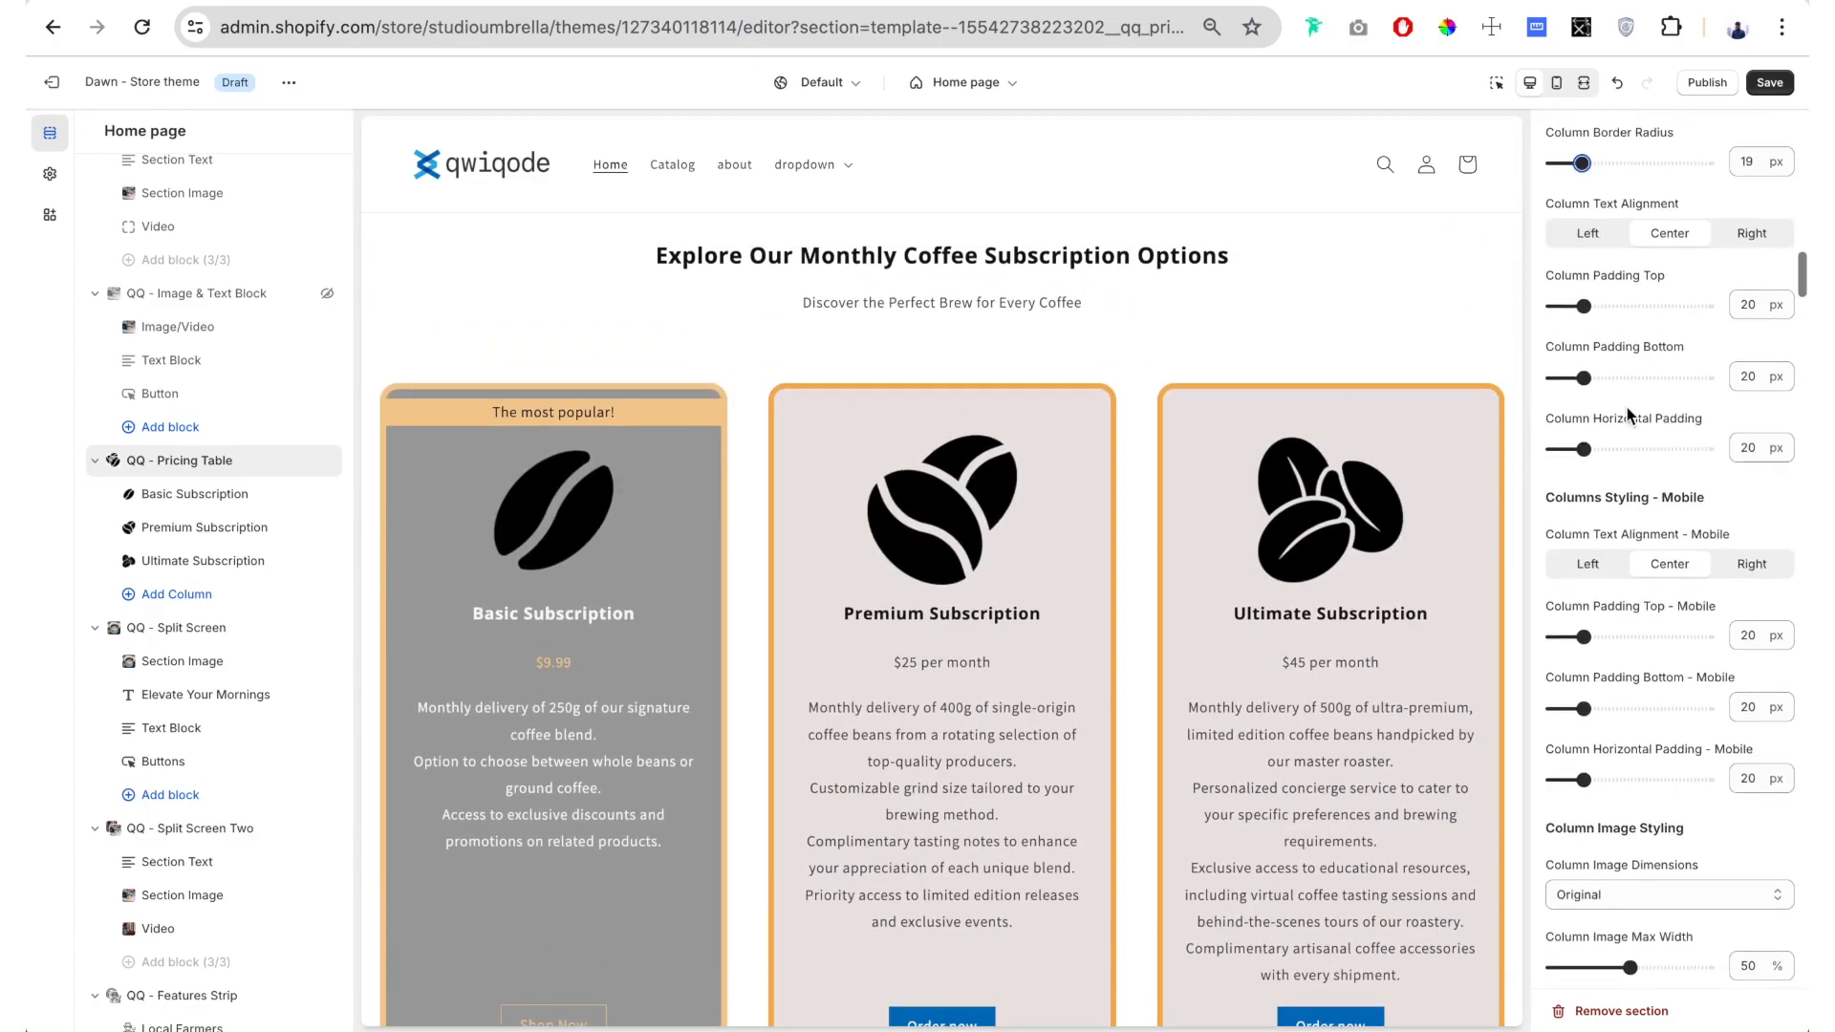
scroll(1403, 354, down, 2)
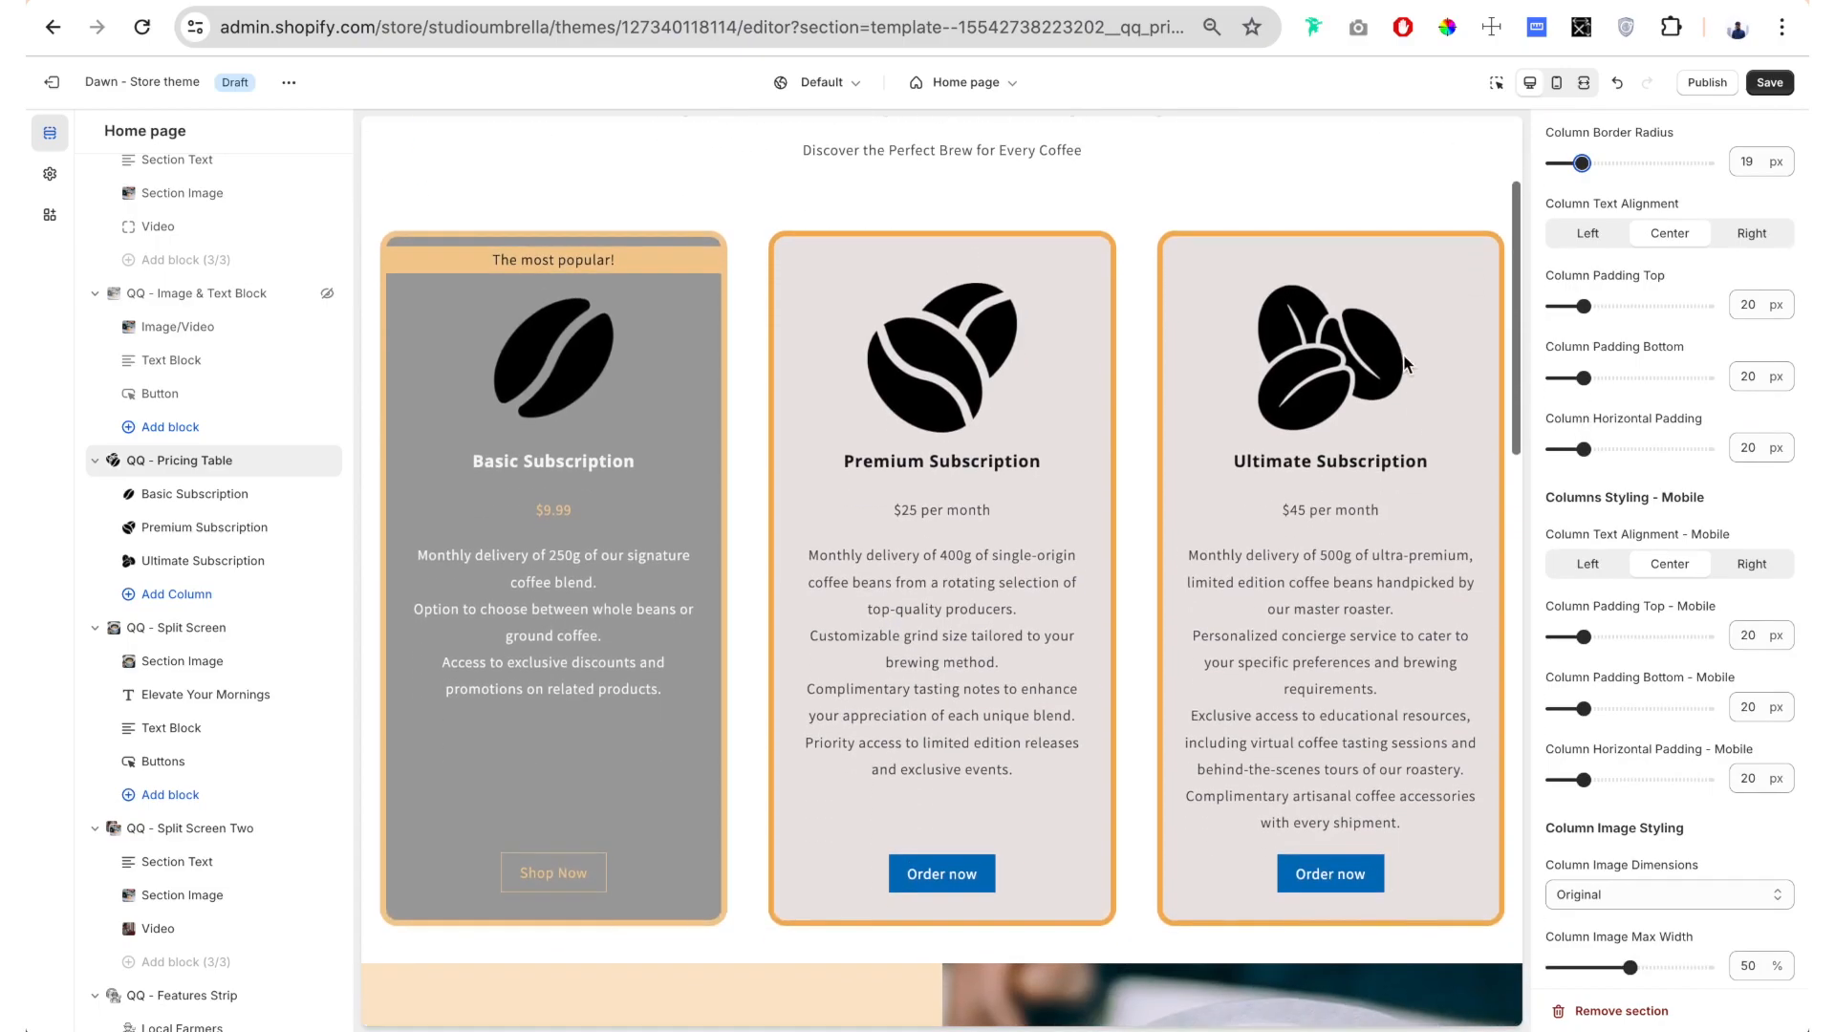
click(1604, 238)
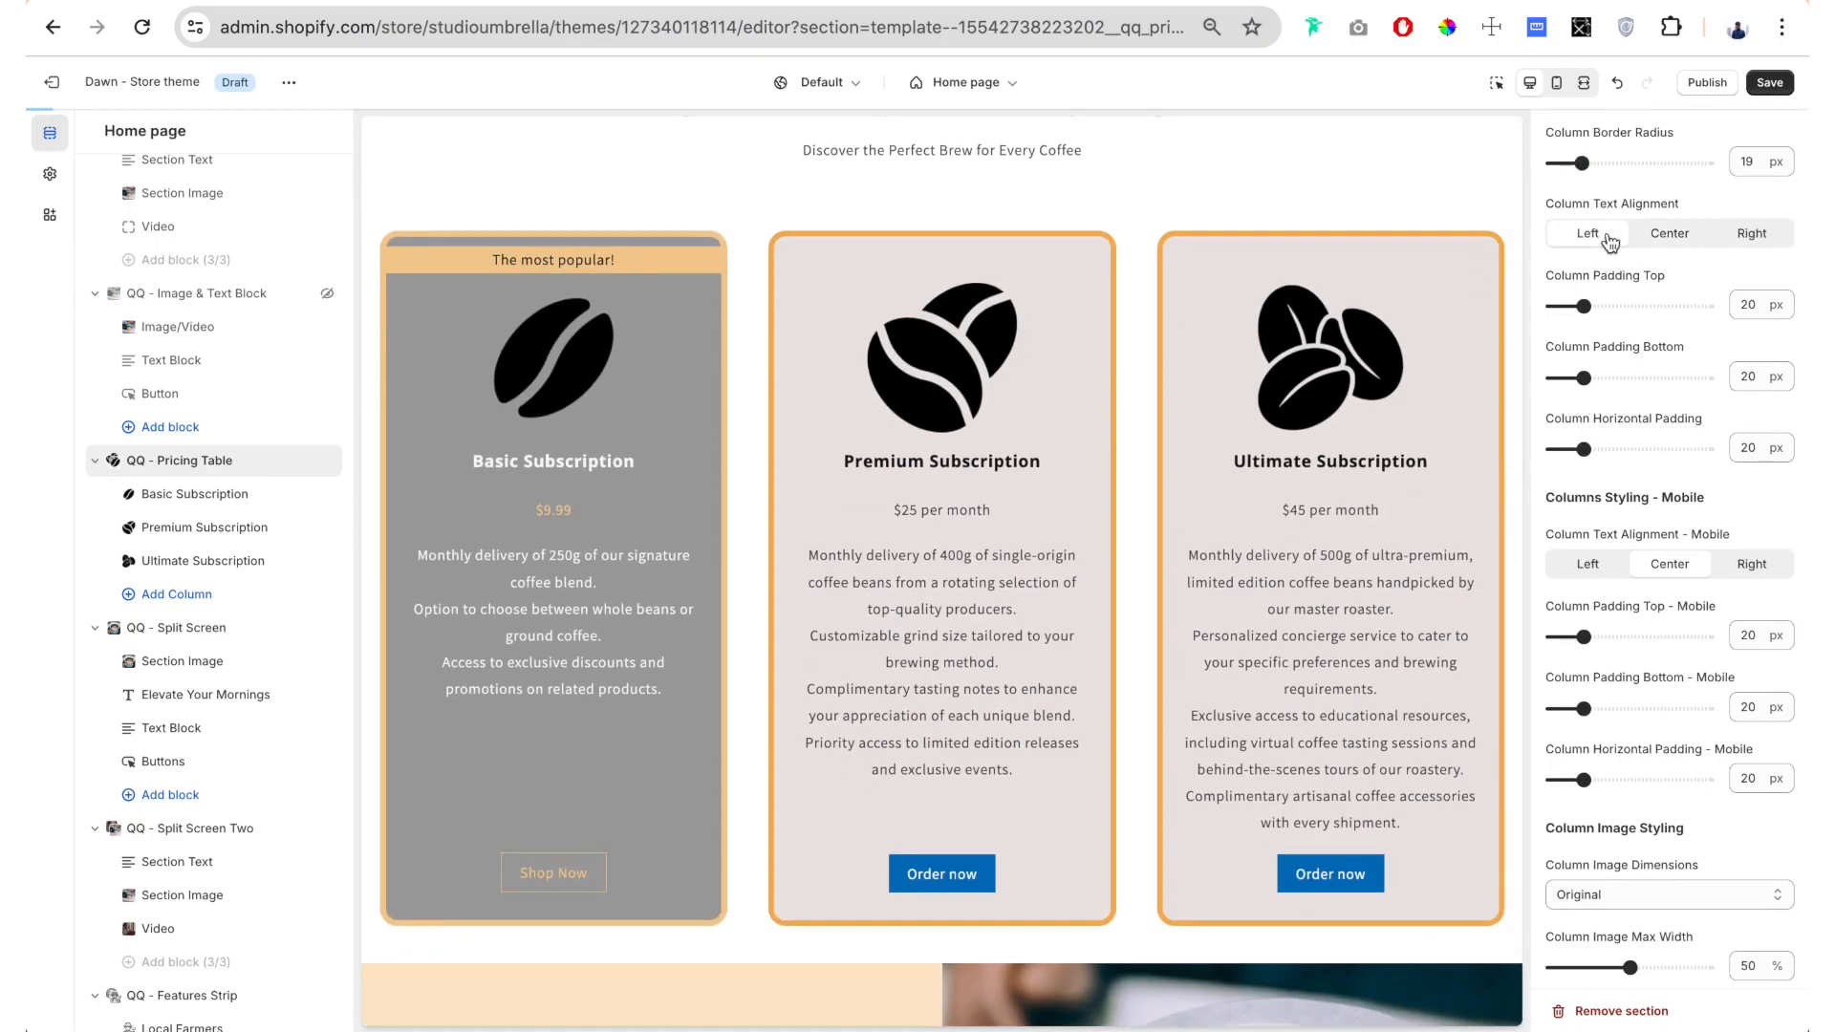
click(1670, 233)
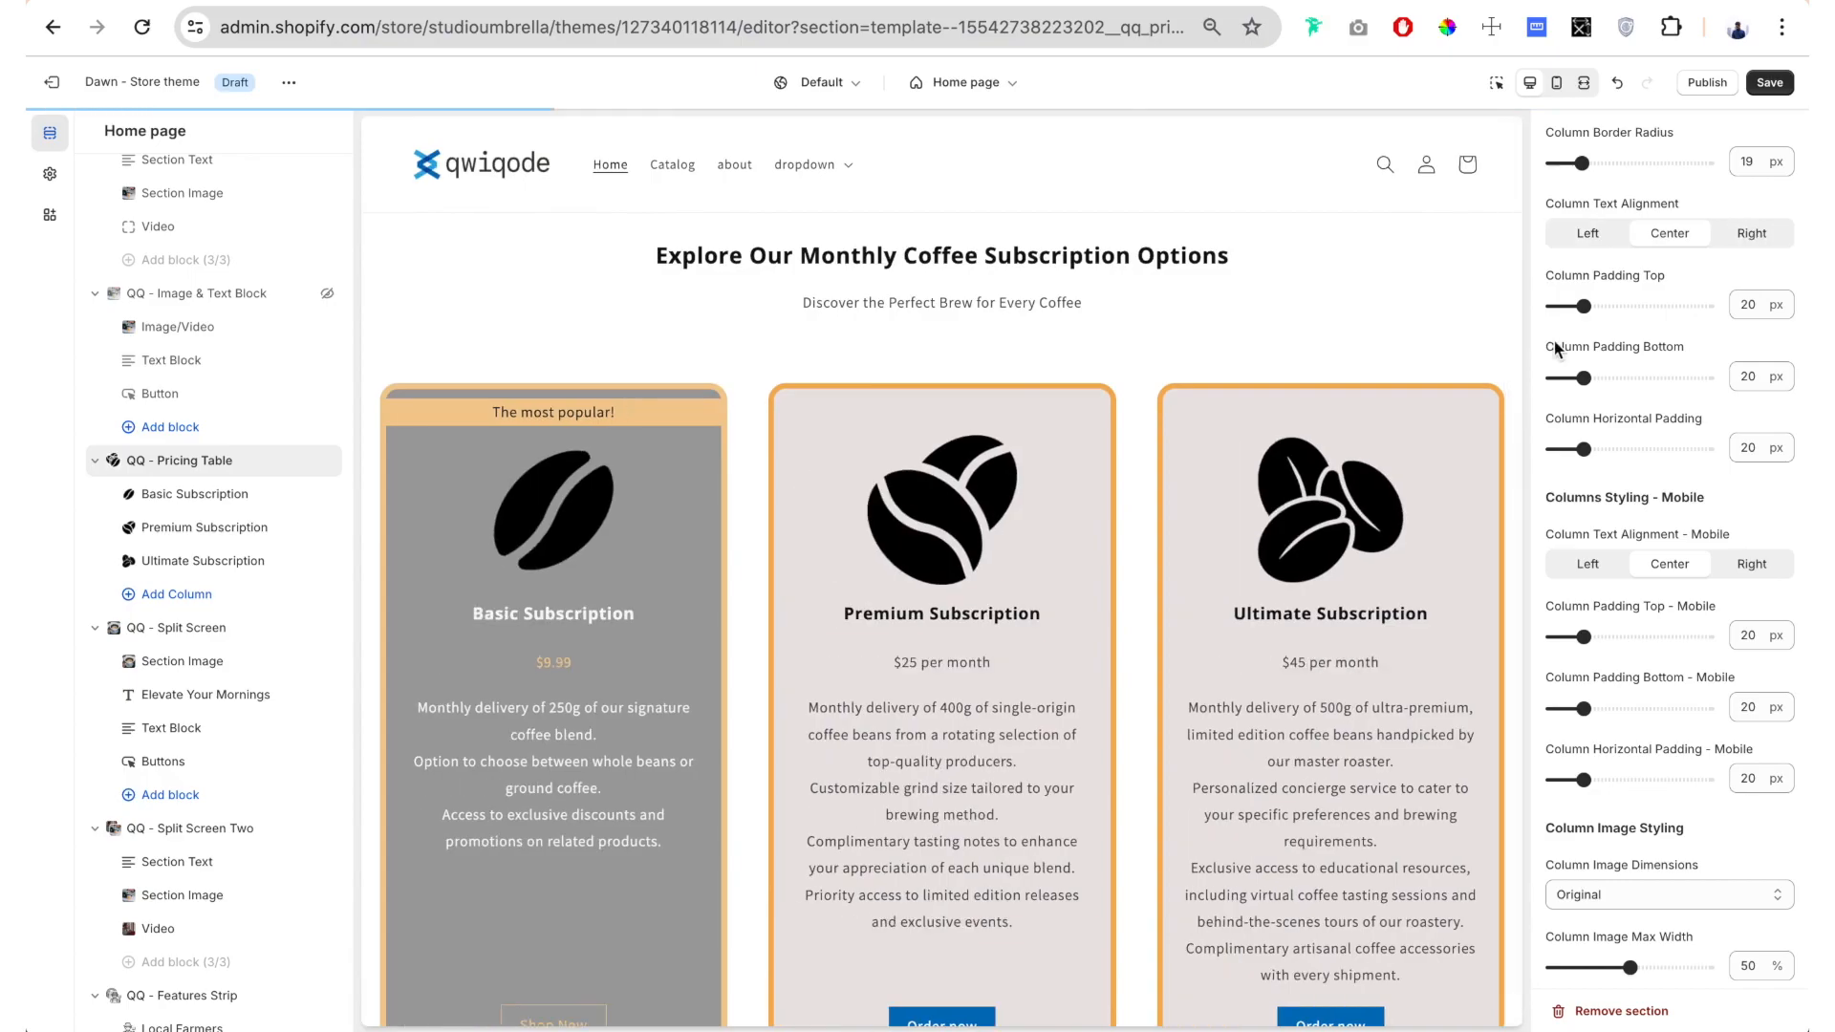
Try a column horizontal padding of 52 px and return it to 20 px
scroll(1555, 348, down, 1)
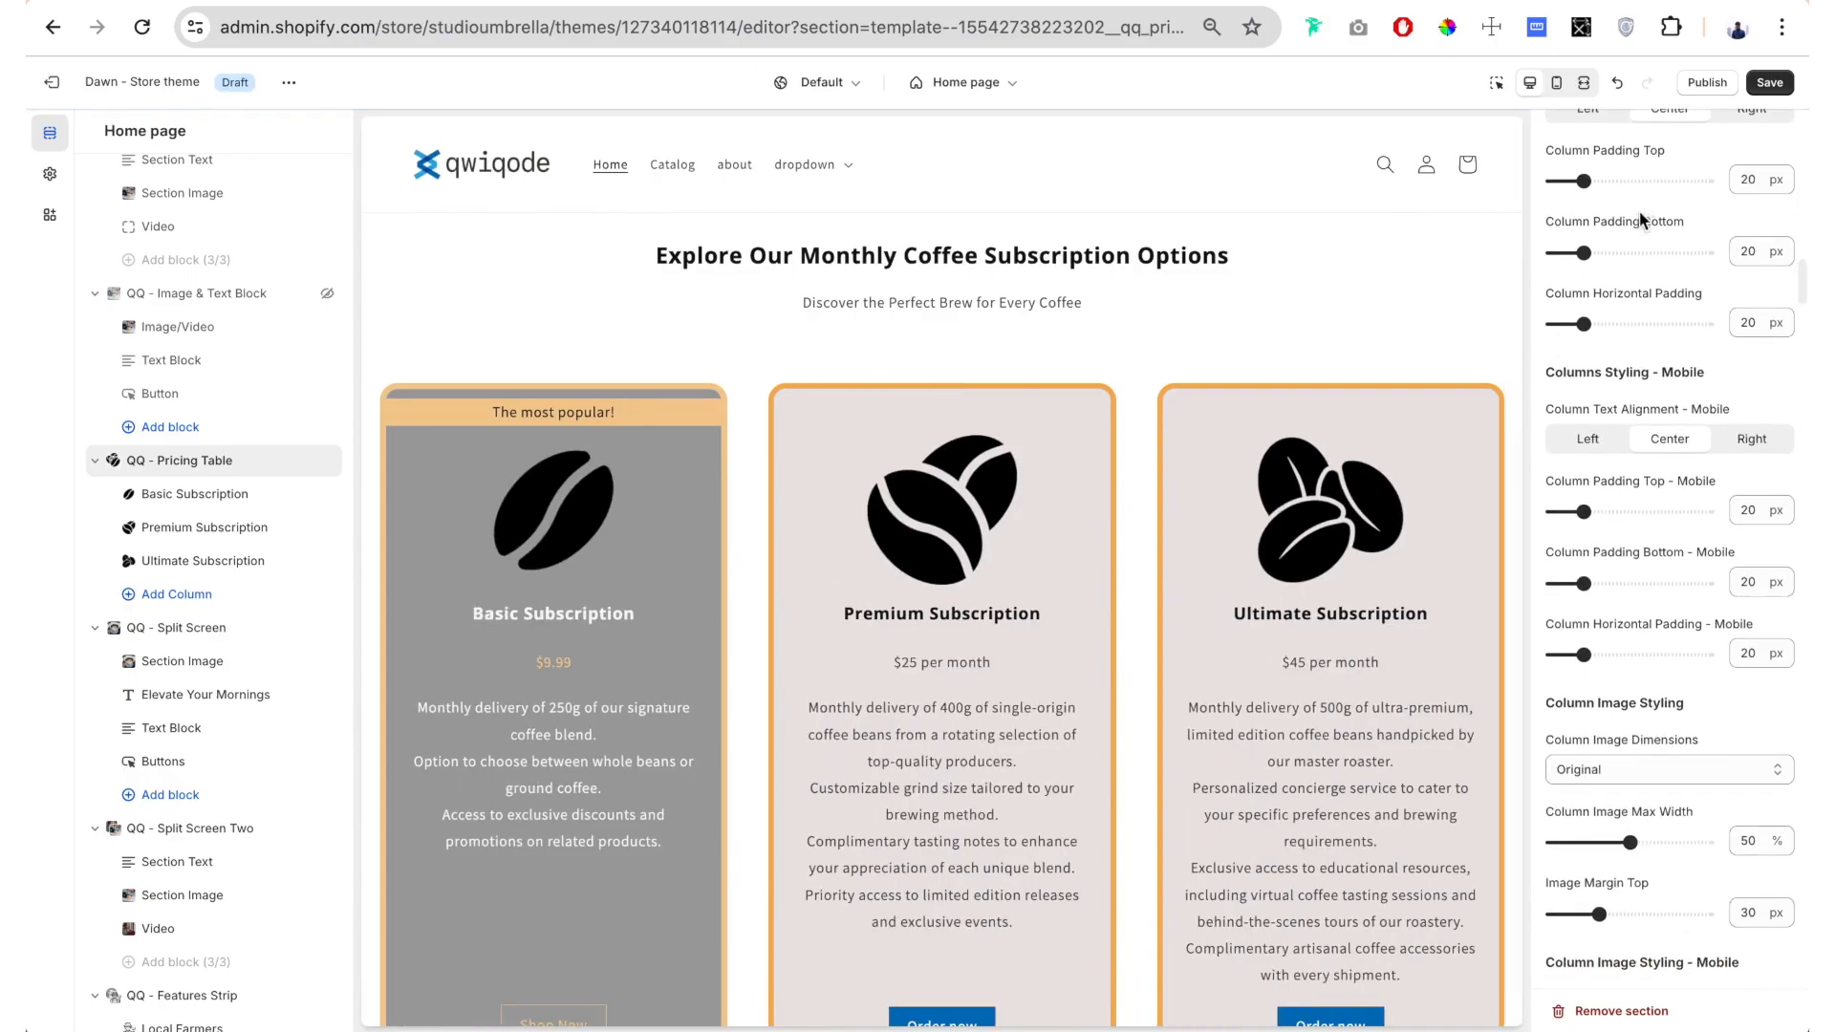
scroll(1344, 782, down, 1)
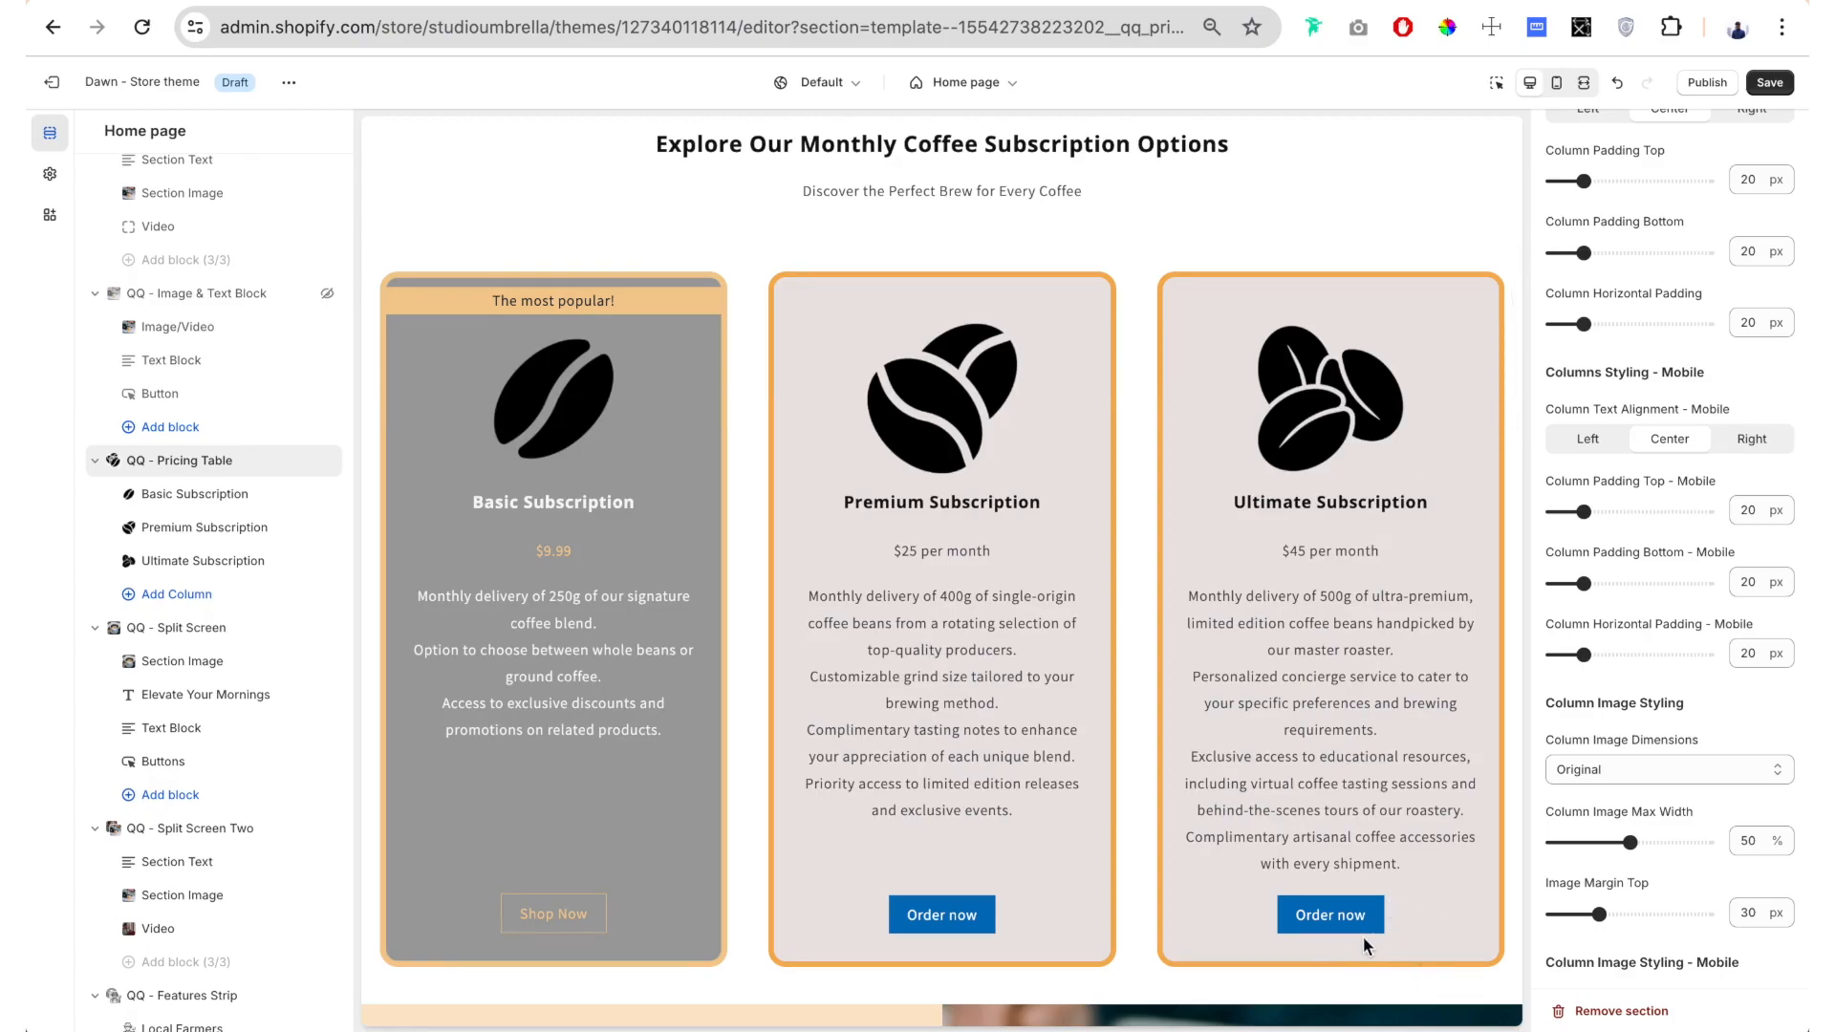
scroll(1616, 308, up, 1)
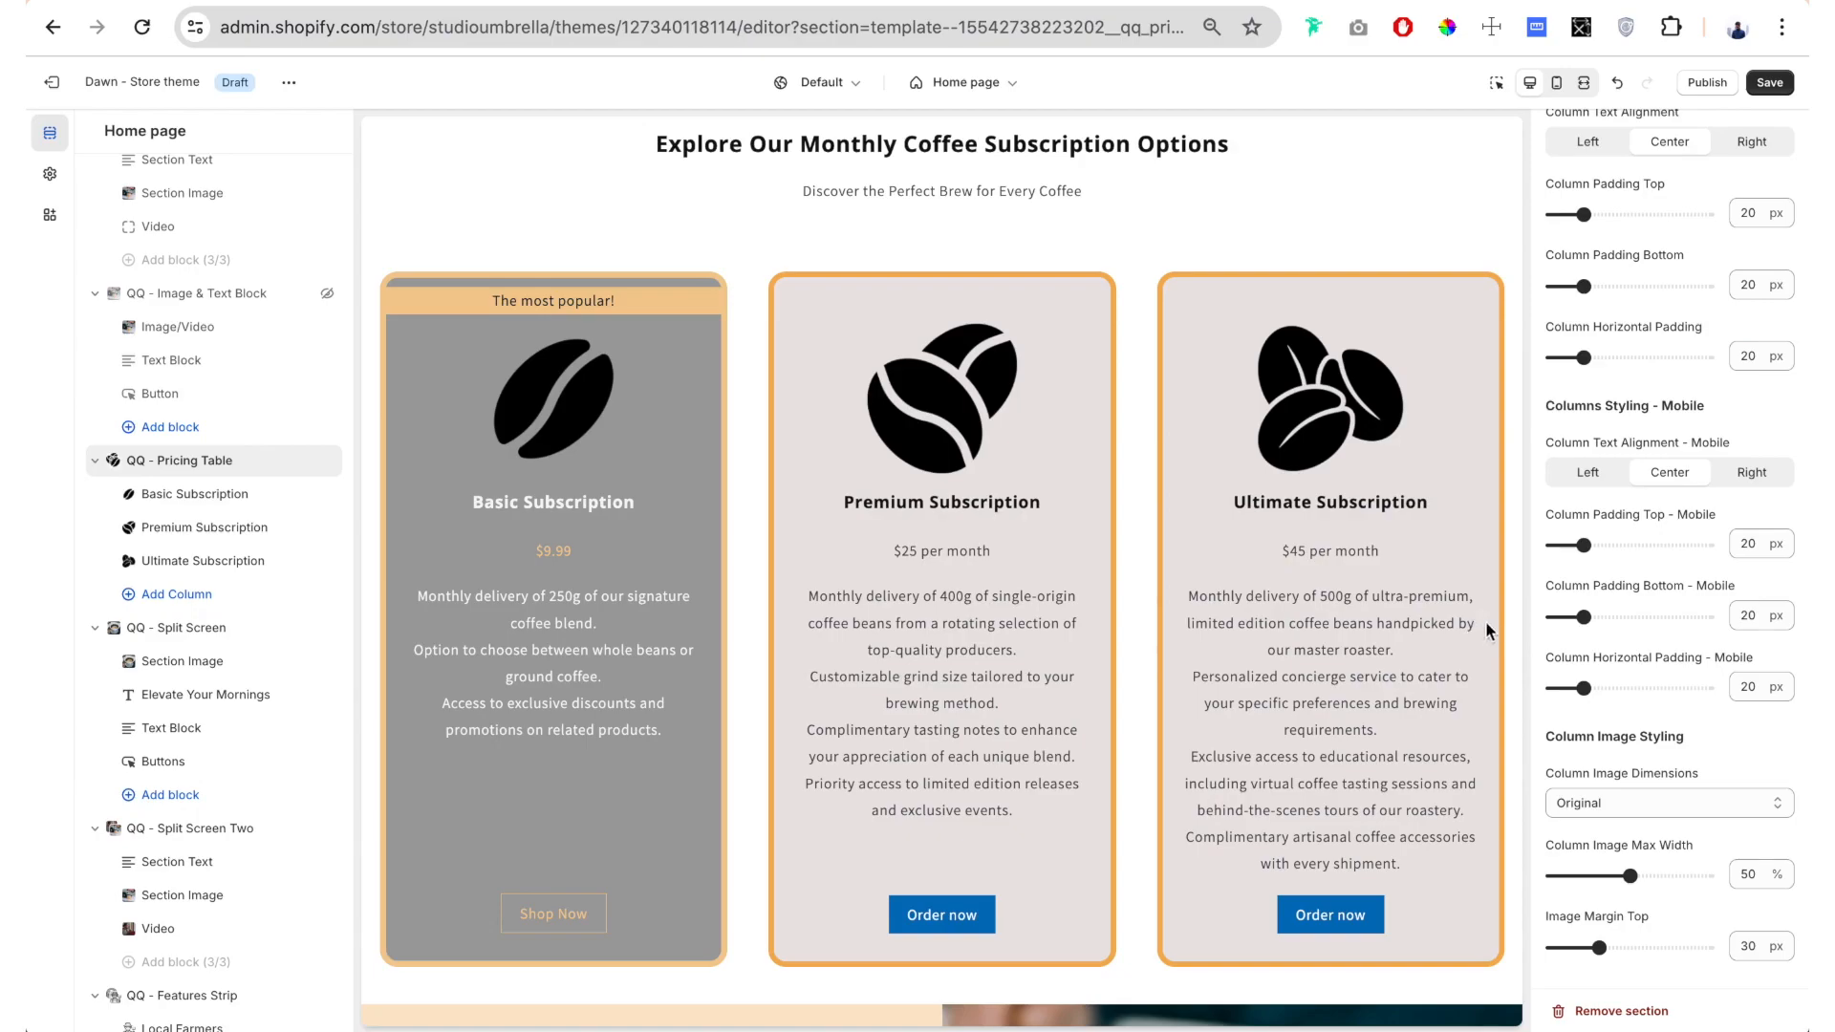
drag(1584, 356, 1633, 356)
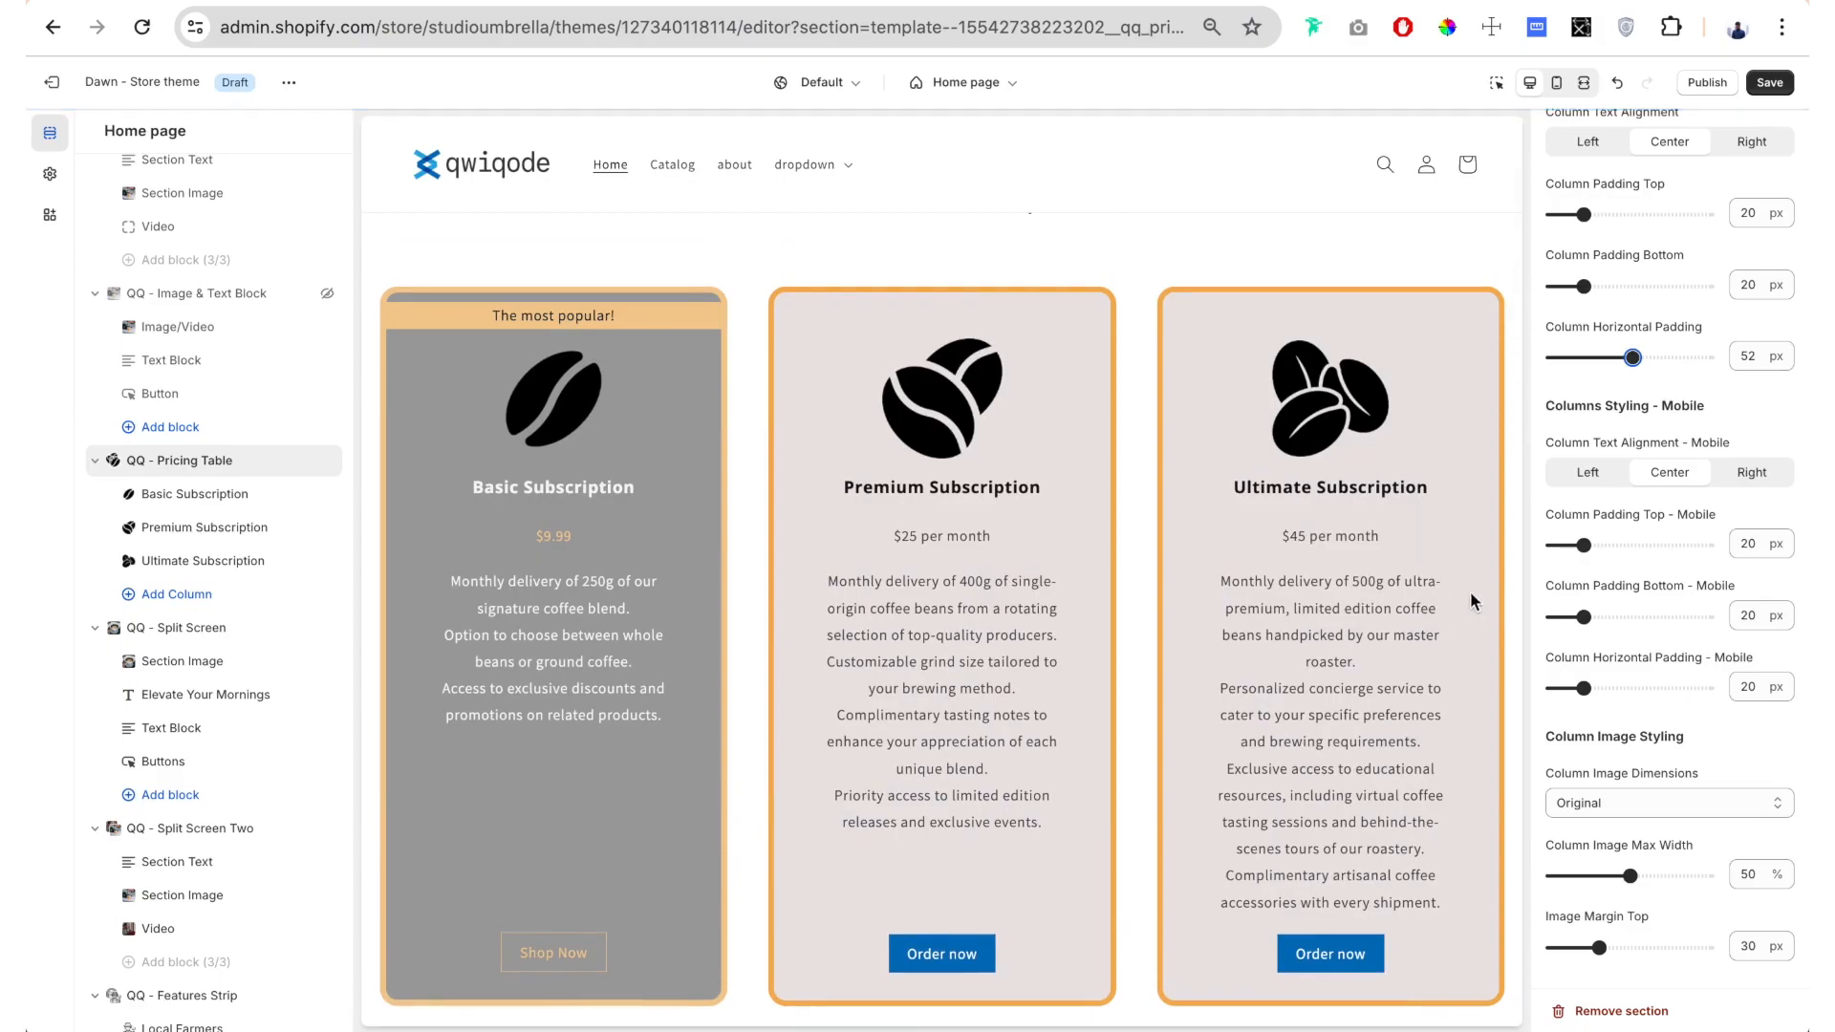
drag(1633, 356, 1584, 359)
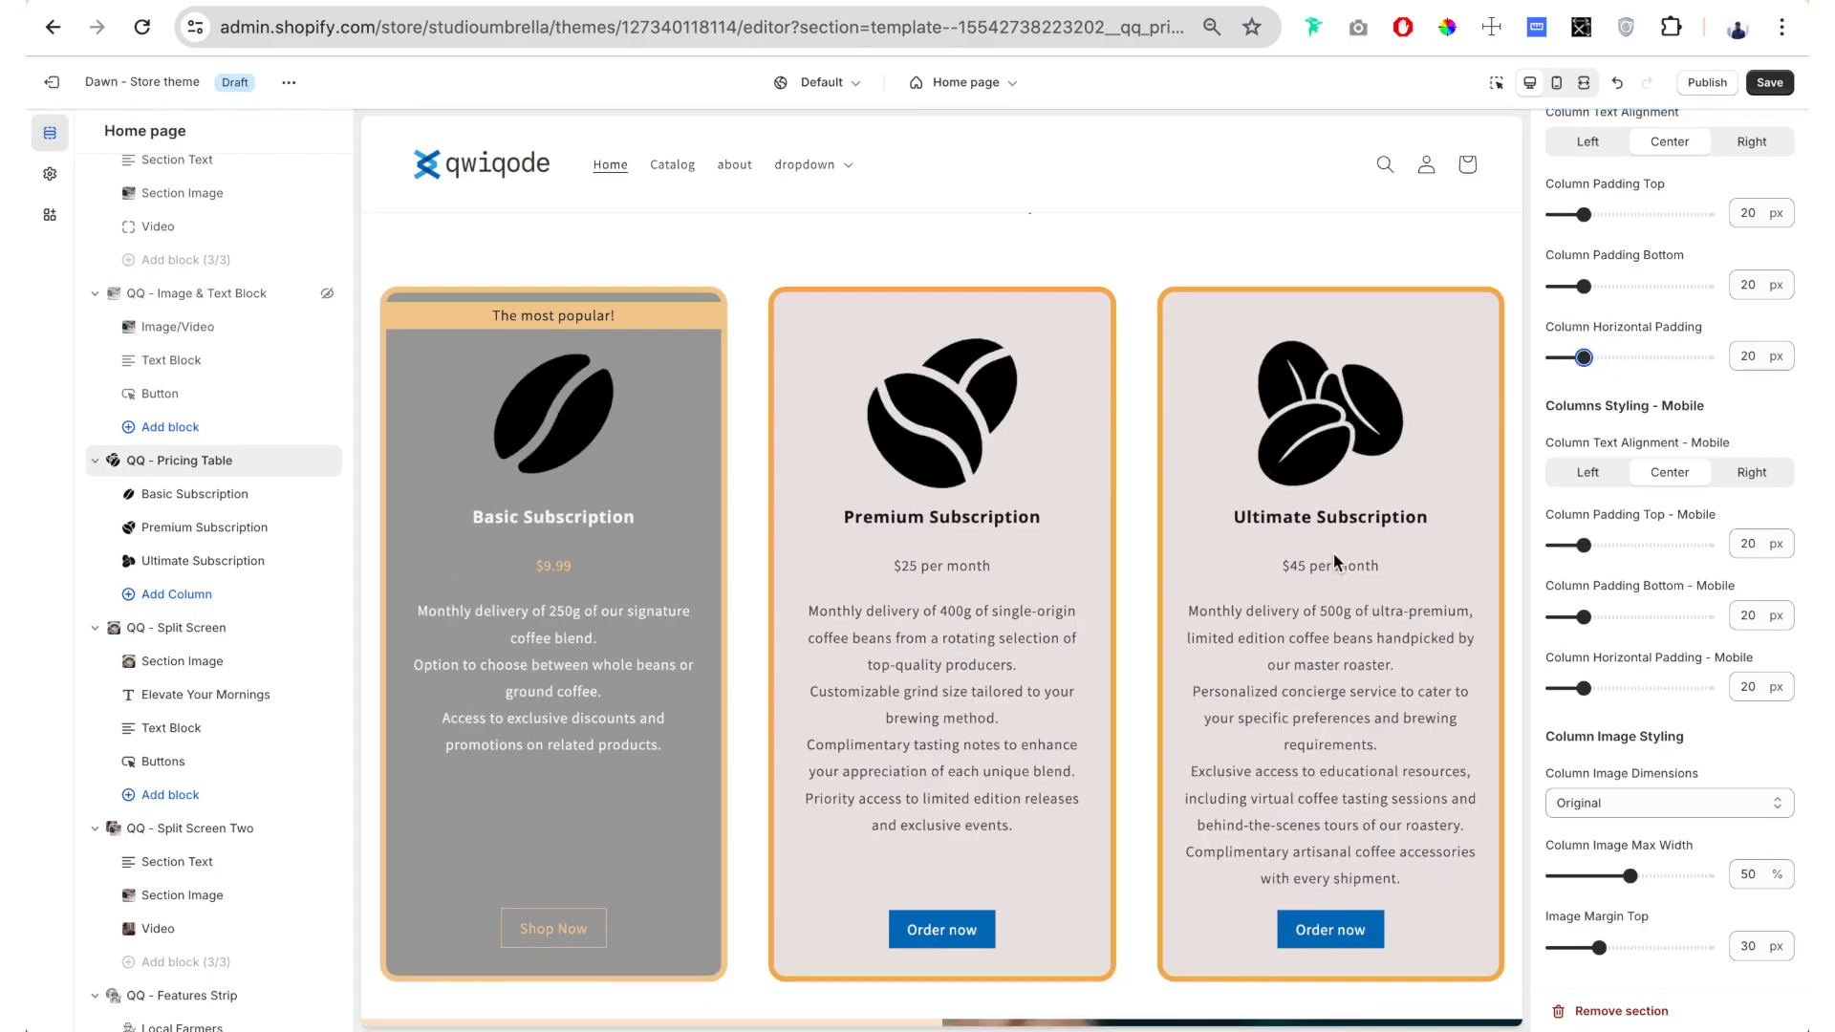
Try the Portrait and Landscape dimensions for the column images and restore Original
scroll(1650, 335, down, 3)
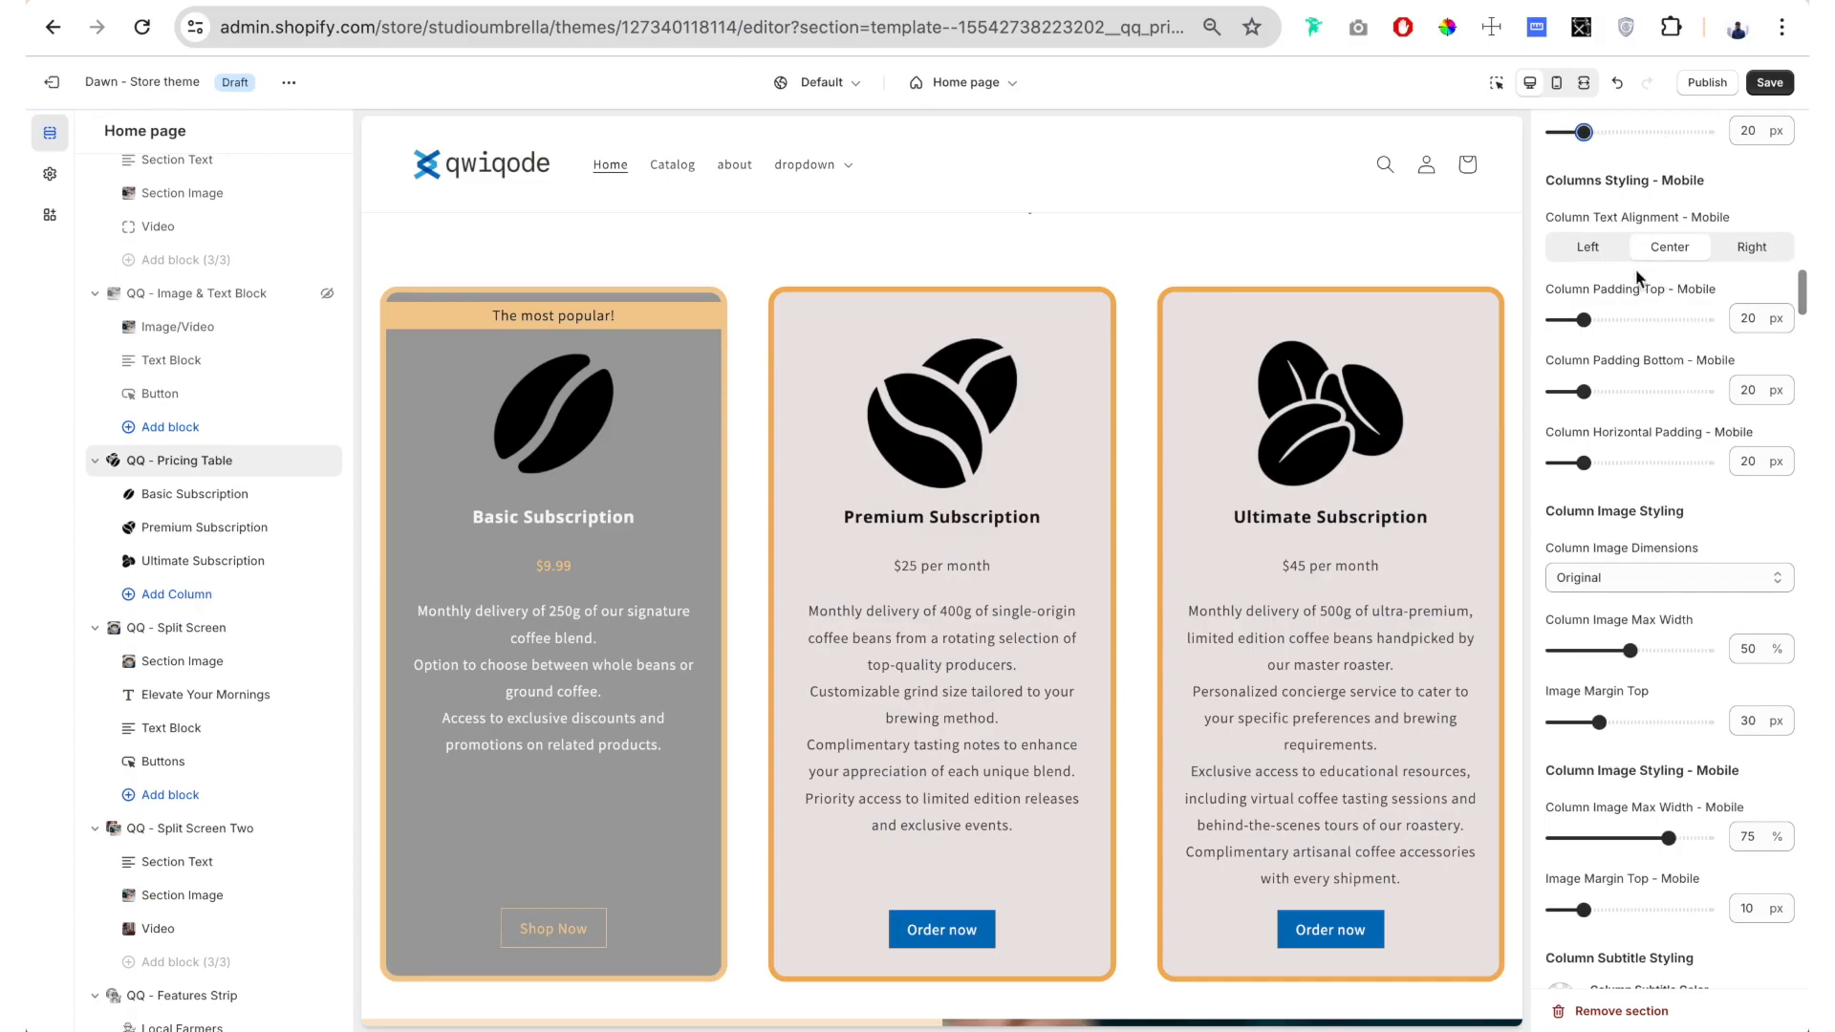
scroll(1651, 371, down, 5)
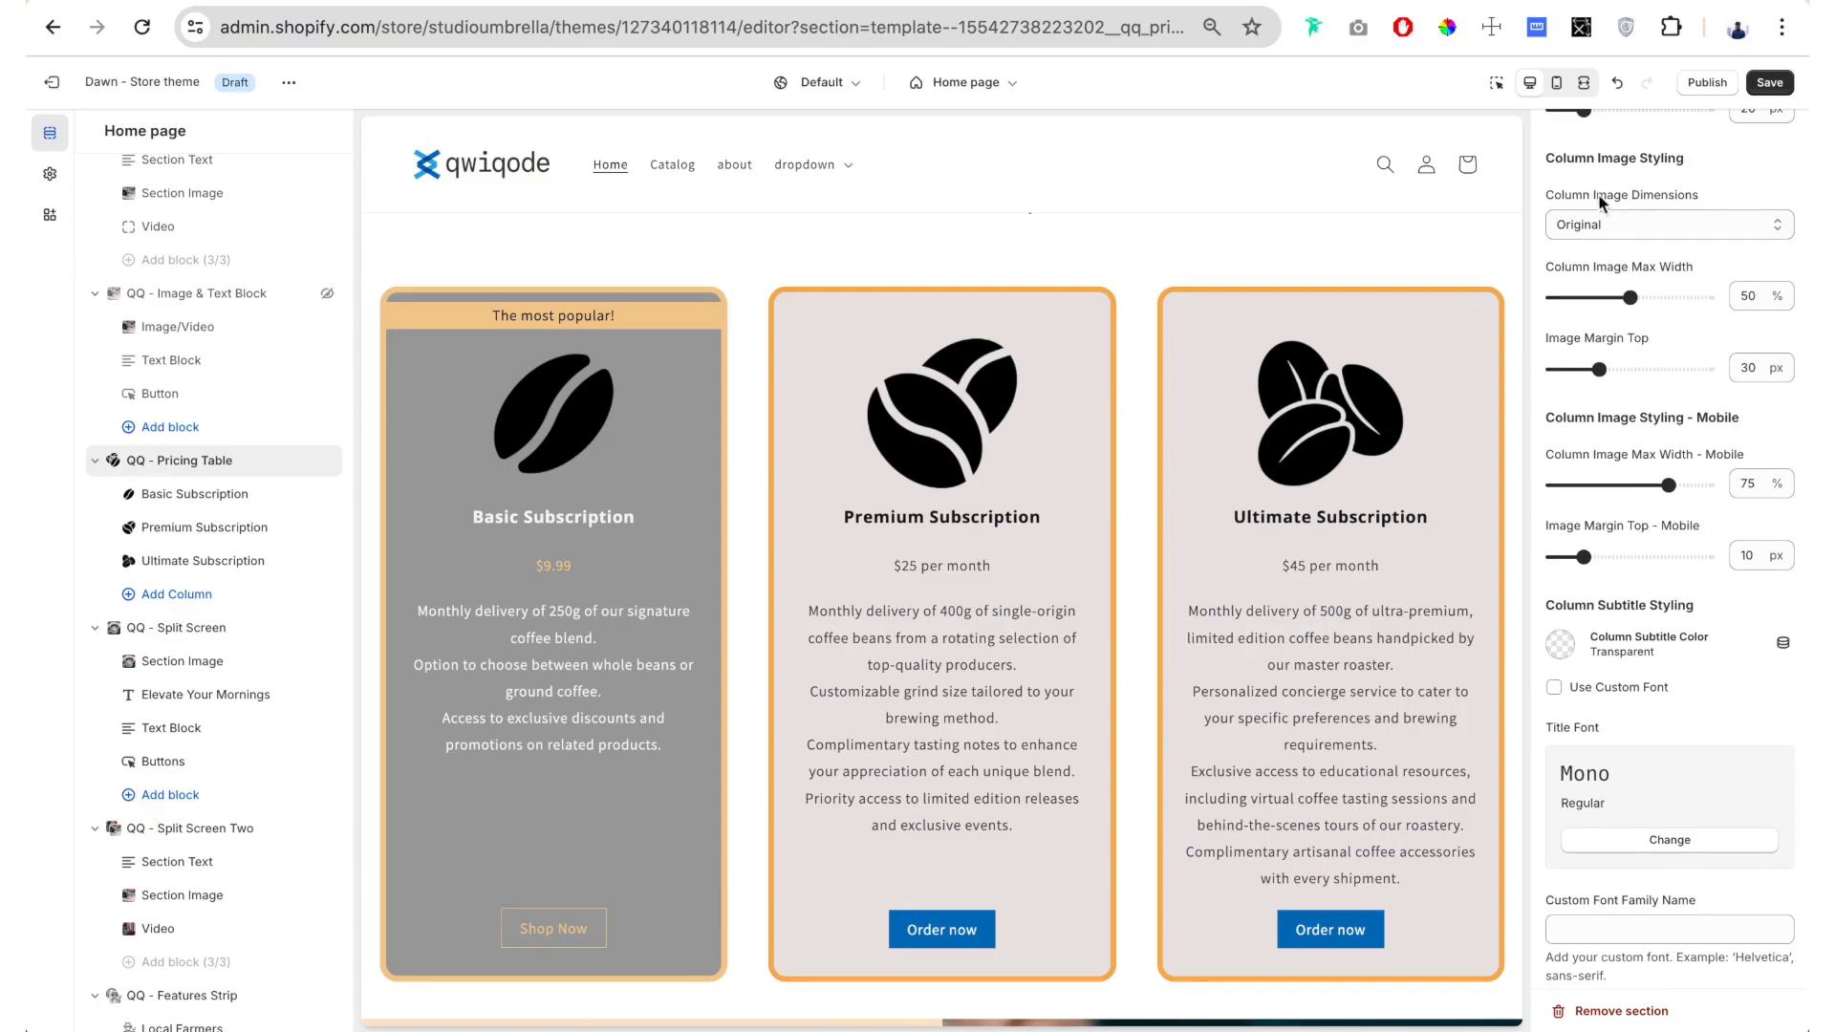
click(1634, 225)
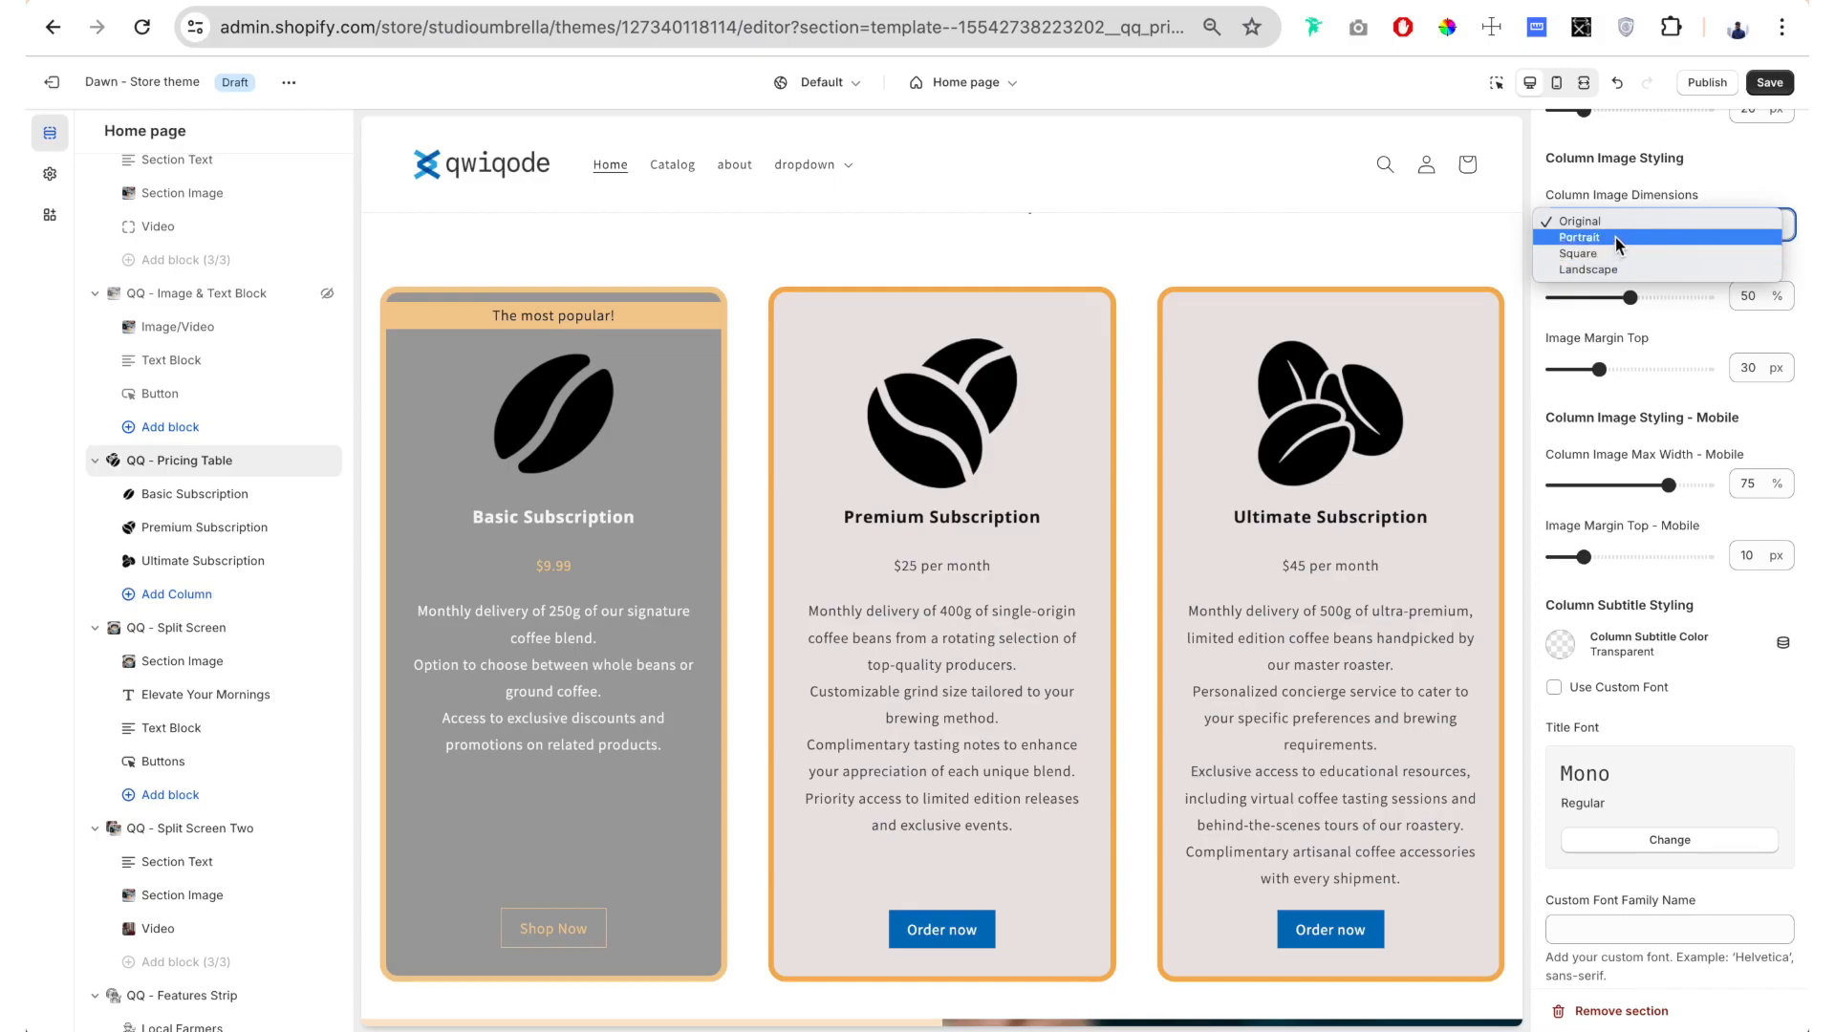
click(1615, 238)
click(1615, 225)
click(1616, 241)
click(1623, 229)
click(1625, 238)
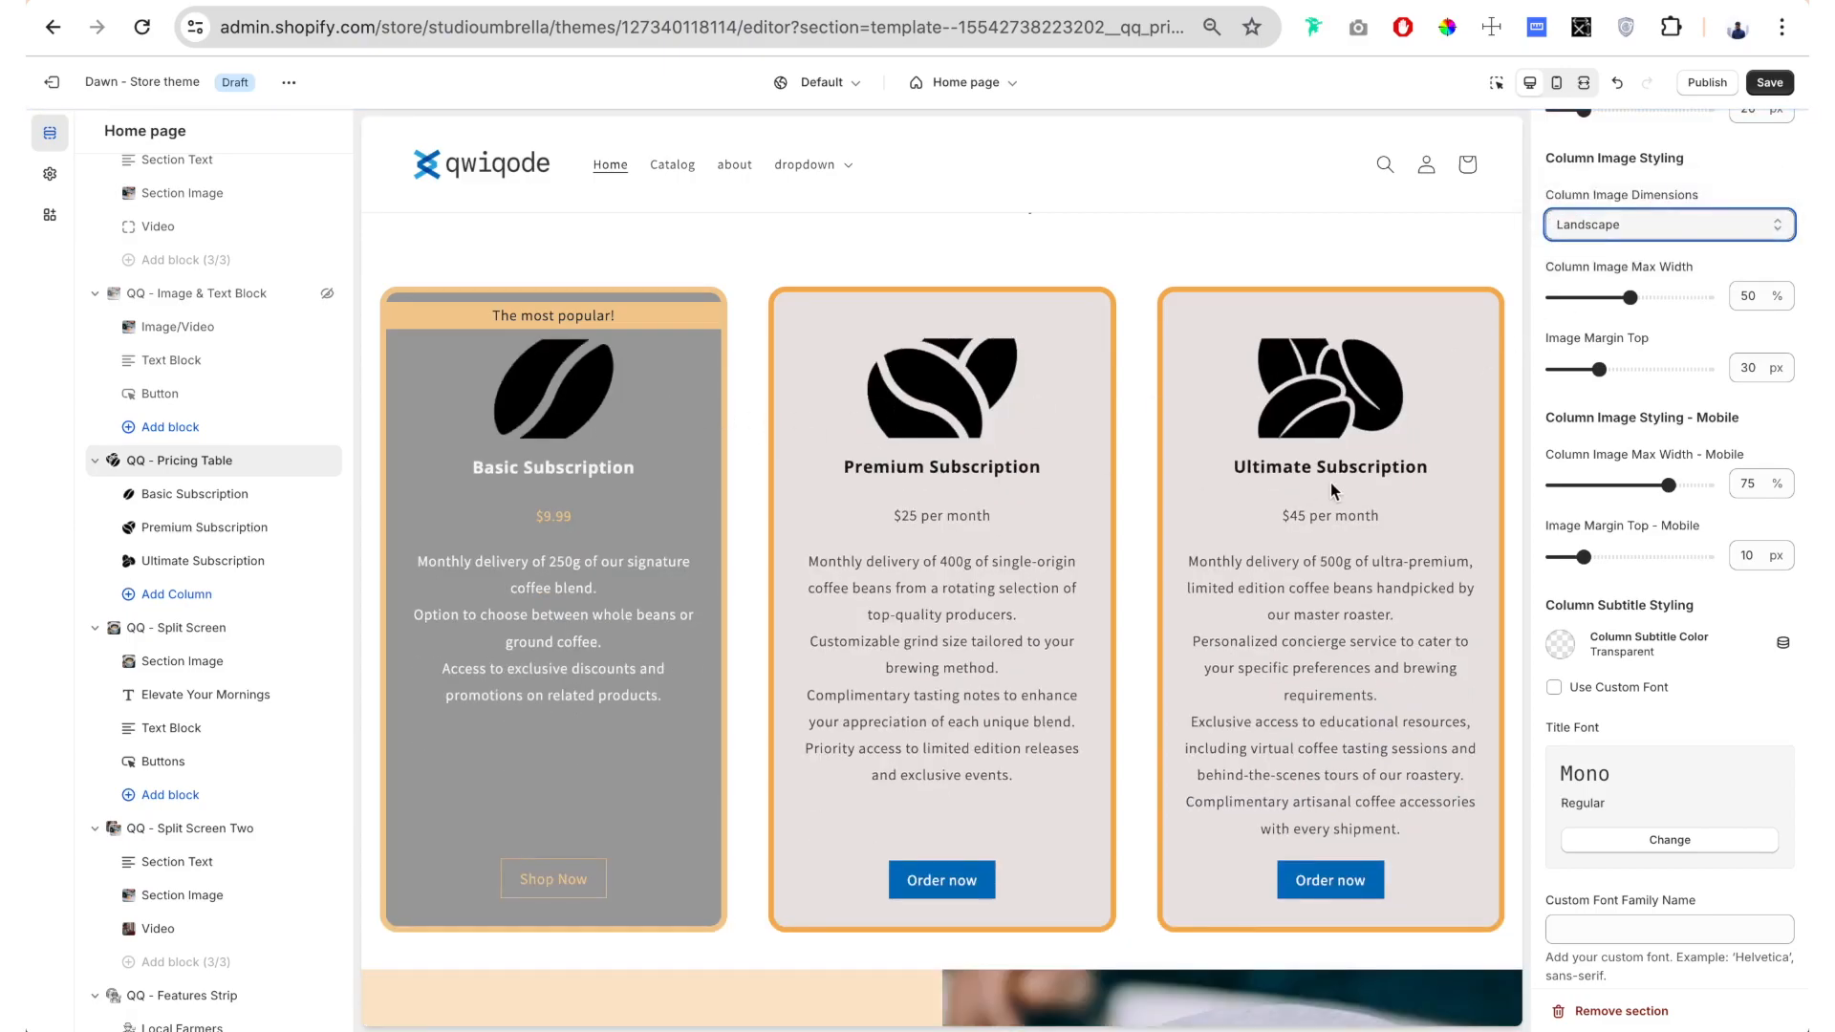
click(1668, 228)
click(1650, 172)
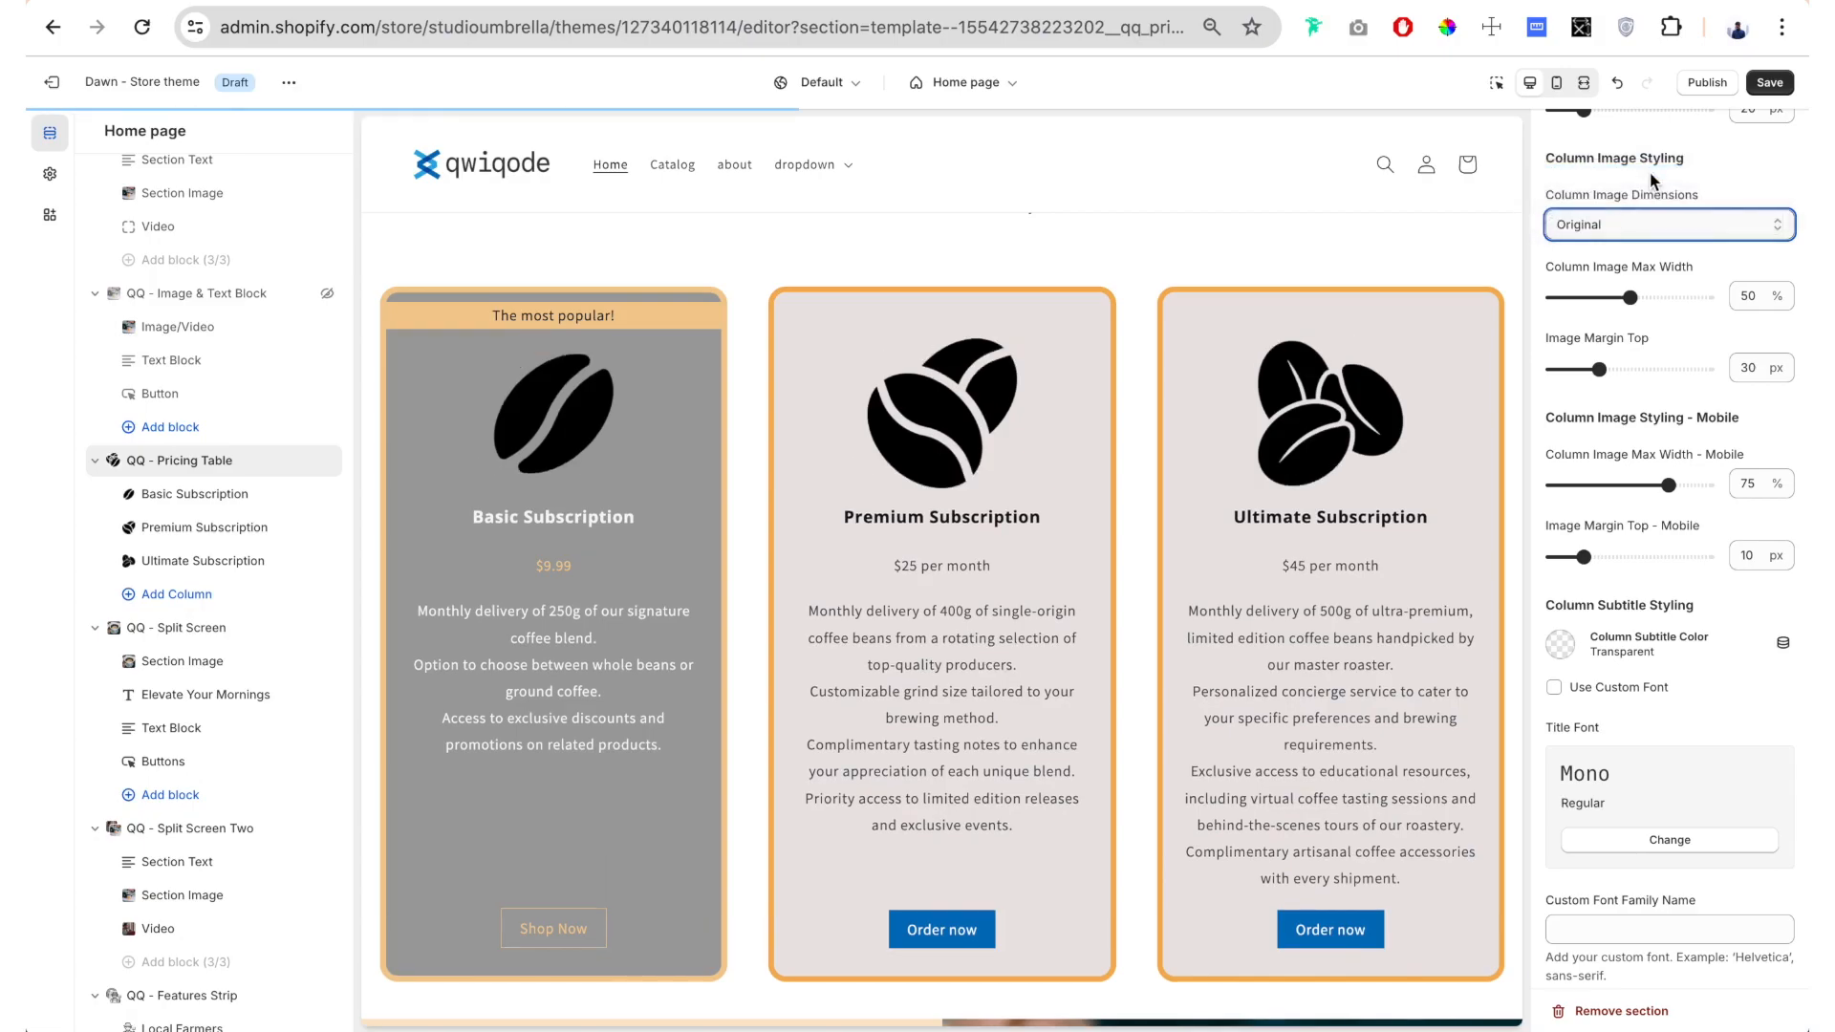
Set the column image dimensions to Square
click(1603, 235)
click(1621, 253)
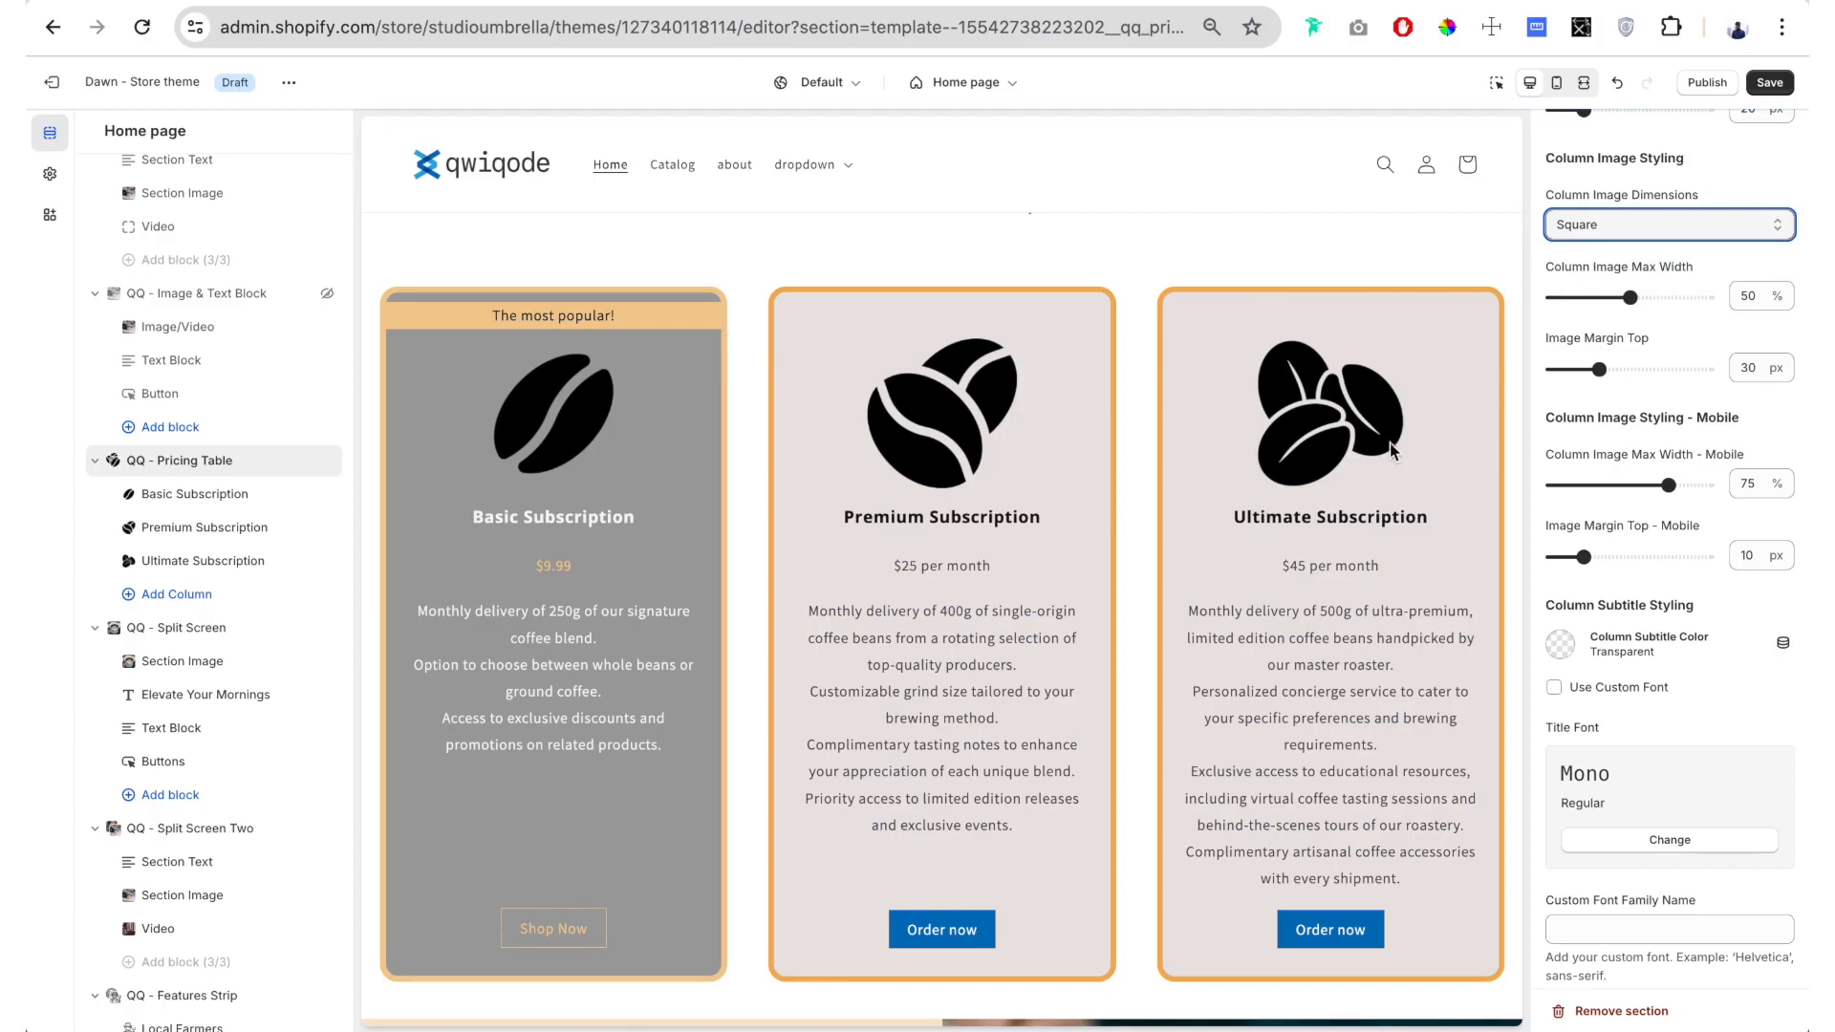
click(1585, 279)
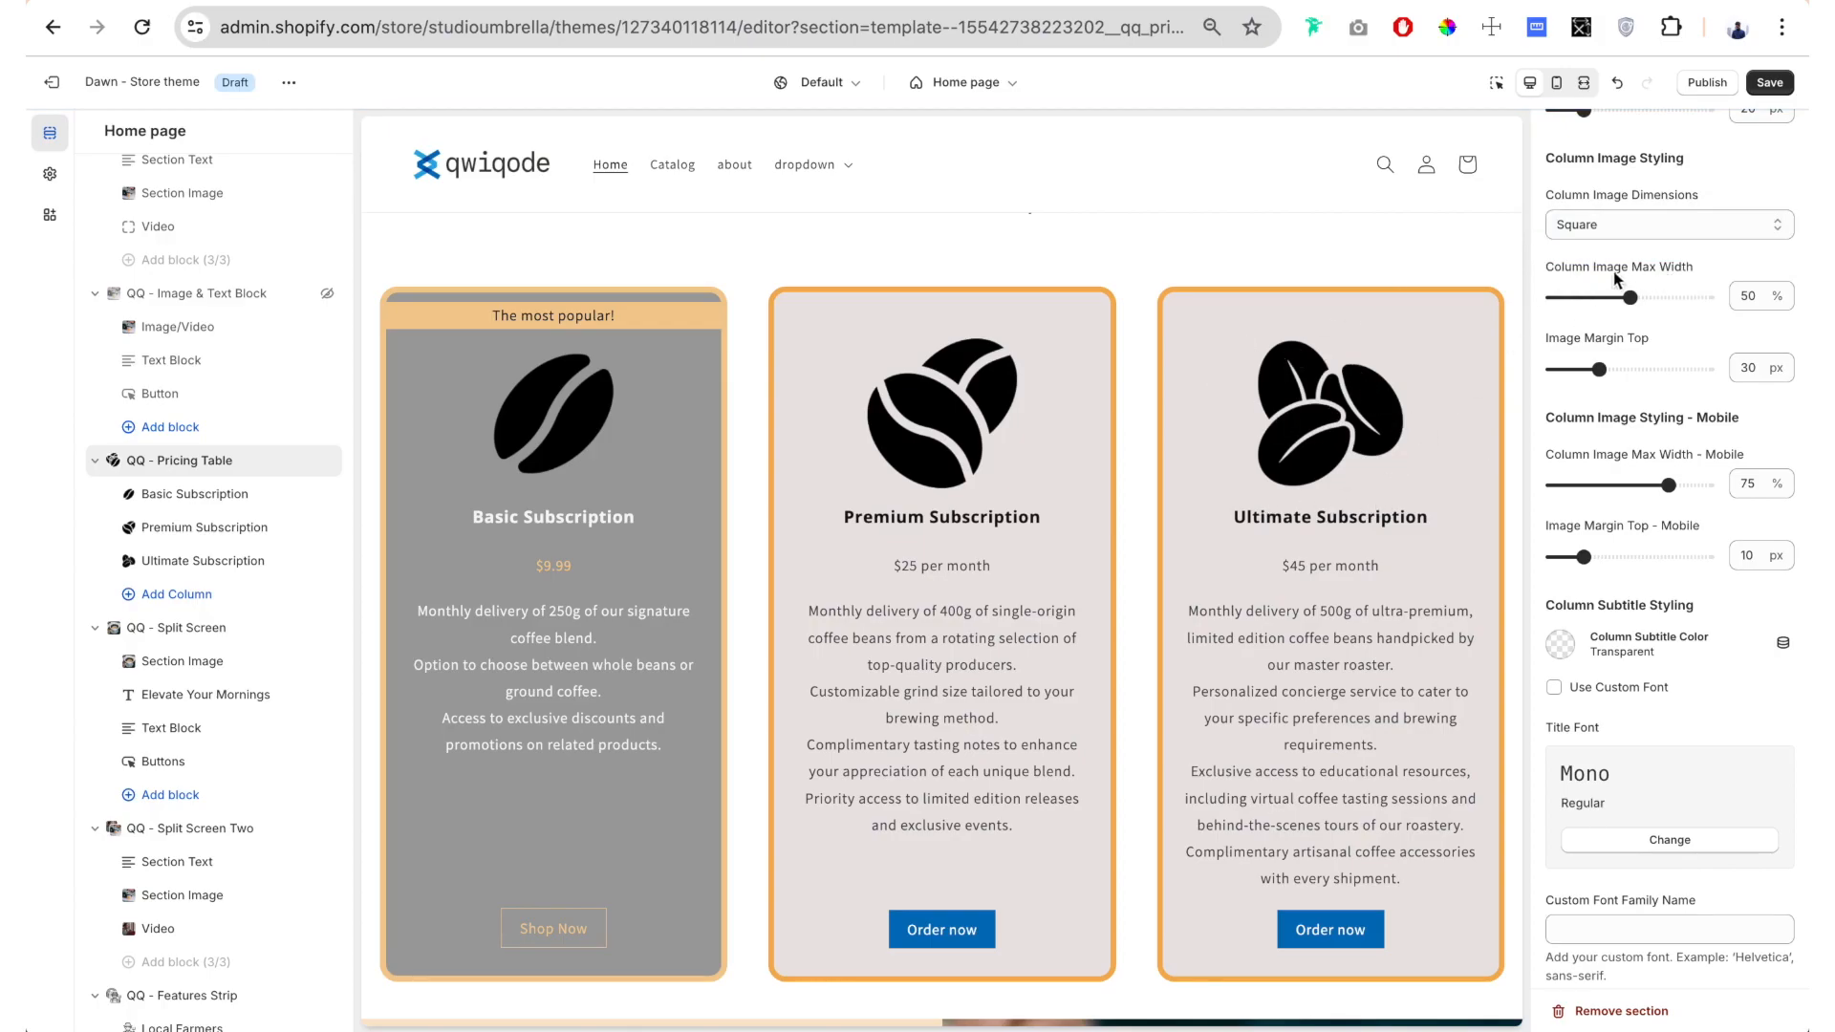
Set the column images' max width to 38% and their top margin to 17 px
scroll(1653, 284, down, 1)
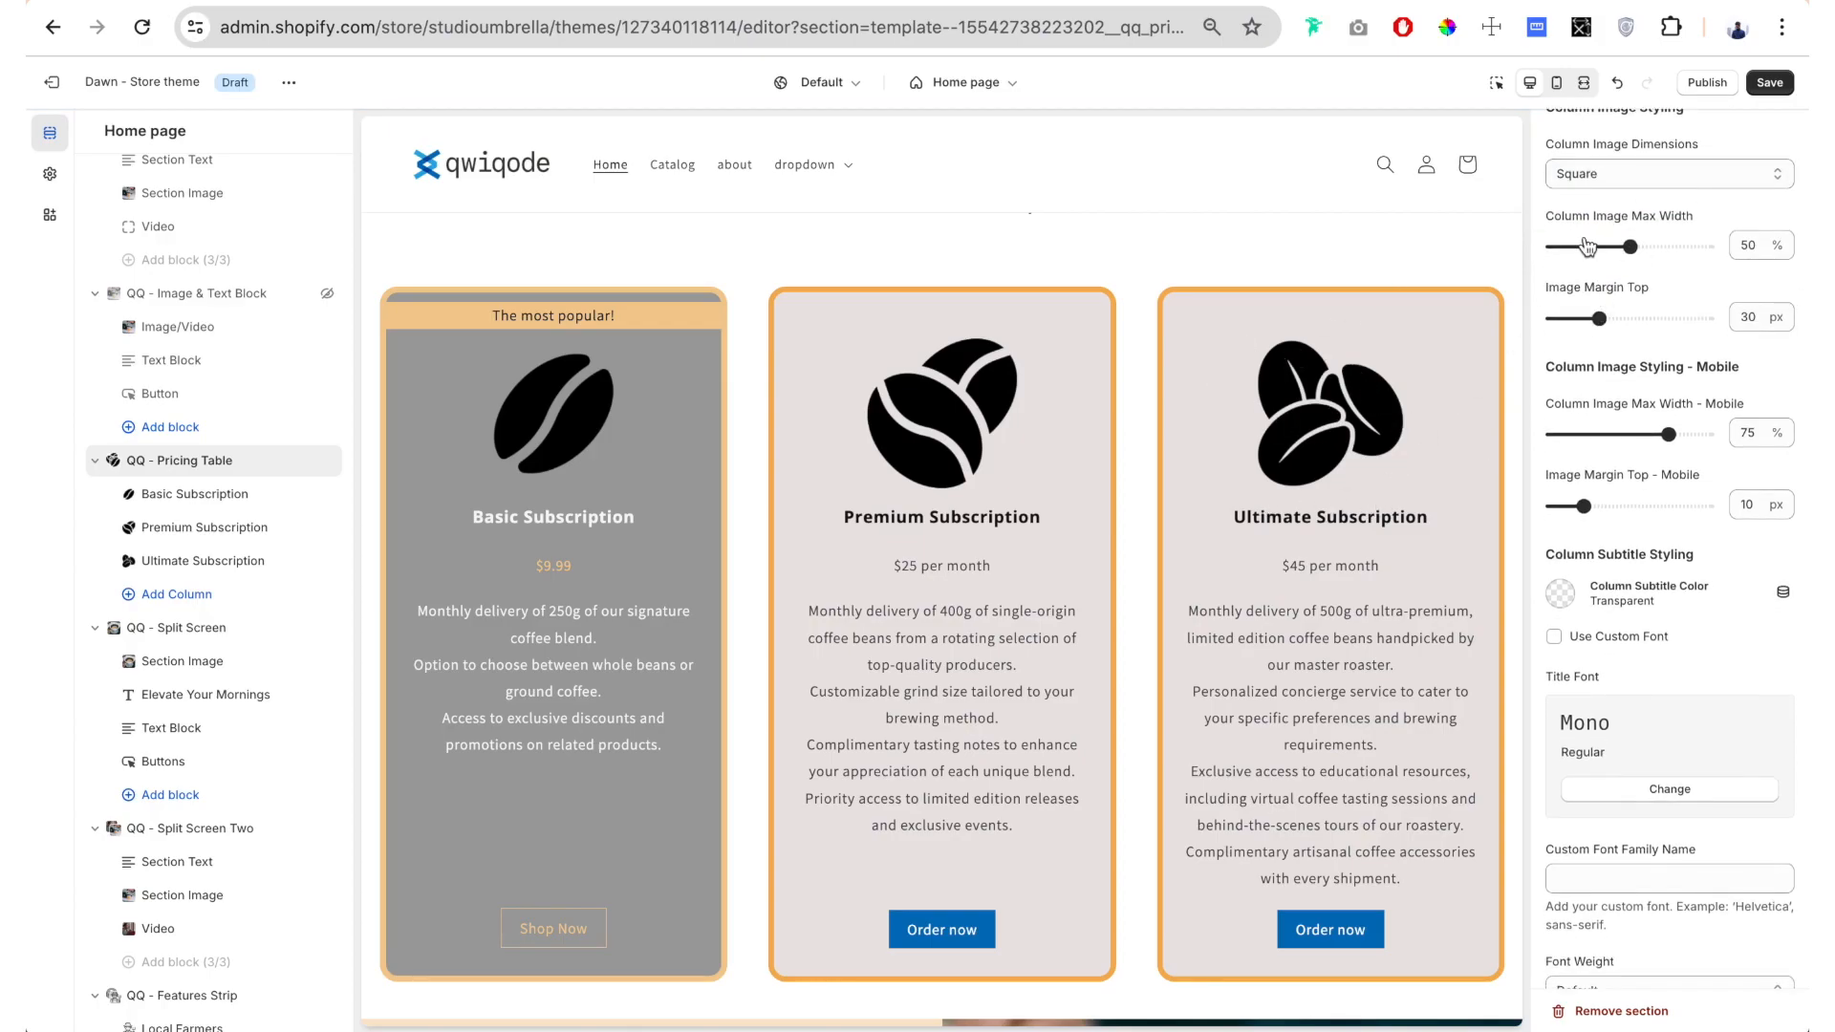
drag(1633, 248, 1787, 248)
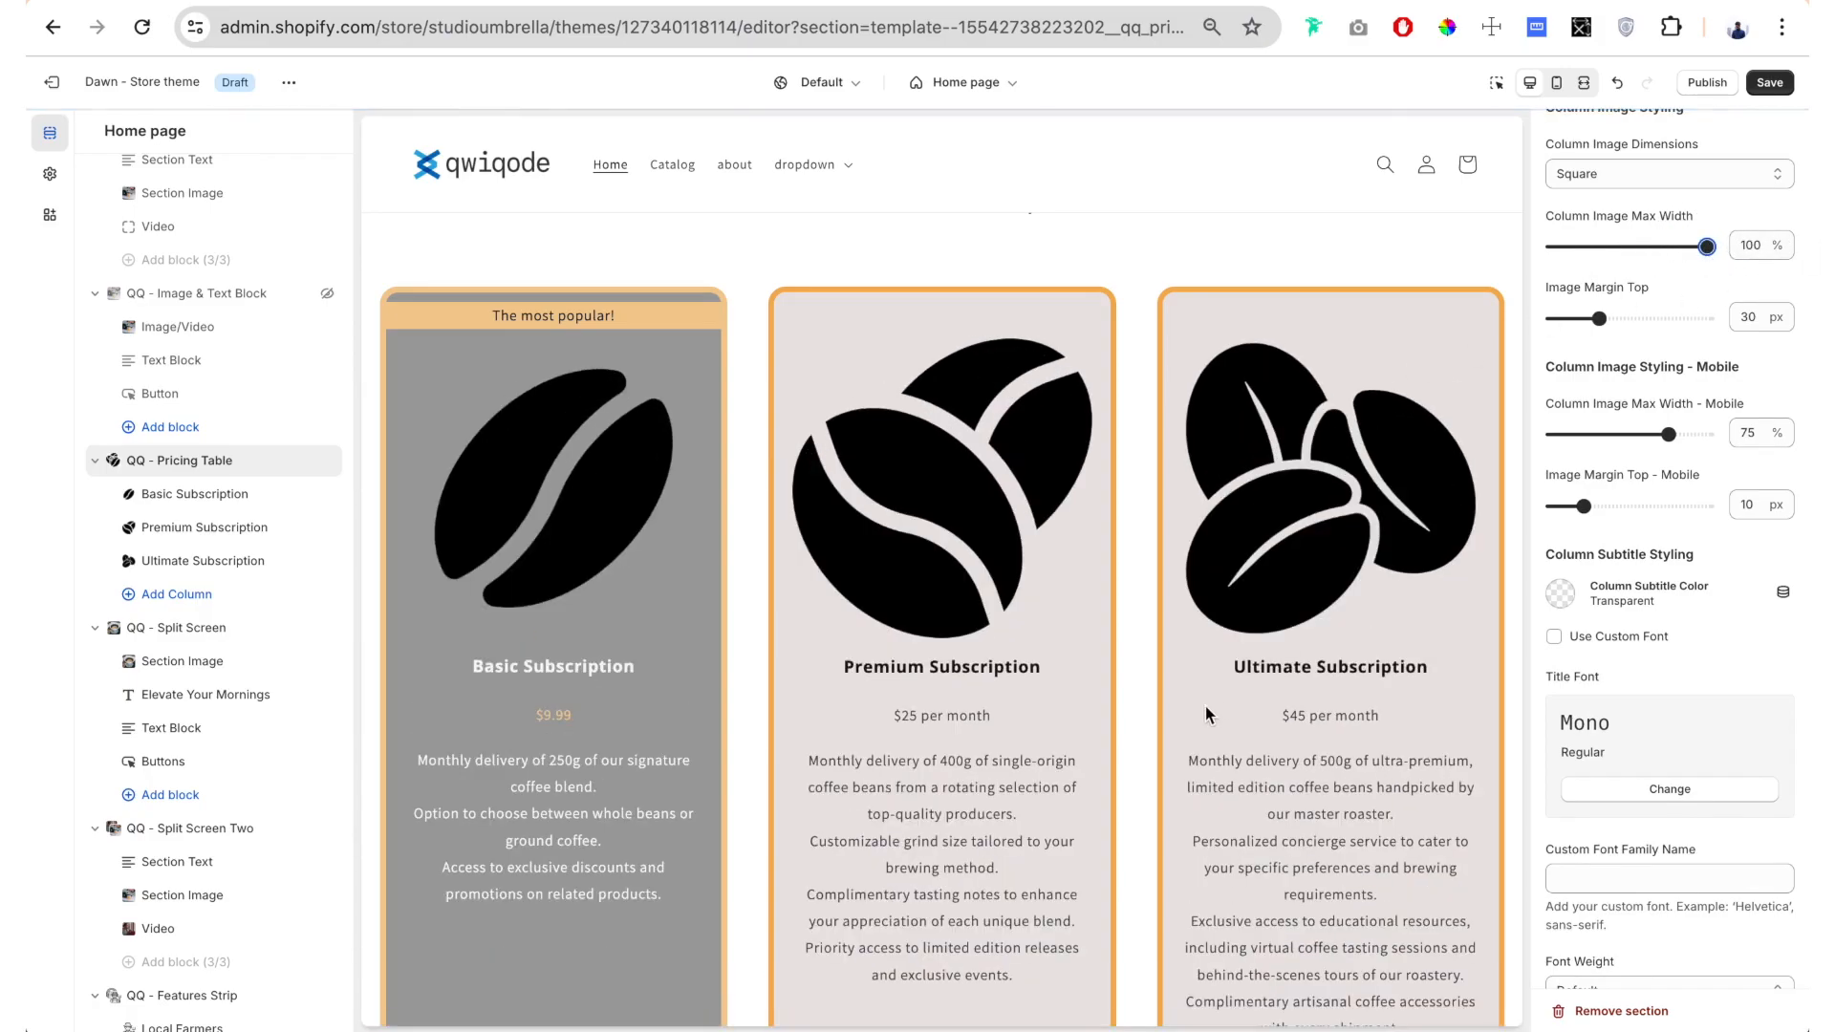
click(1685, 245)
drag(1685, 245, 1612, 249)
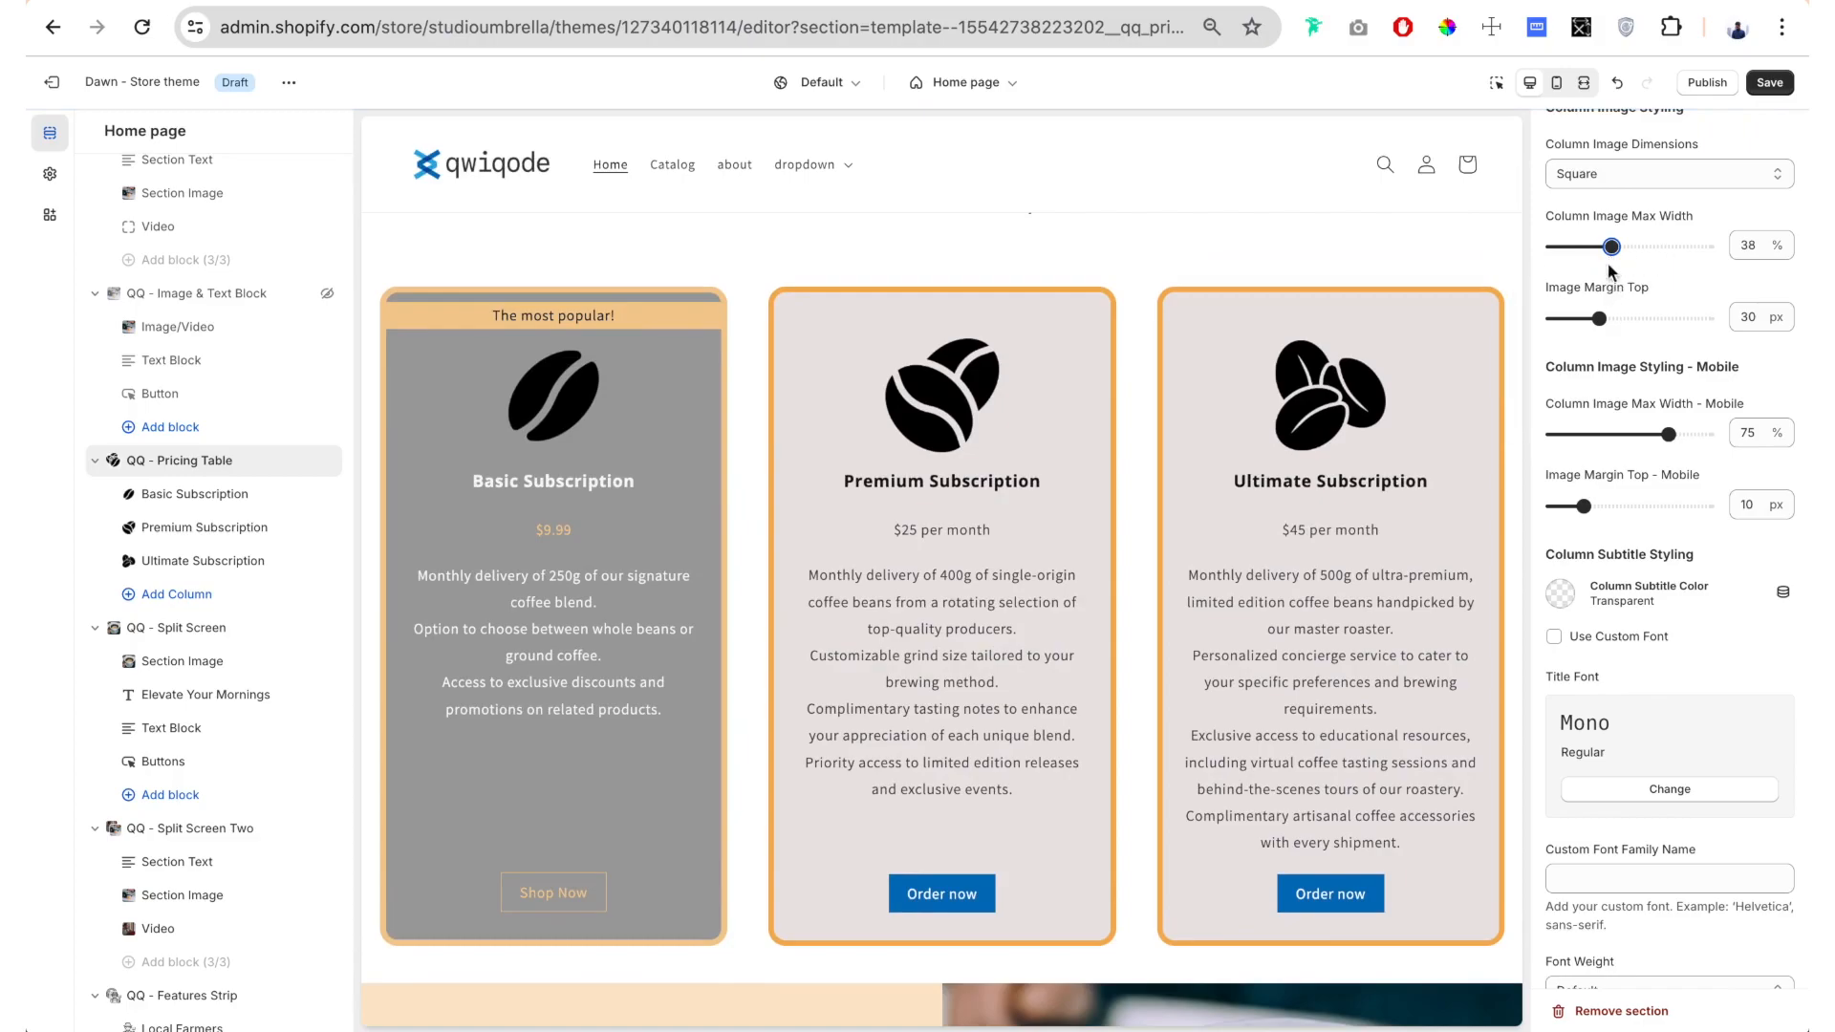
drag(1599, 318, 1626, 318)
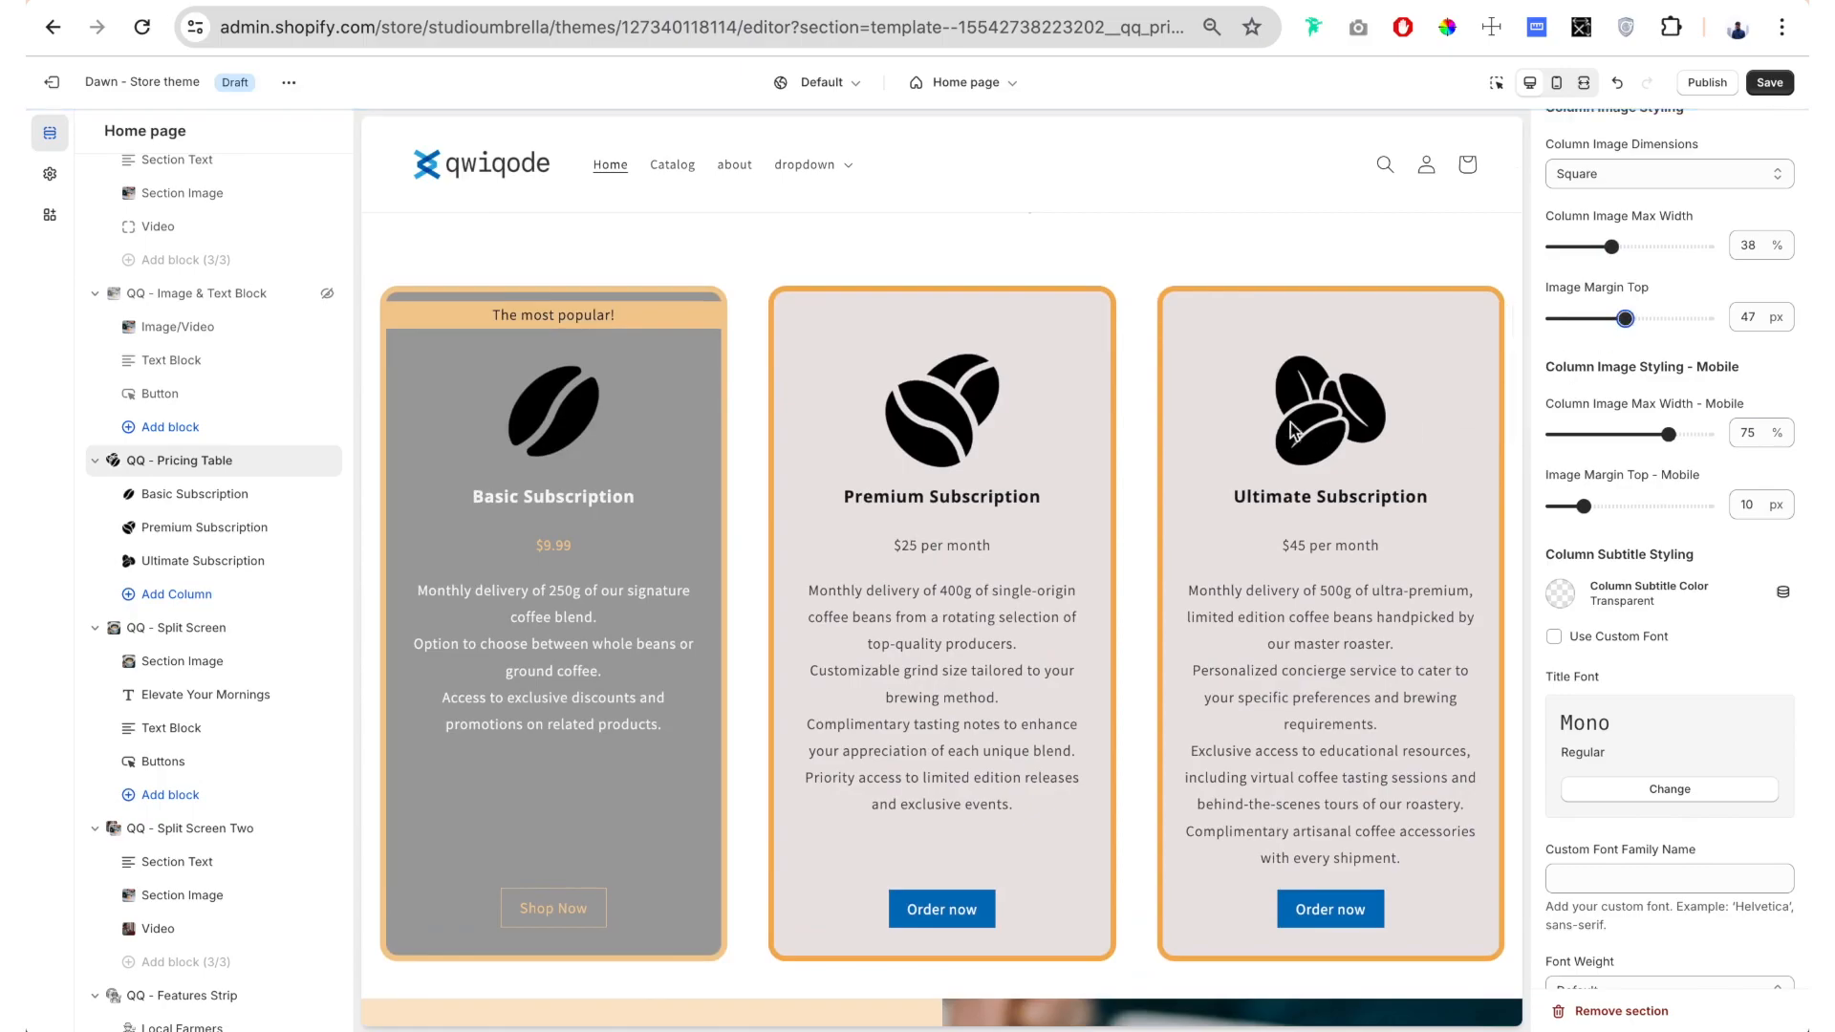
drag(1626, 318, 1581, 314)
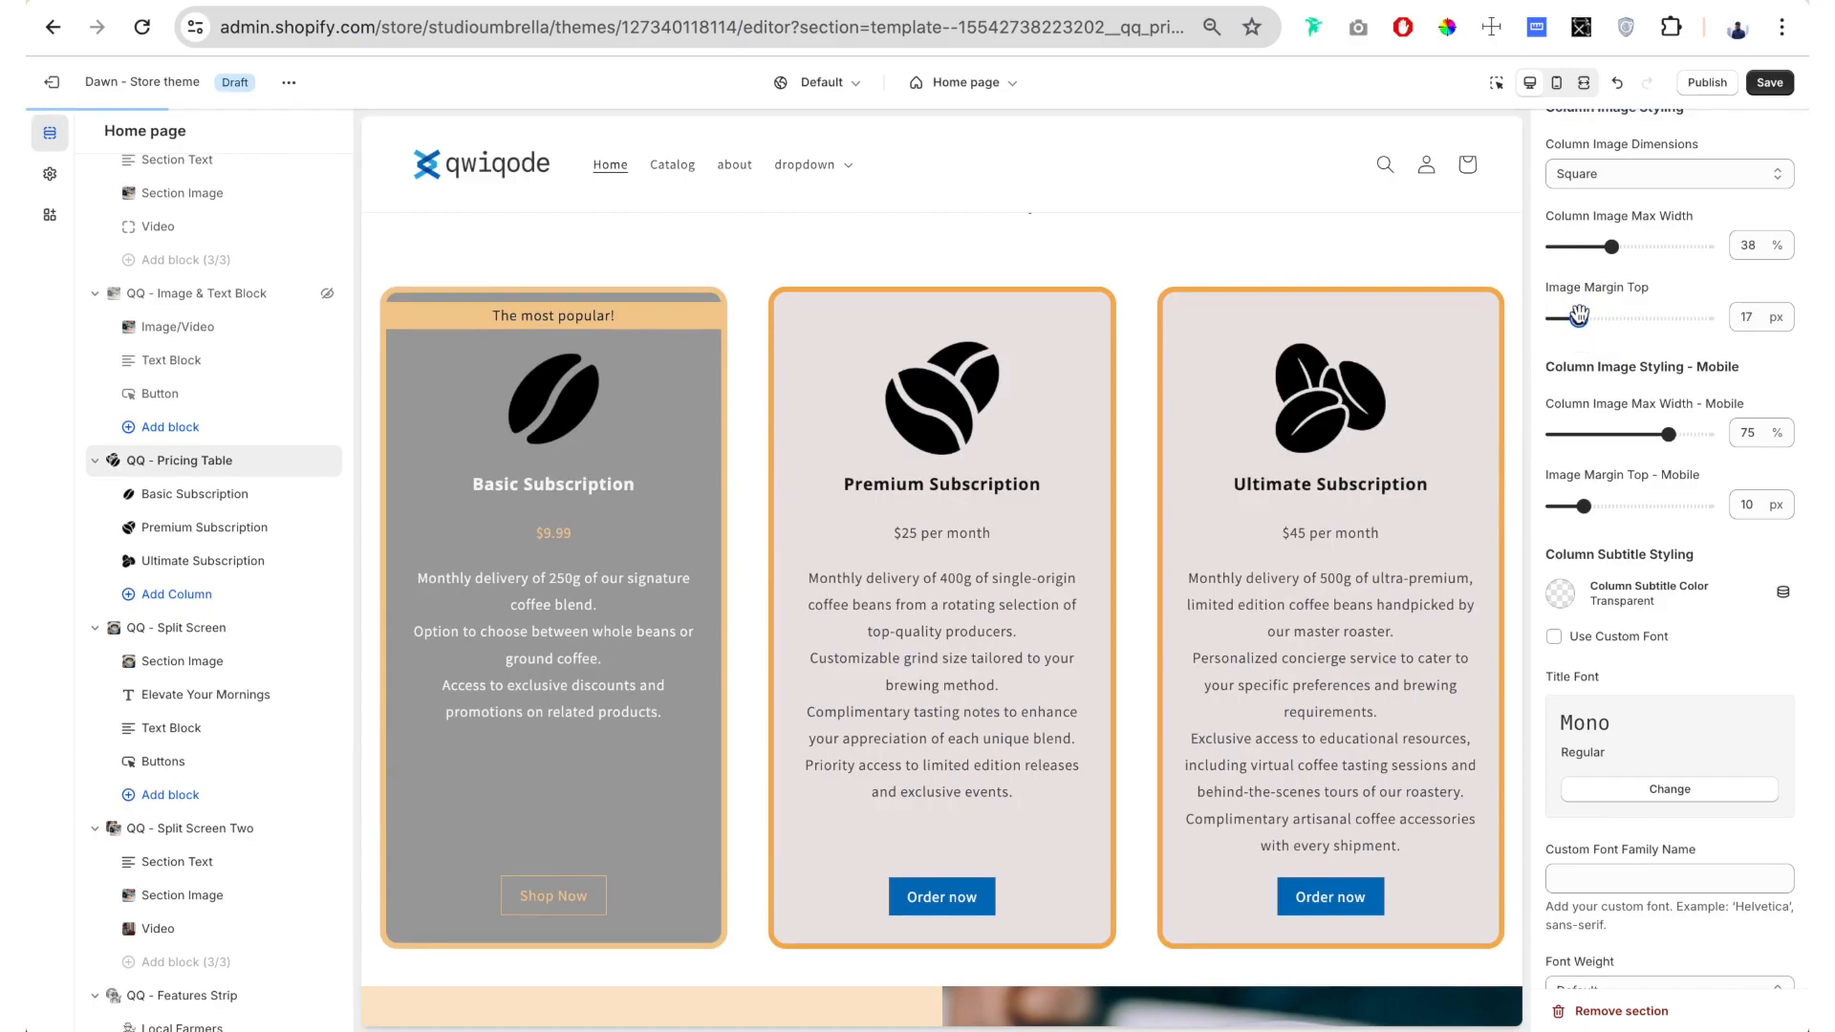
Examine the column subtitle styling options and the "The most popular!" label on the Basic Subscription column
scroll(1615, 136, down, 5)
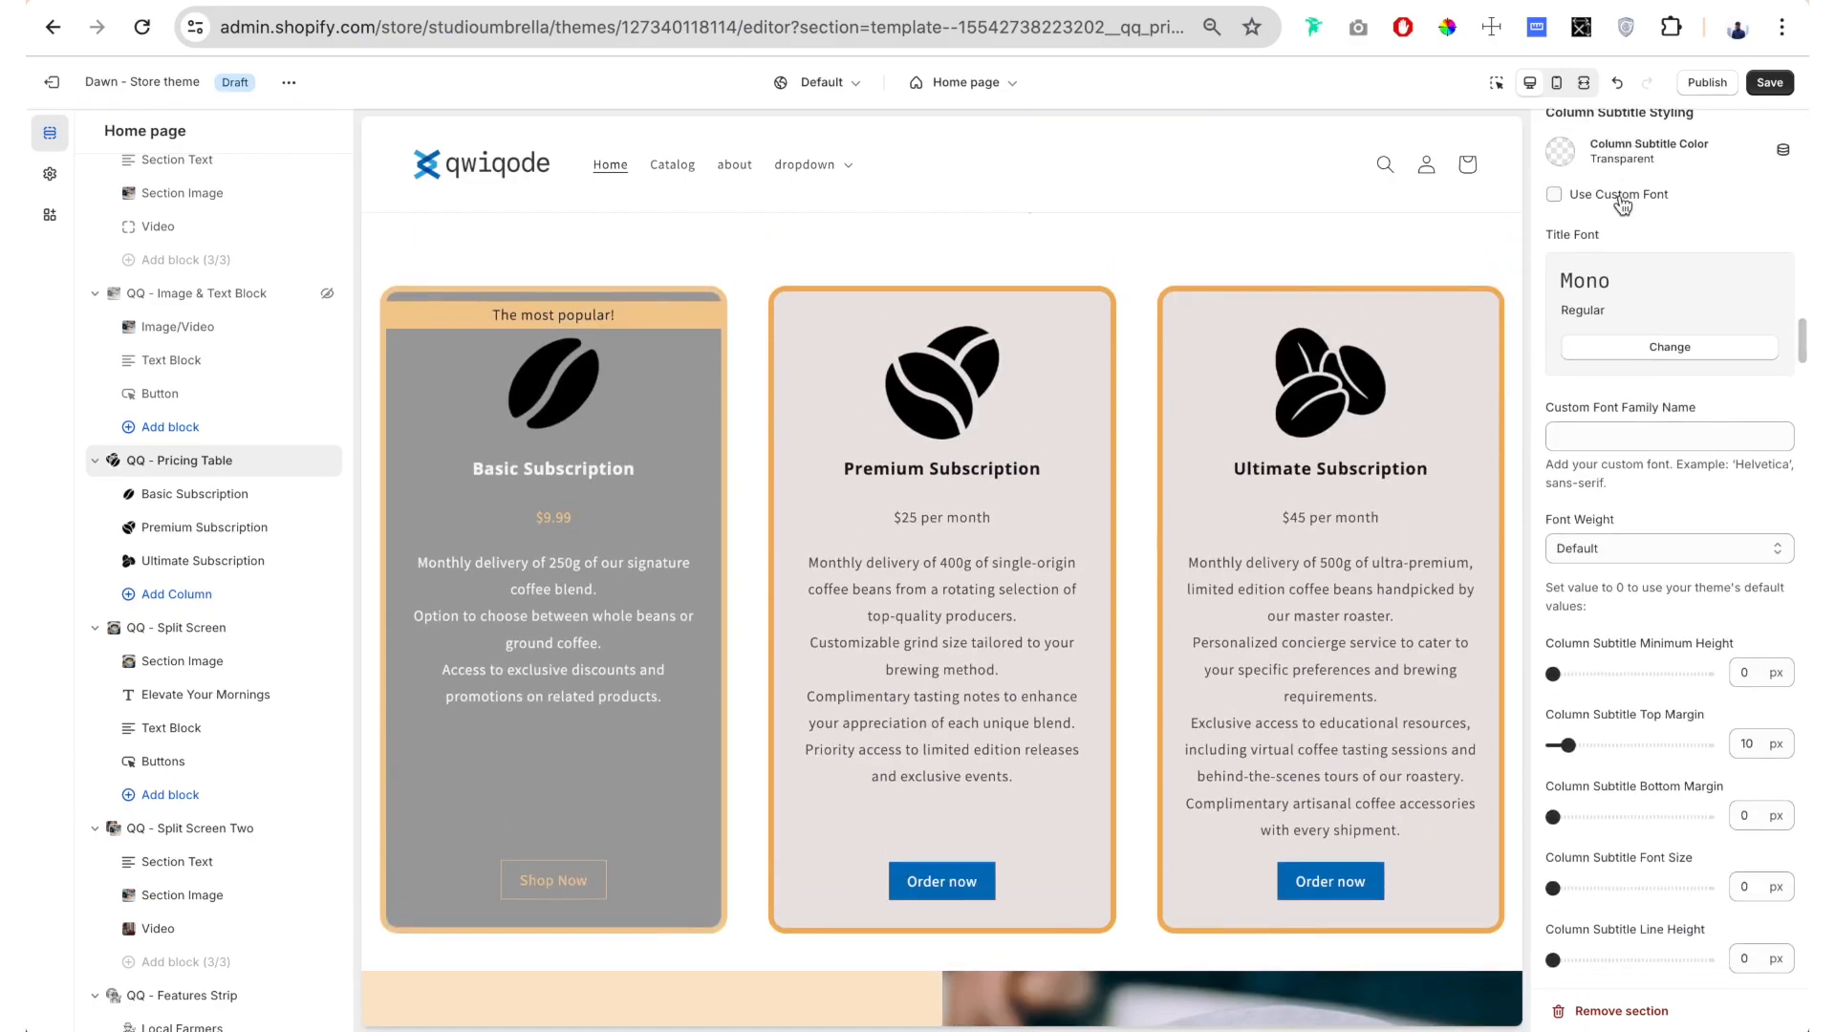
scroll(1620, 201, up, 1)
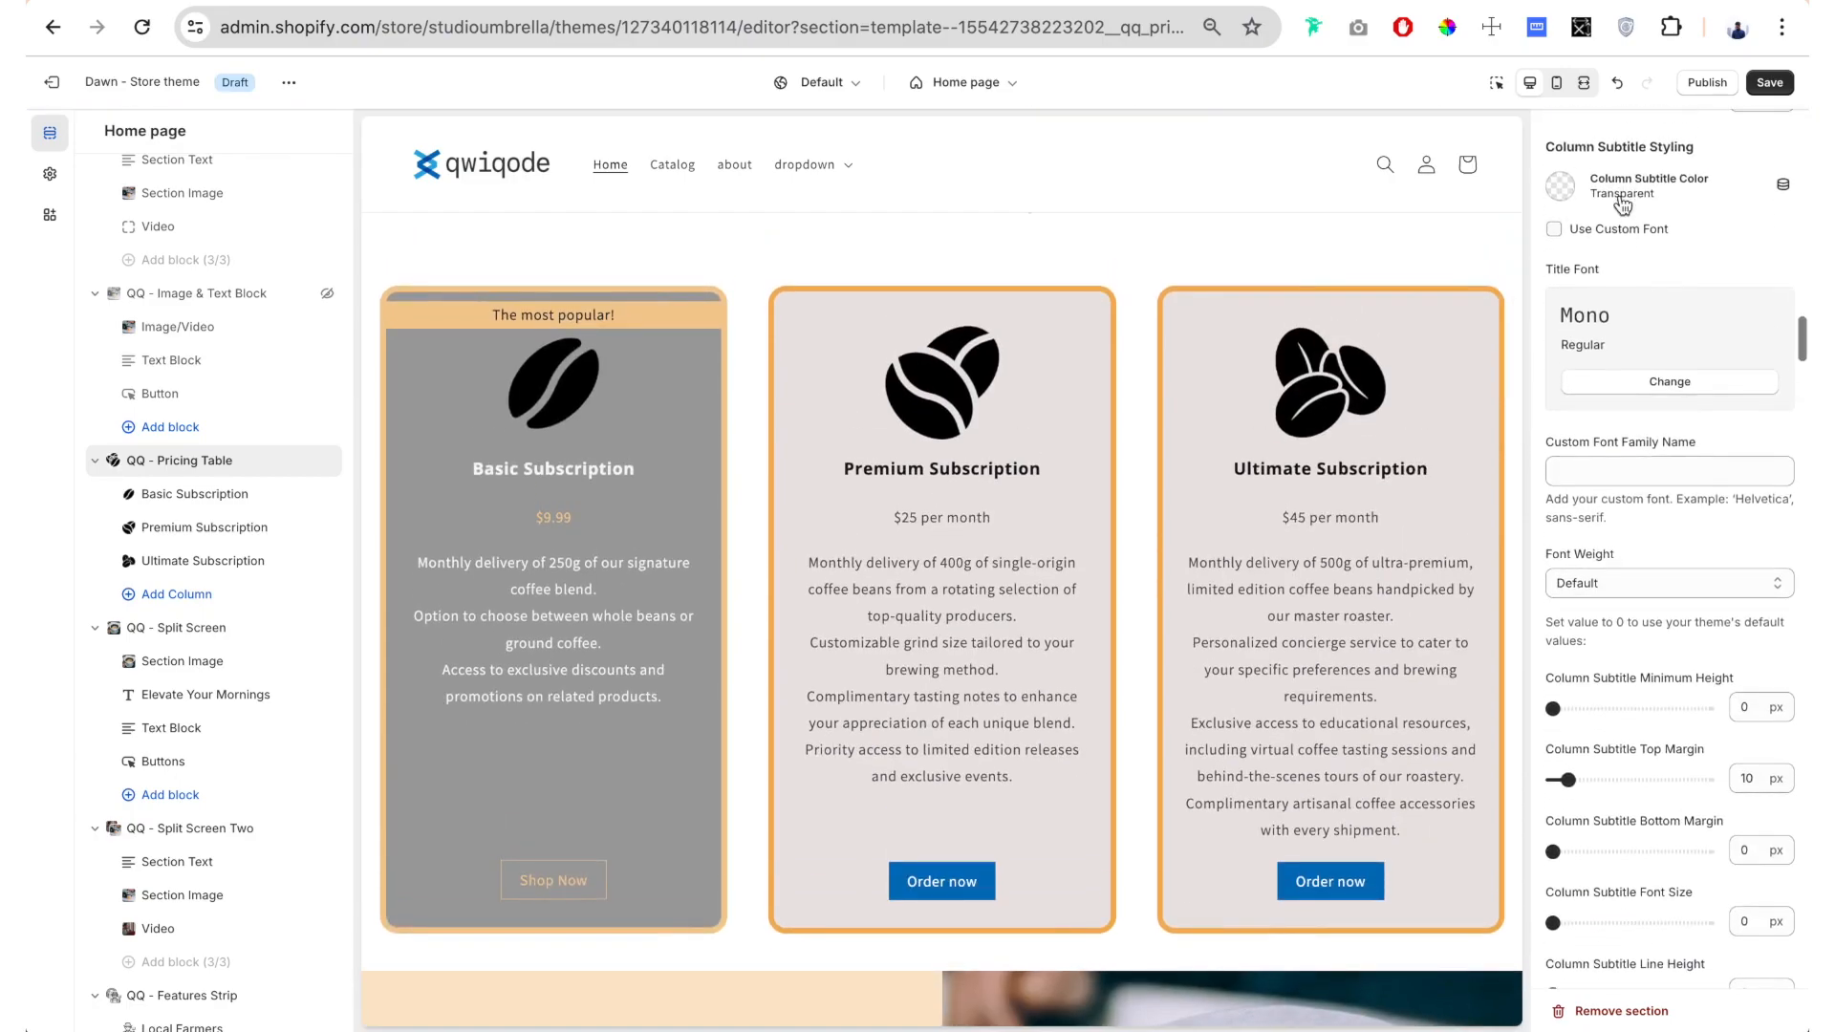
click(1564, 190)
scroll(1626, 374, up, 1)
scroll(1627, 374, down, 1)
scroll(1627, 375, up, 1)
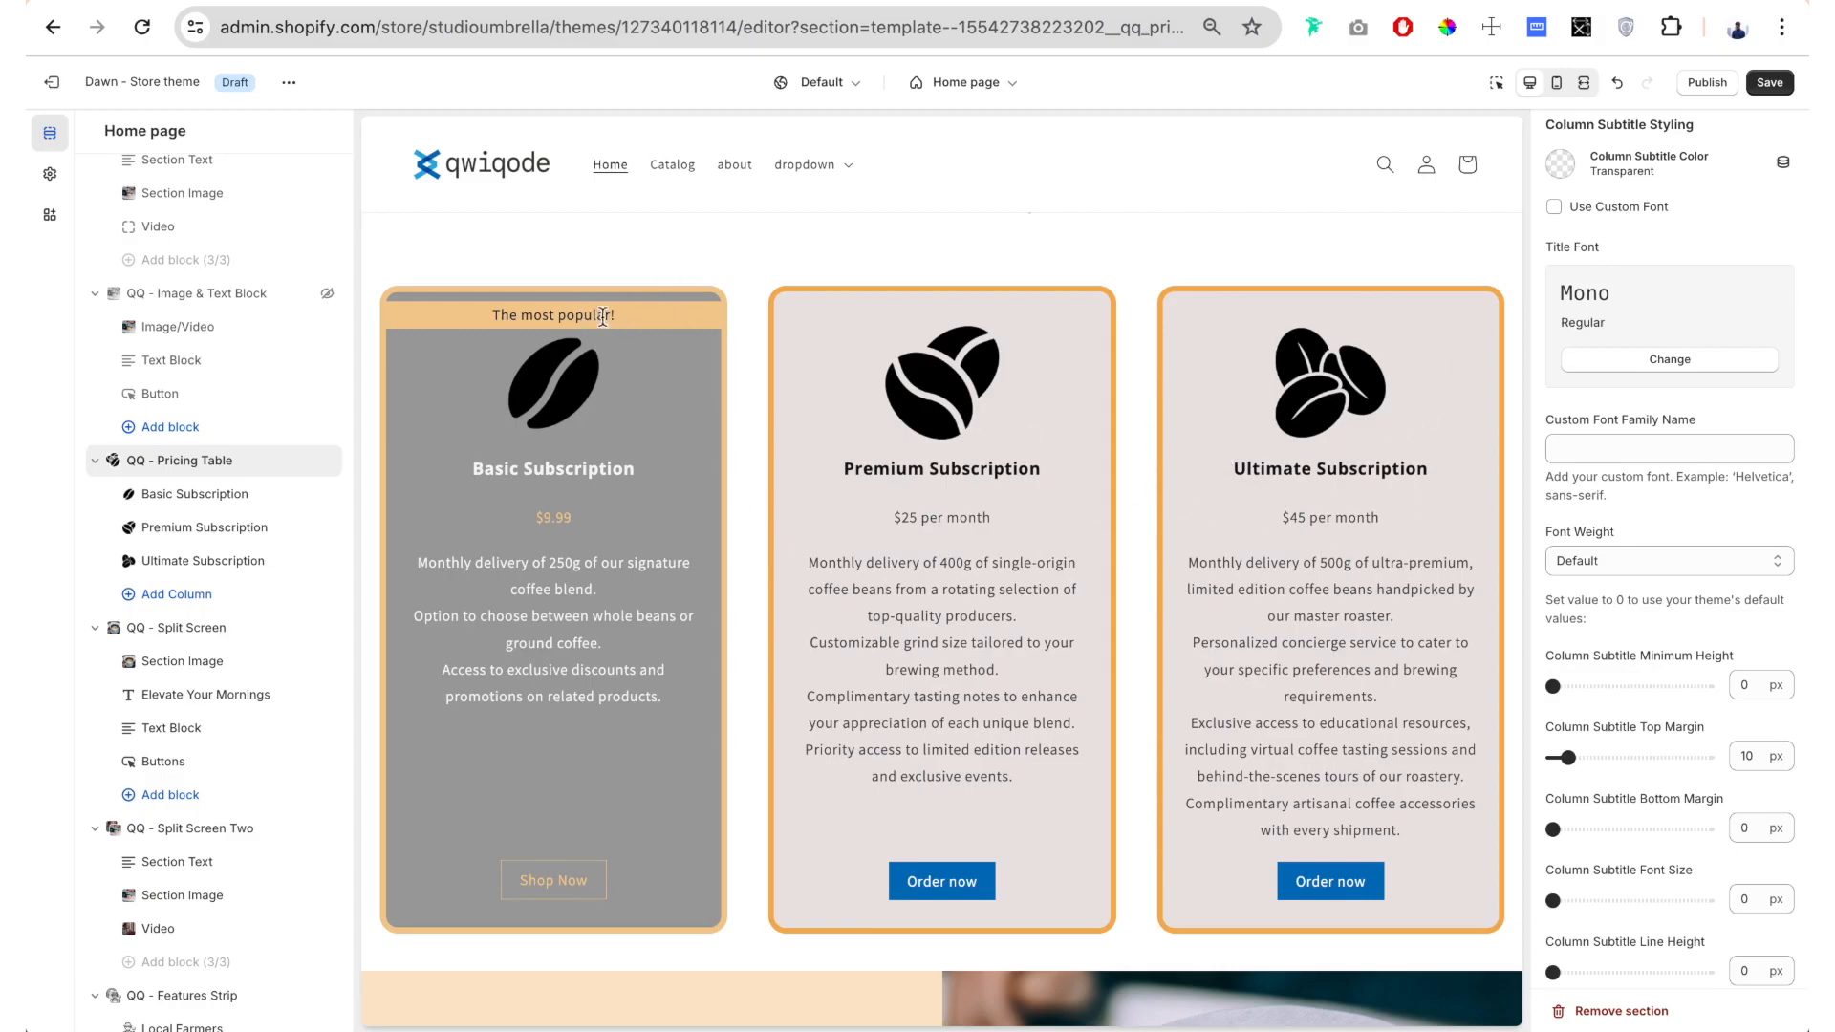
scroll(1611, 239, up, 2)
scroll(1613, 227, down, 2)
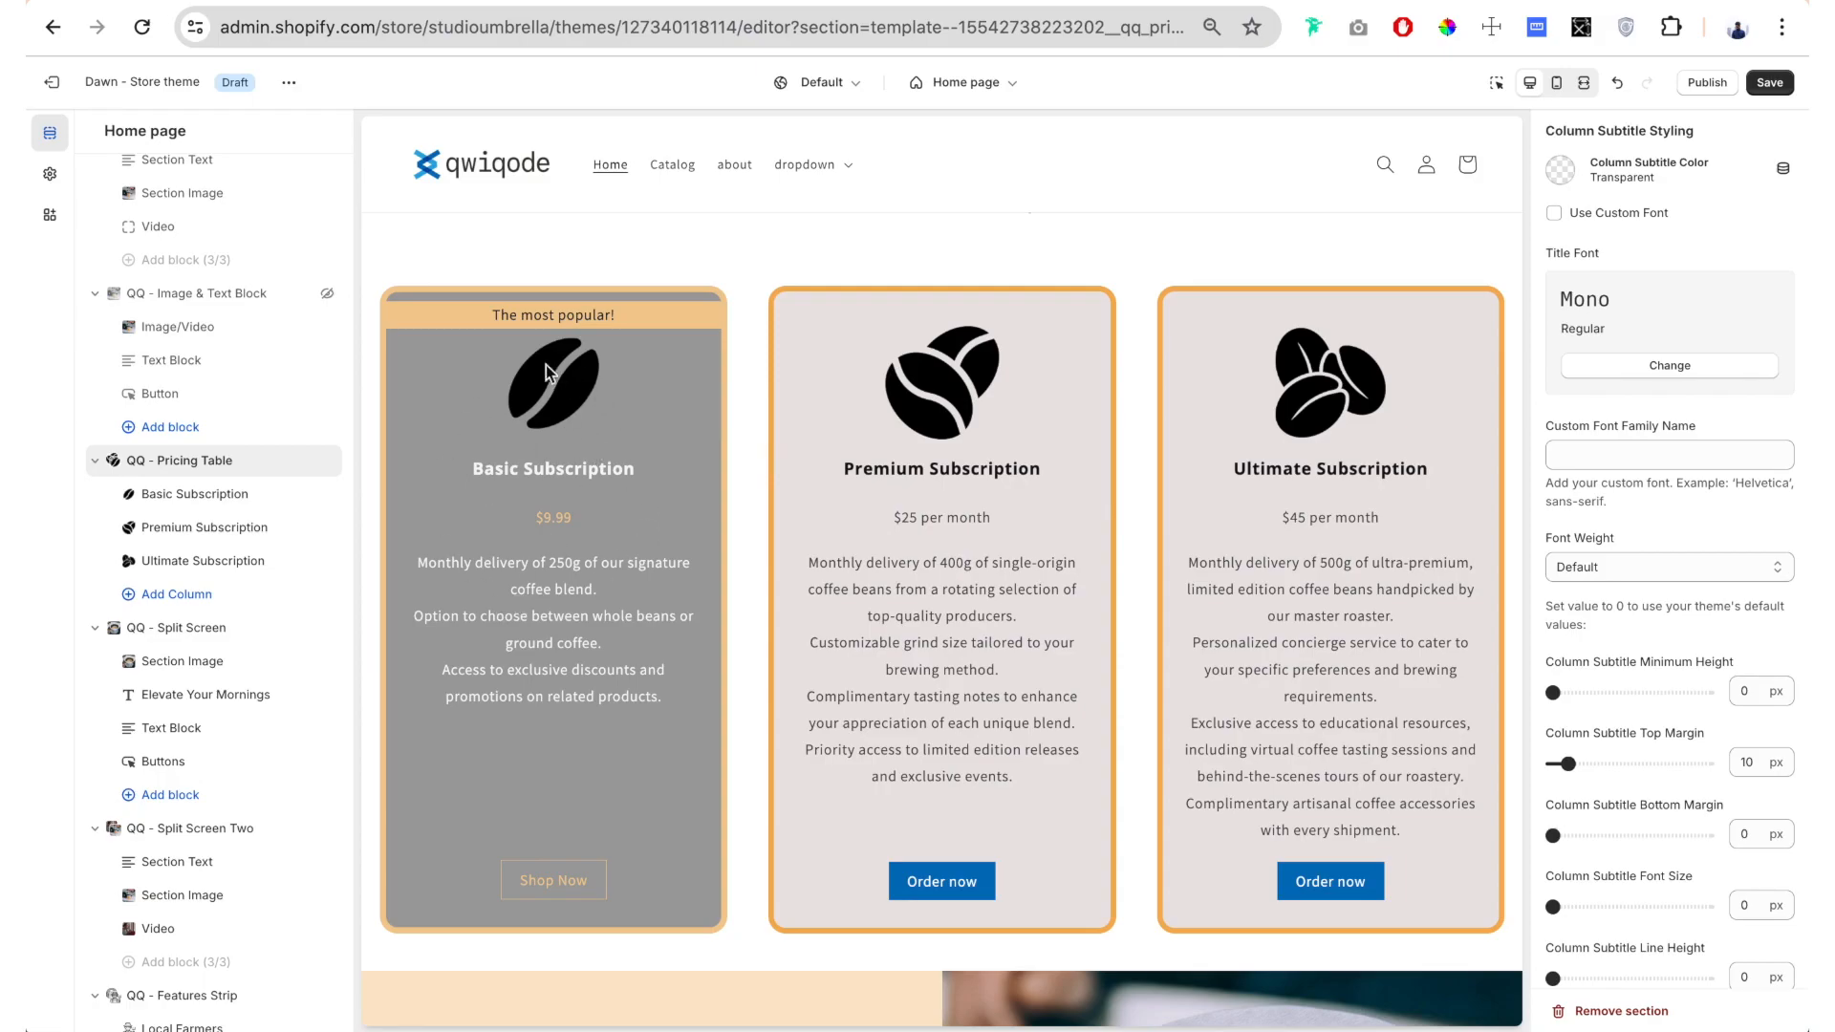
drag(491, 313, 628, 325)
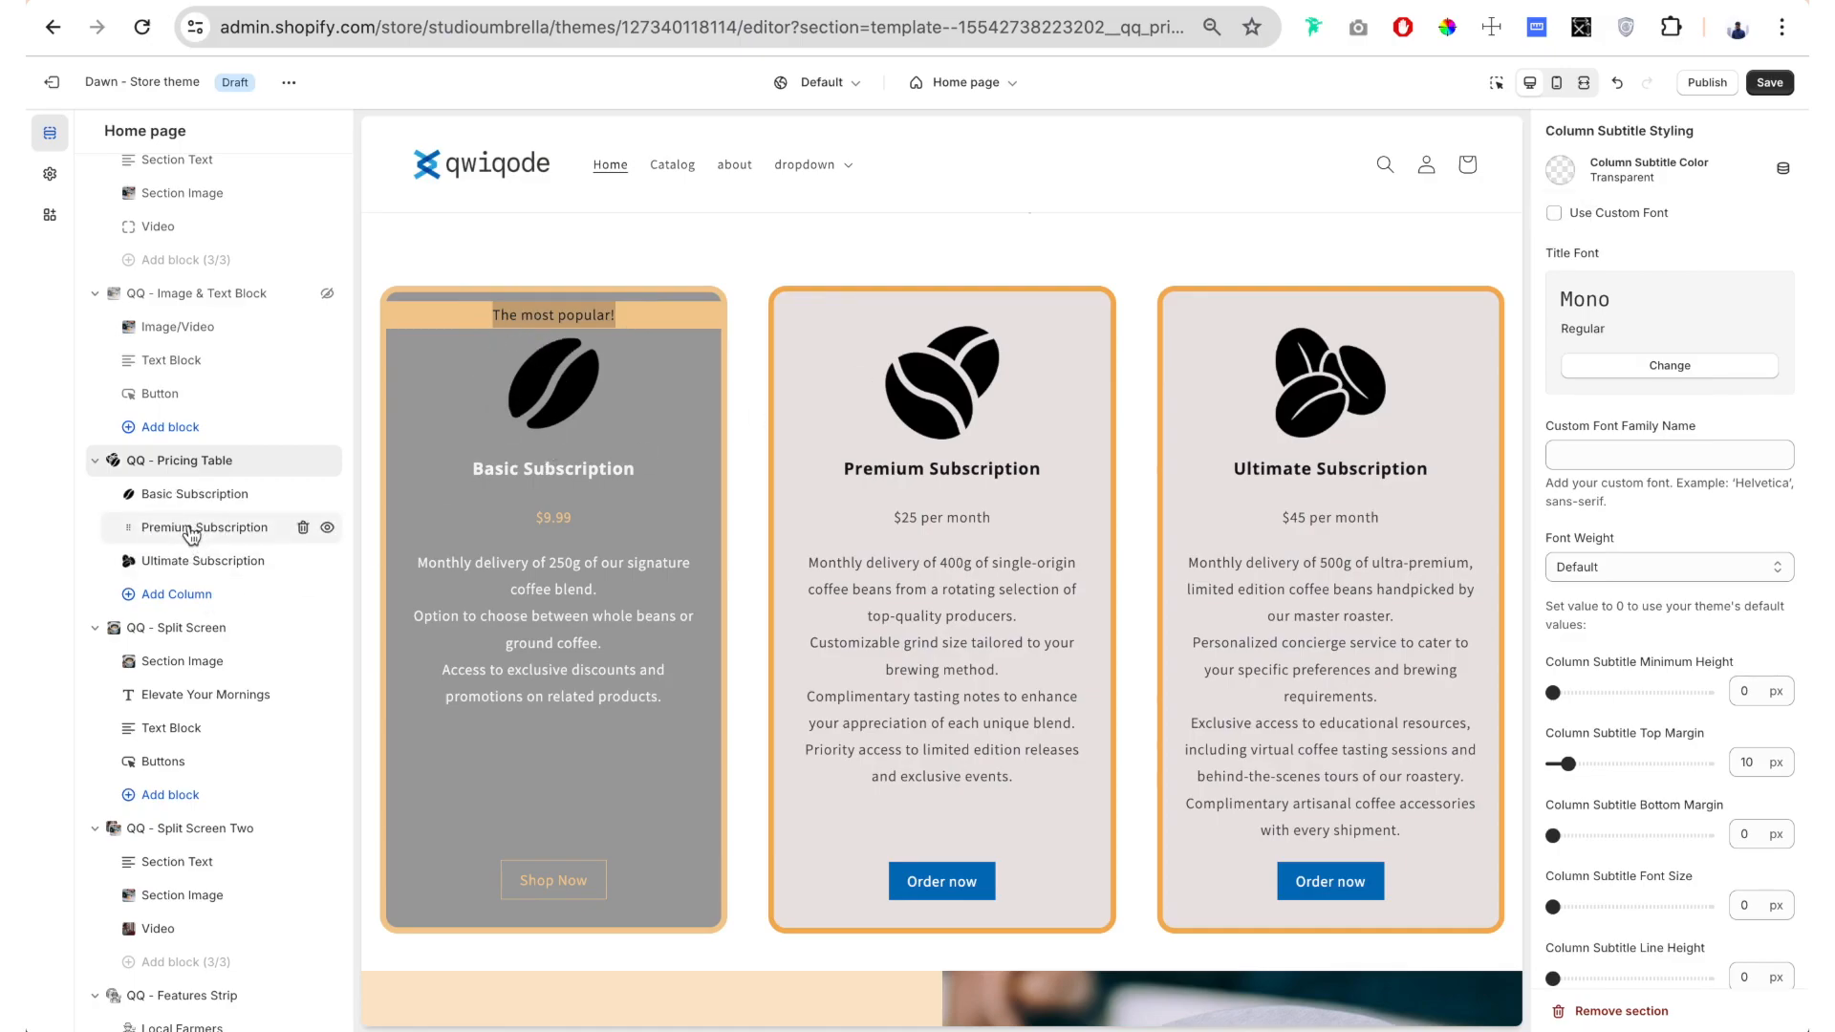
Add the subtitle "The best value!" to the Premium Subscription column and set the column subtitle color to #DD1D1D
click(192, 535)
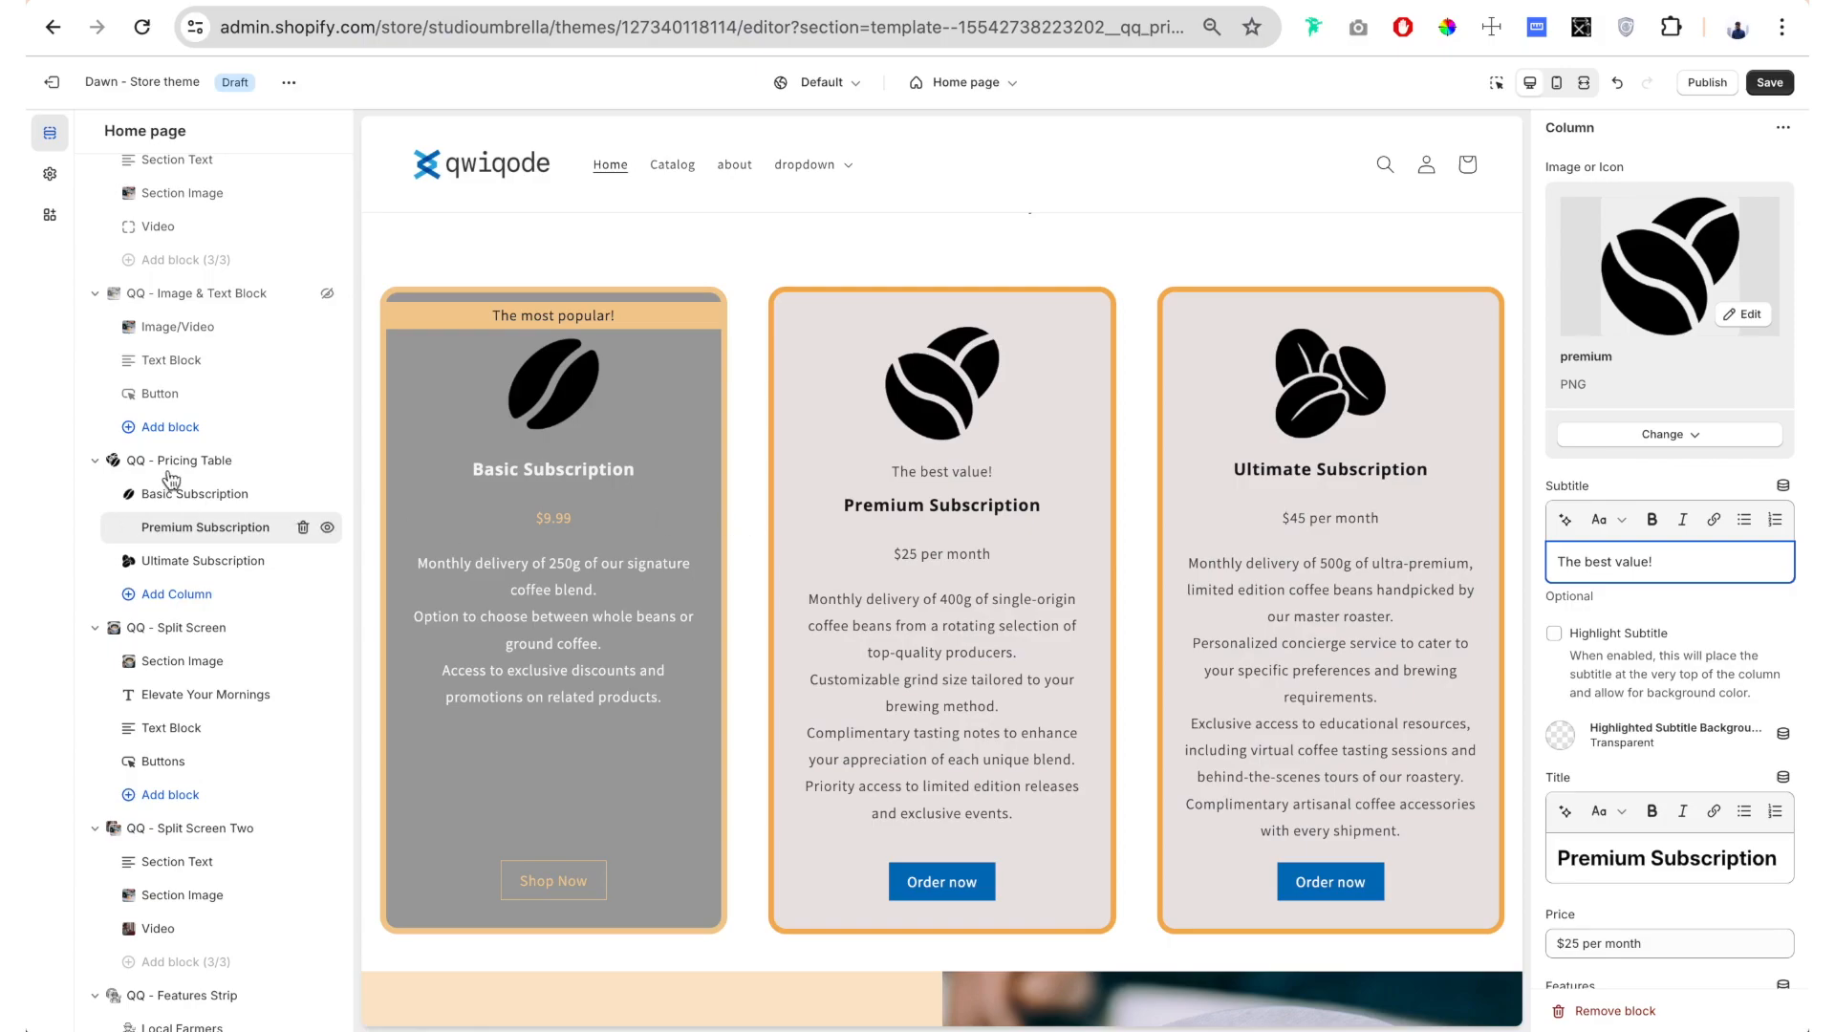
click(167, 469)
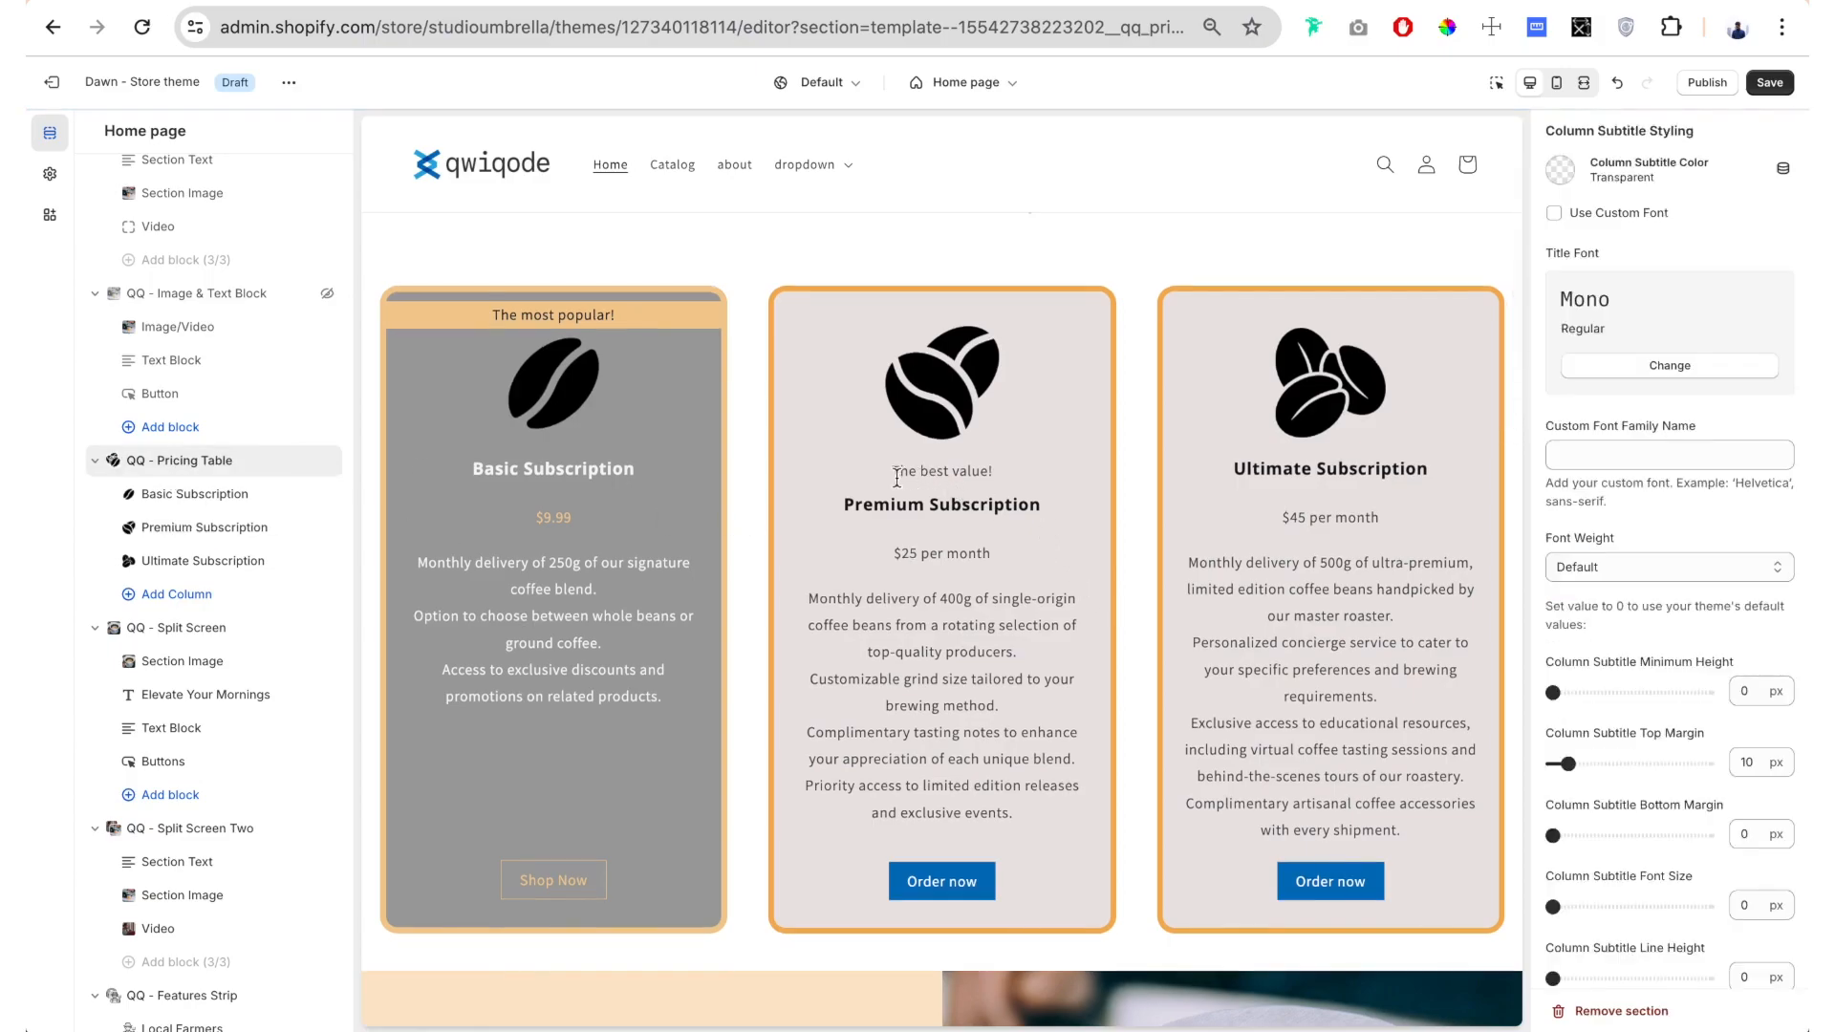
click(1560, 169)
click(1568, 507)
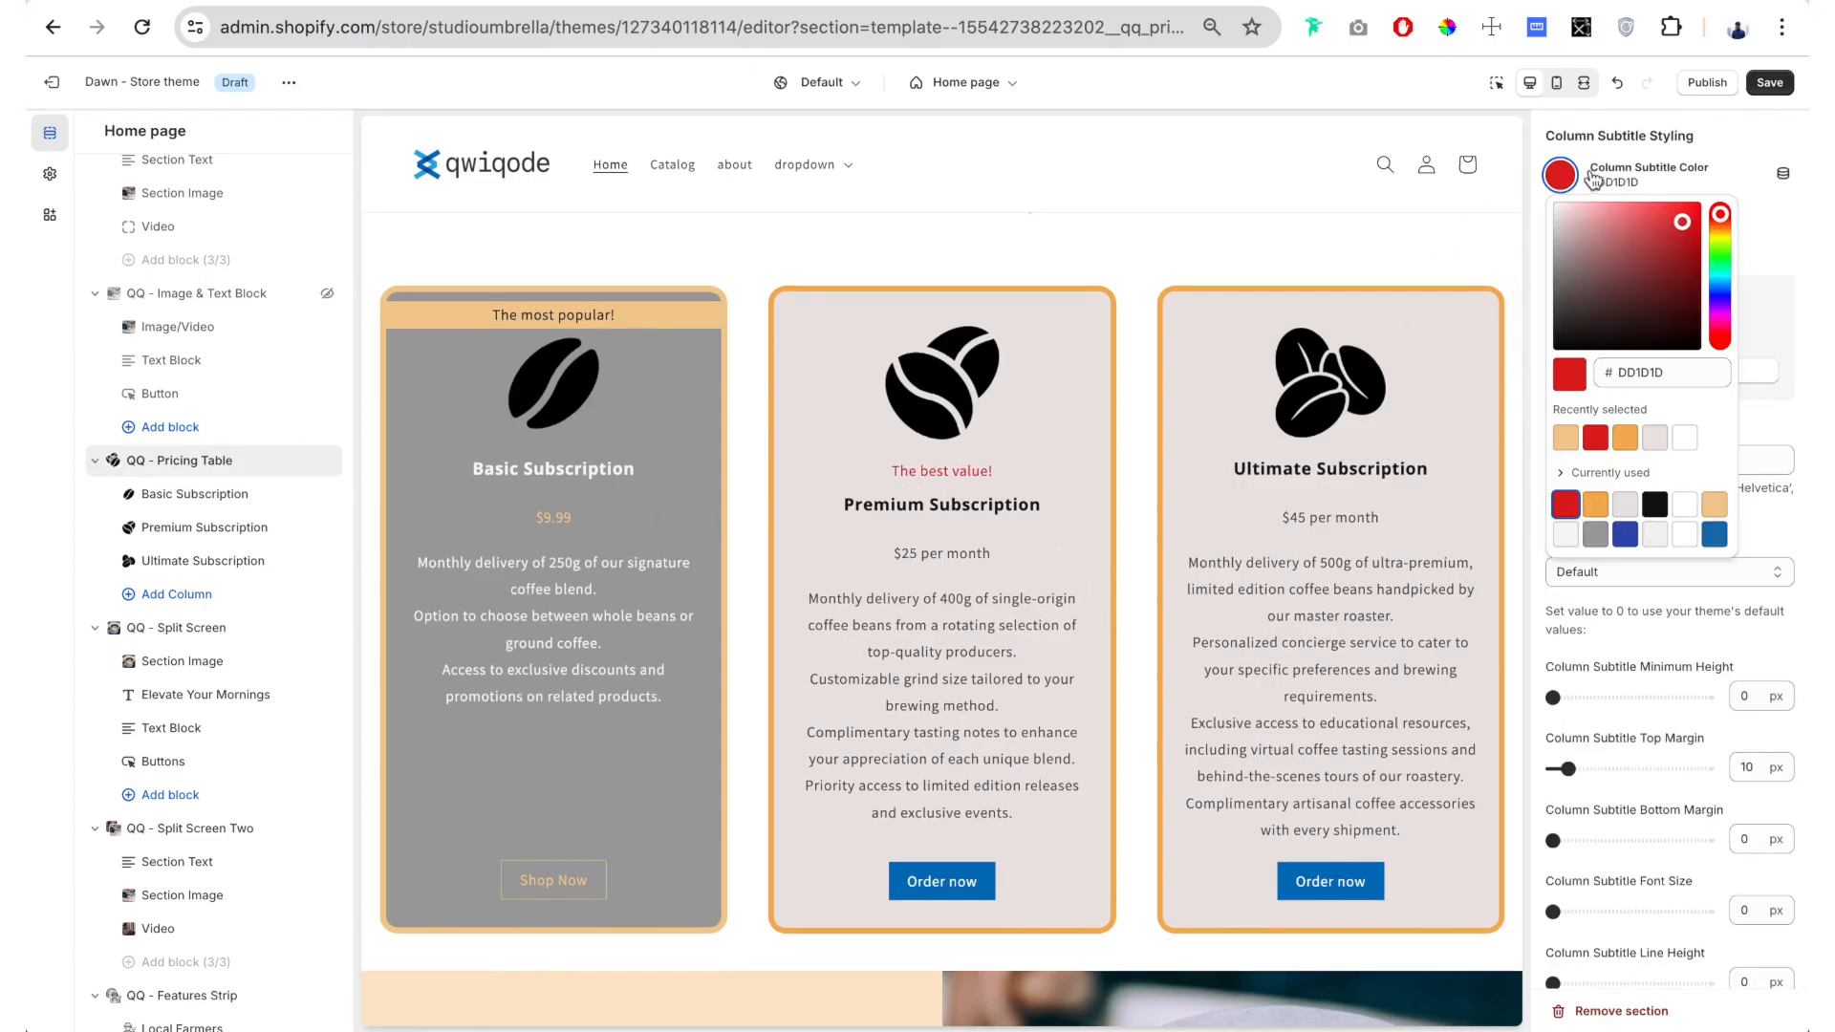
Enable a custom font for the column subtitles and choose Americana
click(1539, 203)
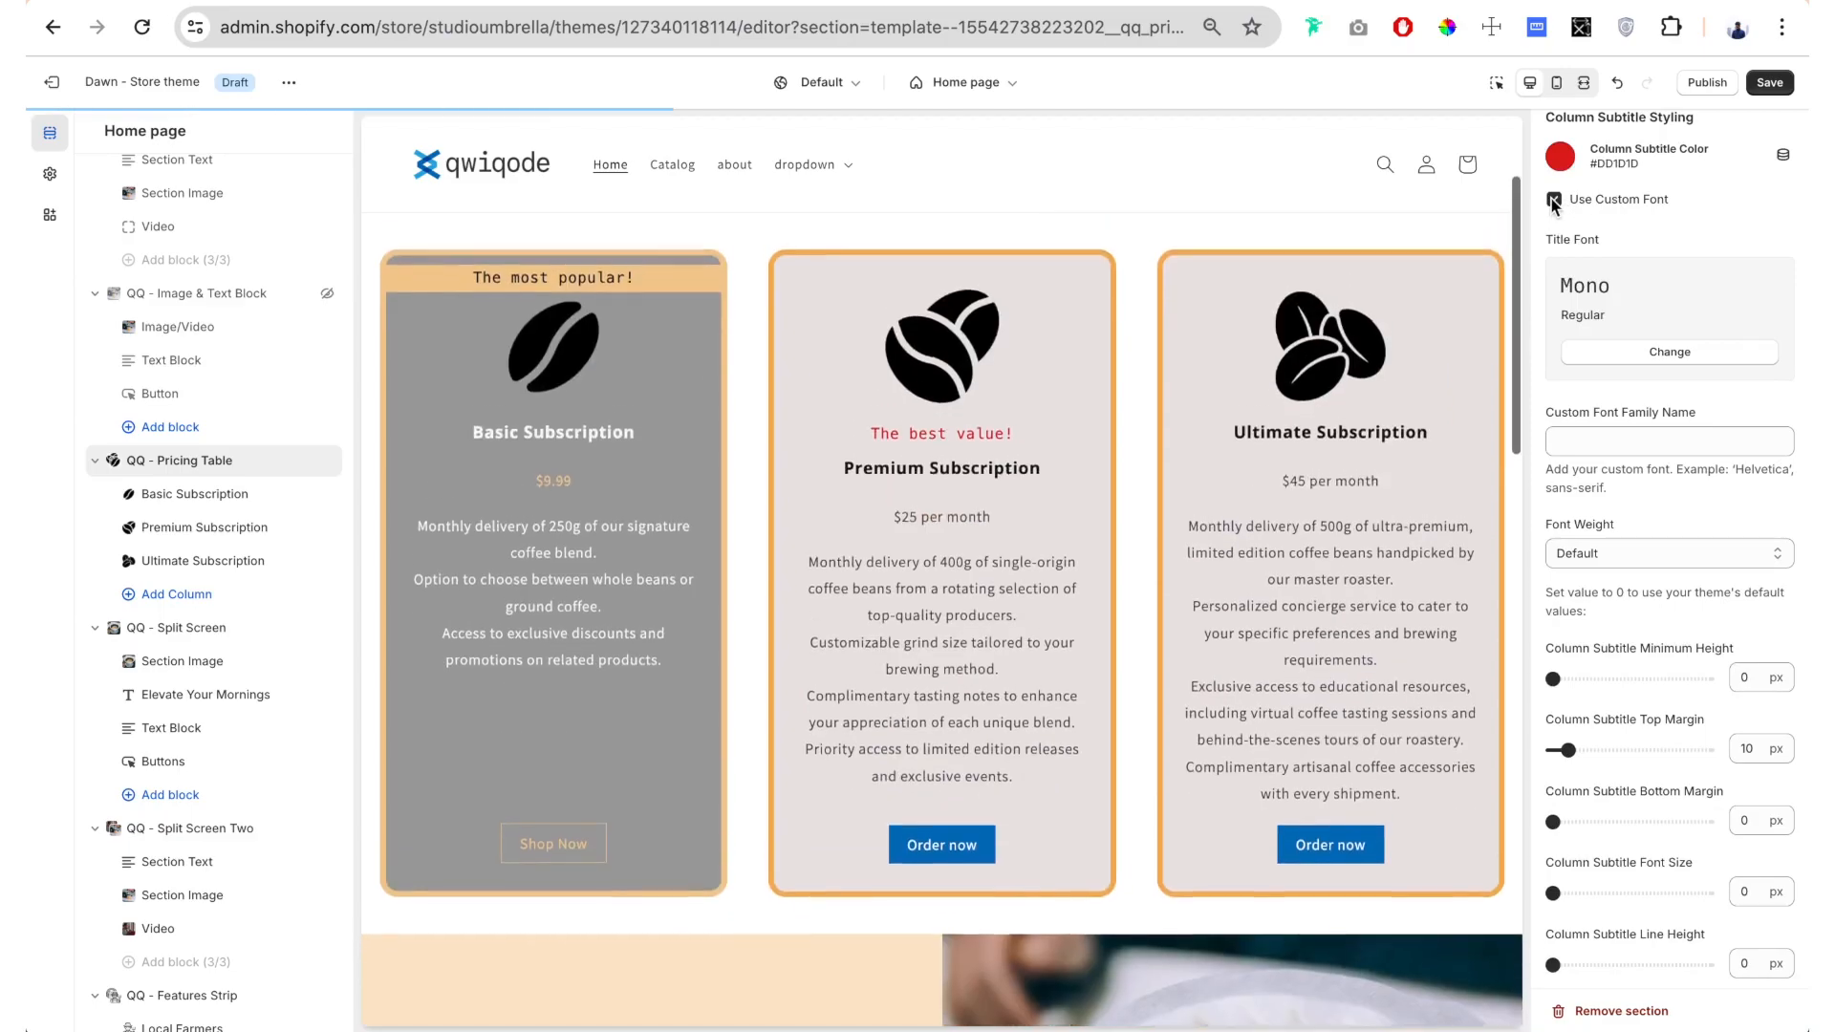
click(1686, 354)
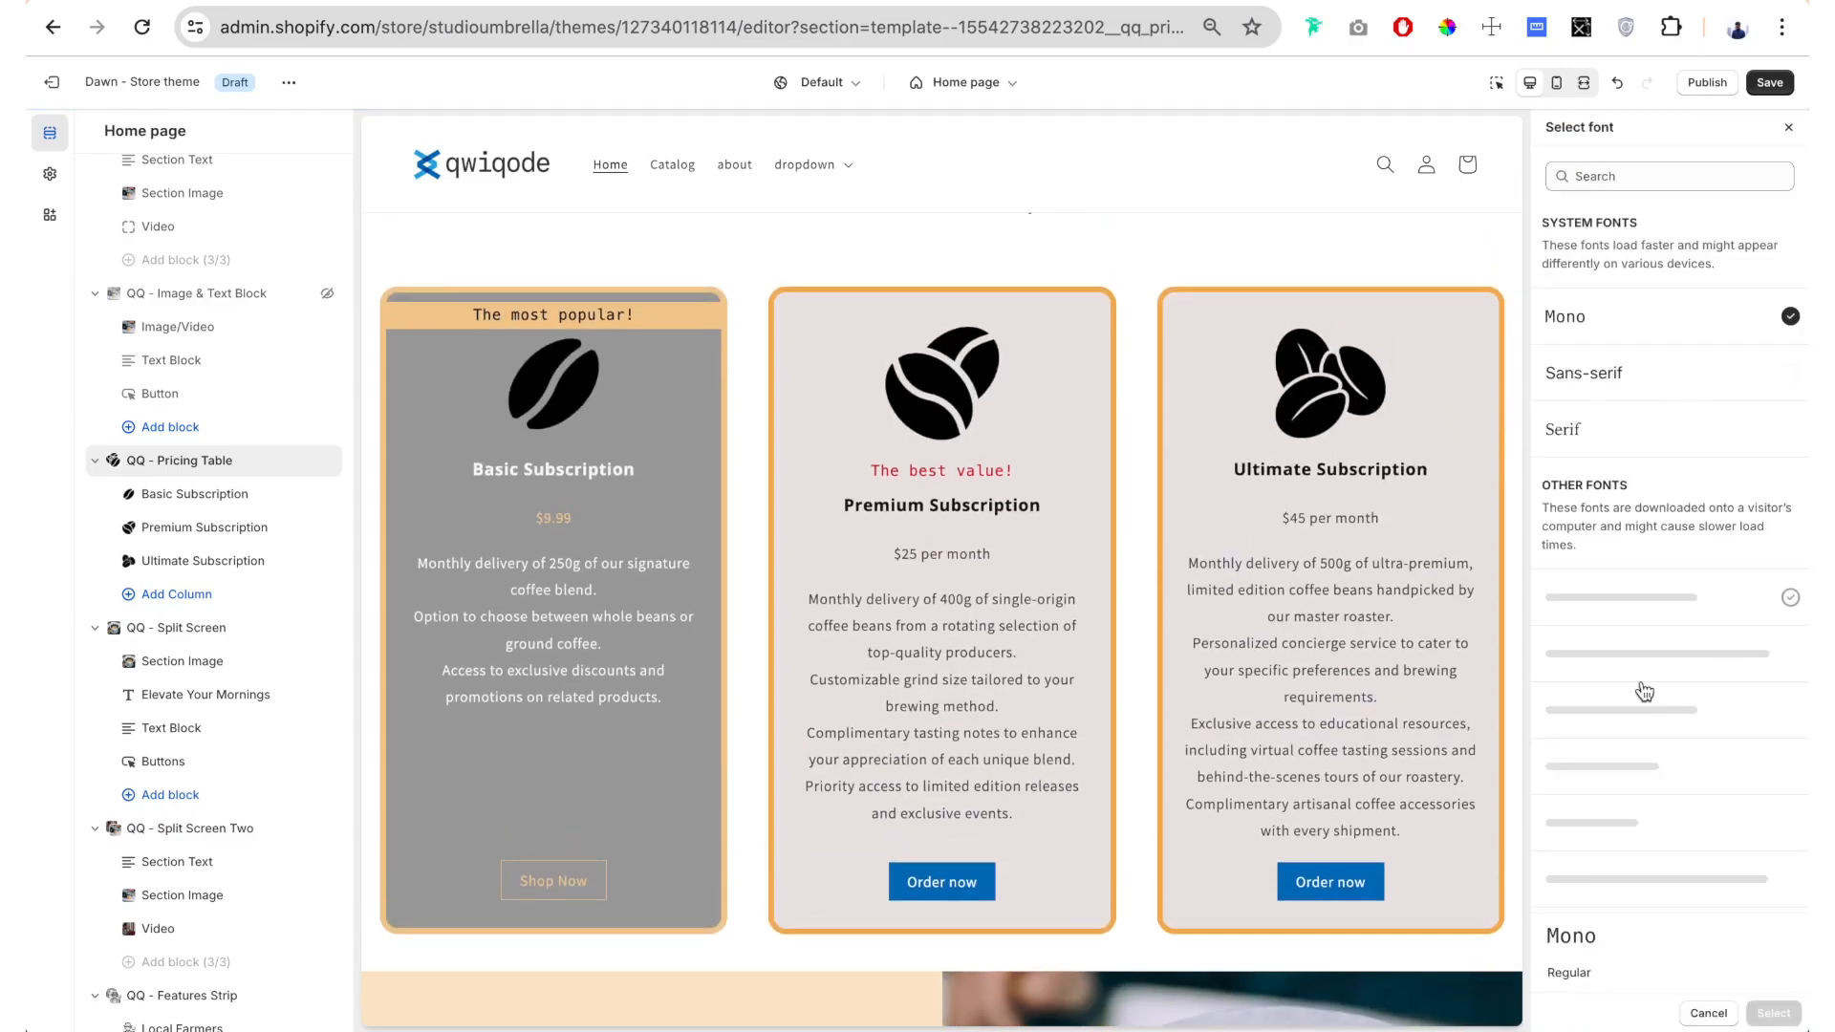
scroll(1642, 680, down, 4)
click(1597, 597)
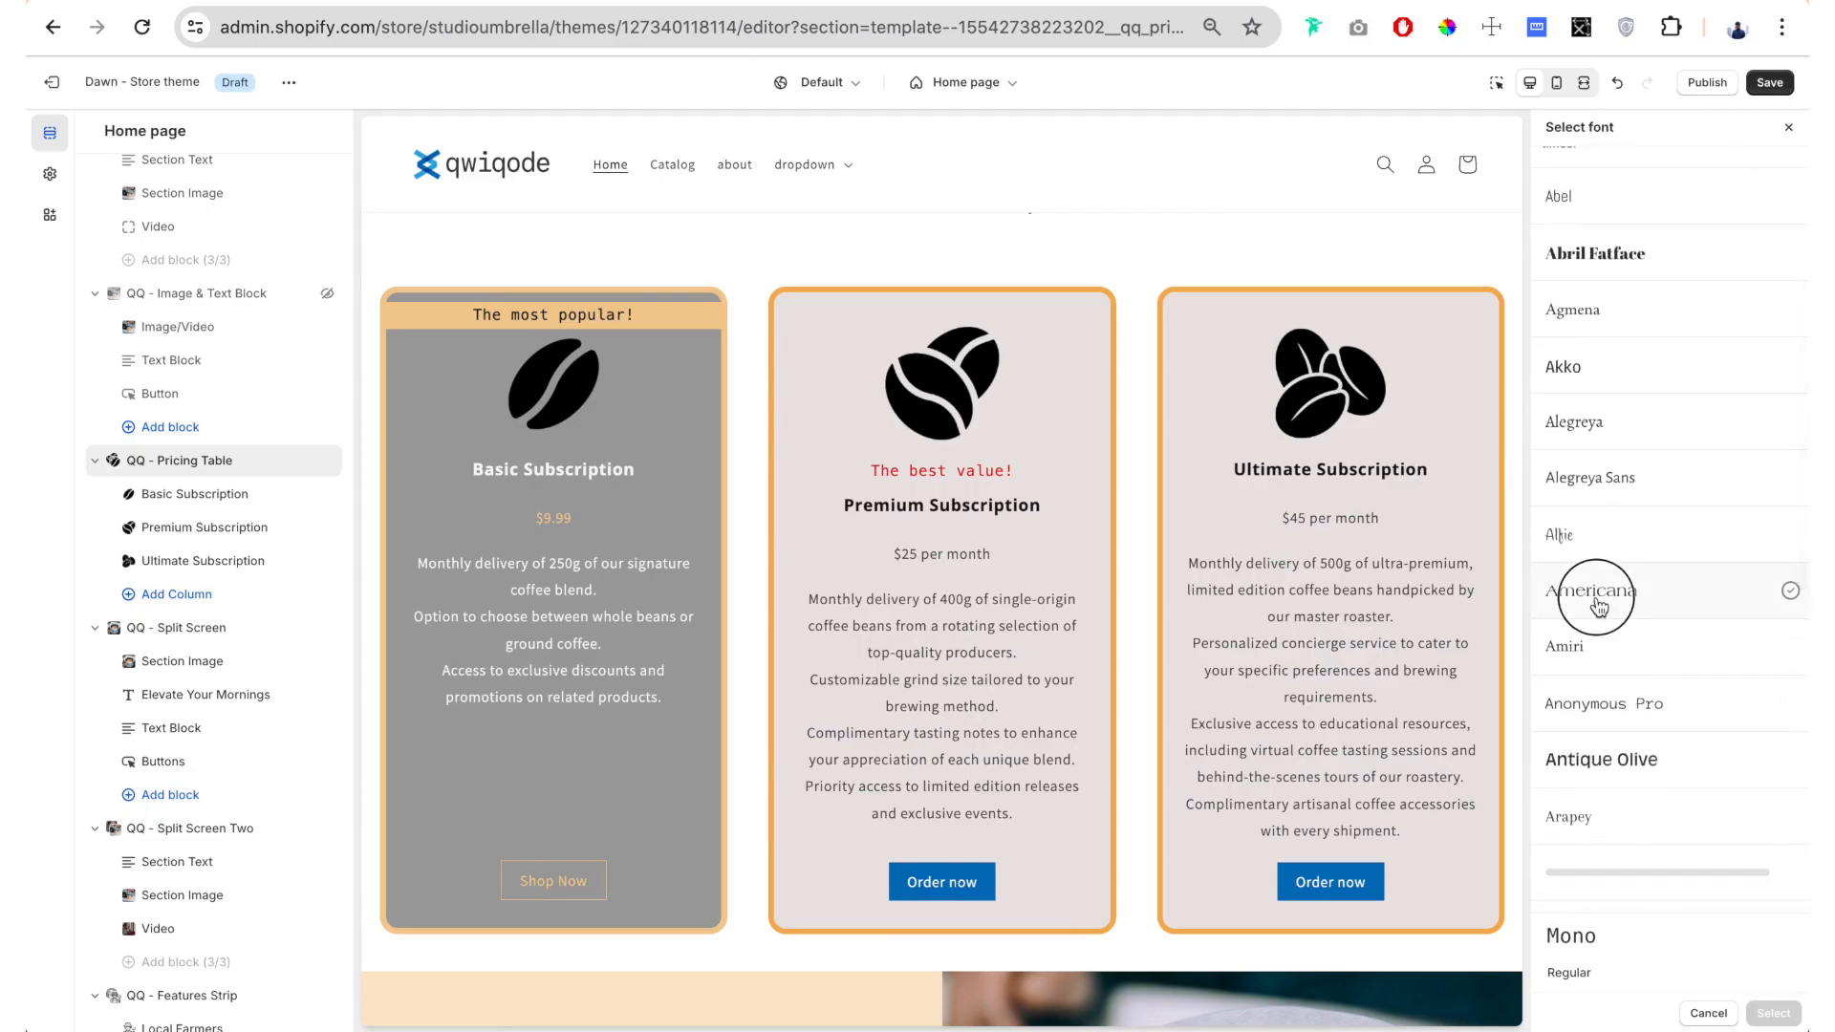
click(1774, 1014)
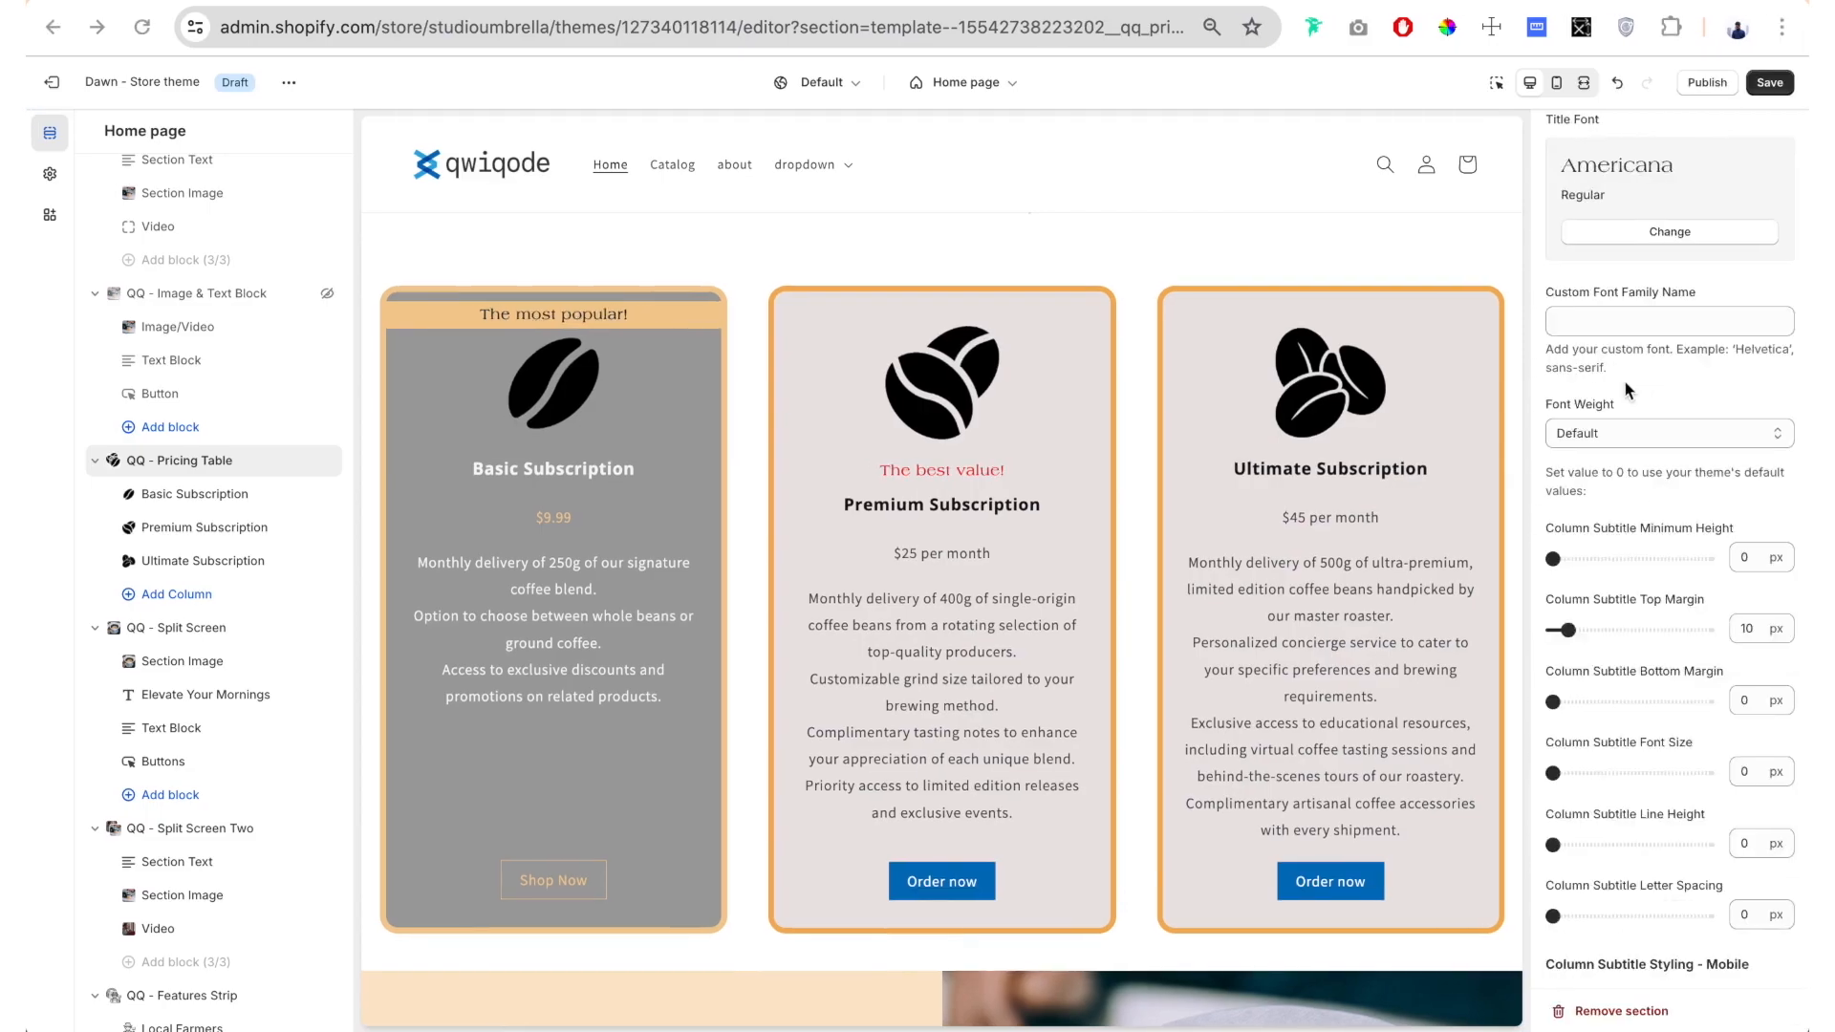
Set the custom font family name of the column subtitles to Helvetica
scroll(1625, 381, down, 1)
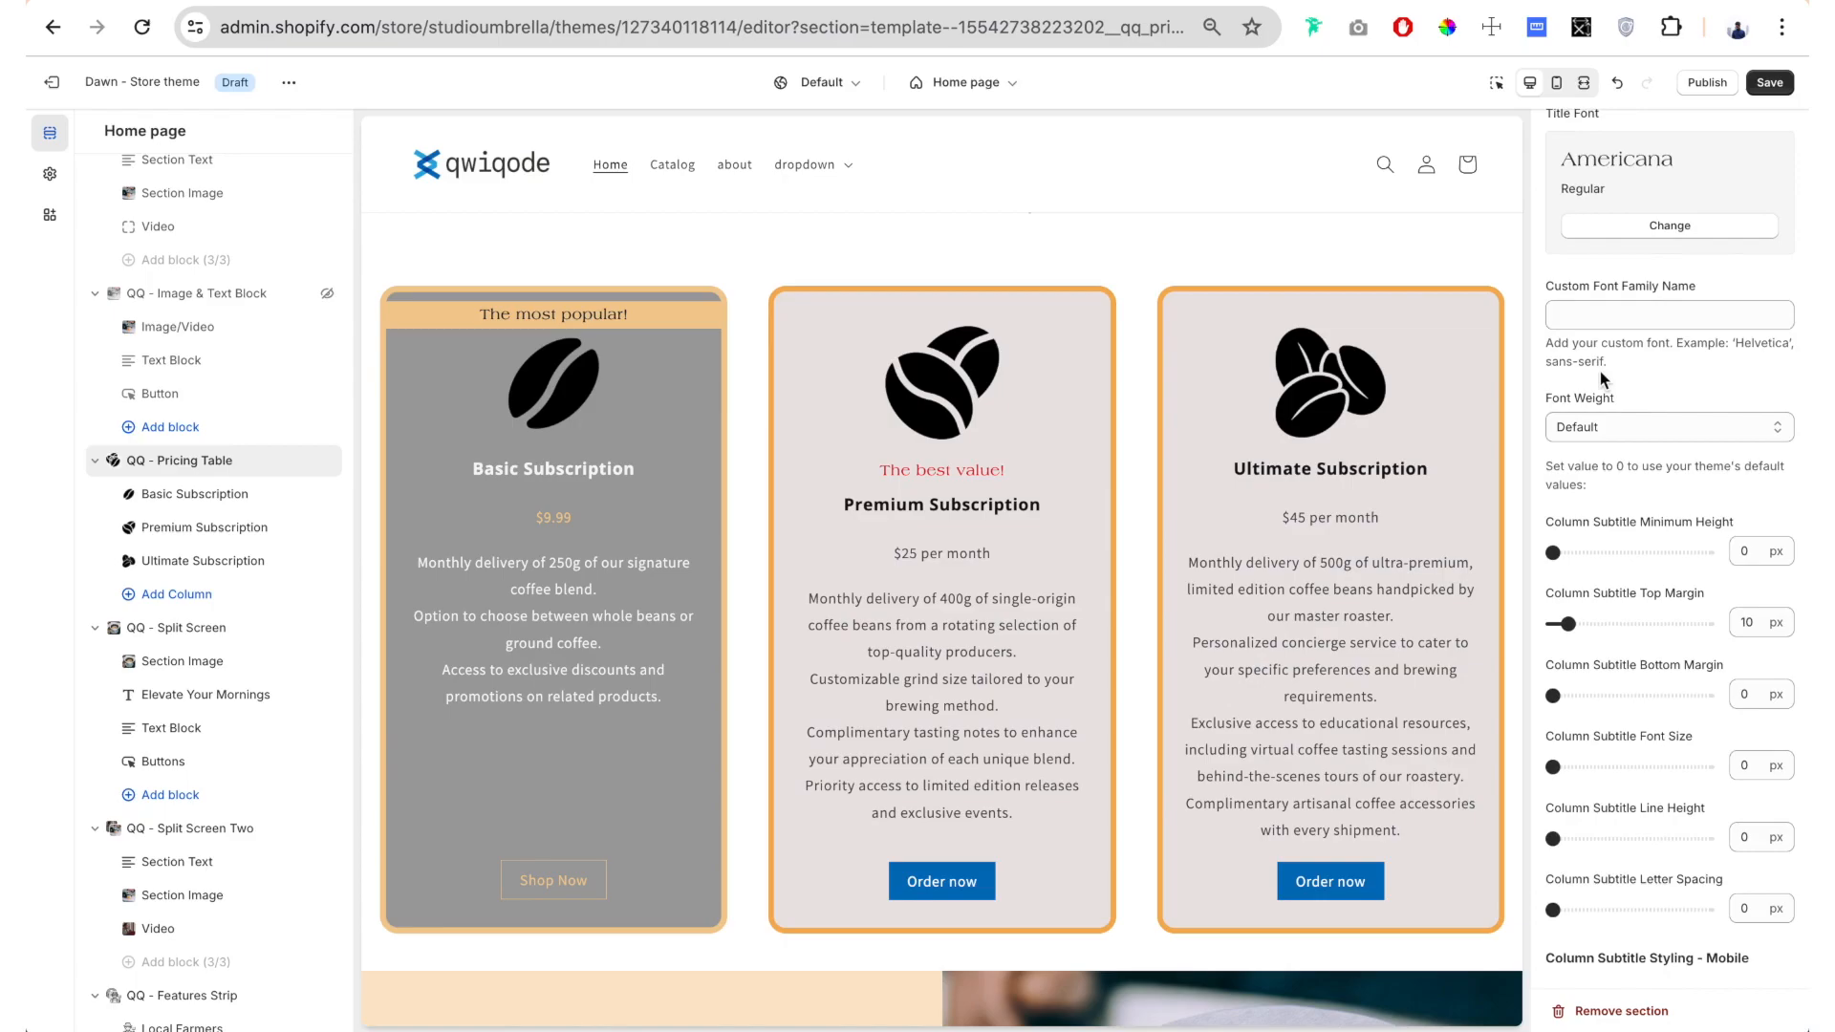
click(1605, 315)
text(Helvetica)
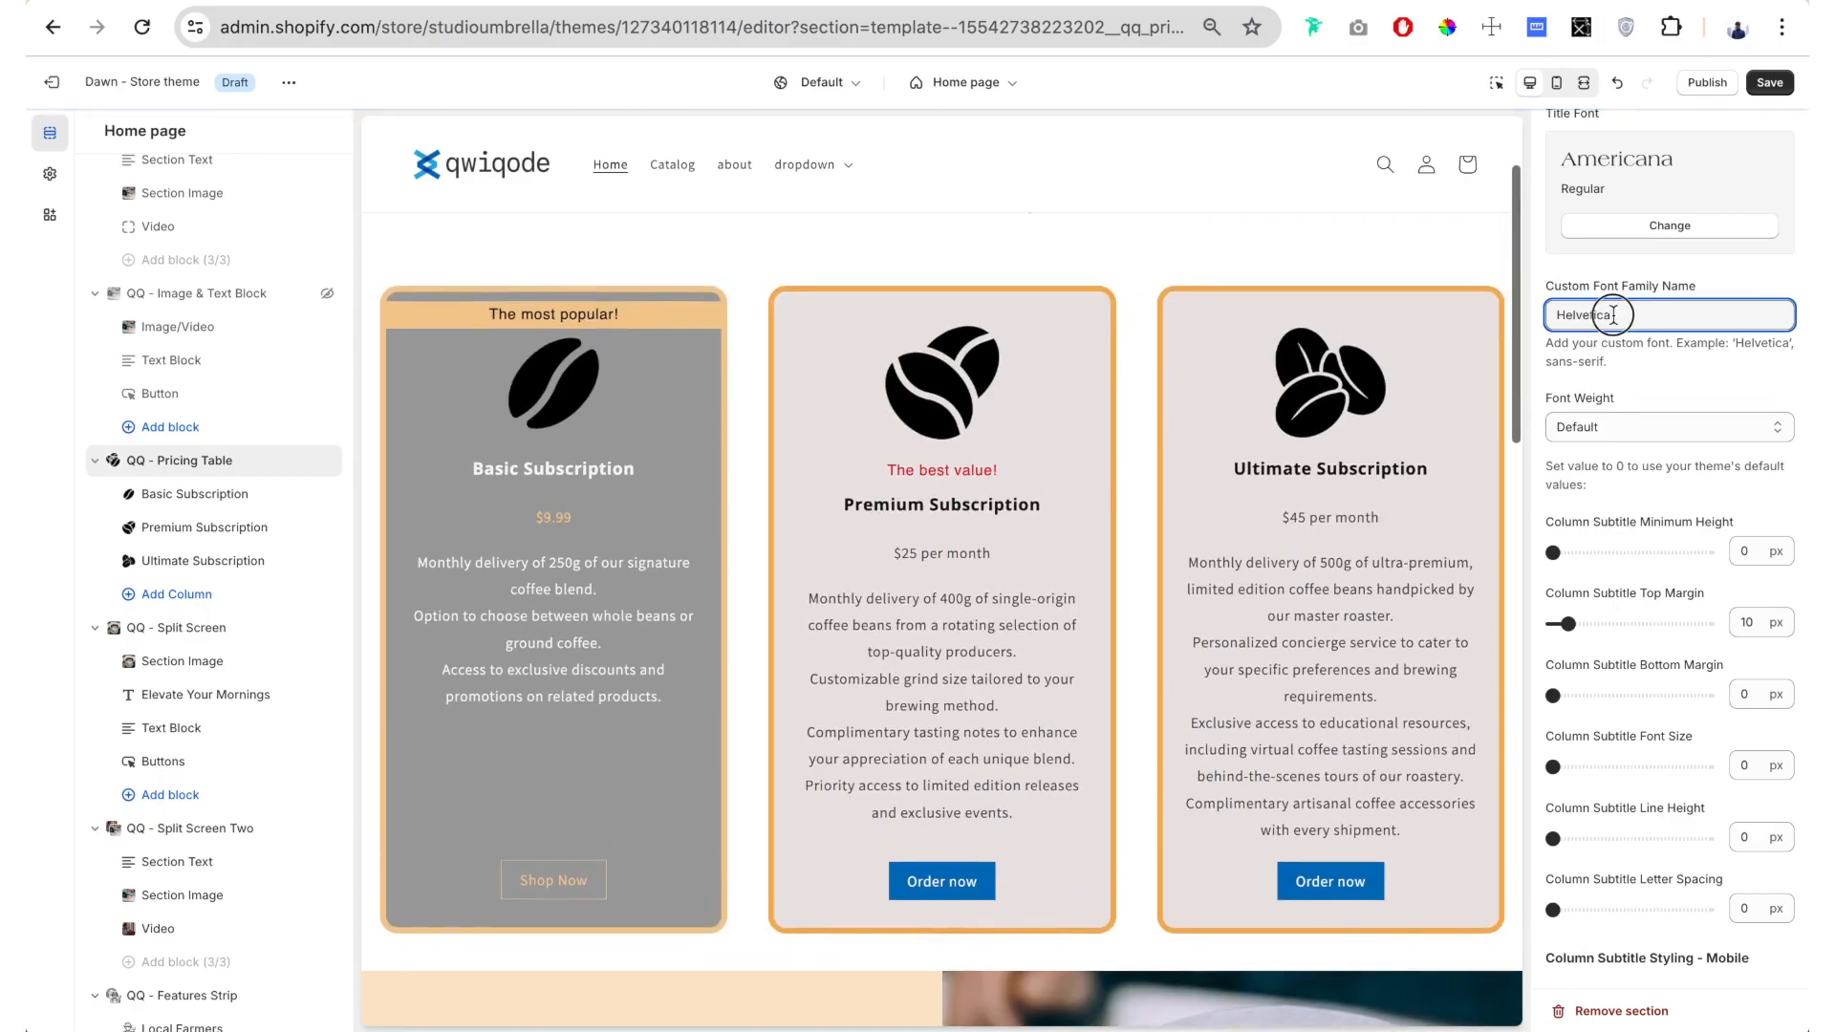
Try a column subtitle font weight of 100, and set it to 900 instead
scroll(1610, 296, down, 1)
scroll(1616, 284, down, 1)
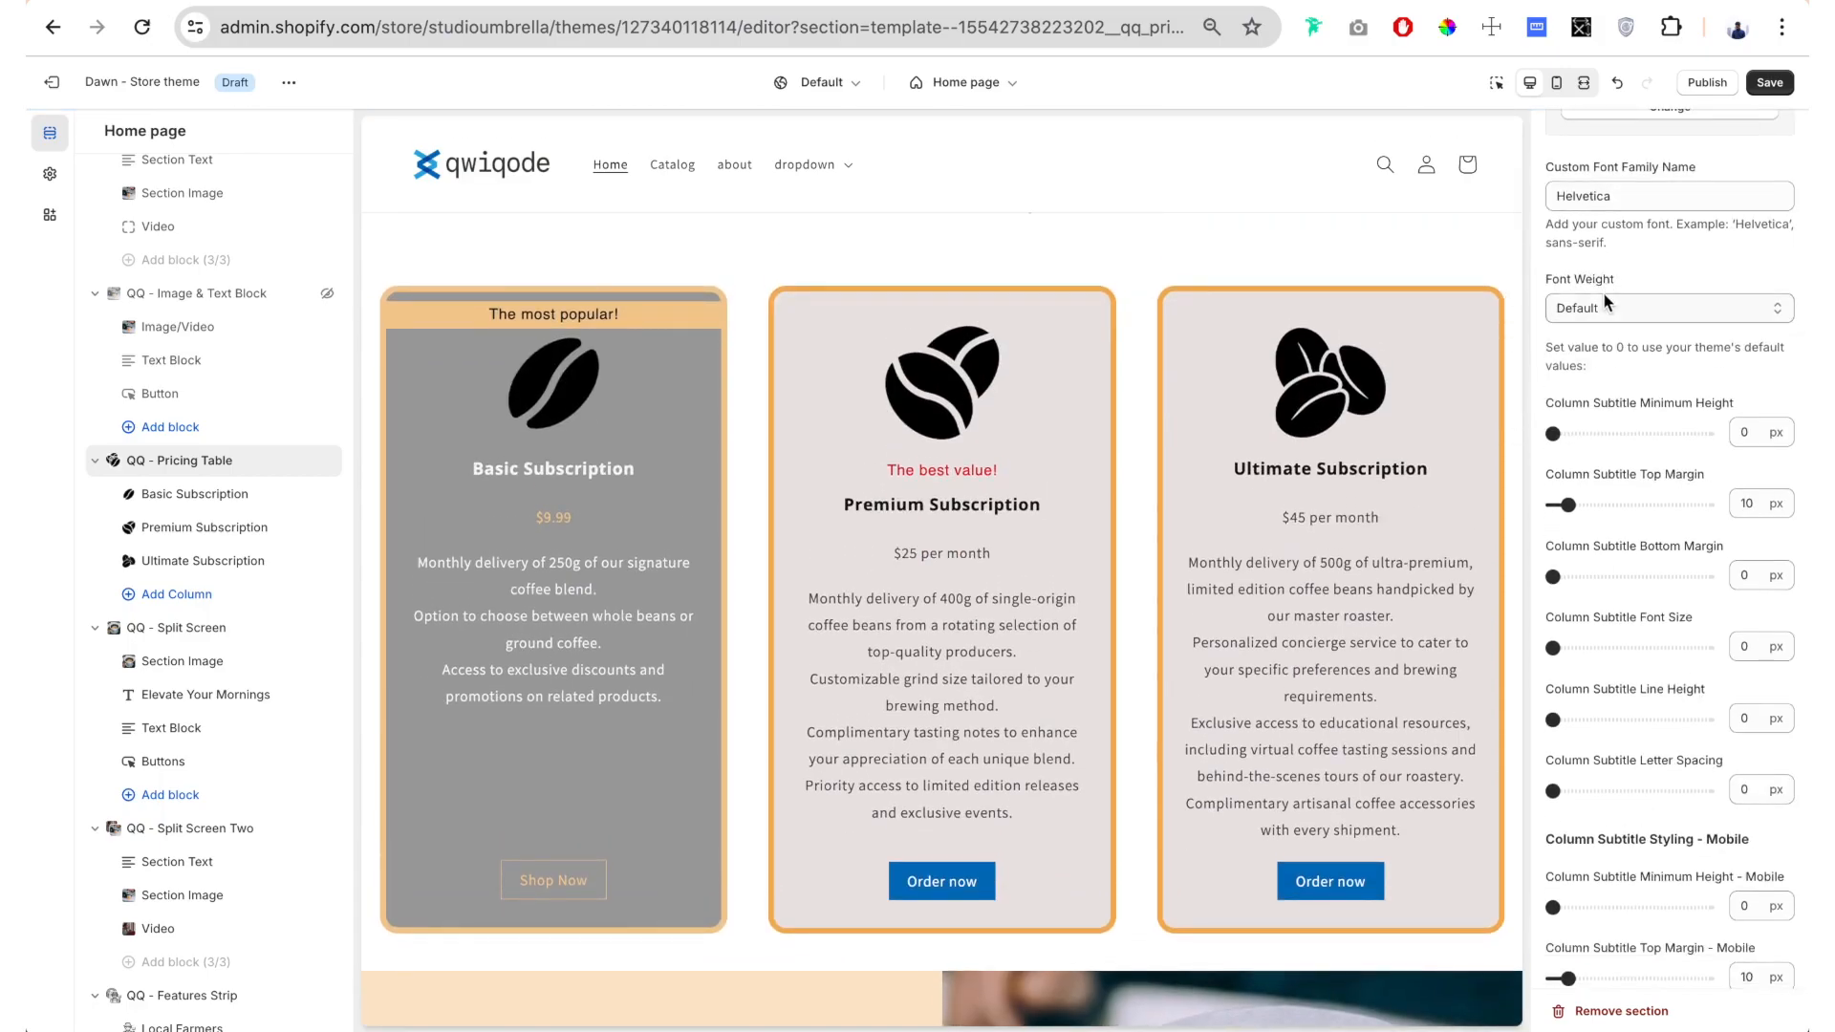
click(1603, 300)
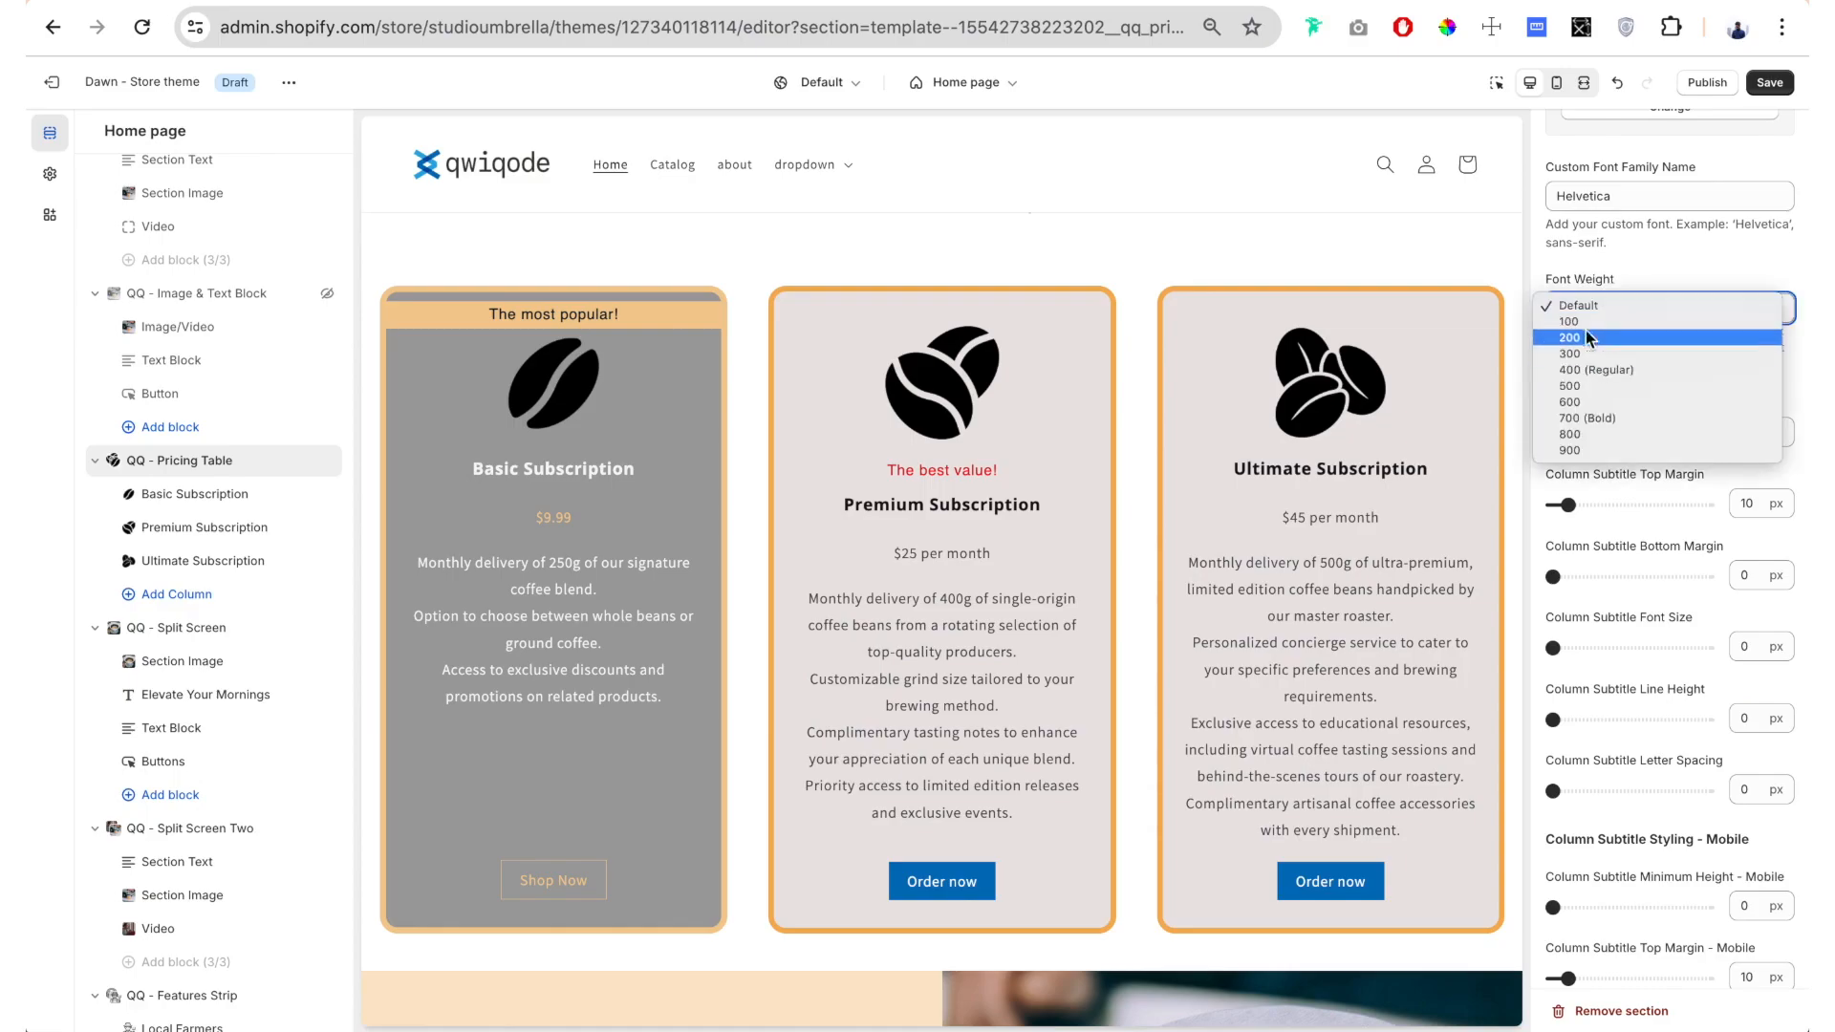
click(1587, 321)
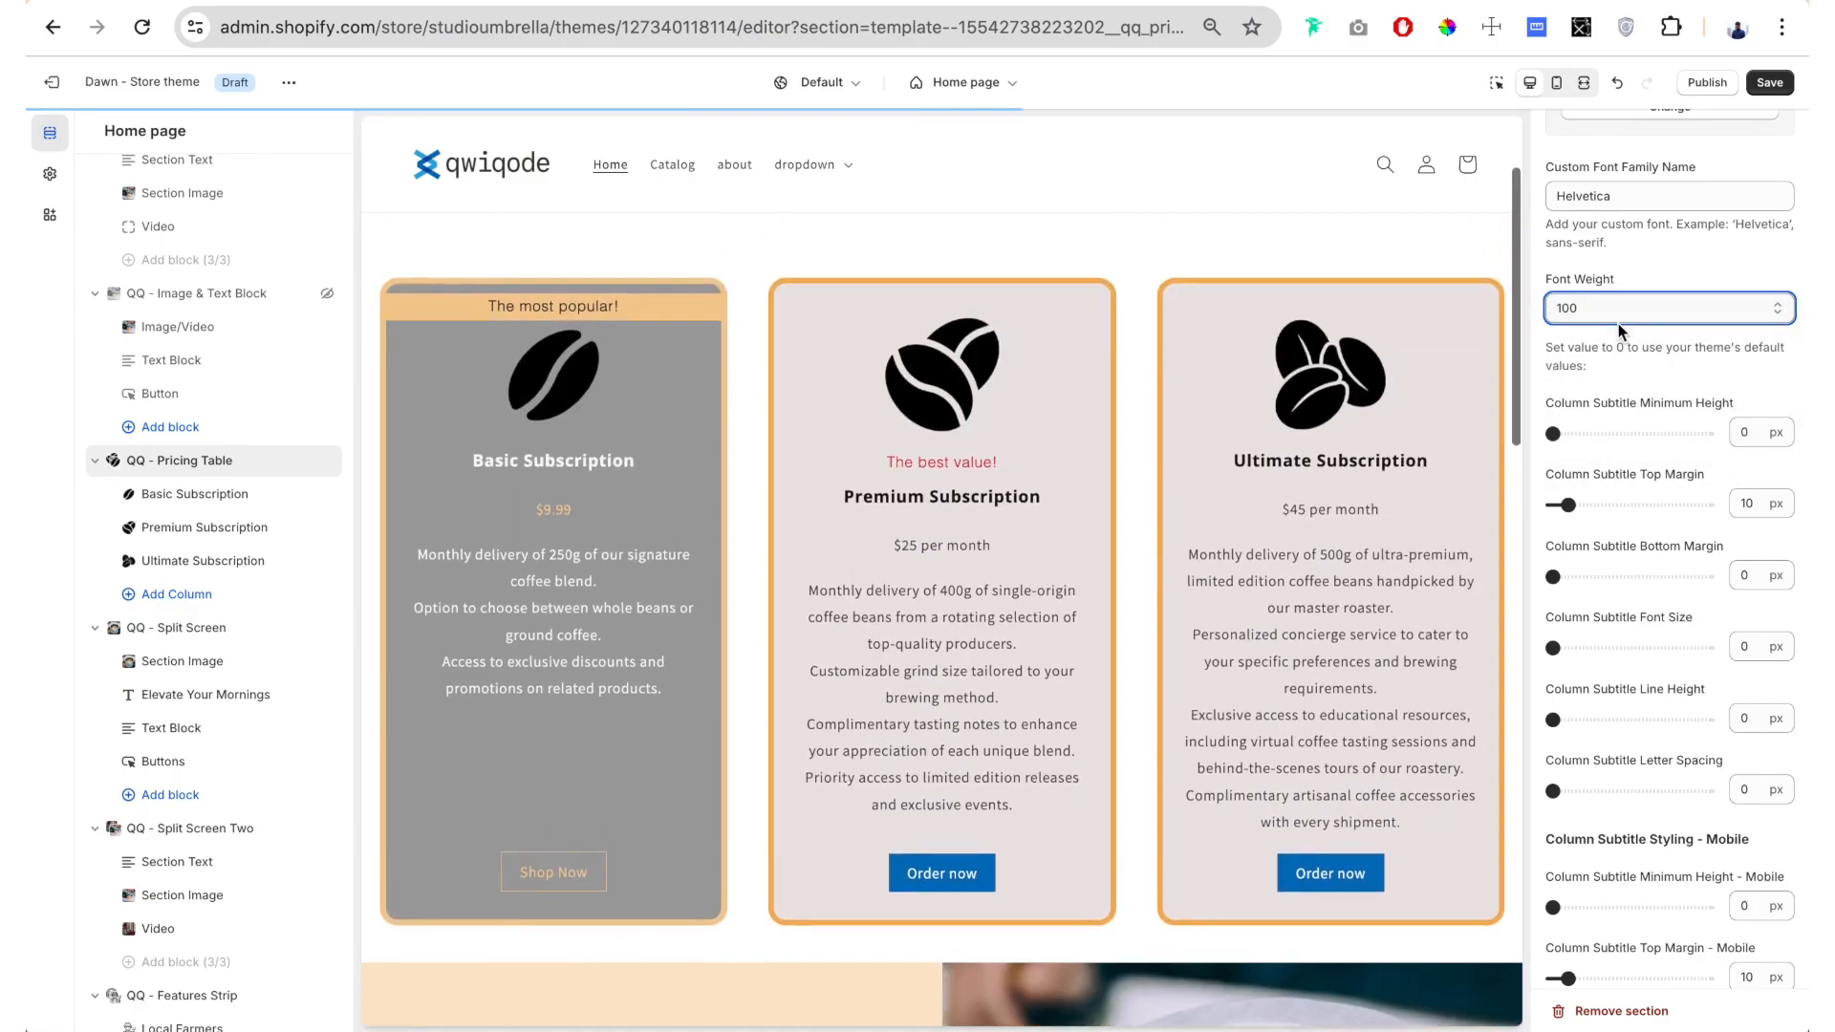
click(1654, 306)
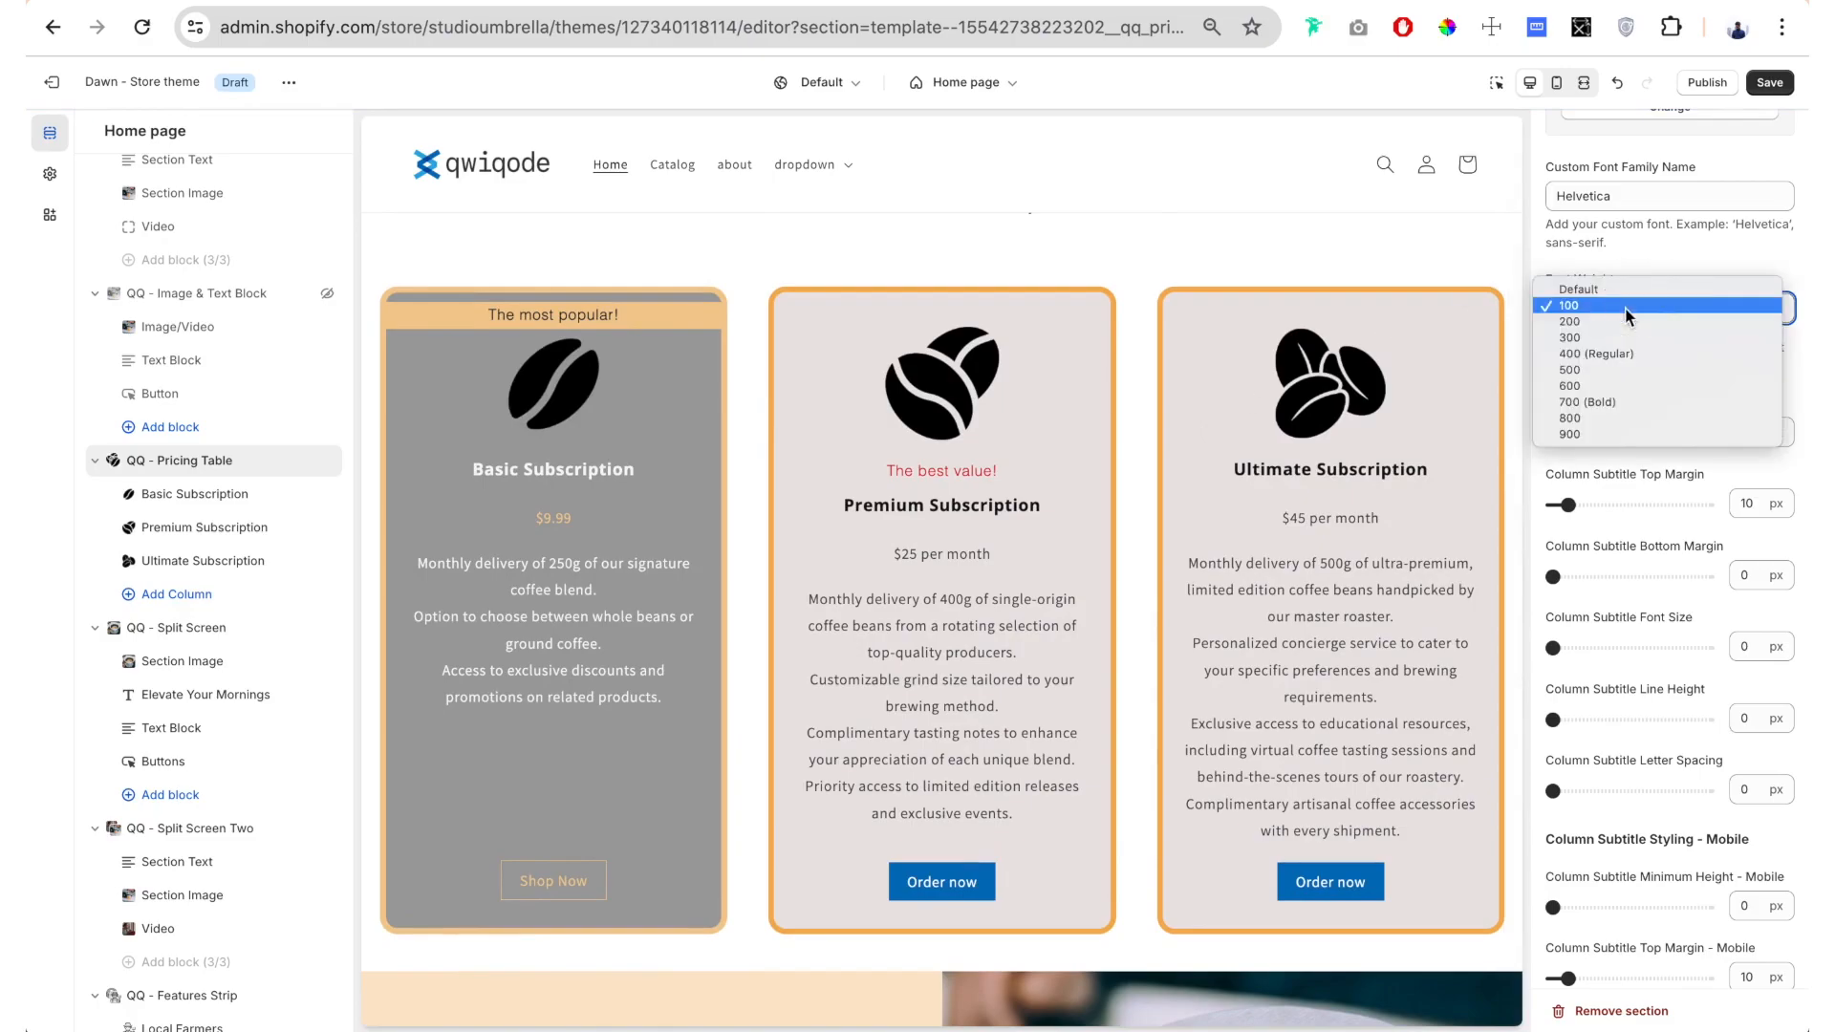
click(1594, 436)
Give the Ultimate Subscription column the subtitle "Our favorite!" and repeat the text four times so that it wraps
scroll(1615, 381, down, 1)
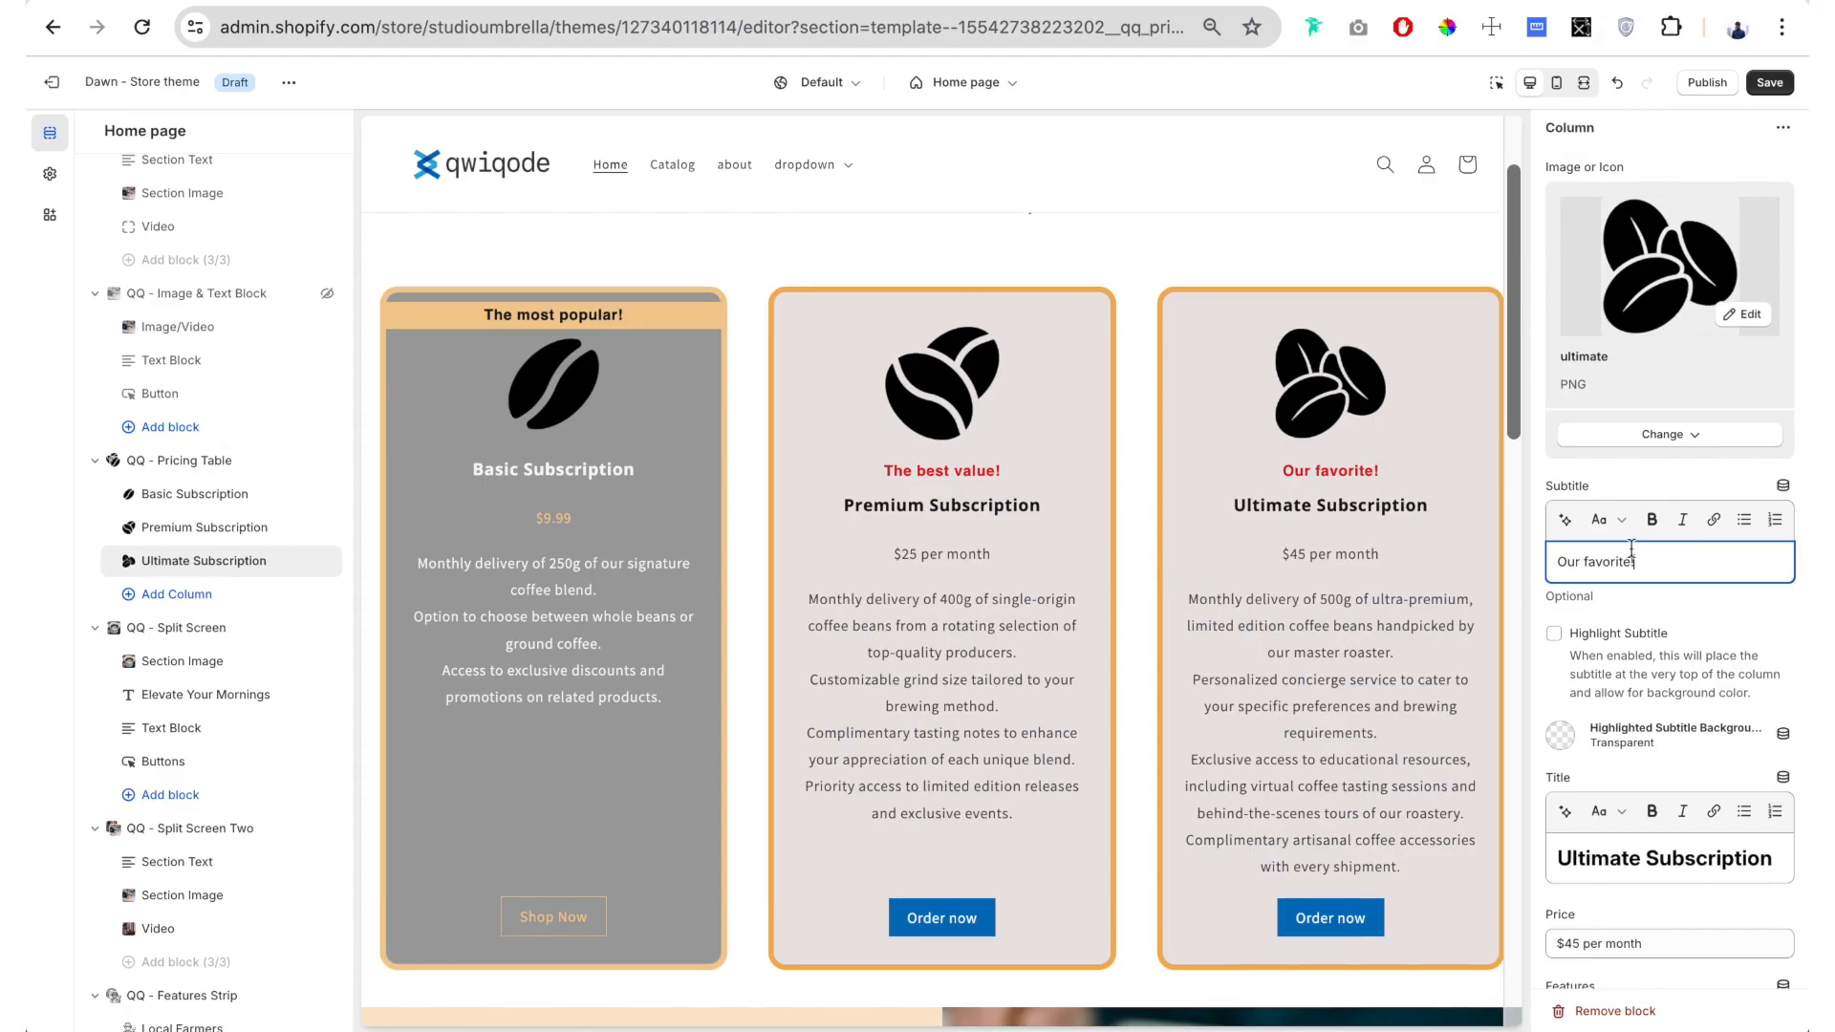
drag(1659, 561, 1506, 566)
key(super+c)
key(Right)
key(super+v)
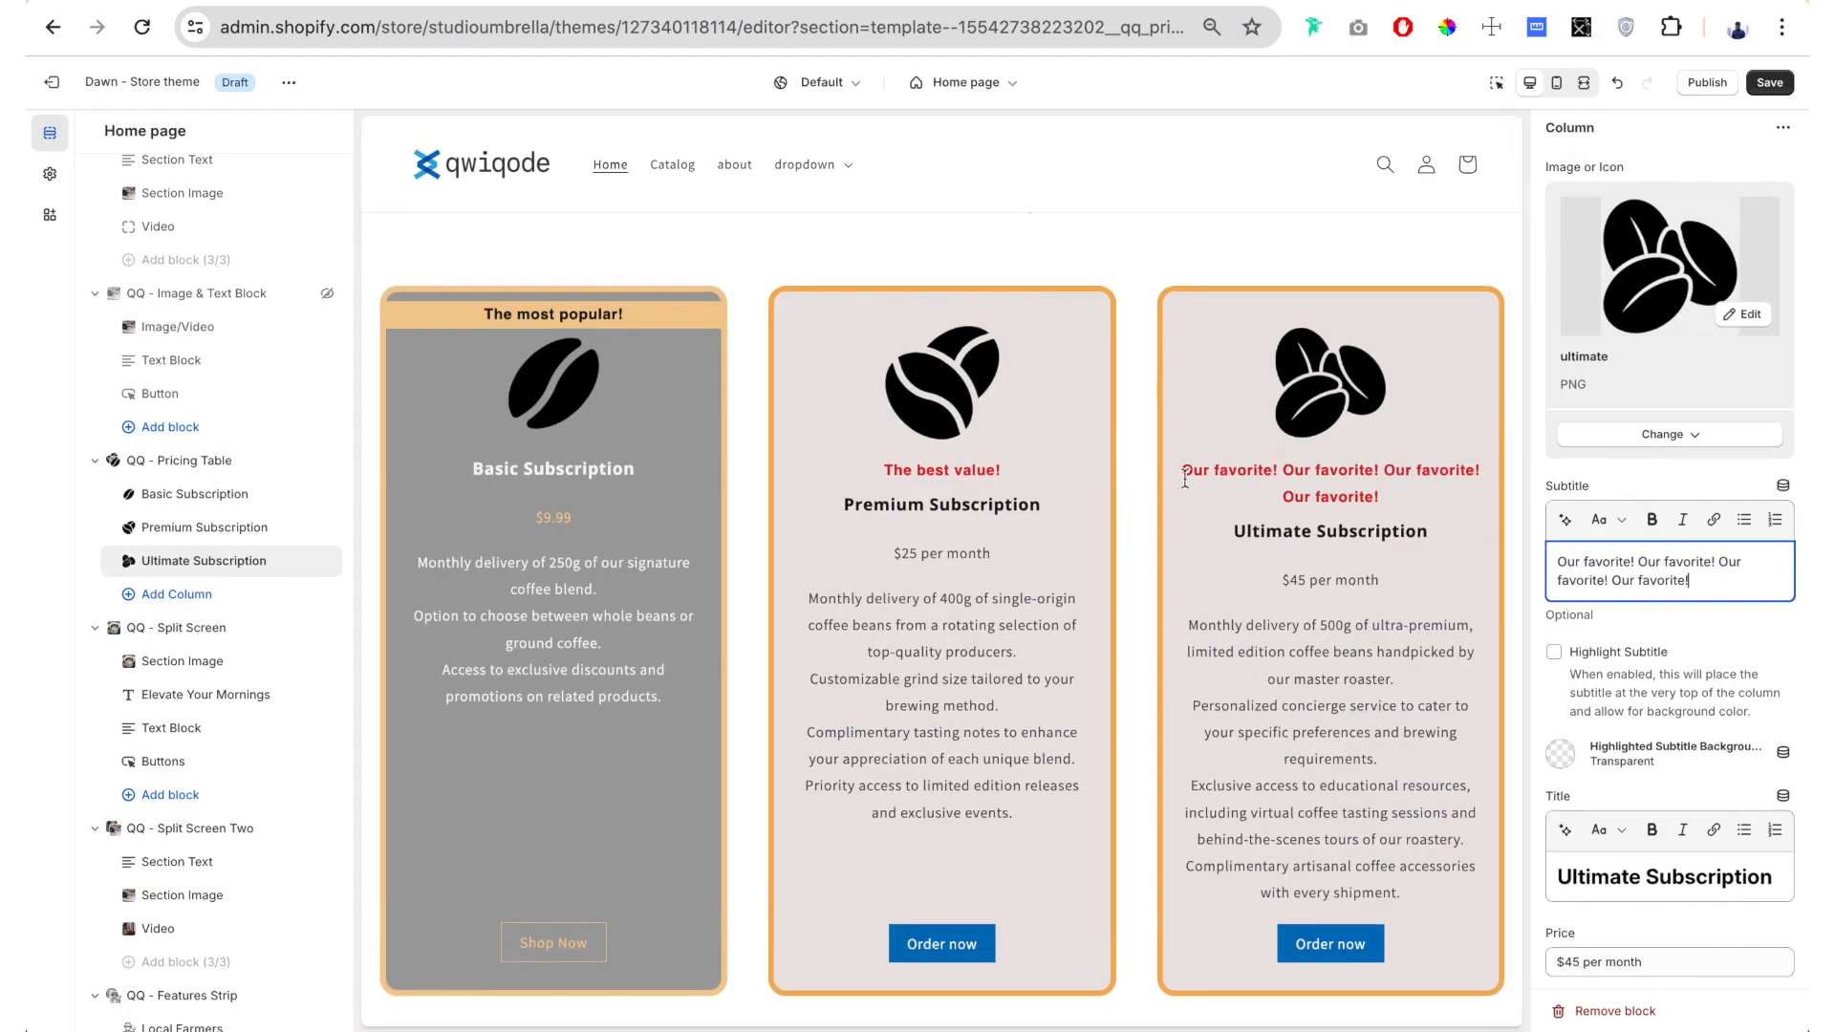
drag(1179, 469, 1383, 498)
click(1383, 497)
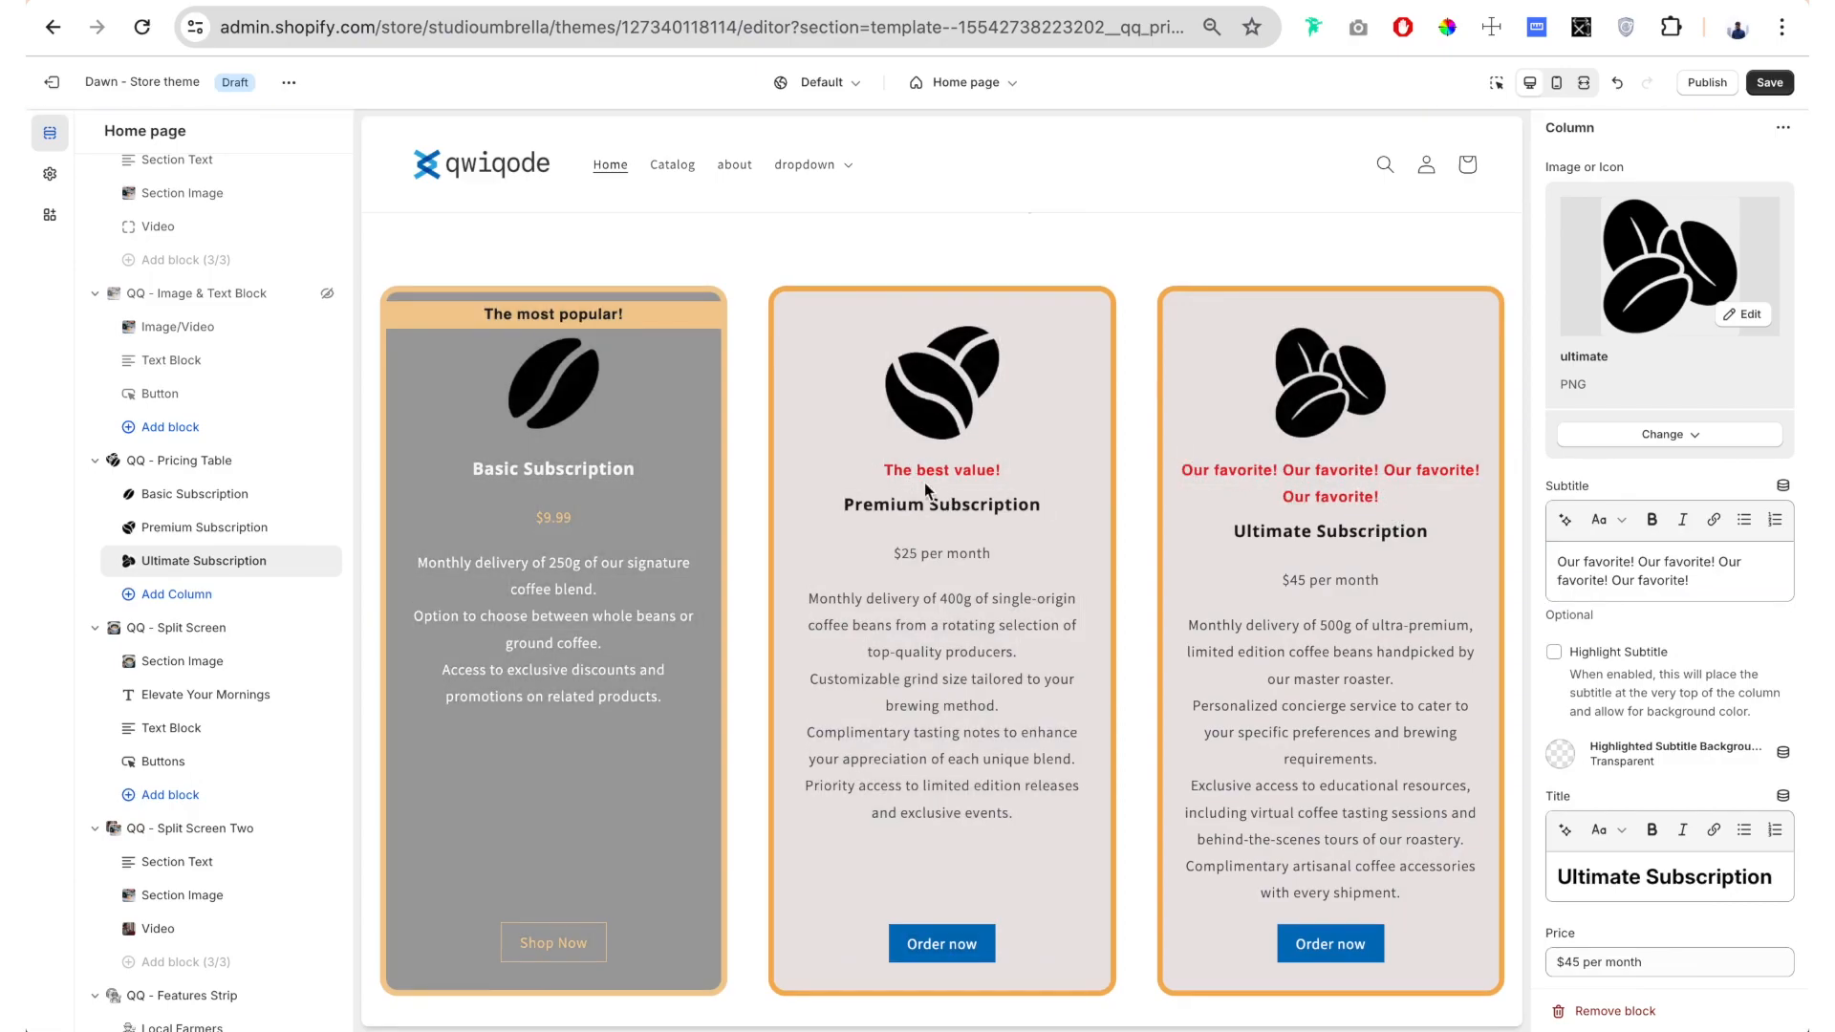
Try column subtitle minimum heights of 84 px and 66 px for the pricing table and restore 0 px
click(195, 462)
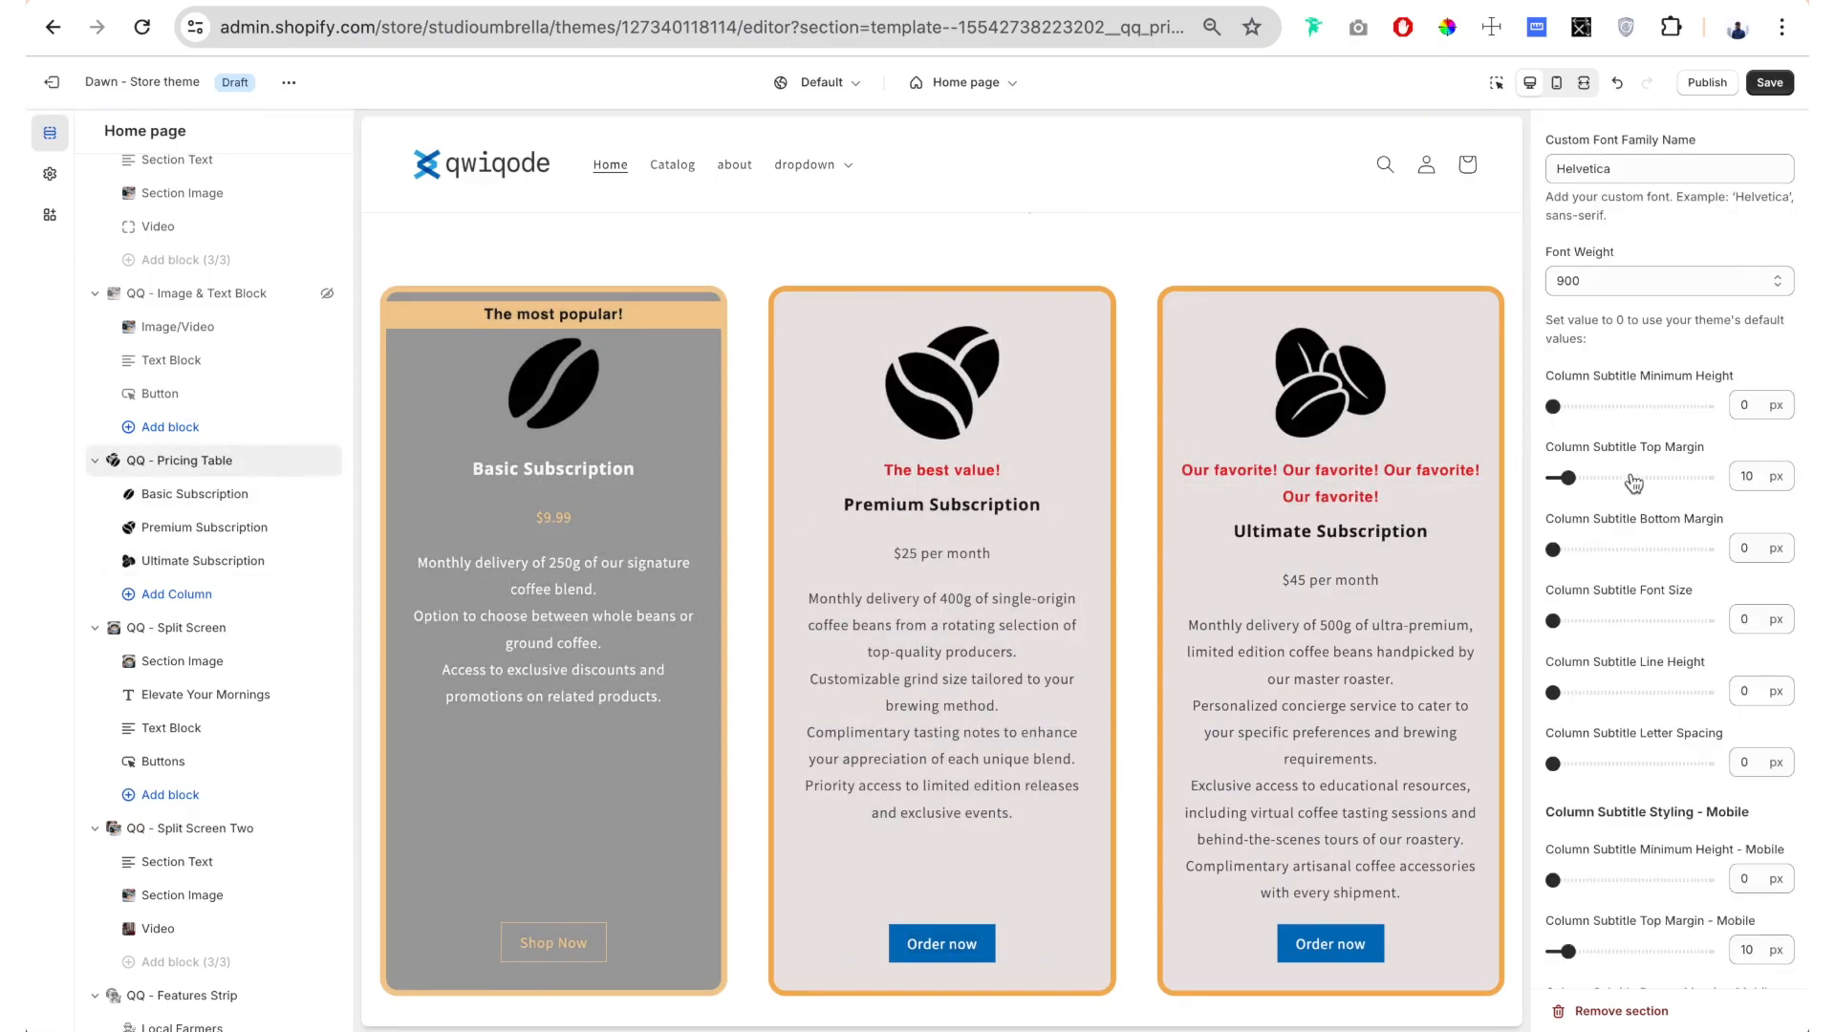
drag(1554, 406, 1618, 406)
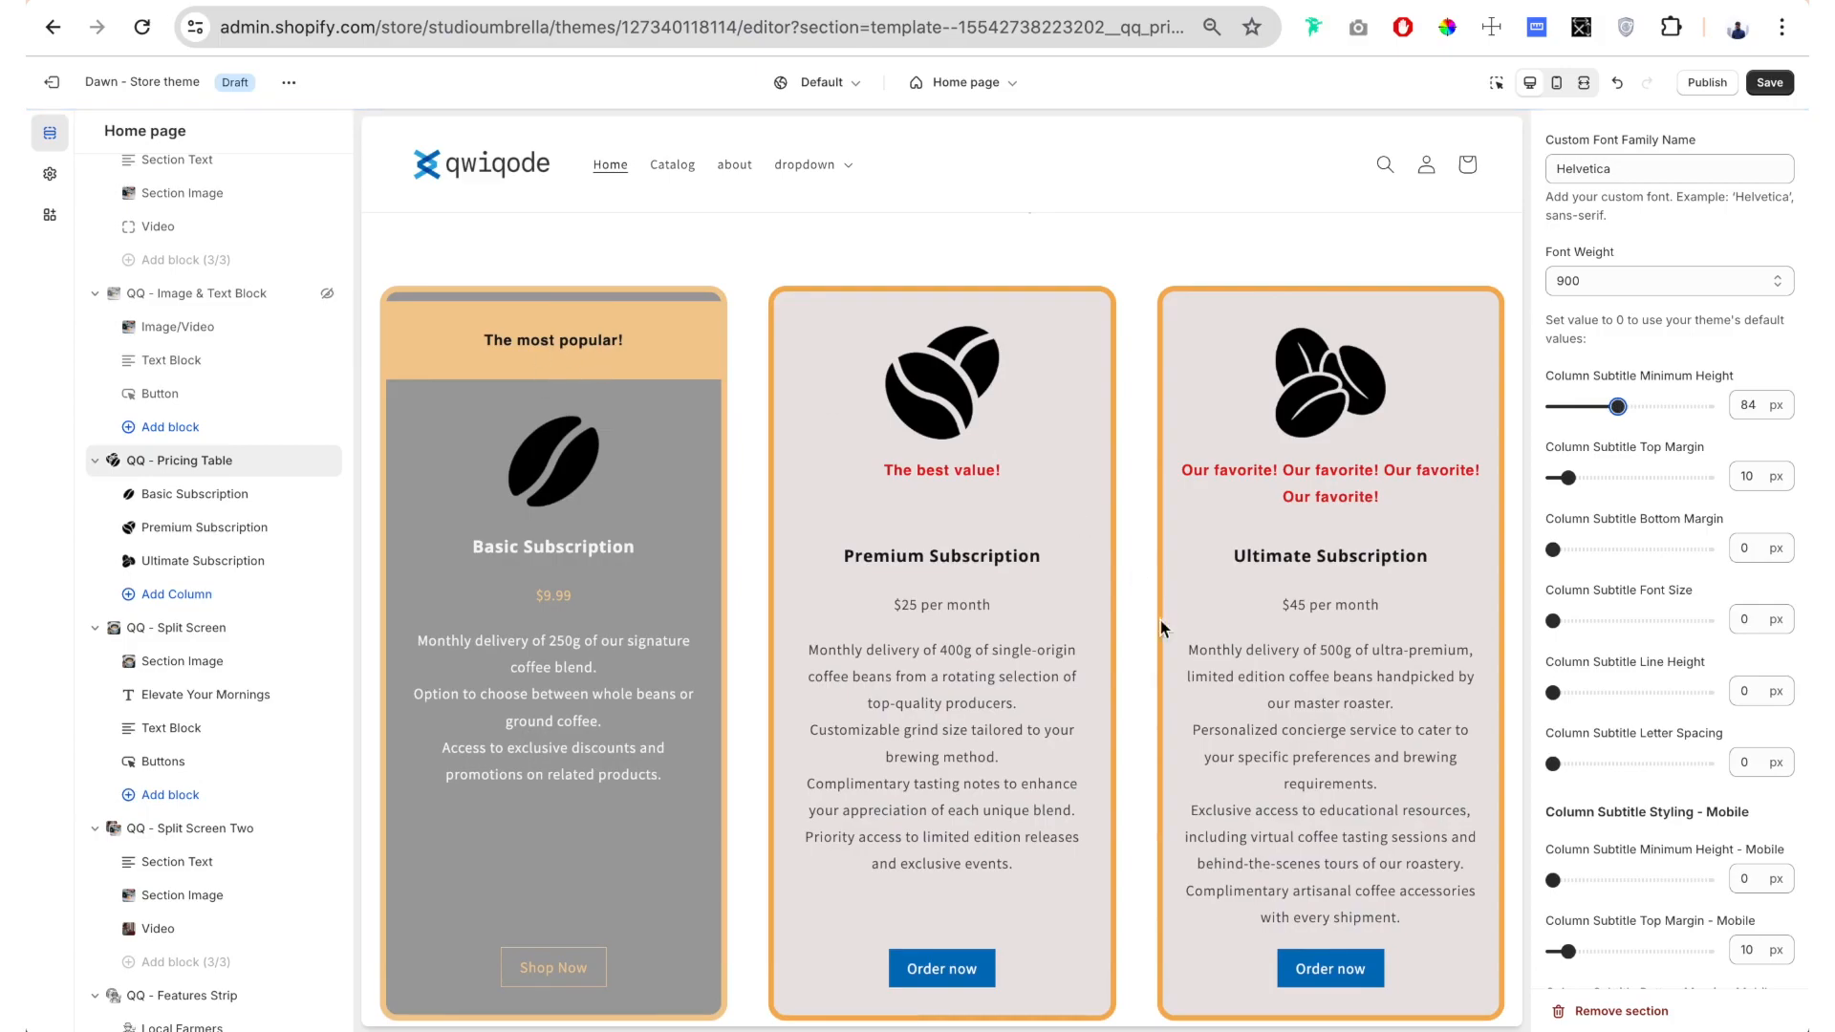
click(1604, 407)
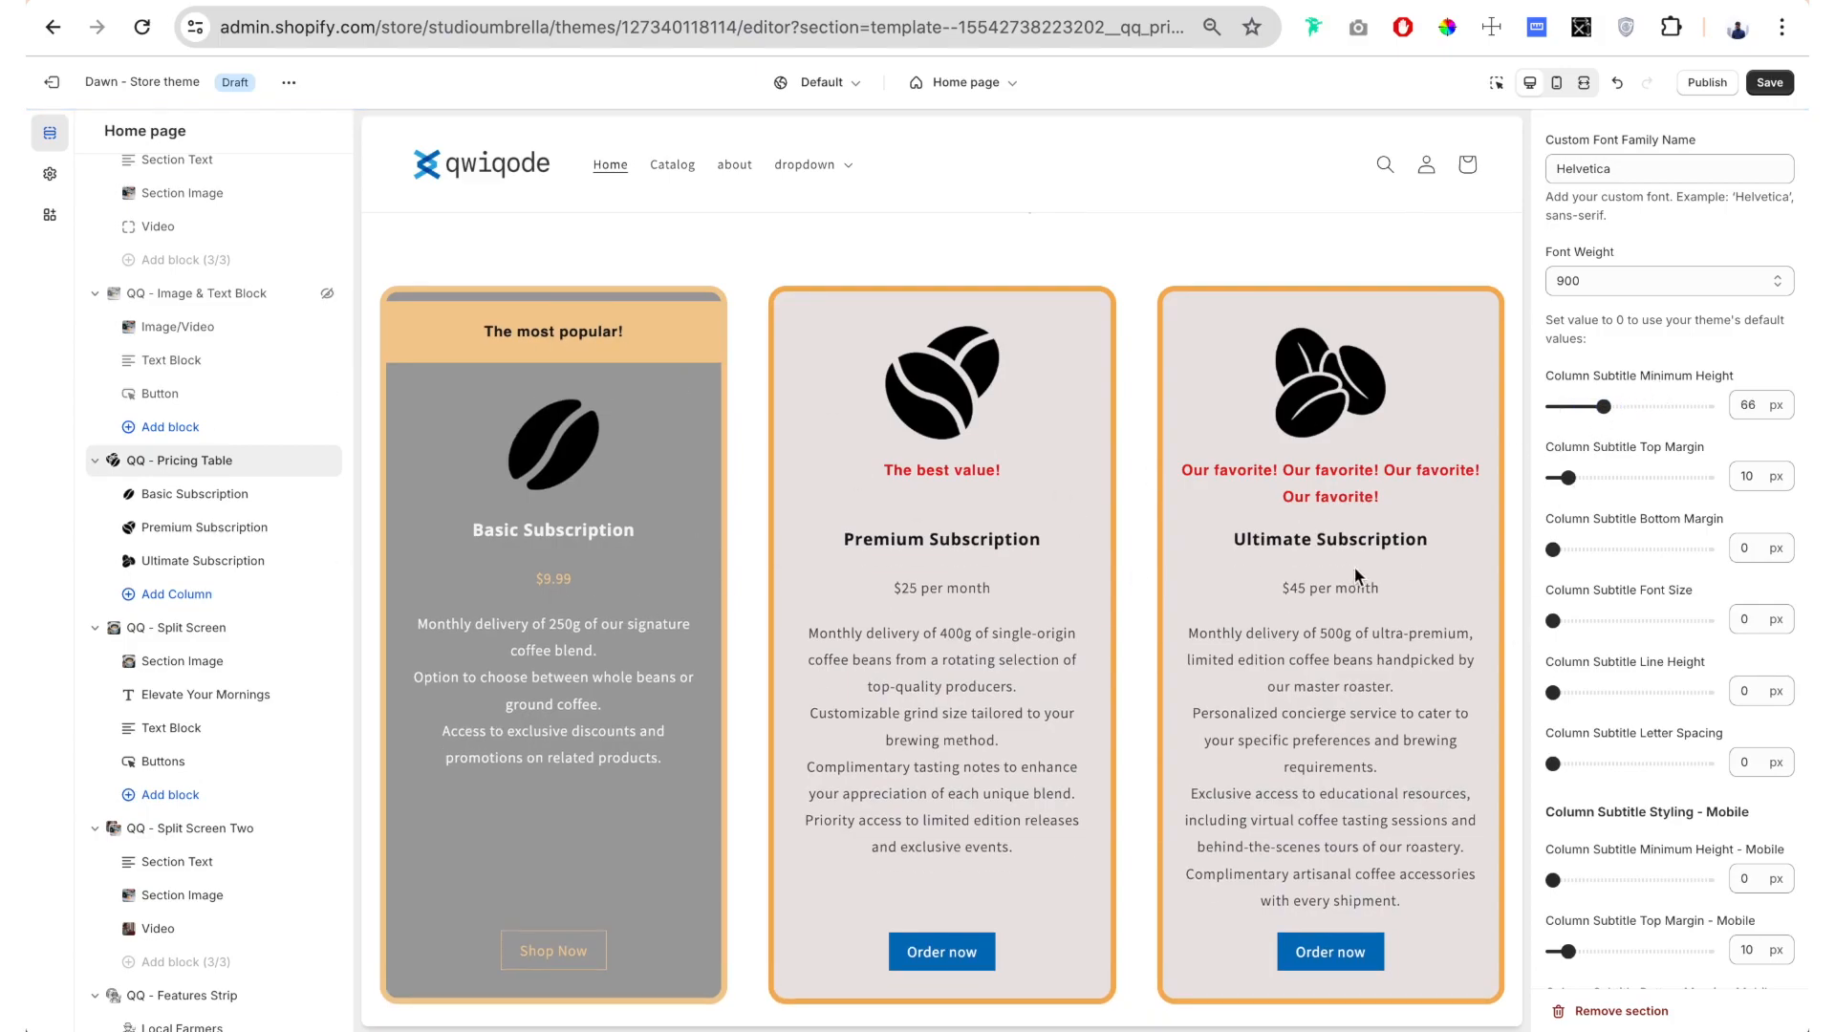
drag(1603, 406, 1524, 403)
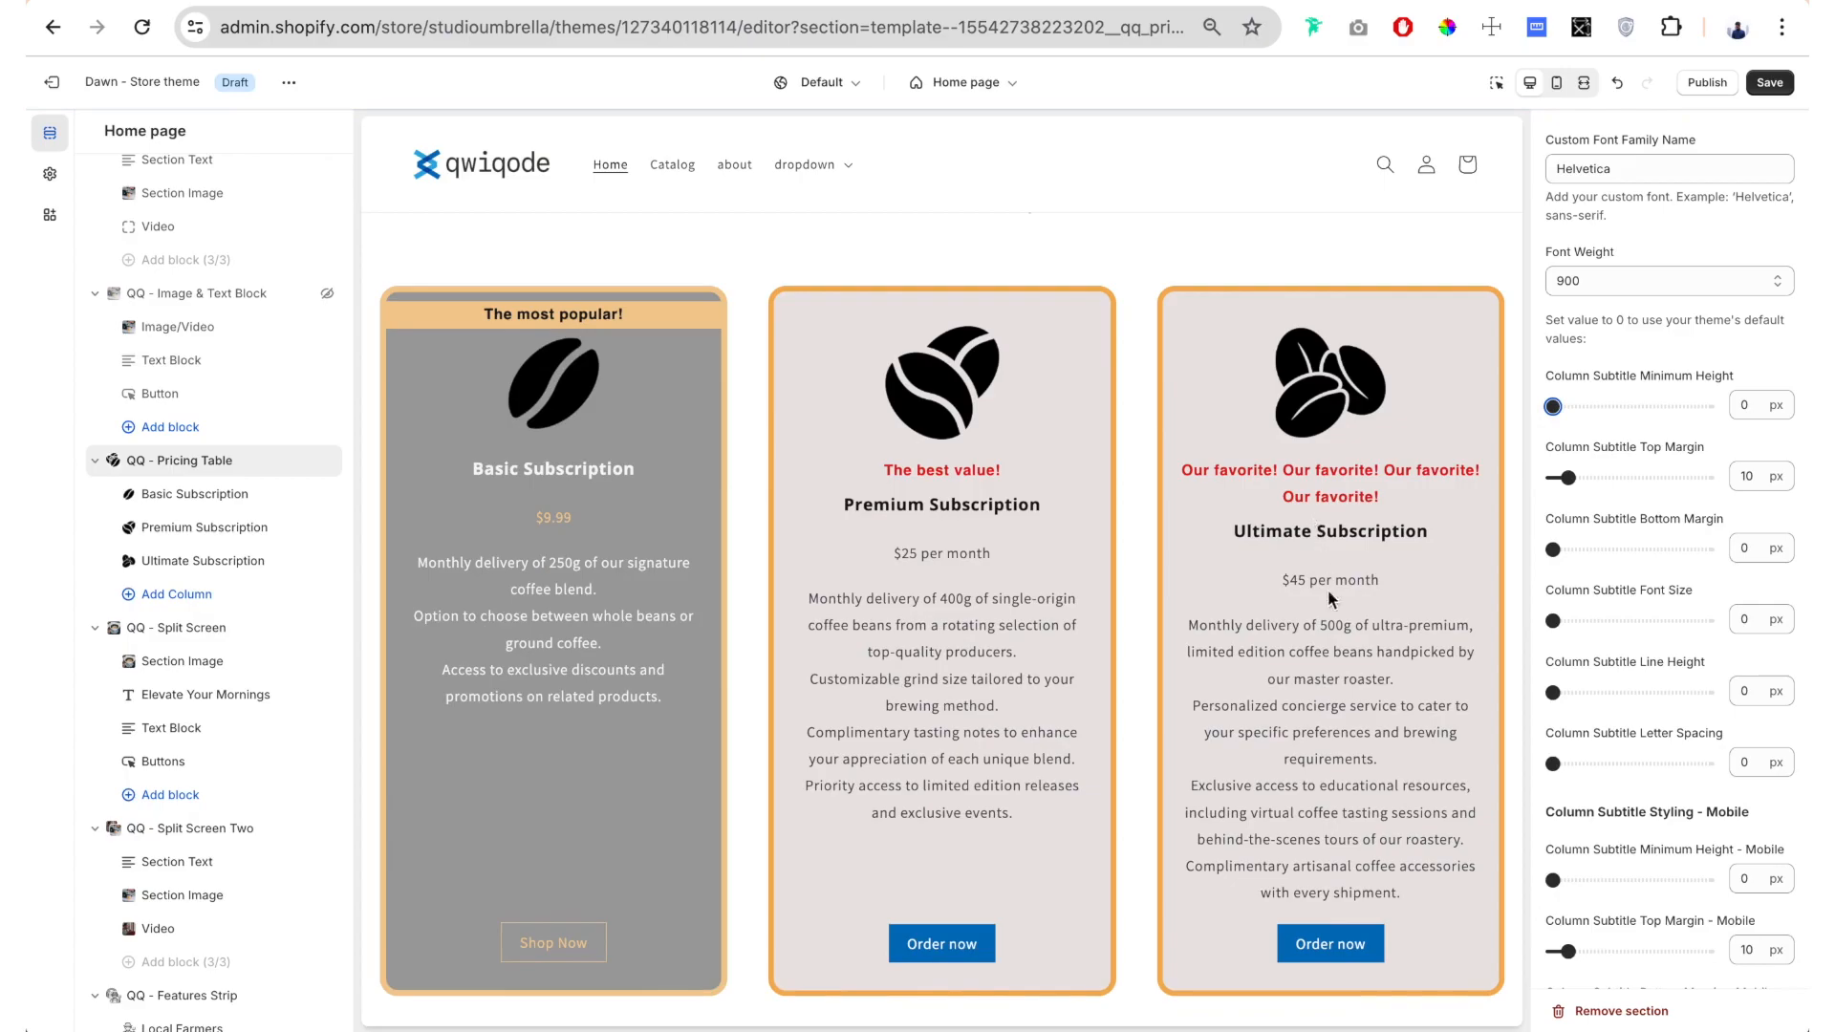
Set the column subtitle font size to 27 px
scroll(1748, 355, down, 1)
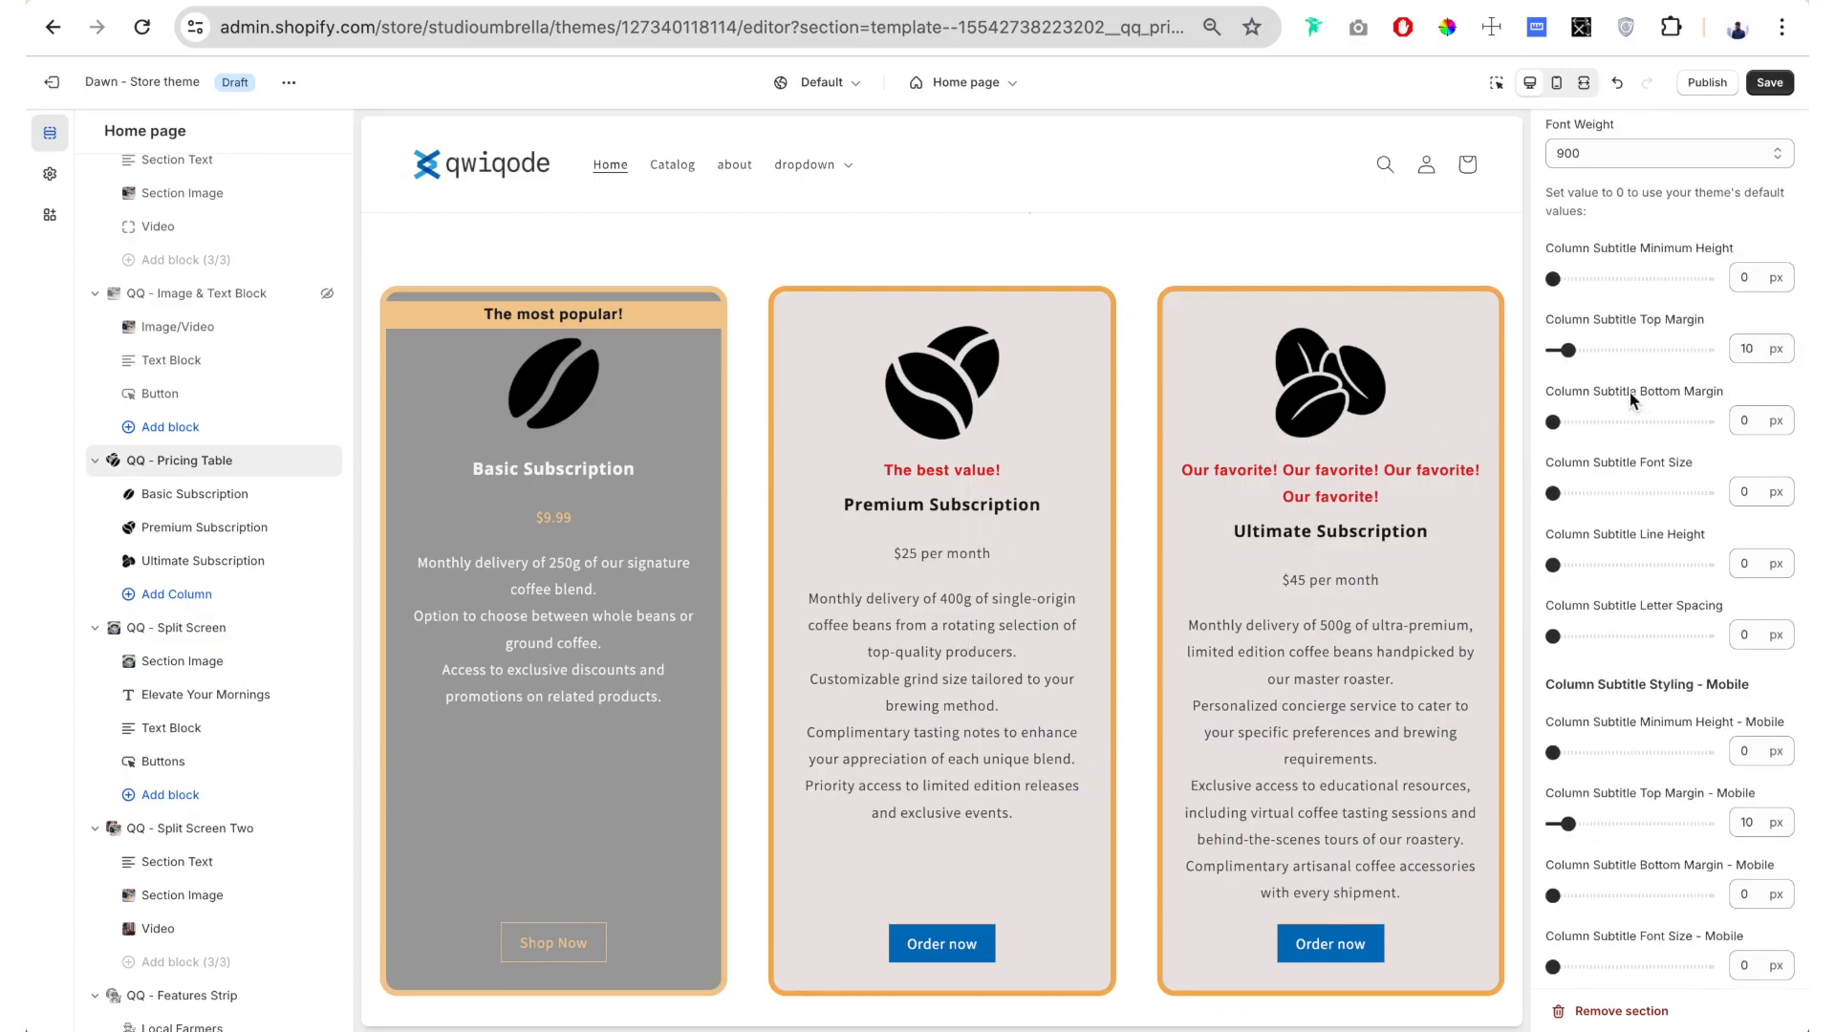
scroll(1636, 399, down, 1)
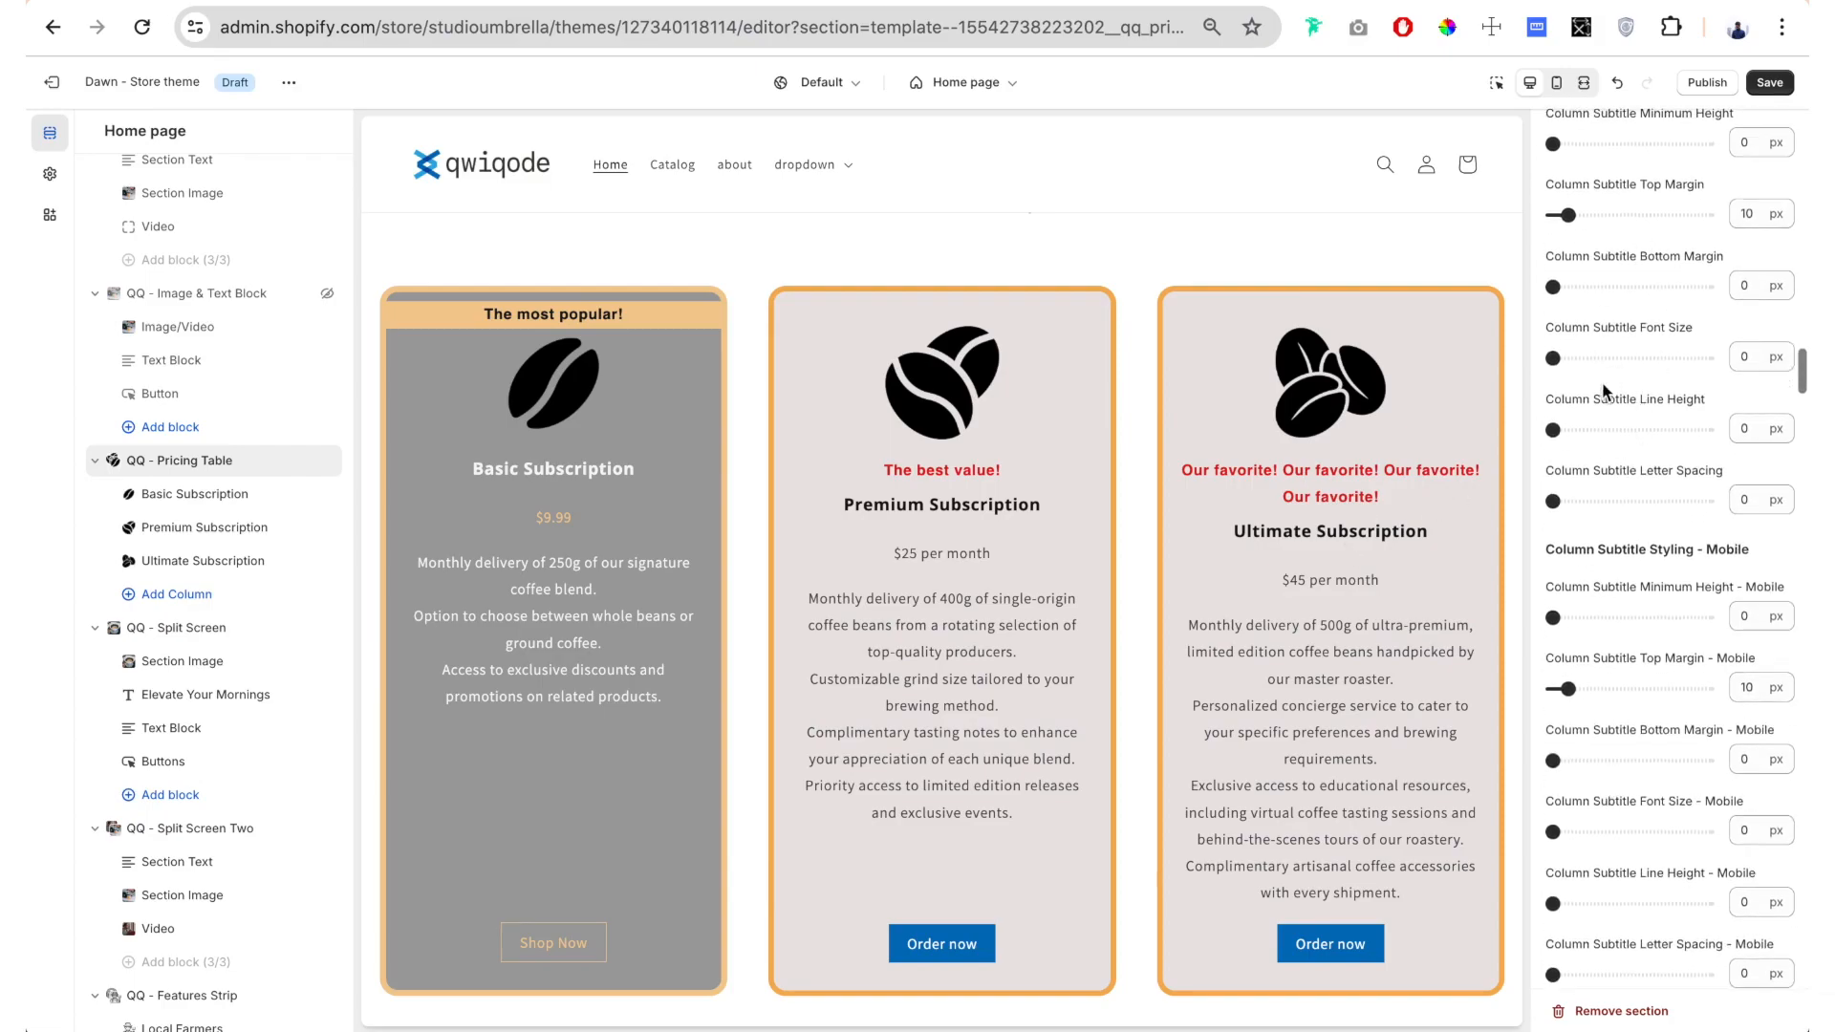
click(1555, 357)
drag(1558, 357, 1717, 331)
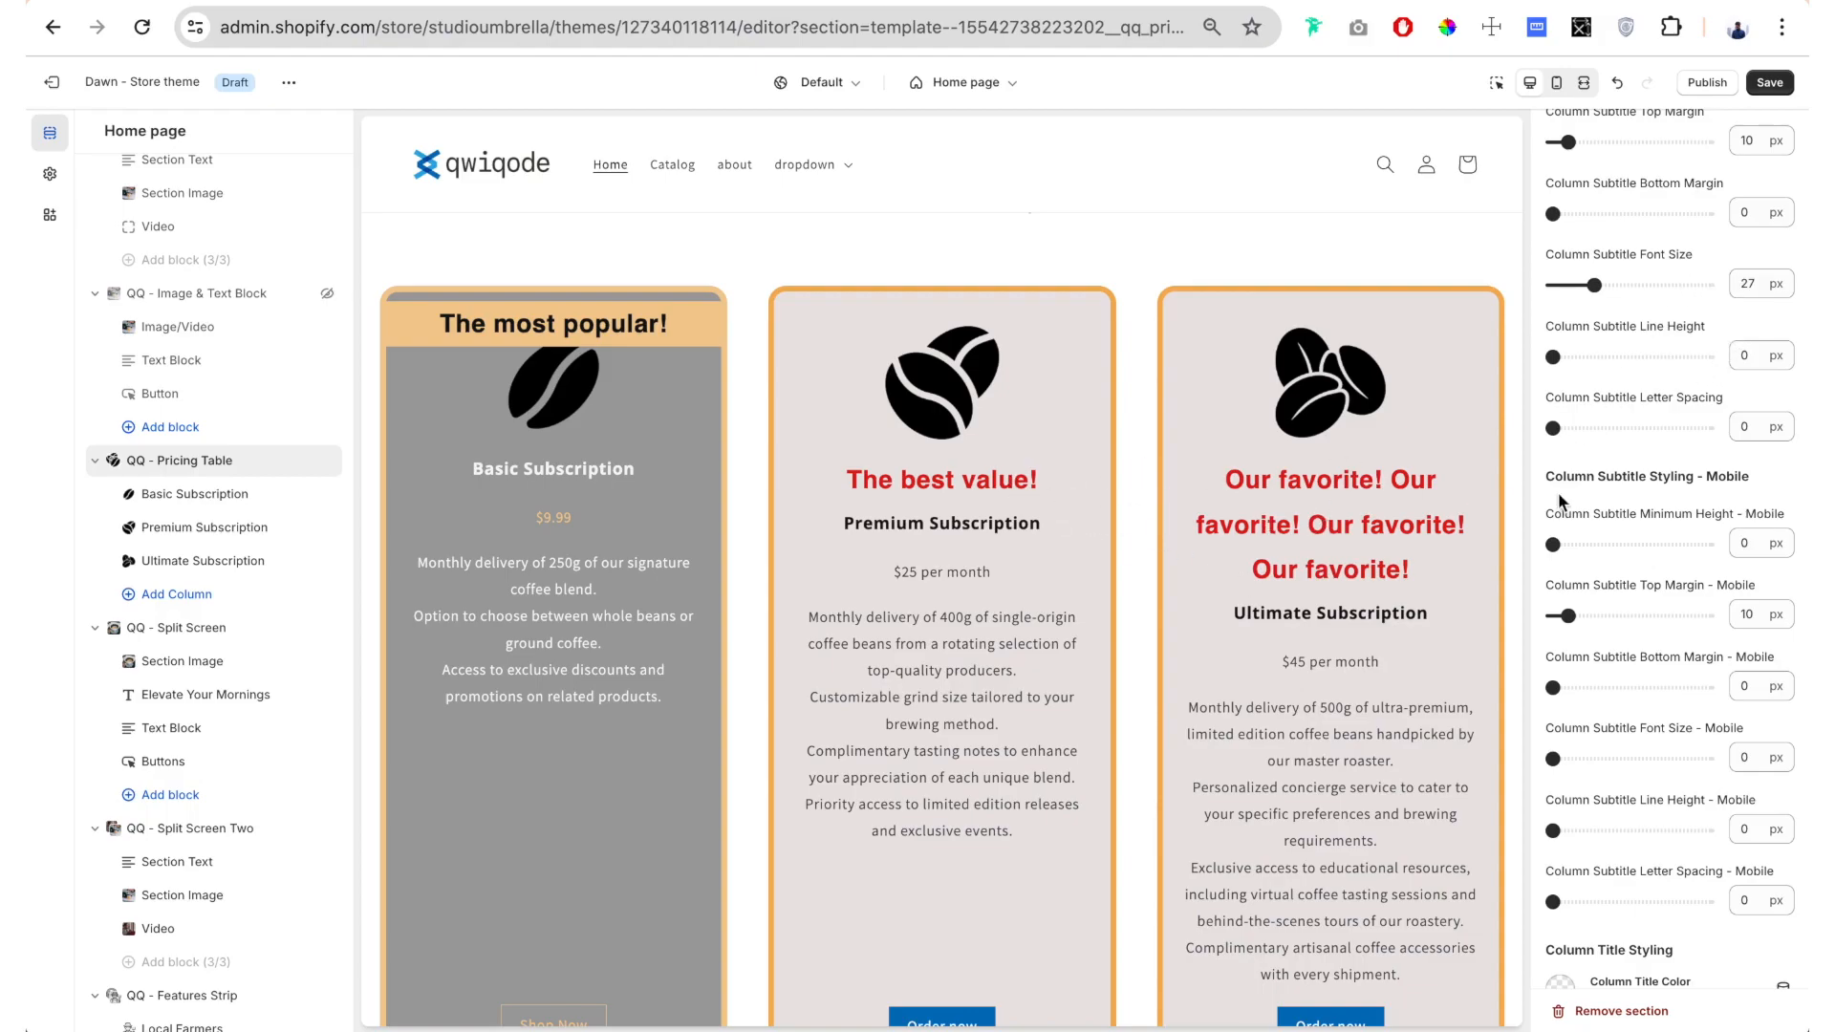
Try adjusting the column subtitles' line height and a letter spacing of 2 px, leaving both at 0 px
mouse_move(1554, 357)
mouse_down()
mouse_move(1605, 355)
mouse_move(1553, 356)
mouse_up()
click(1250, 480)
drag(1303, 480, 1345, 481)
drag(1553, 428, 1584, 429)
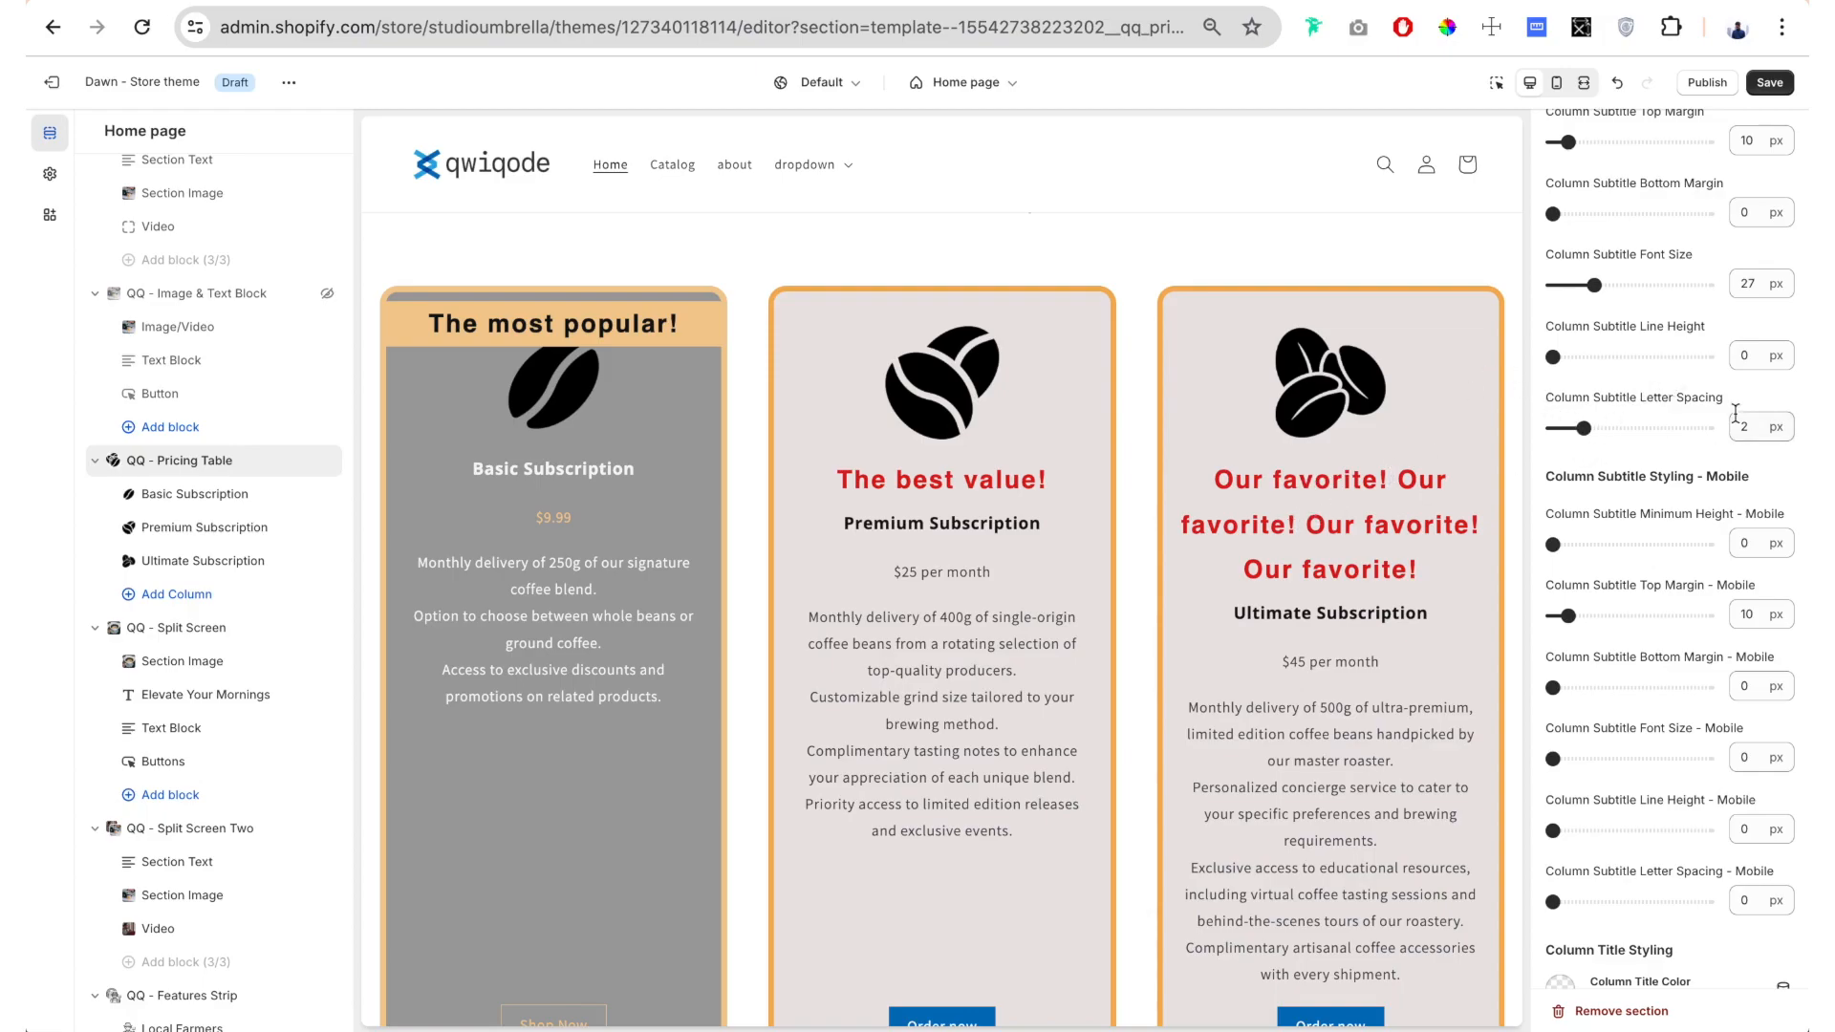
drag(1584, 428, 1553, 428)
Clear the subtitles of the Premium and Ultimate Subscription columns and reduce the column subtitle font size
scroll(1628, 514, down, 3)
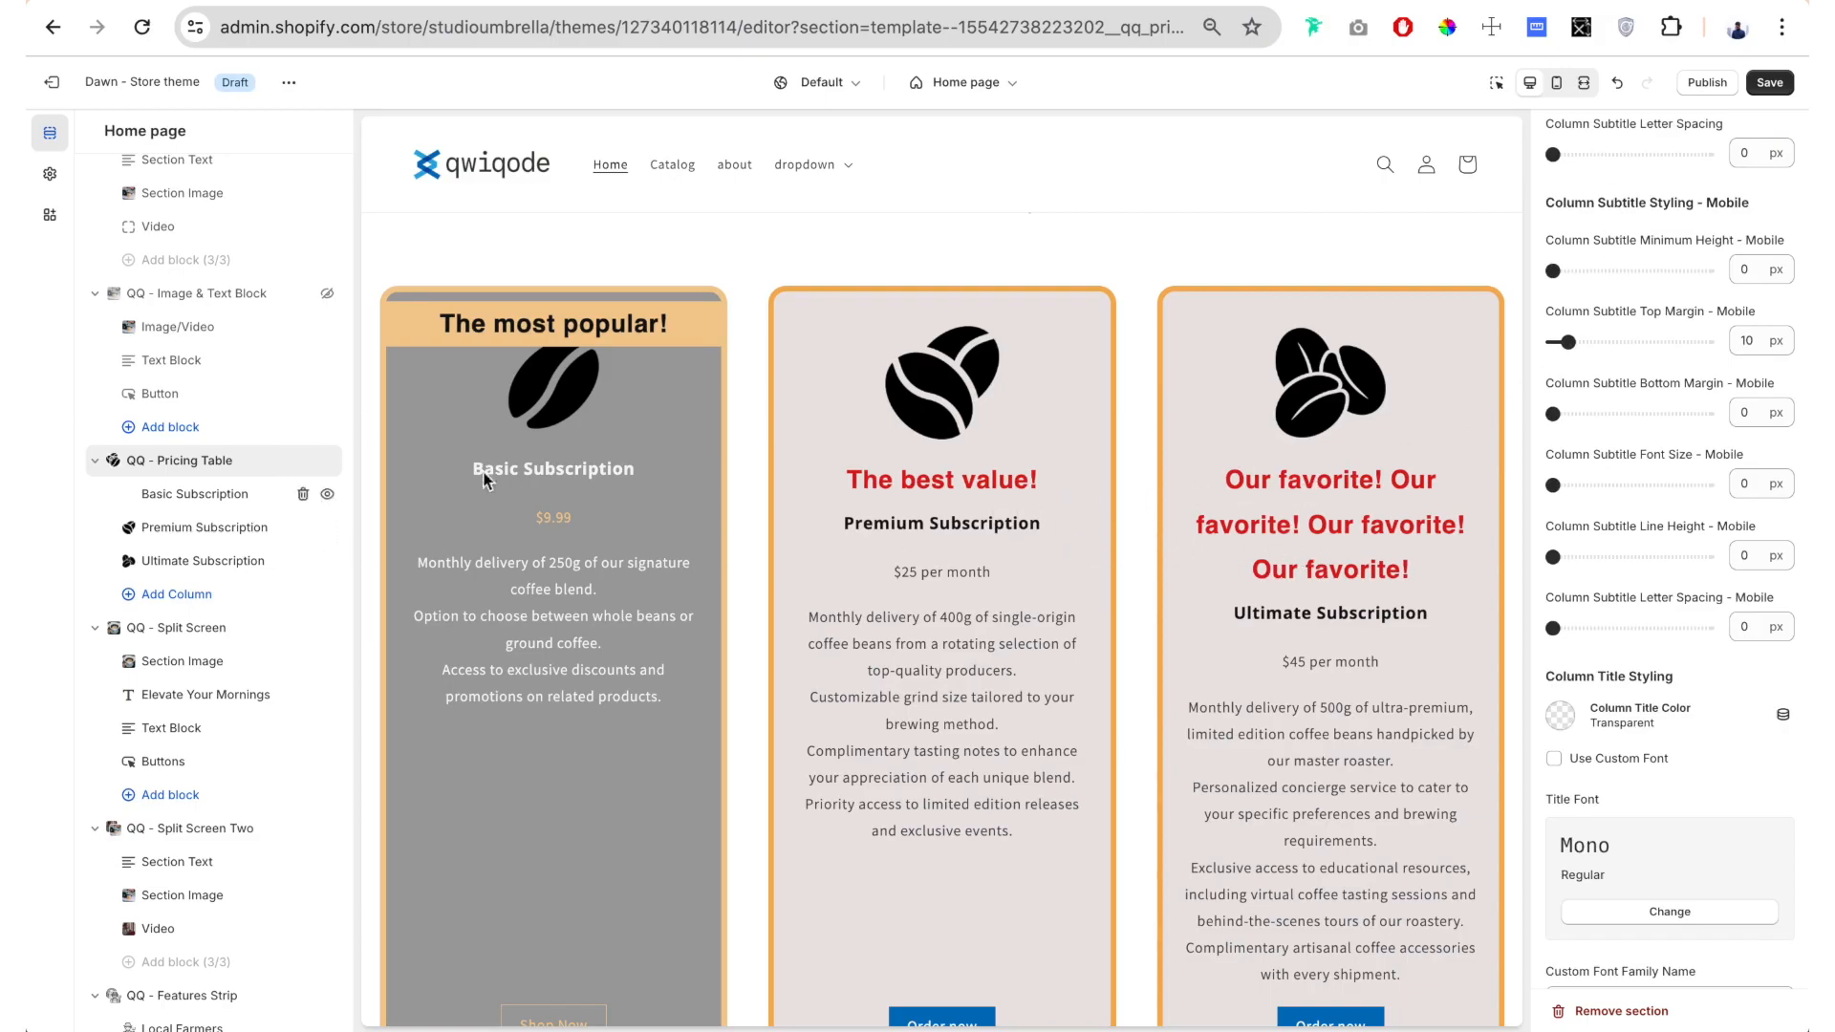
click(196, 526)
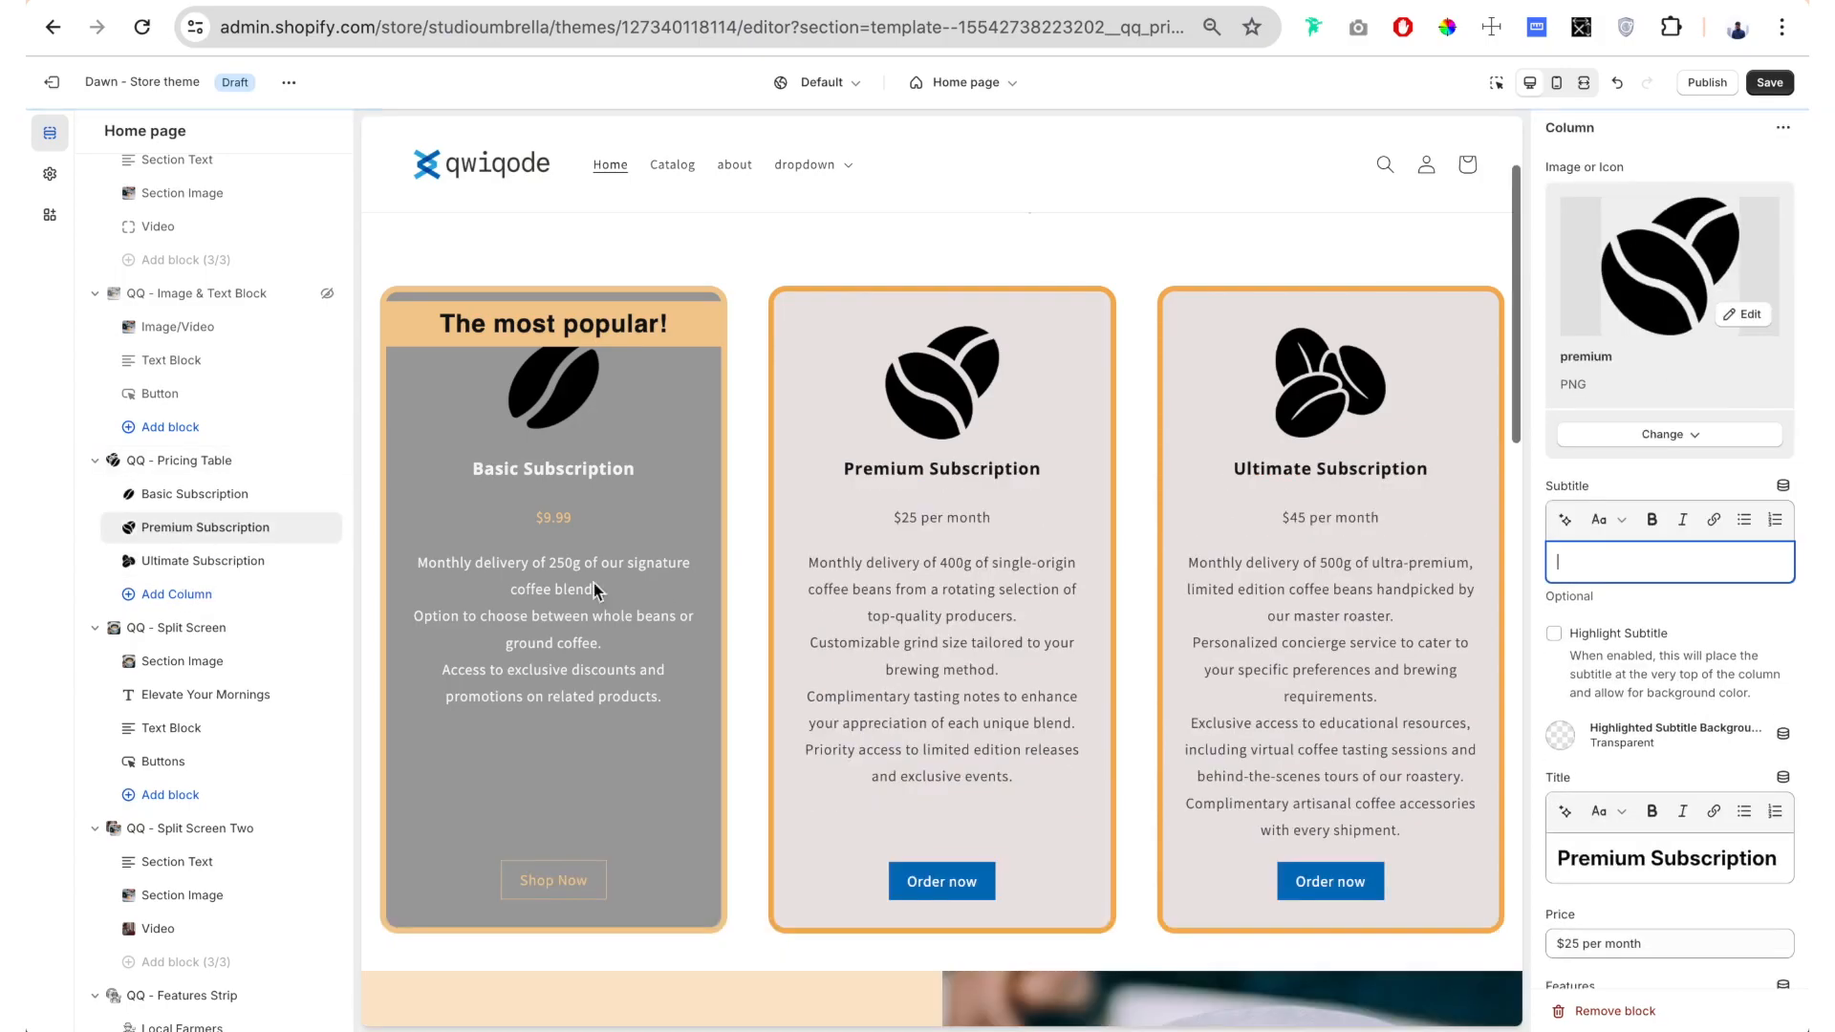
click(192, 460)
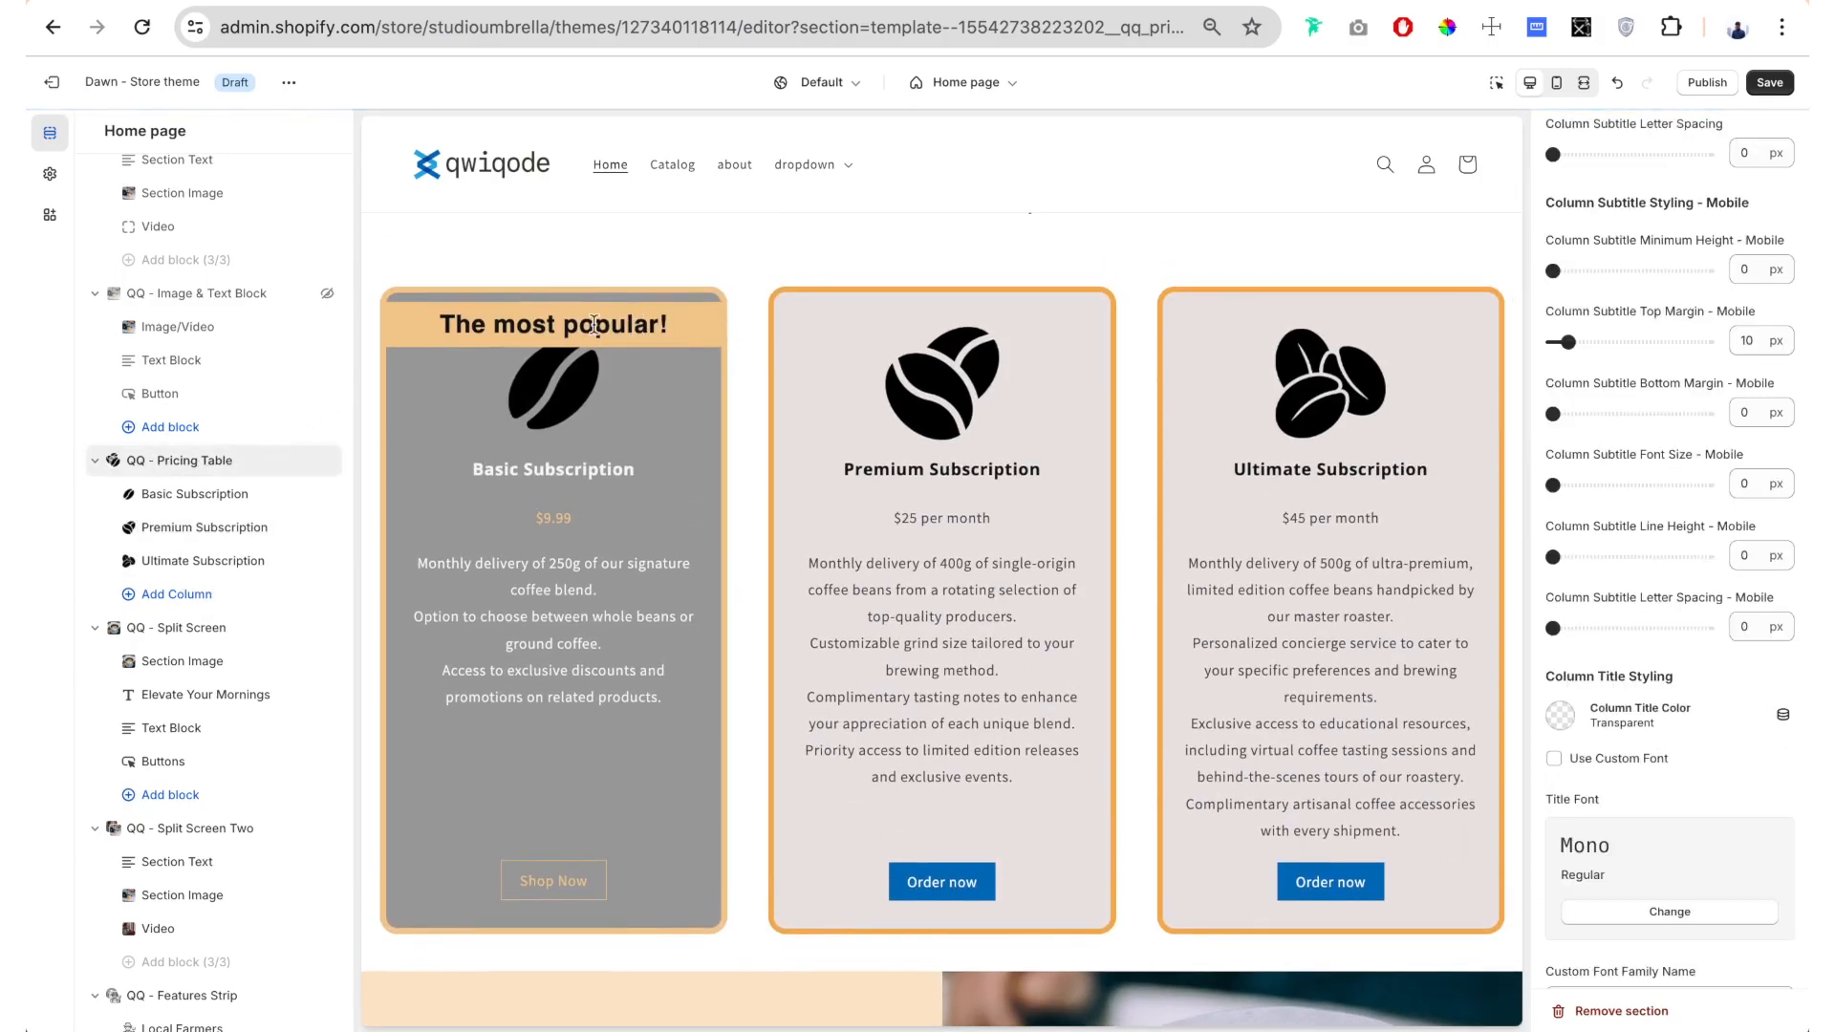
scroll(1648, 464, up, 5)
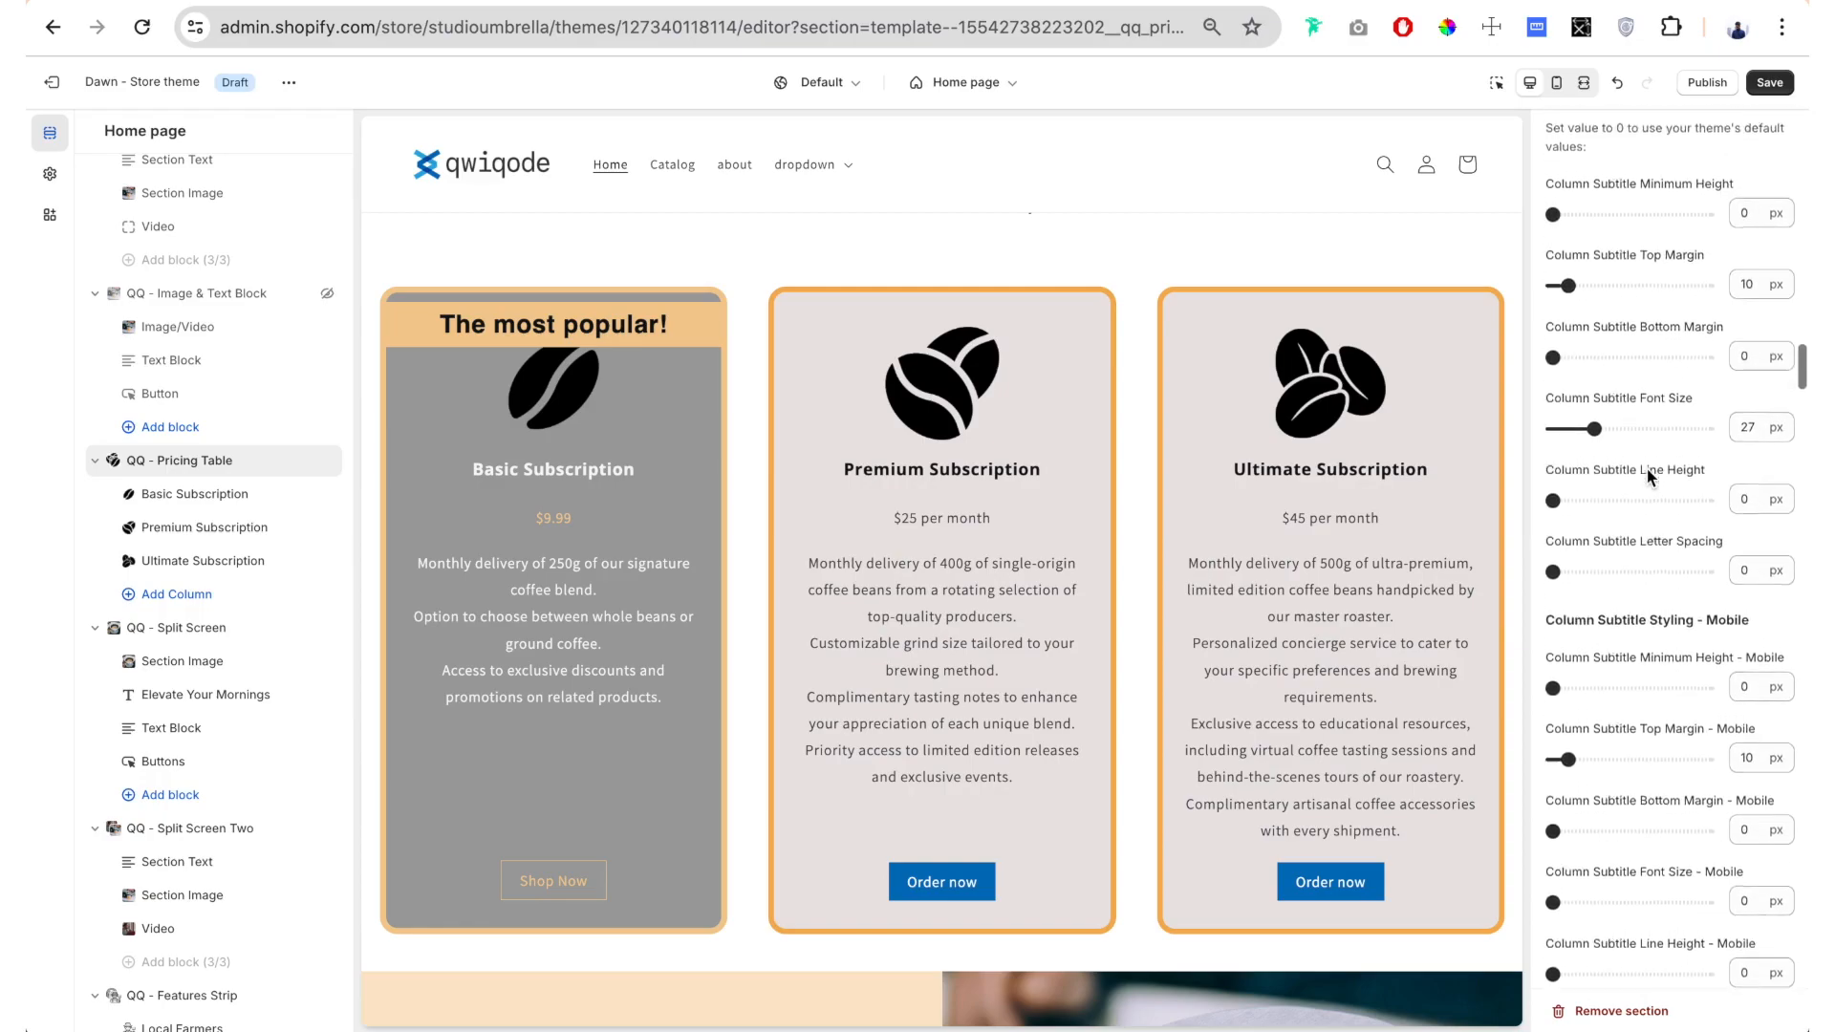
click(1592, 430)
drag(1591, 431, 1578, 430)
Set the column title color to #F3B156 and increase the column title font size
scroll(1705, 583, down, 10)
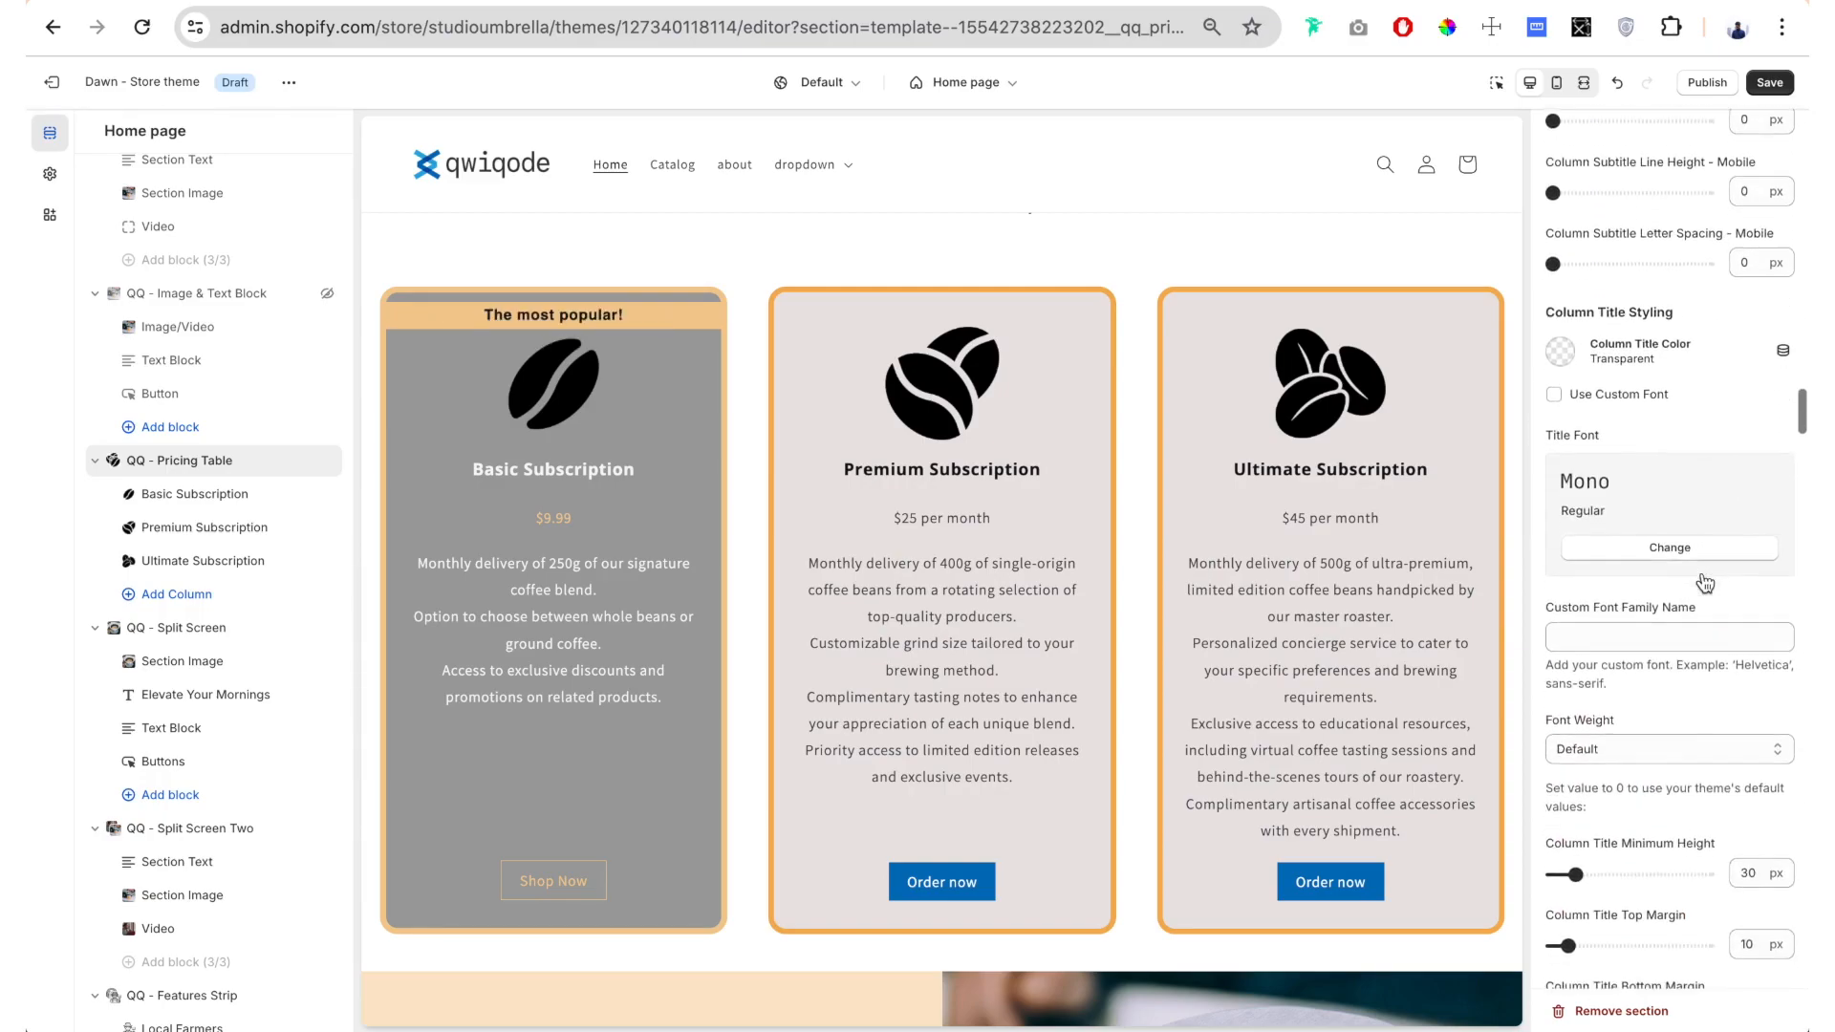
scroll(1706, 583, down, 1)
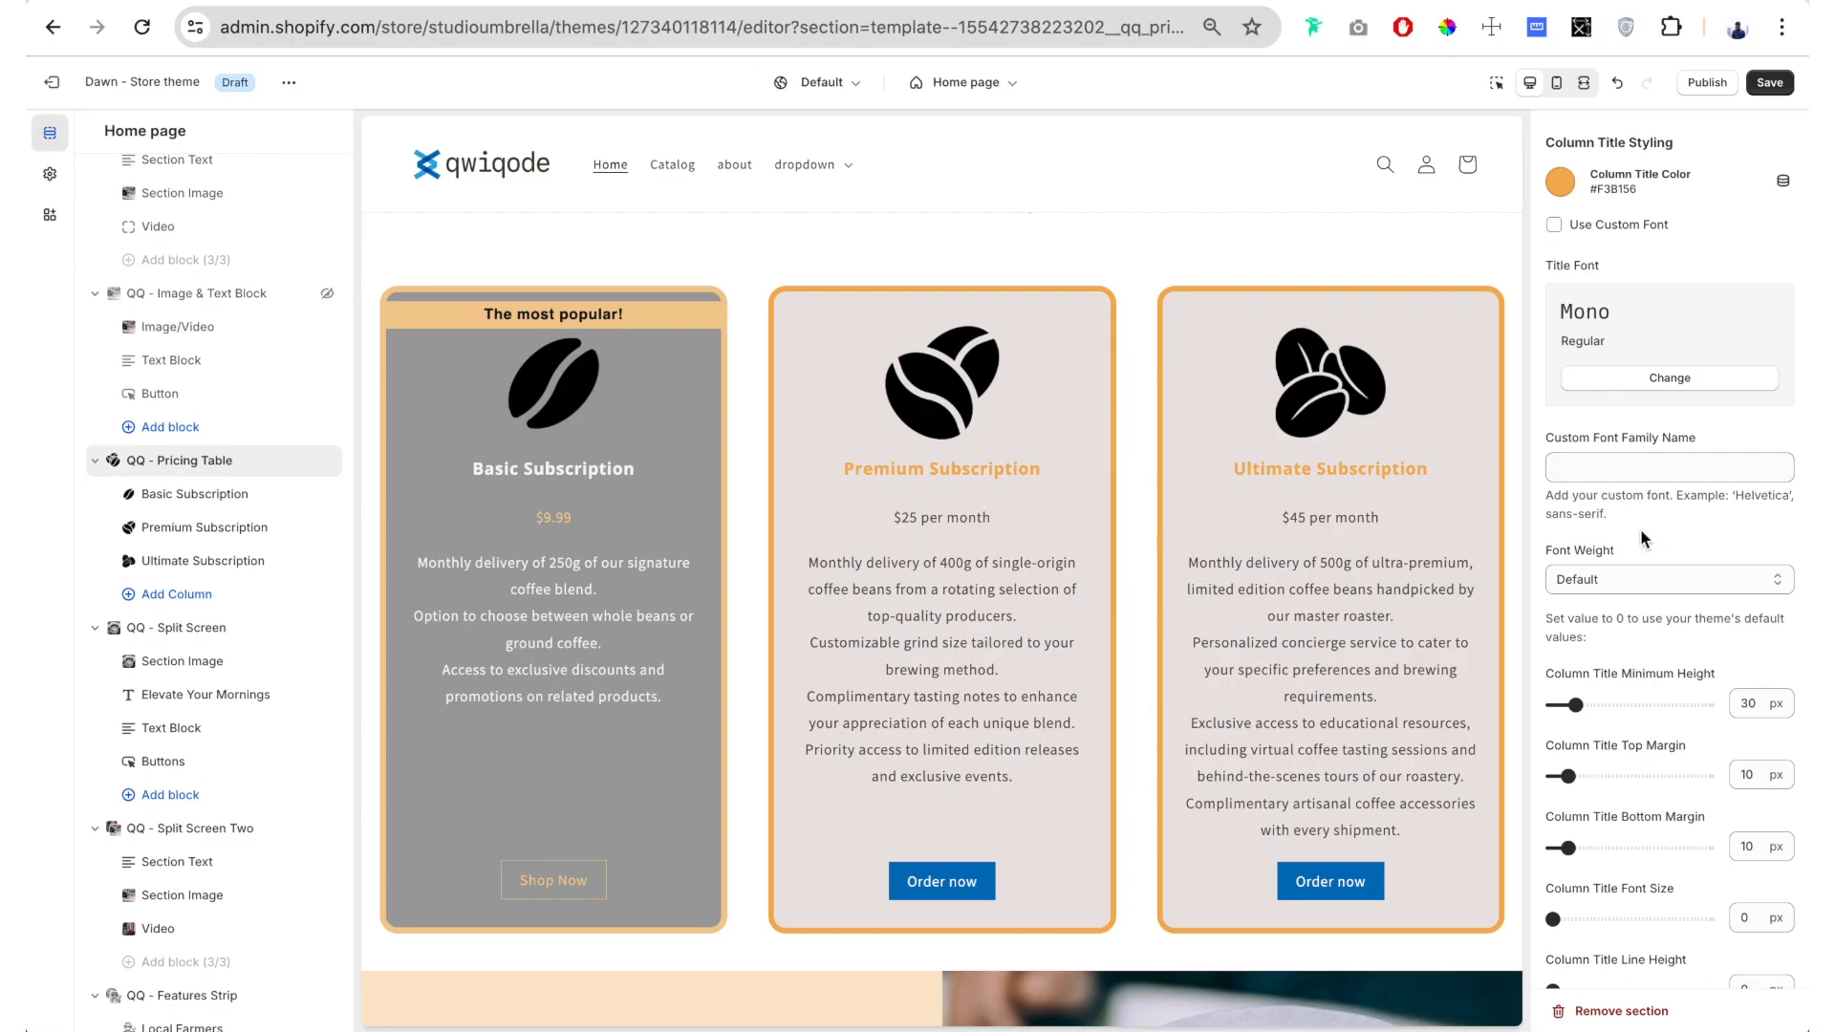
scroll(1641, 538, down, 2)
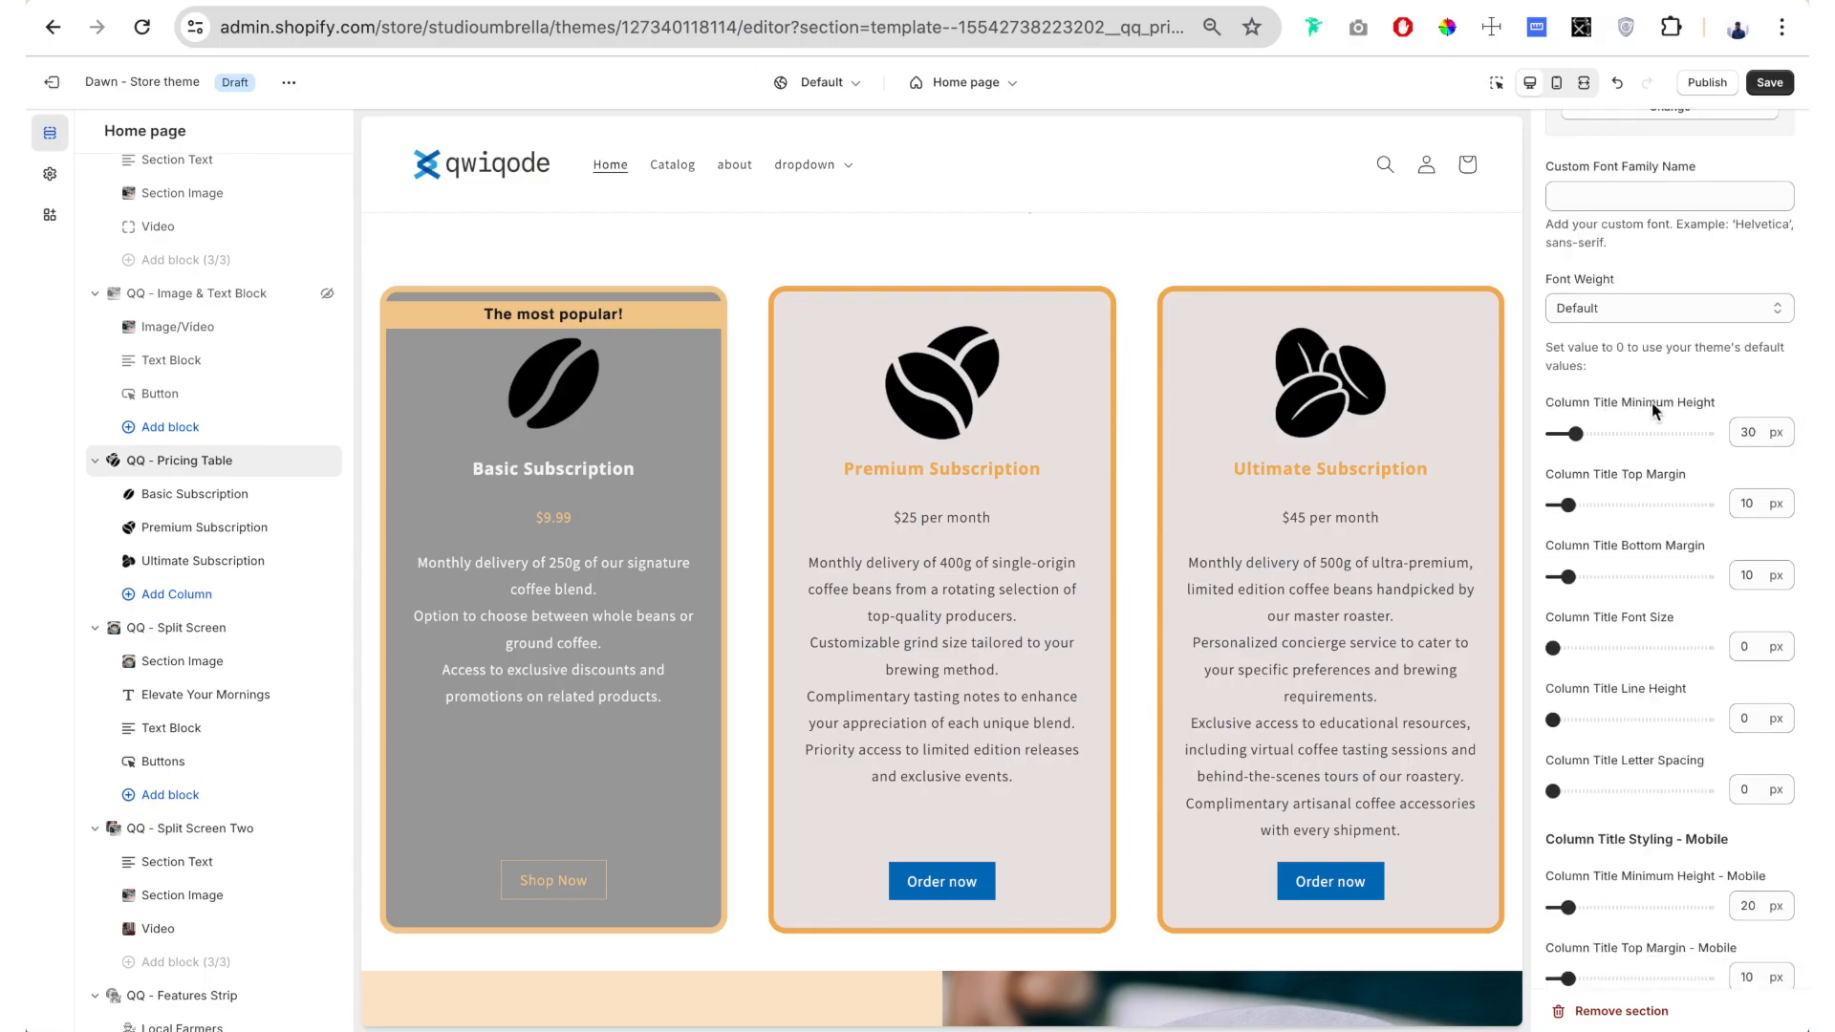
scroll(1605, 405, down, 1)
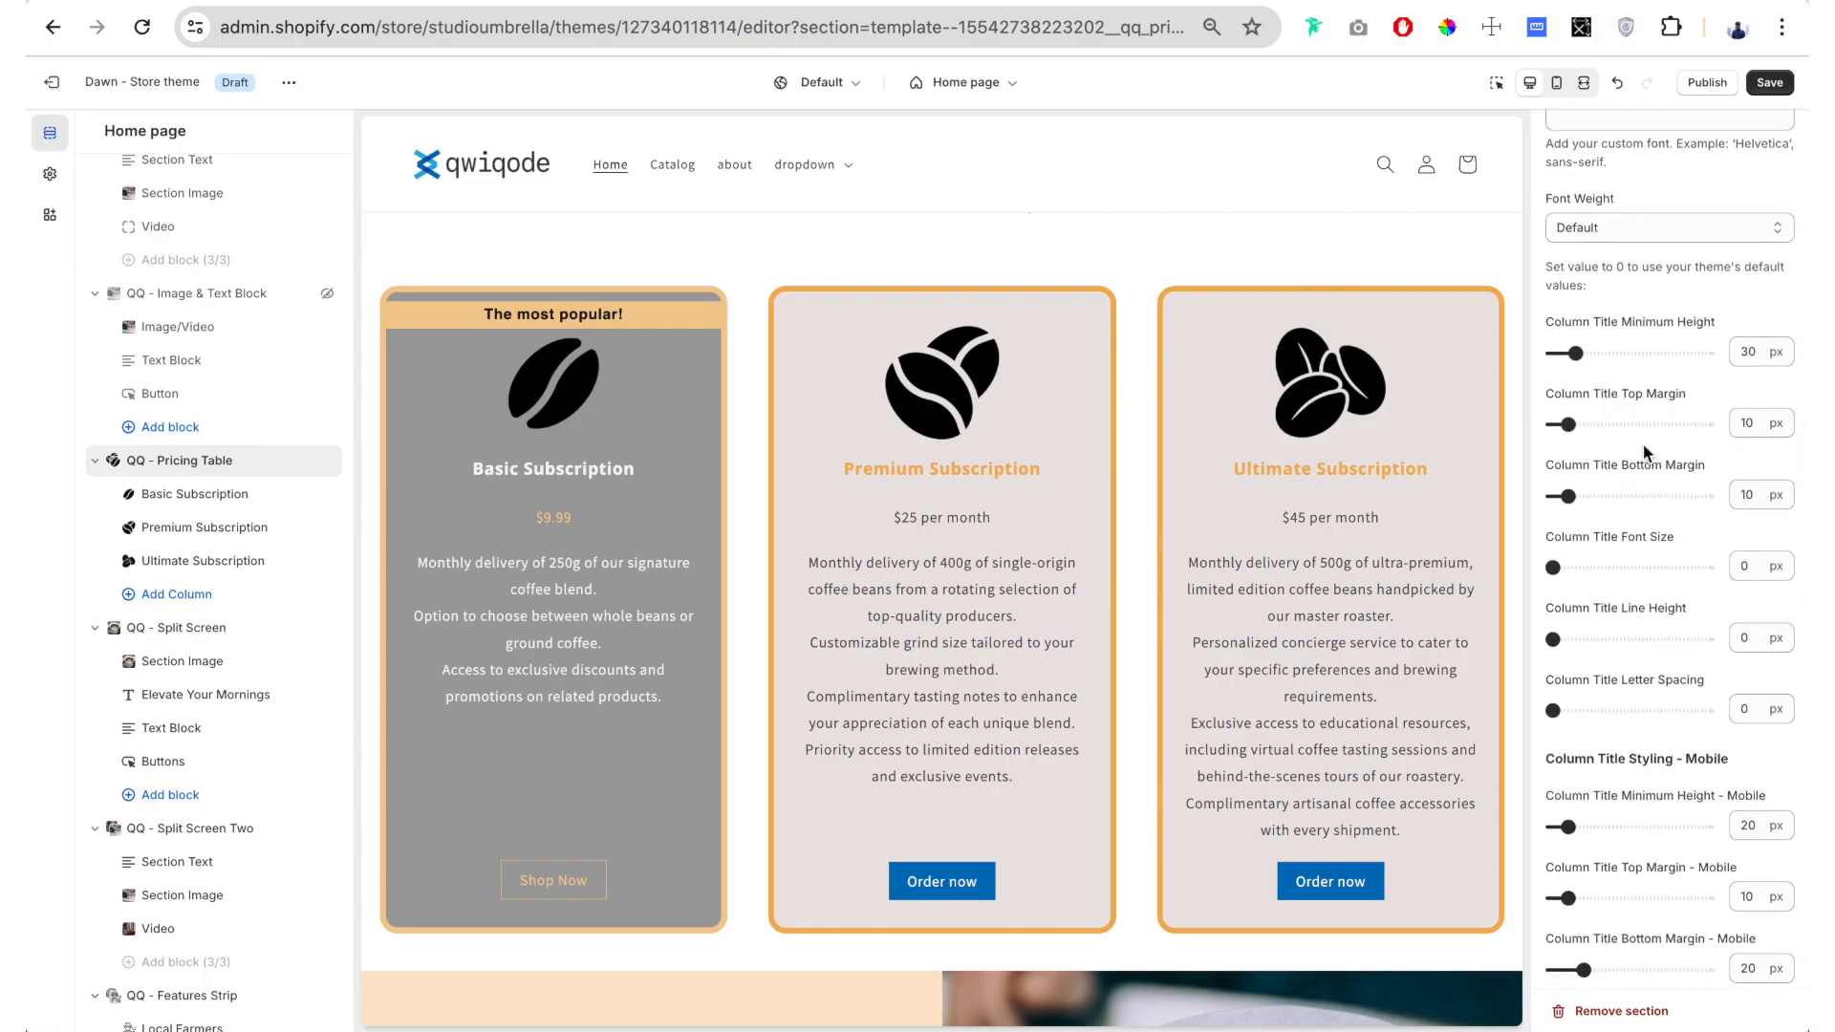
scroll(1698, 472, down, 2)
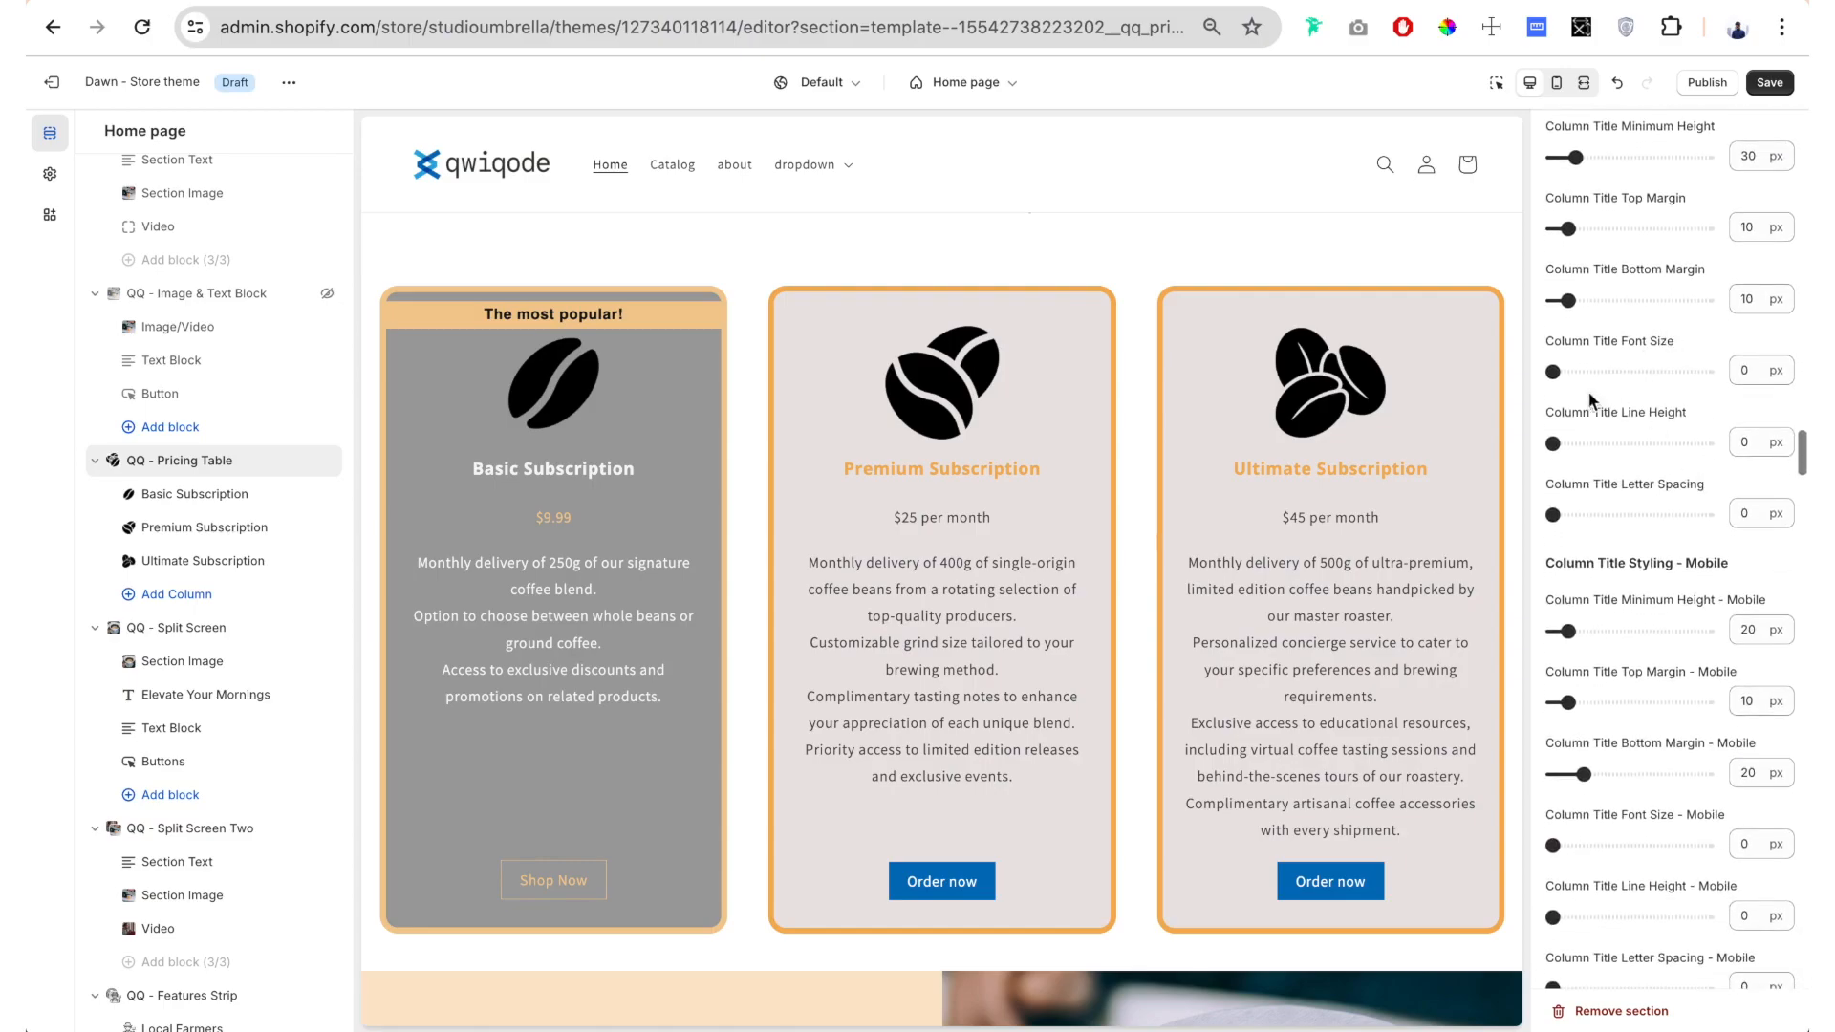
scroll(1549, 375, up, 1)
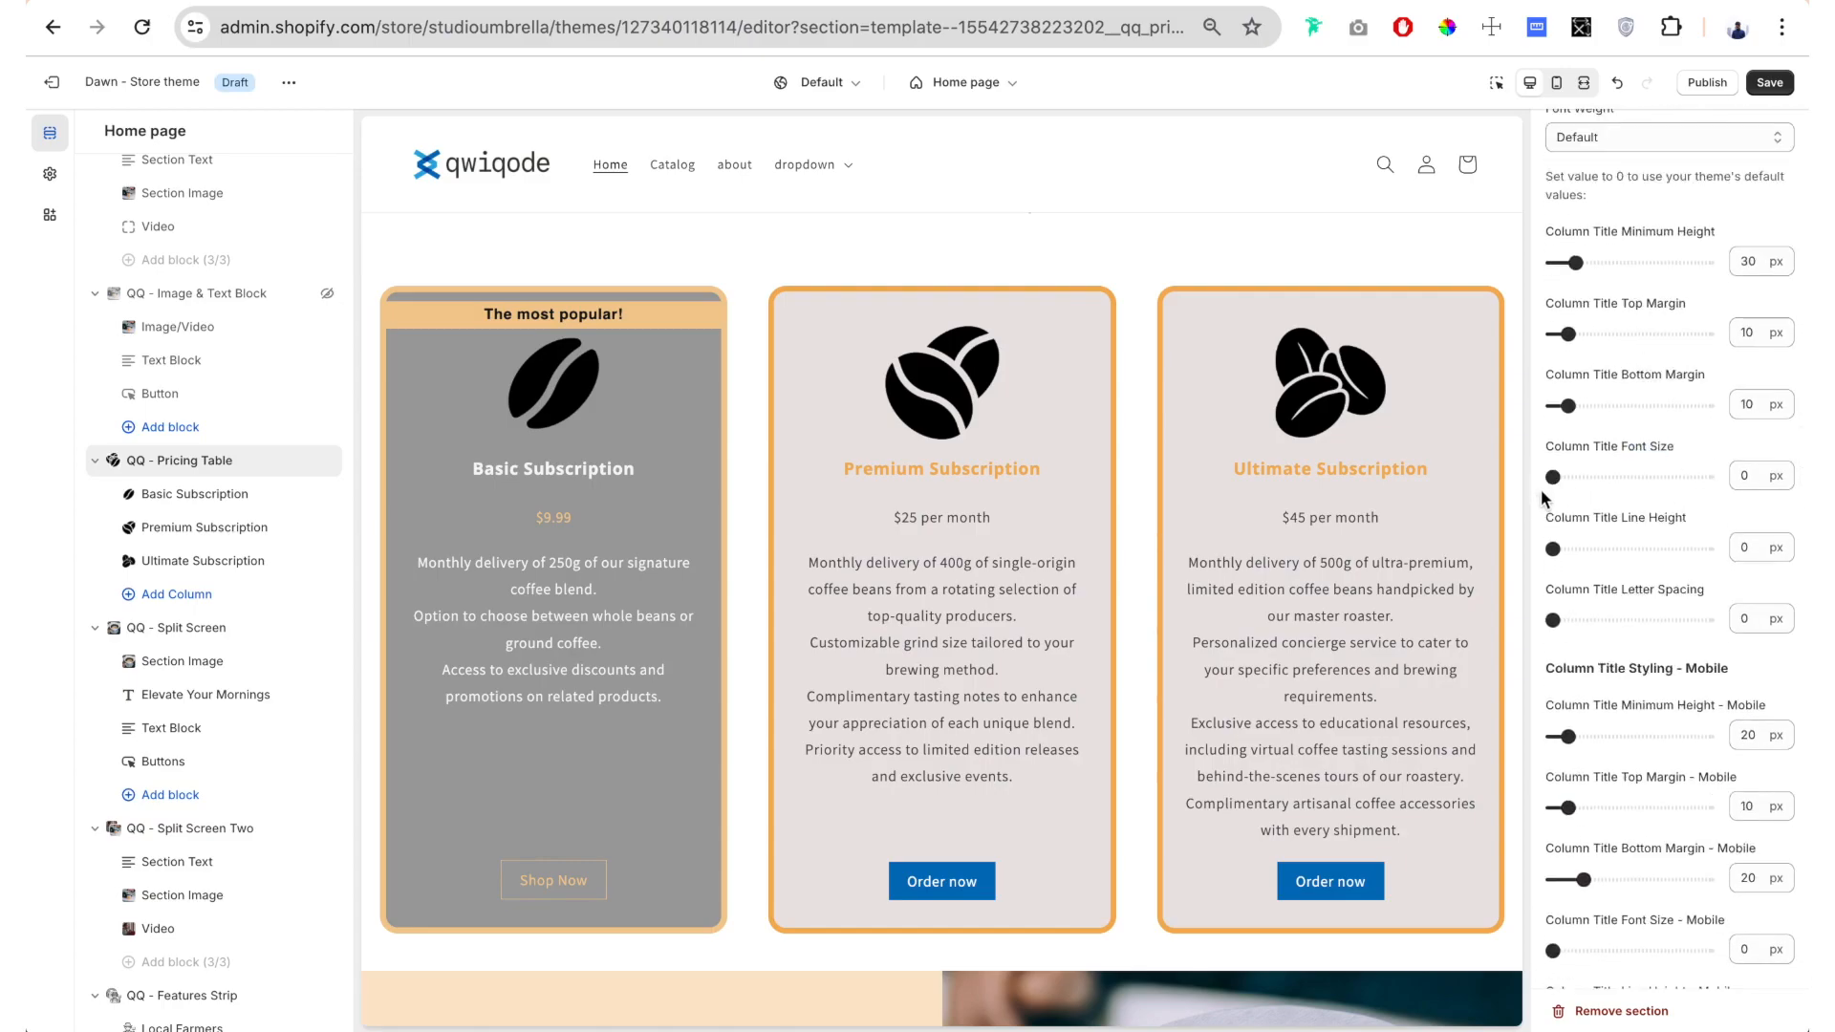
drag(1550, 480, 1575, 477)
scroll(1613, 571, down, 5)
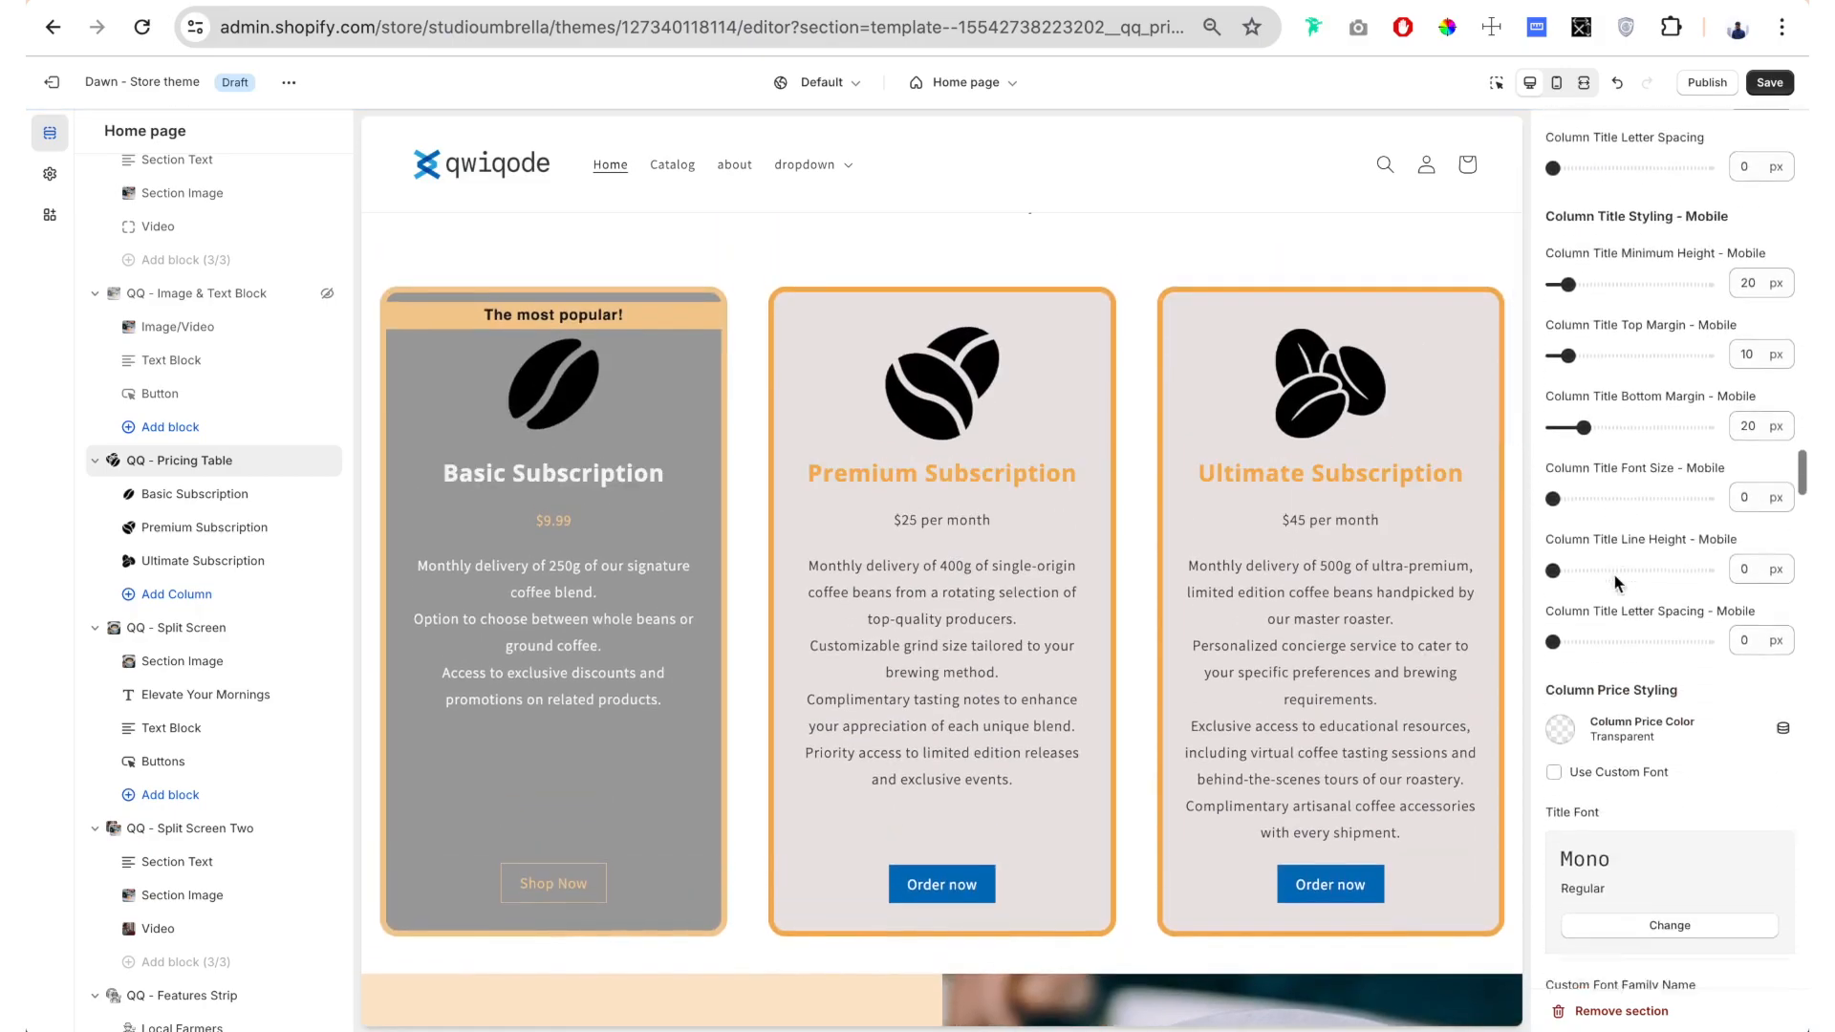
Set the column price color to the blue already used in the theme and increase the column price font size
scroll(1615, 583, up, 2)
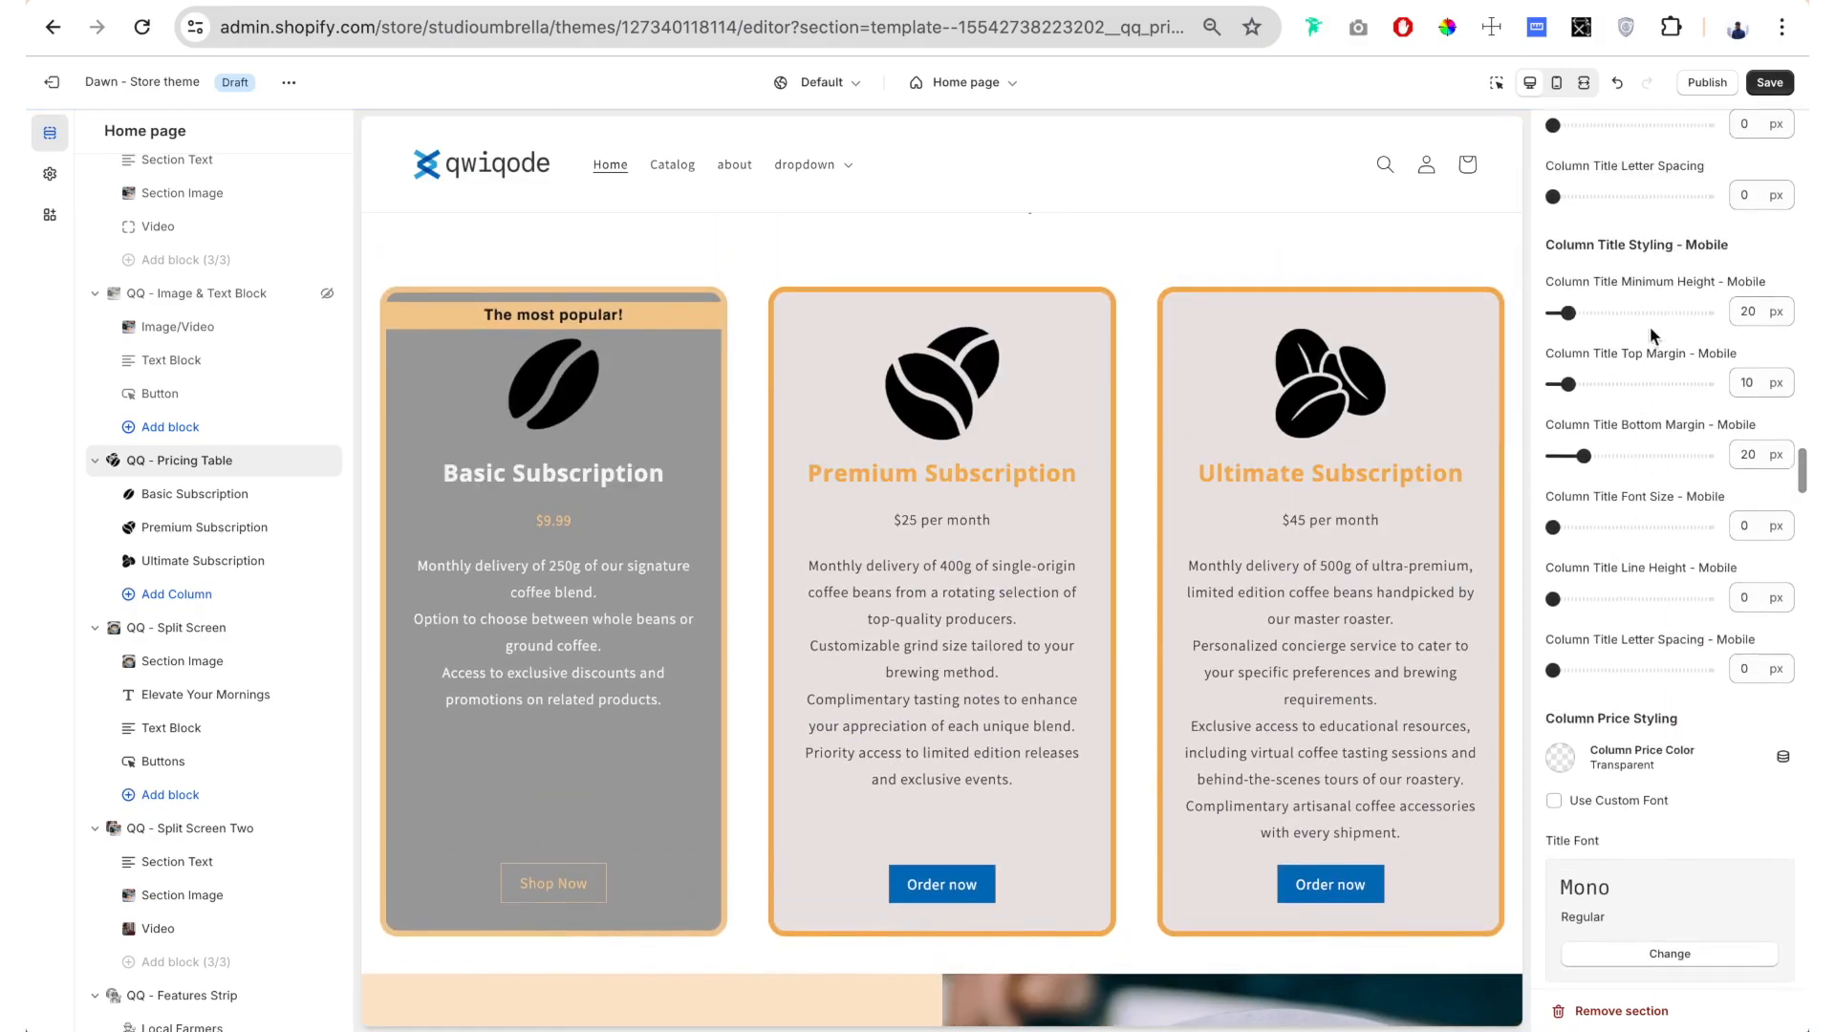
scroll(1629, 473, down, 5)
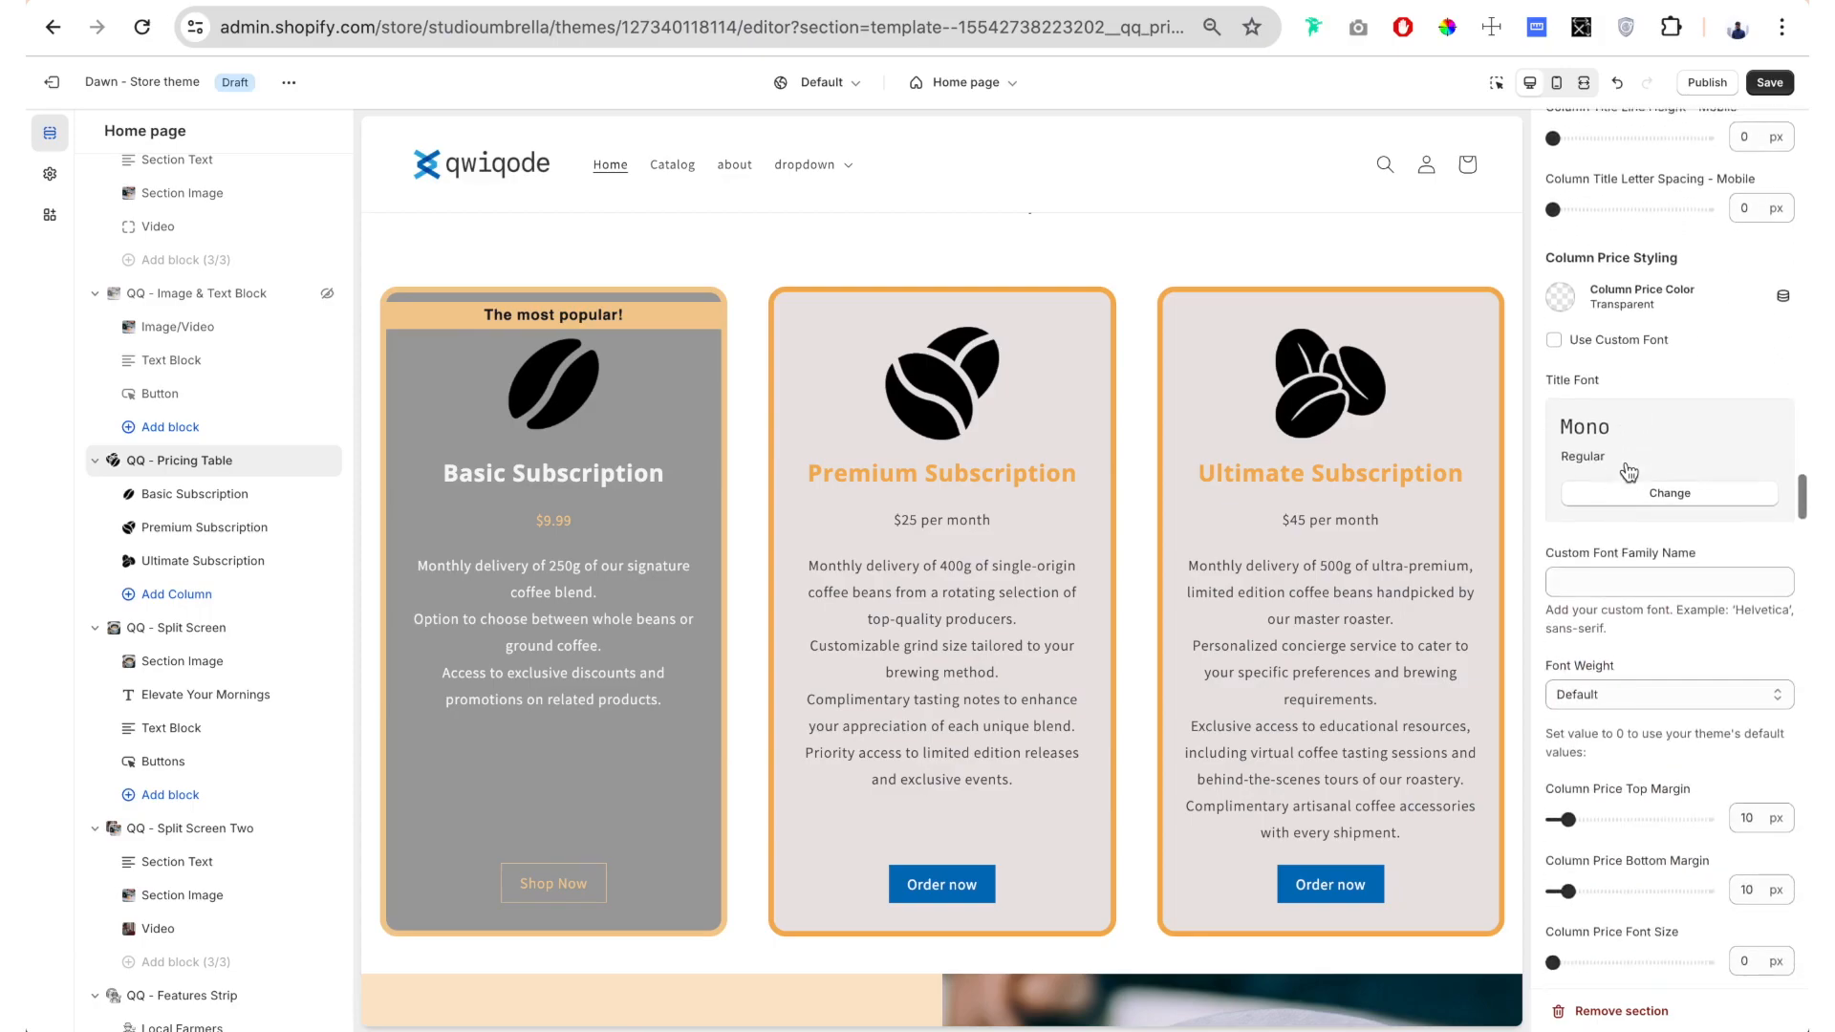
scroll(1630, 473, down, 1)
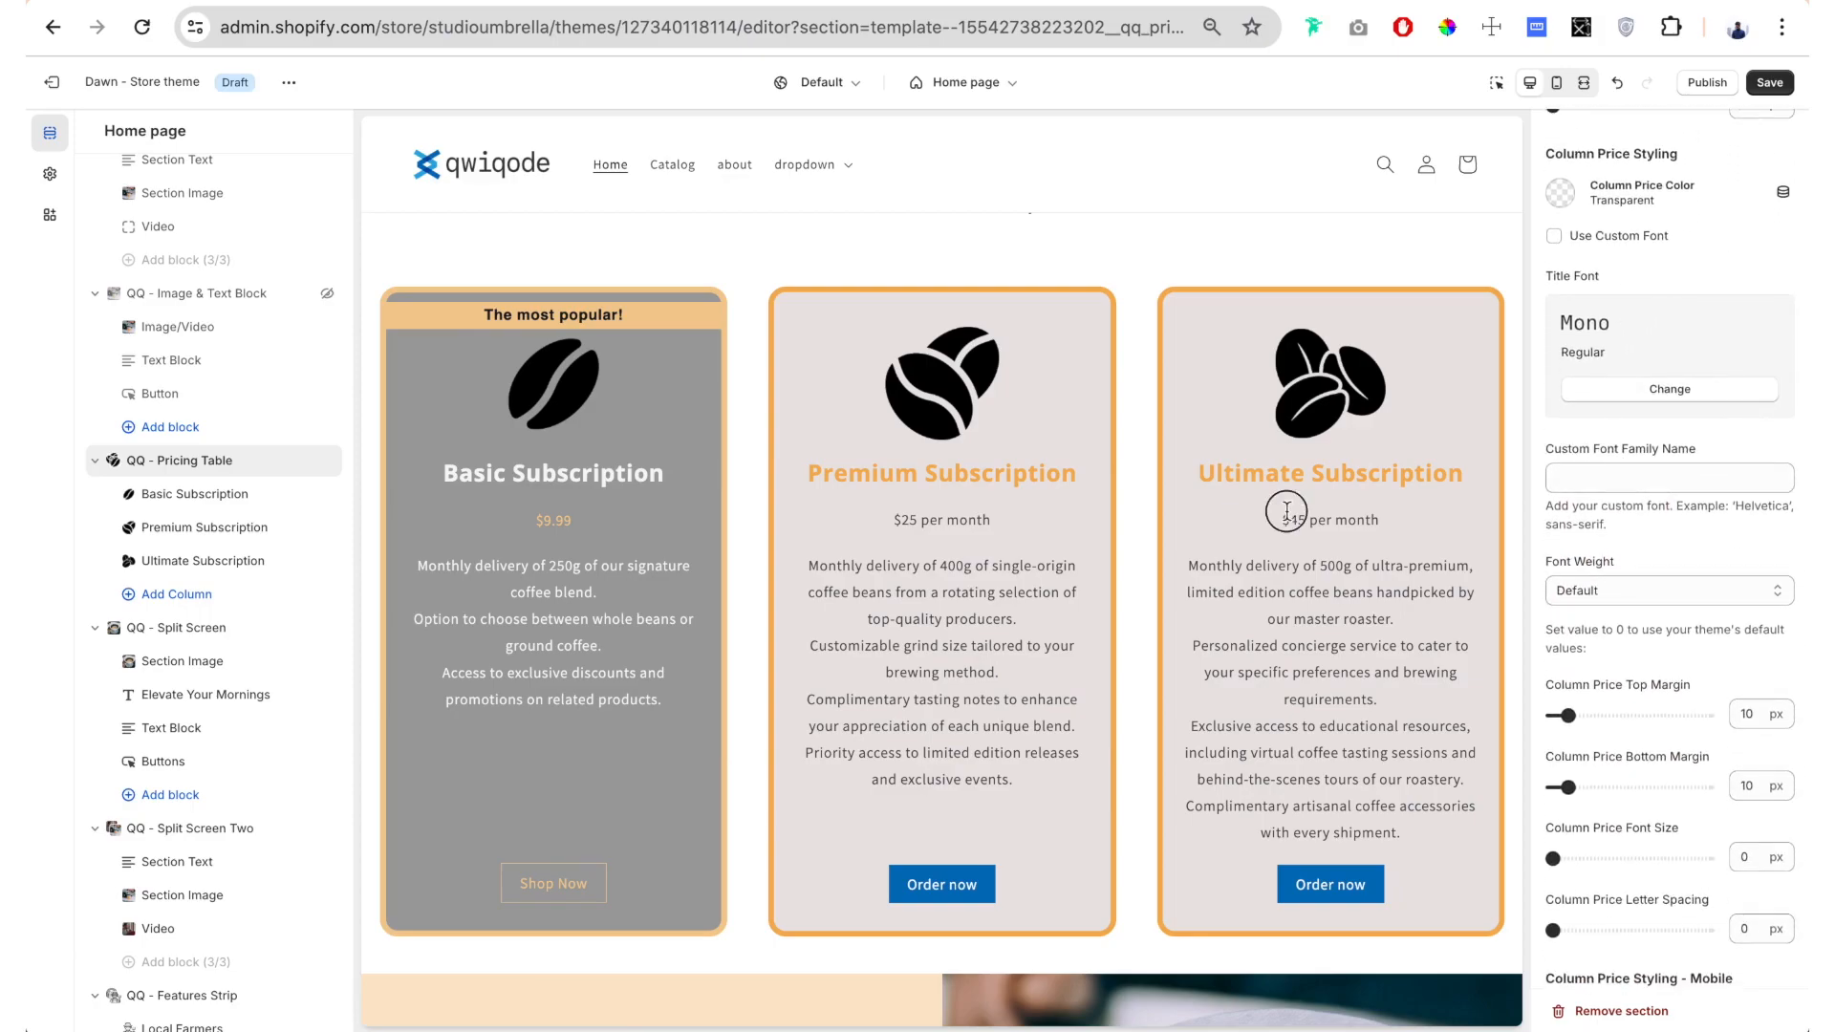
drag(1287, 507, 1378, 514)
click(1560, 192)
click(1715, 553)
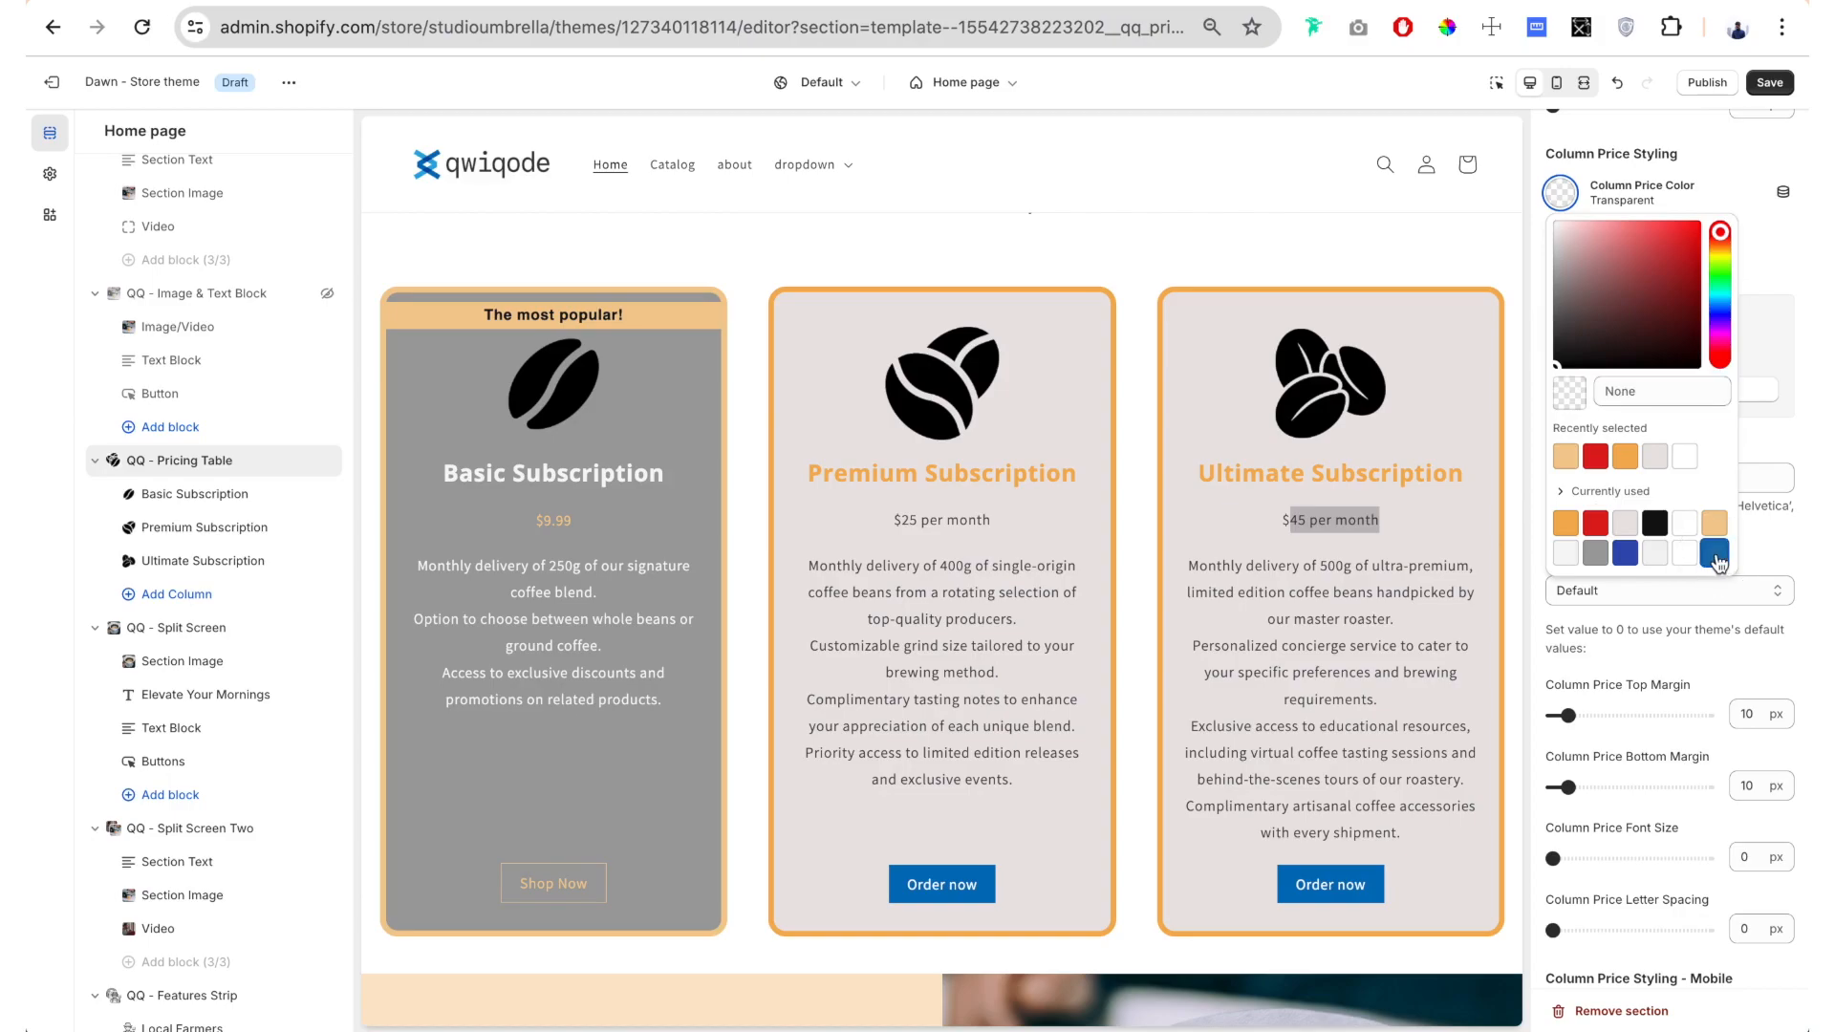
scroll(1575, 486, down, 3)
drag(1565, 622, 1595, 622)
Set the column features color of the pricing table to #1773B0
scroll(1622, 382, down, 7)
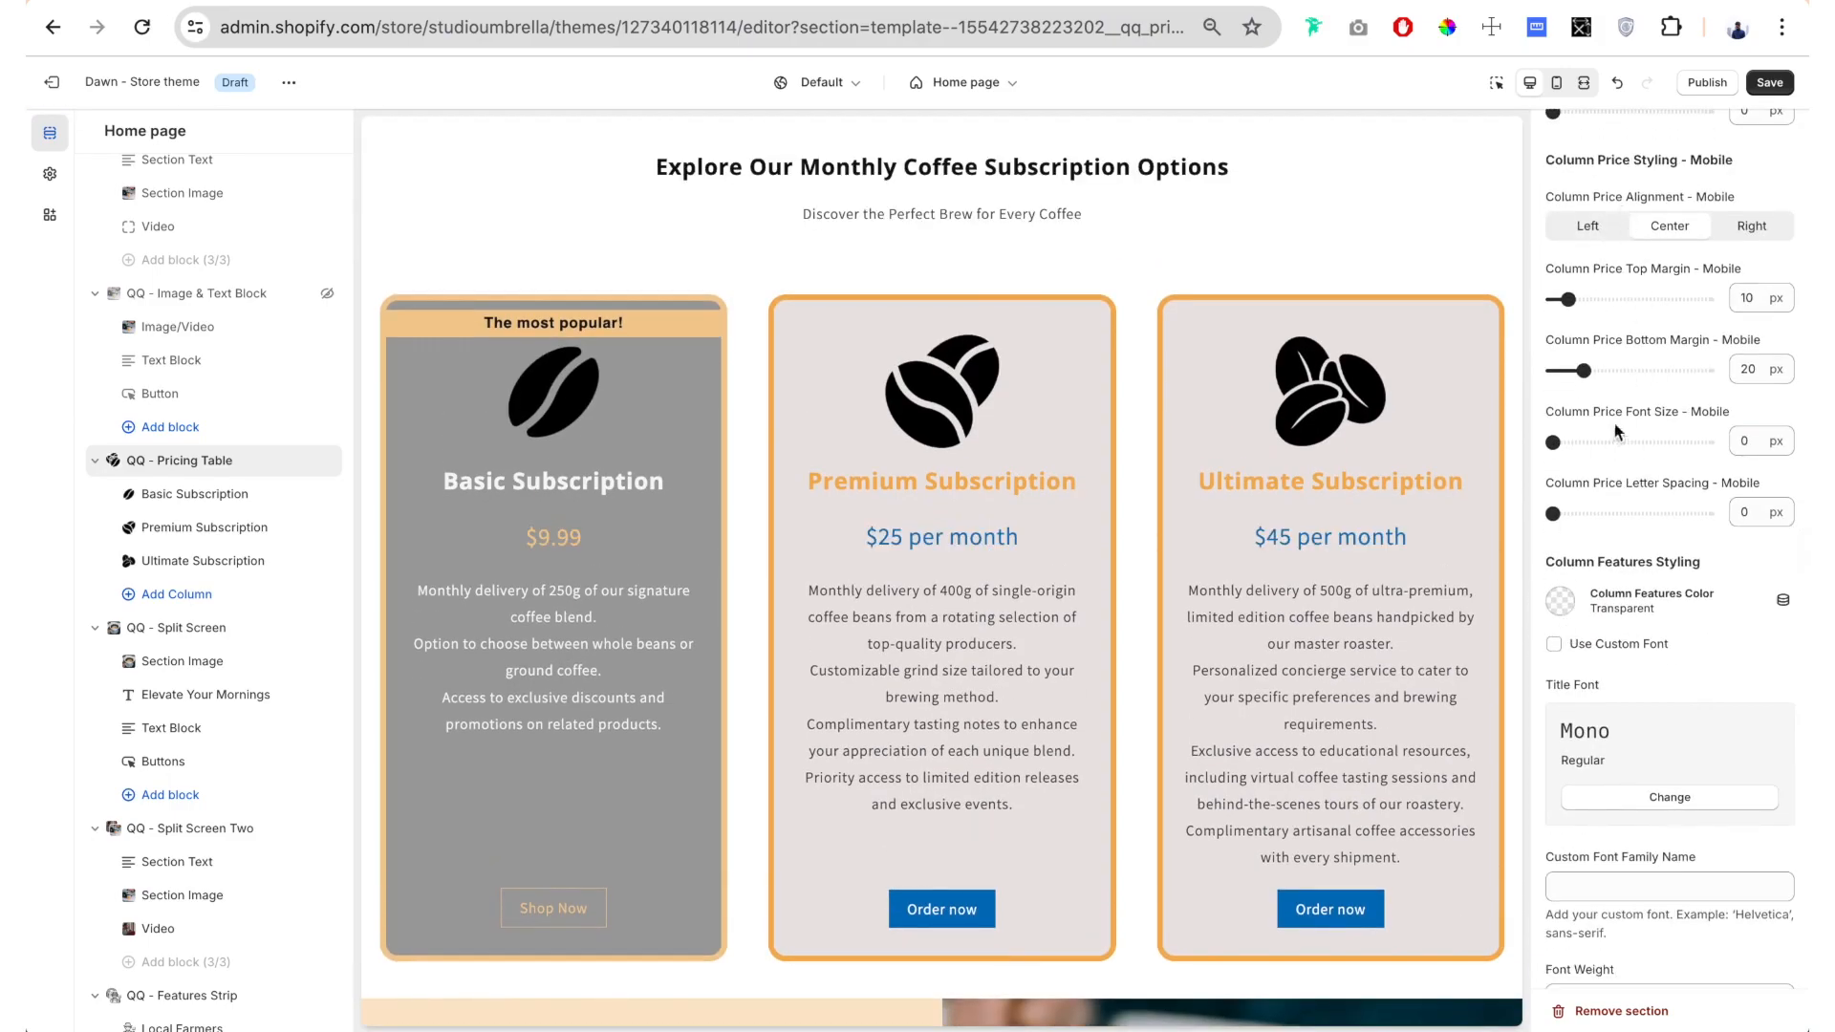
scroll(1615, 411, down, 5)
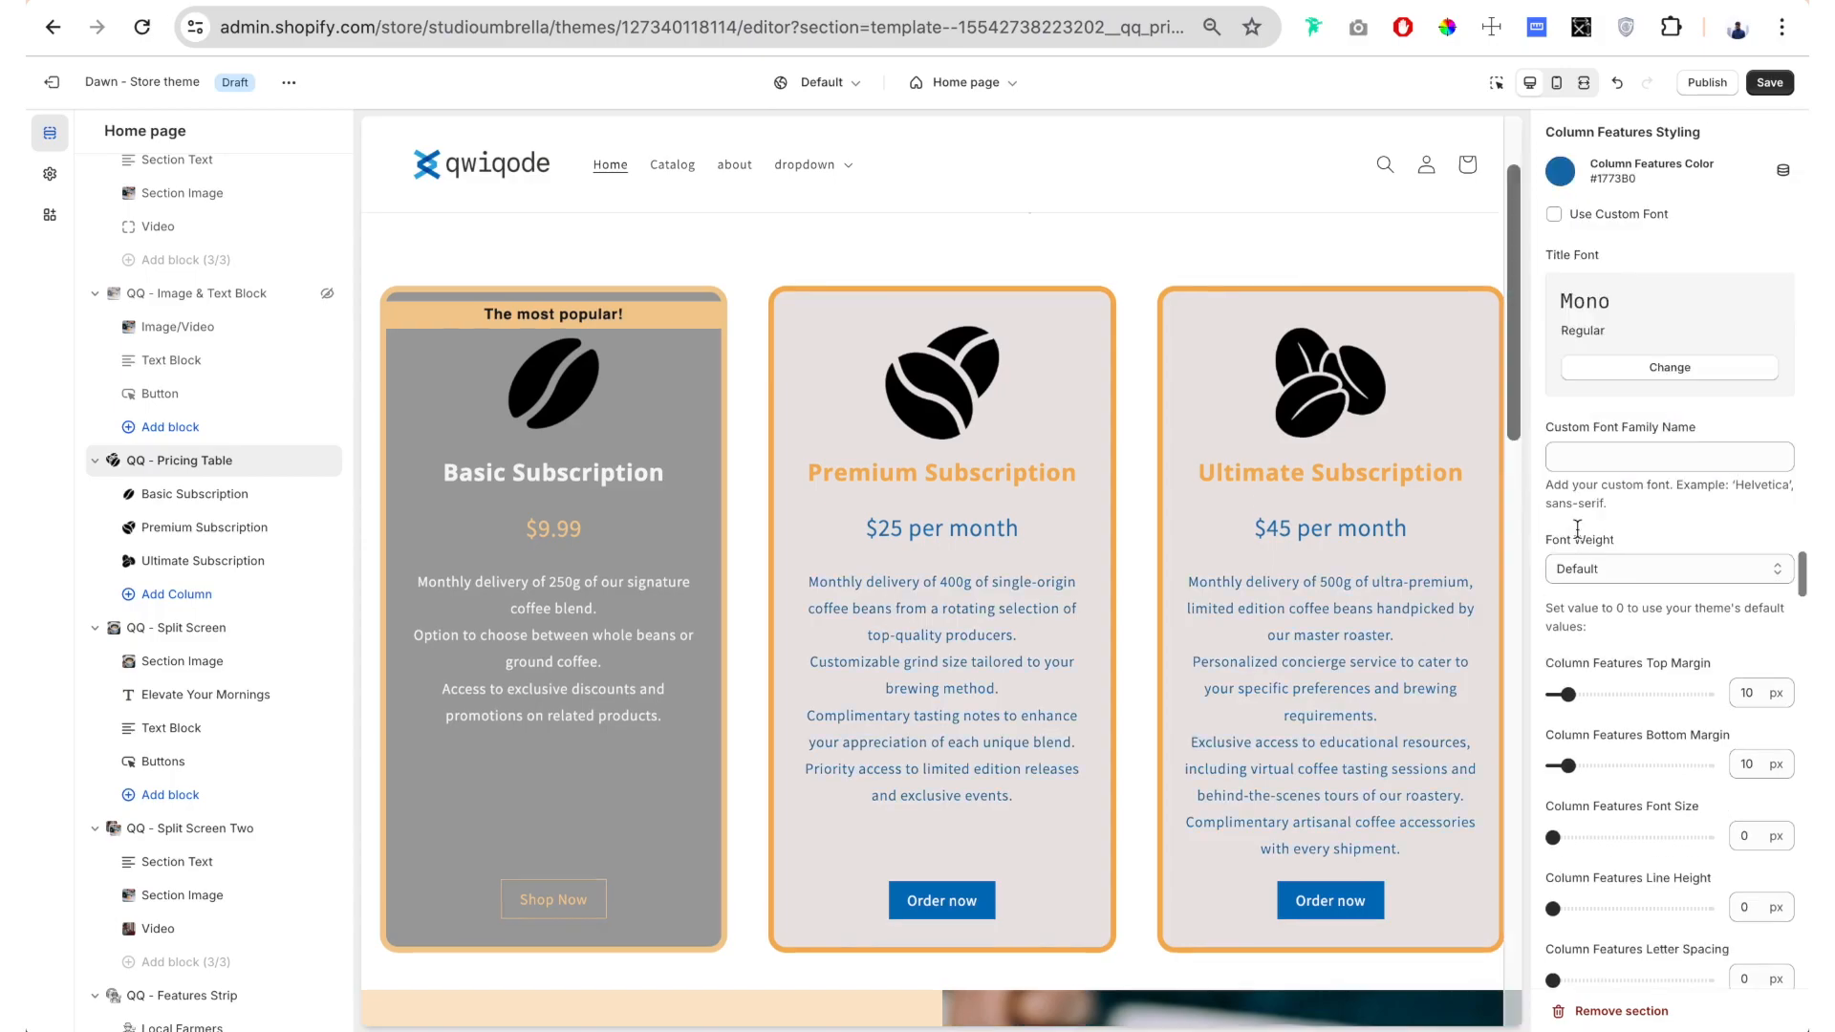
scroll(1610, 530, down, 3)
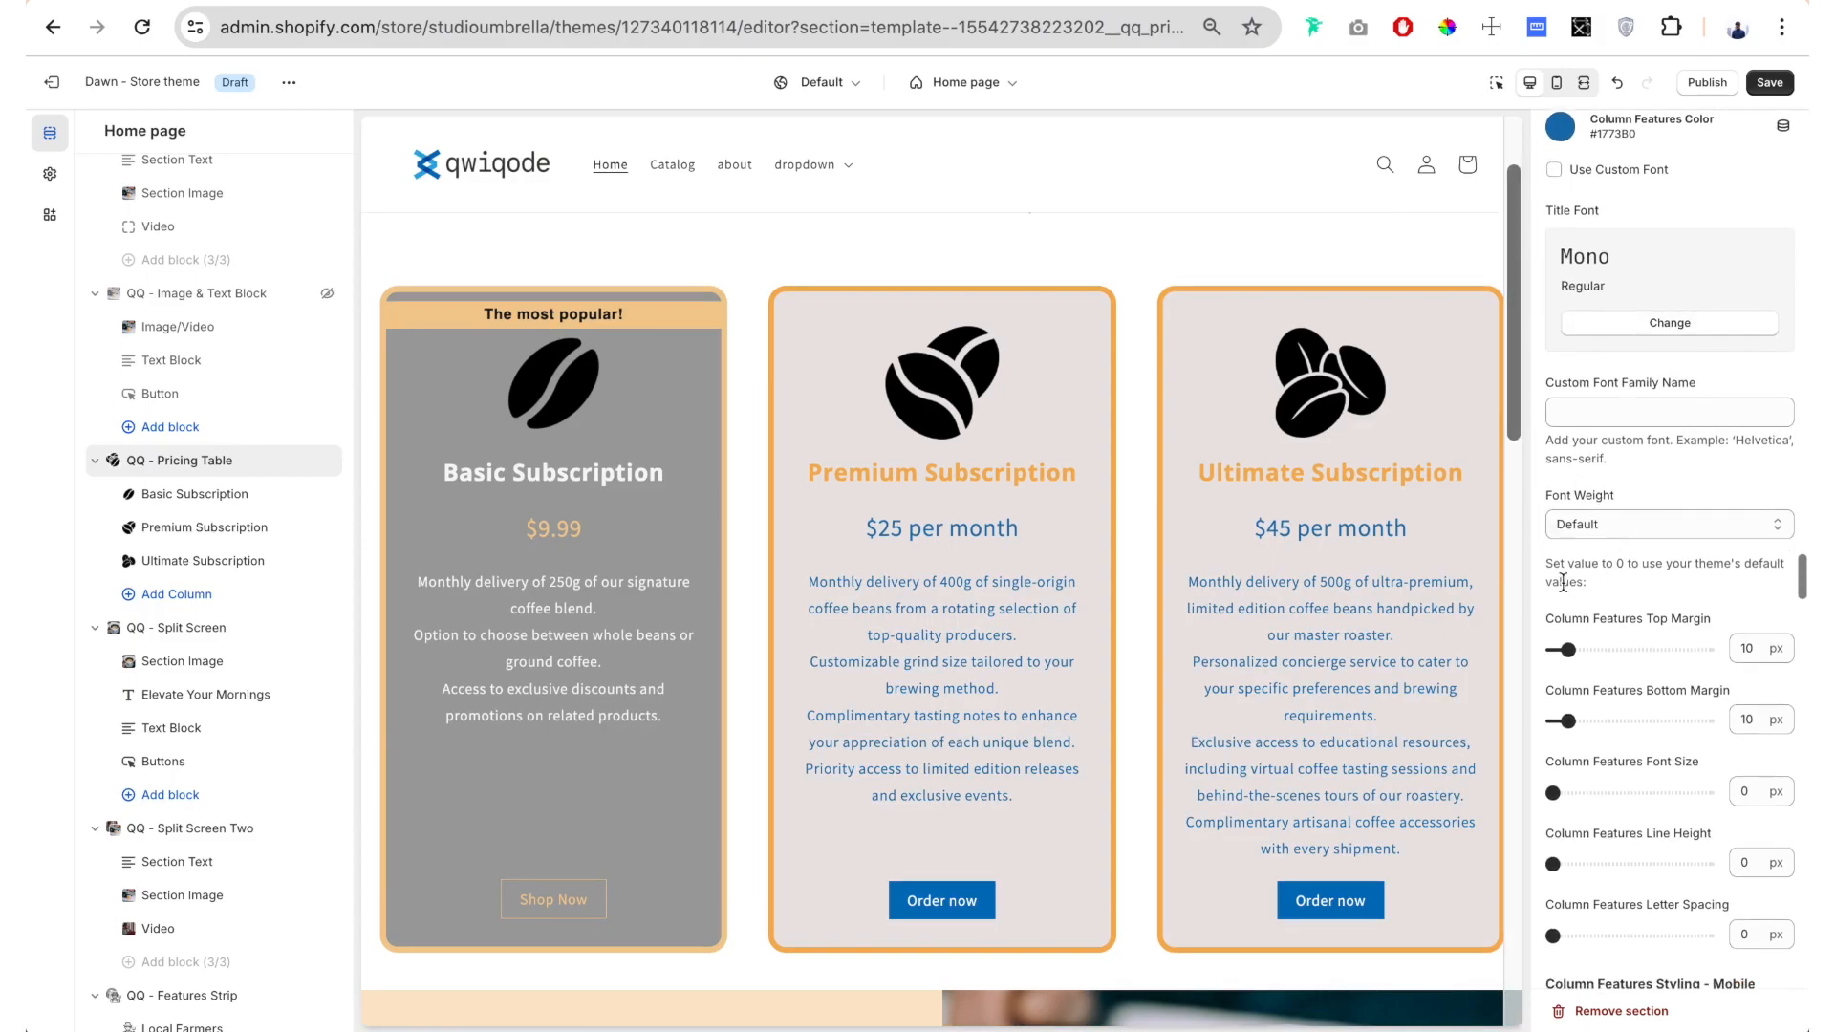
scroll(1564, 581, down, 2)
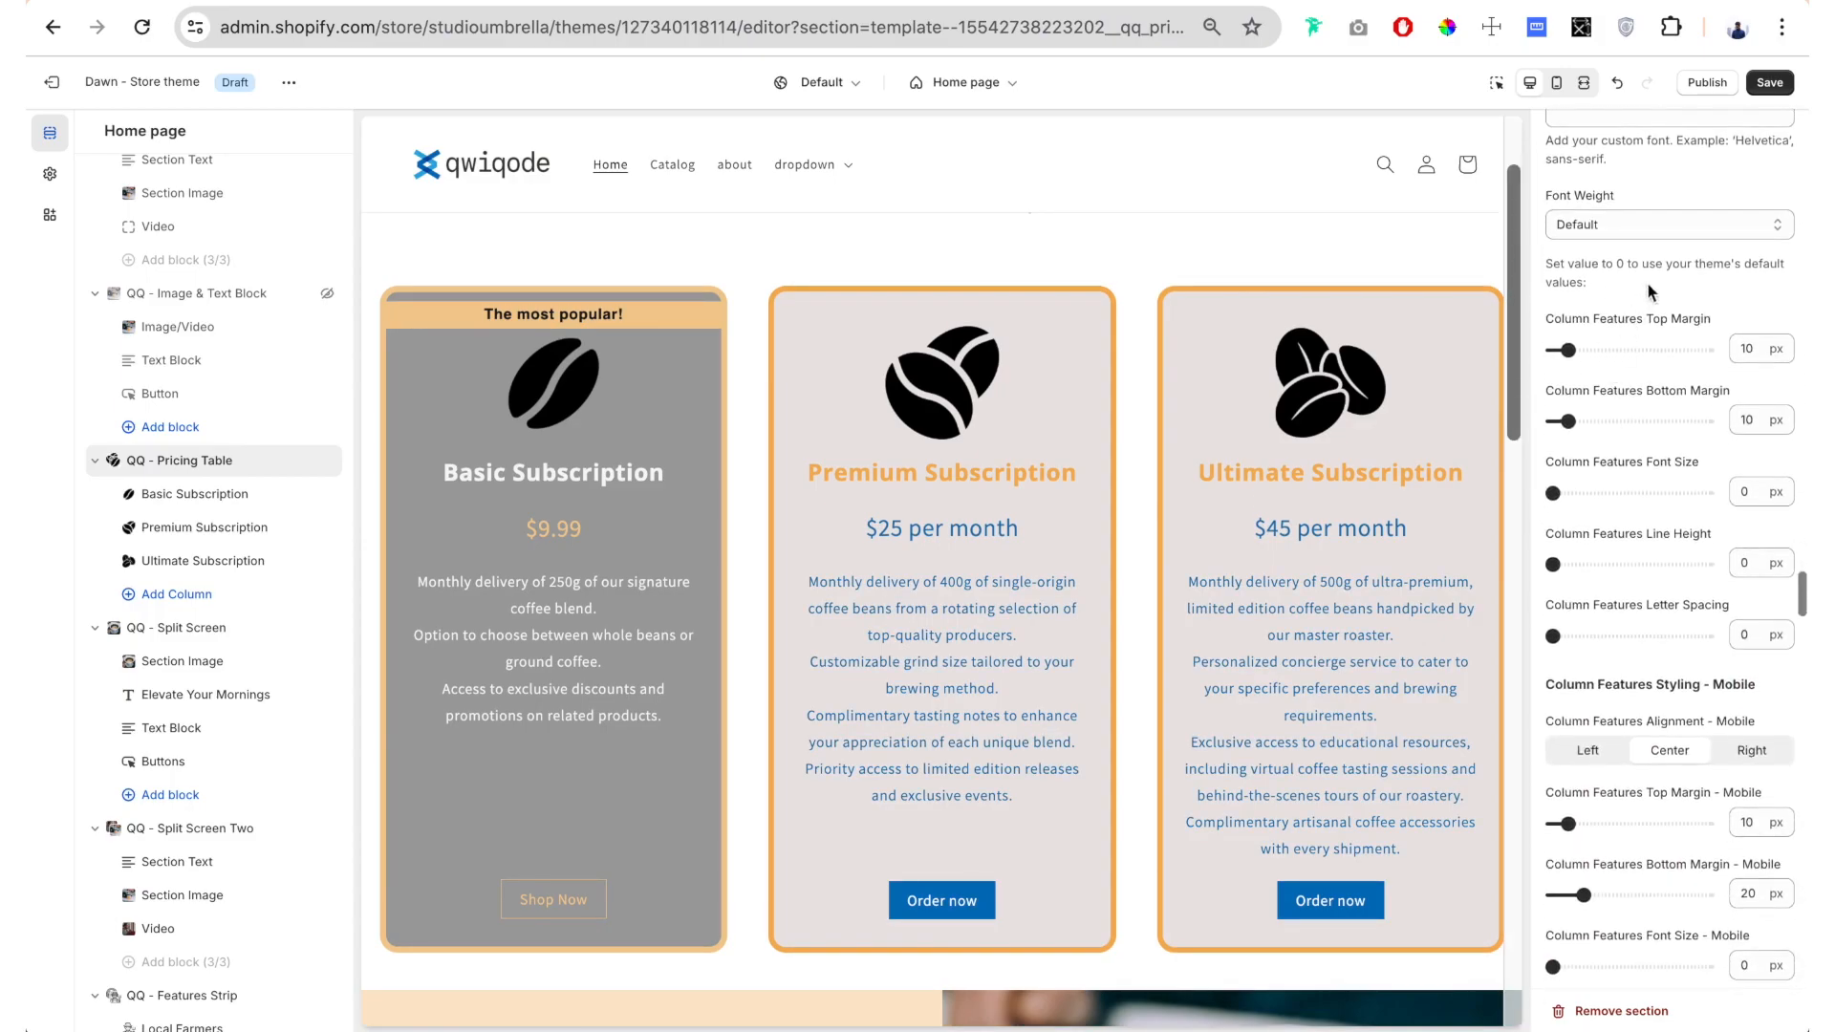
scroll(1644, 507, down, 1)
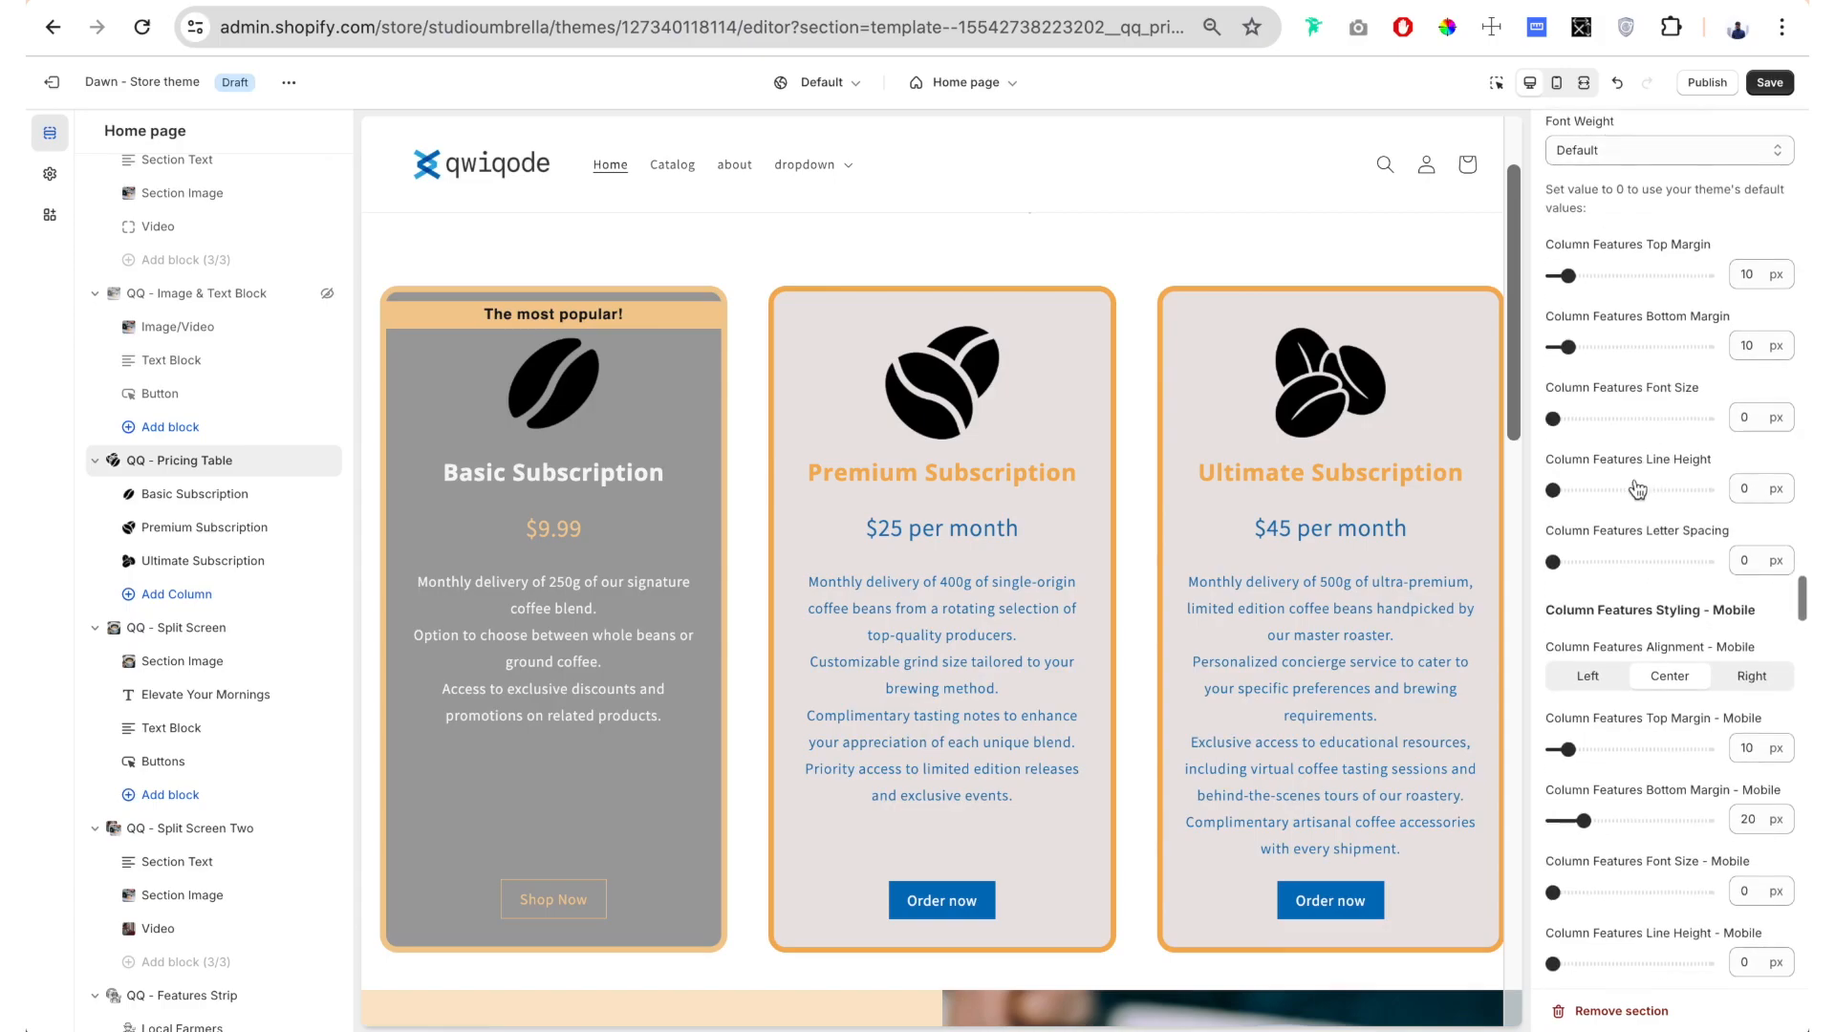
Set the pricing table's section background color to #F3F3F3
scroll(1625, 546, down, 8)
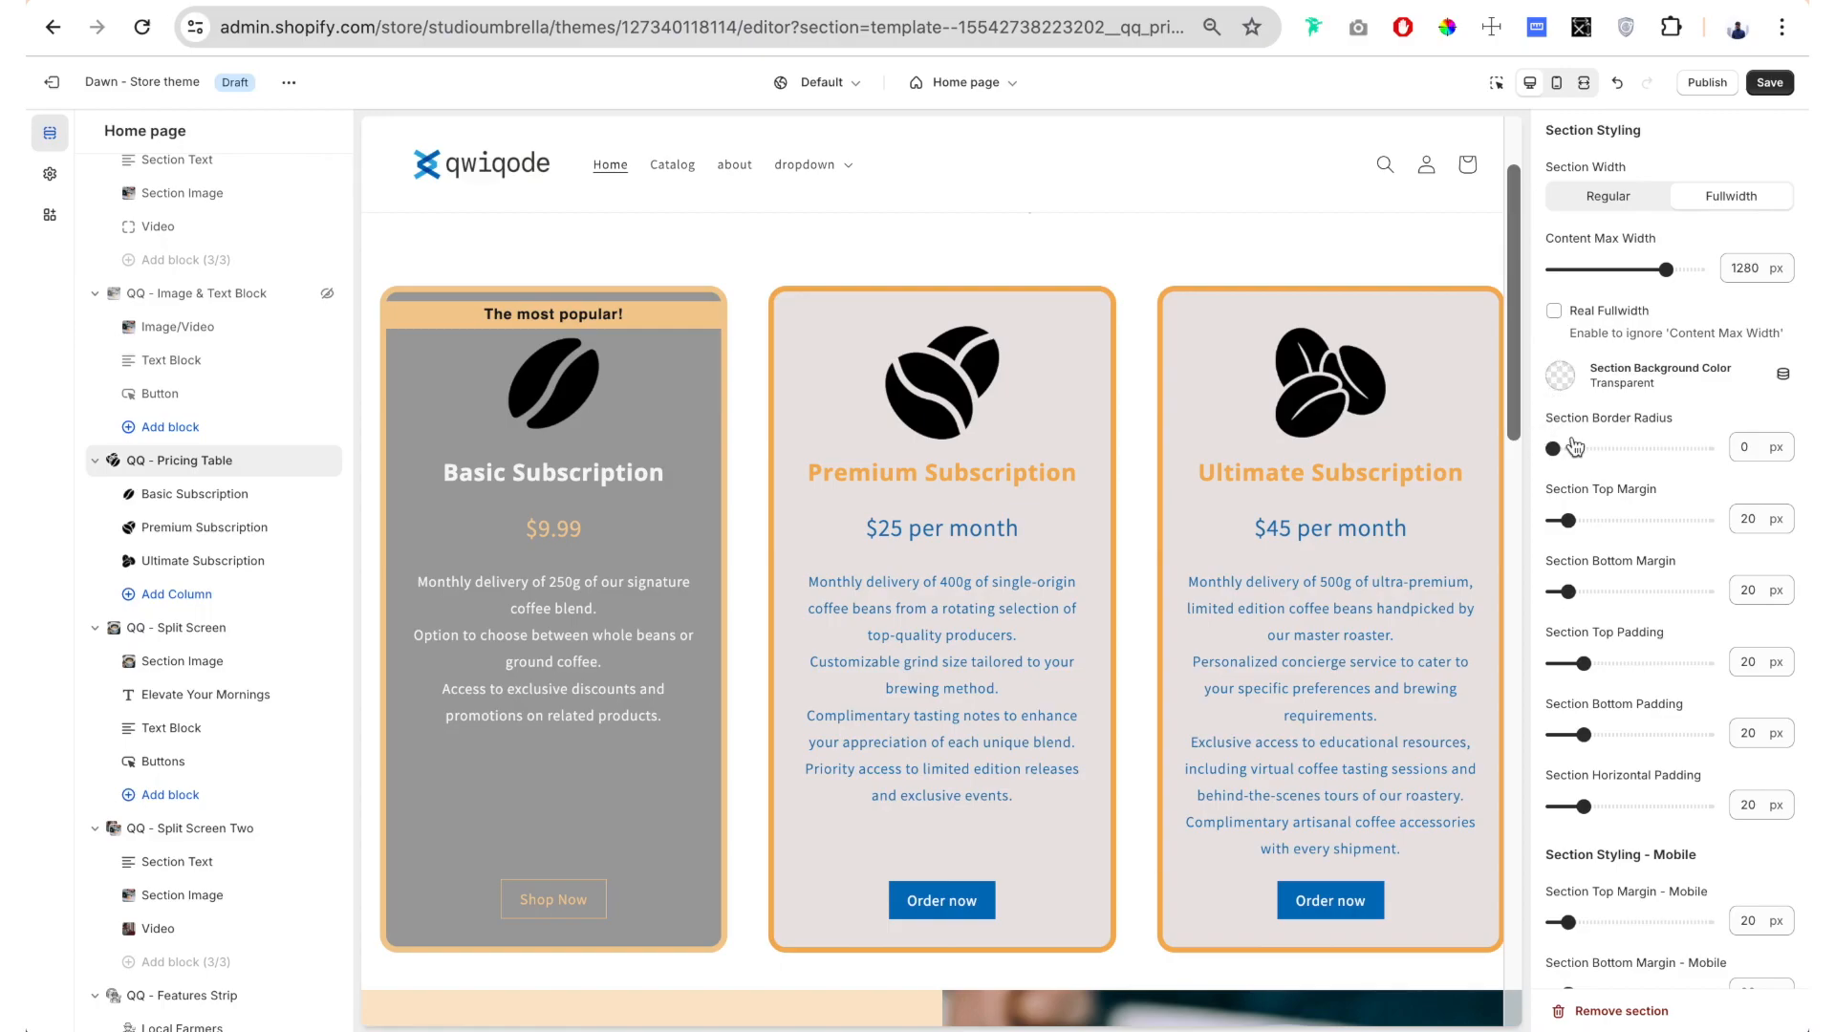
click(1564, 377)
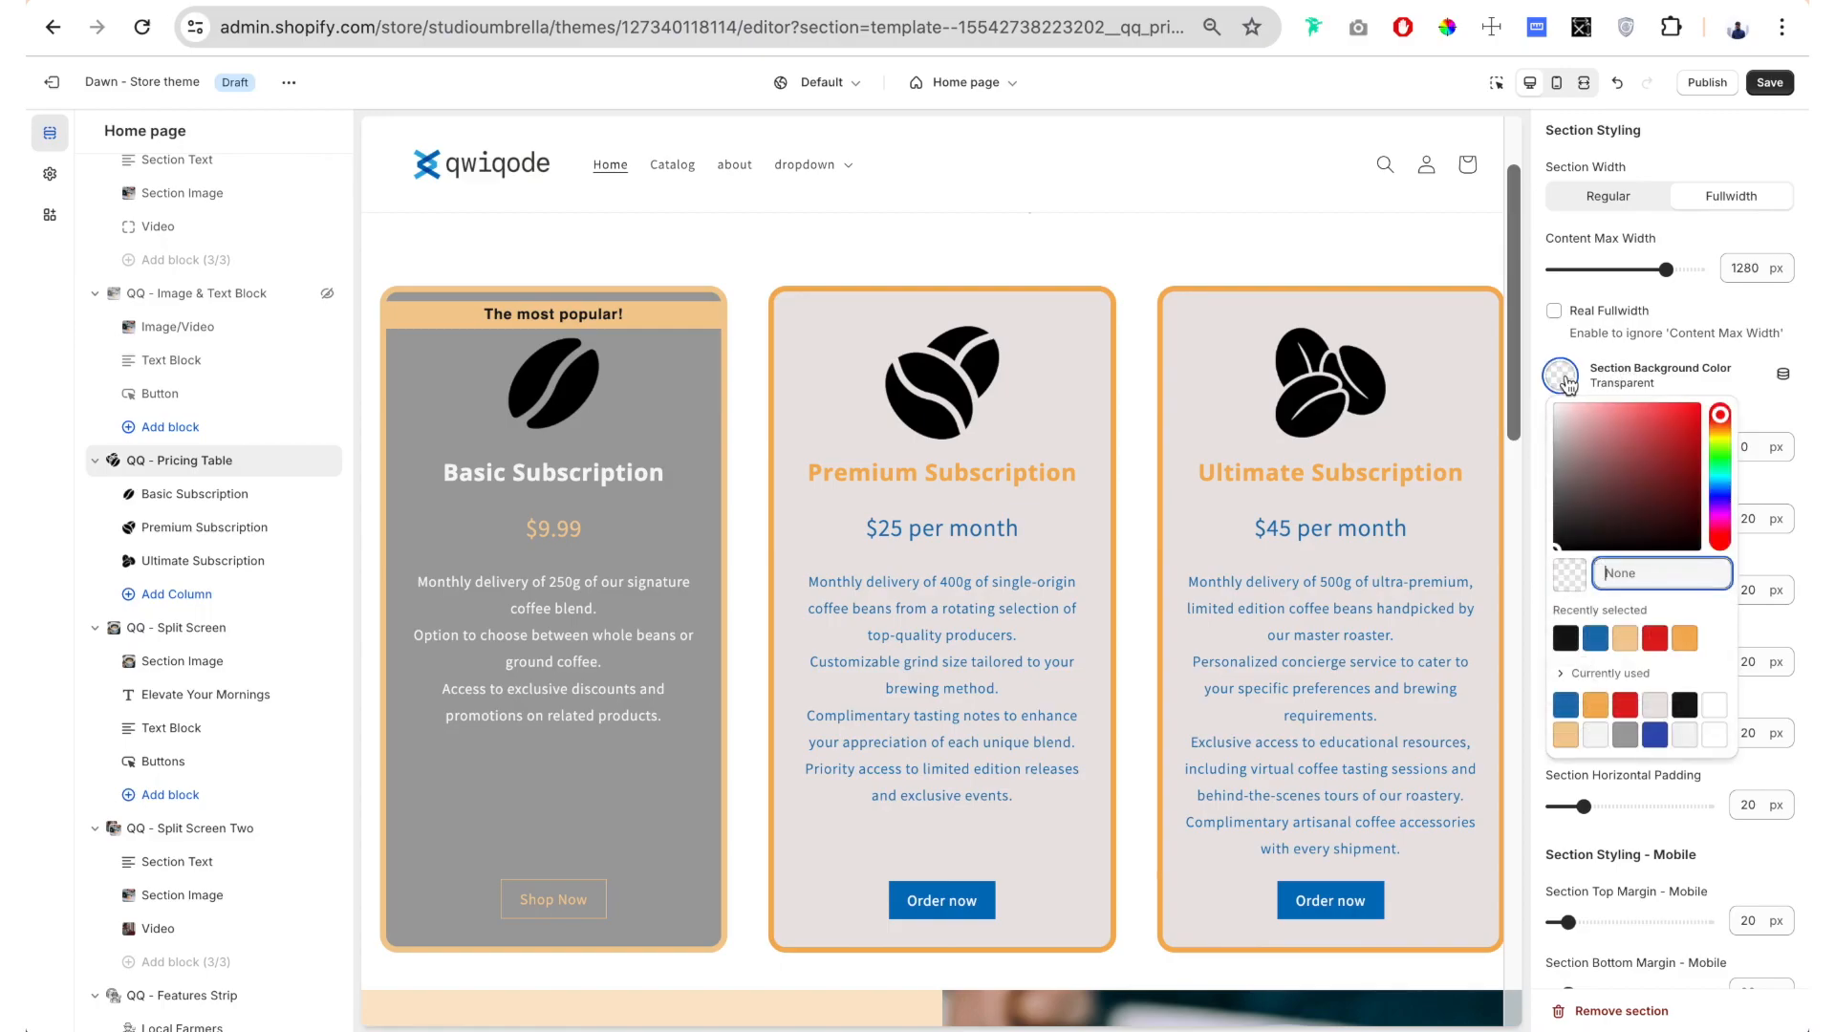
click(1686, 736)
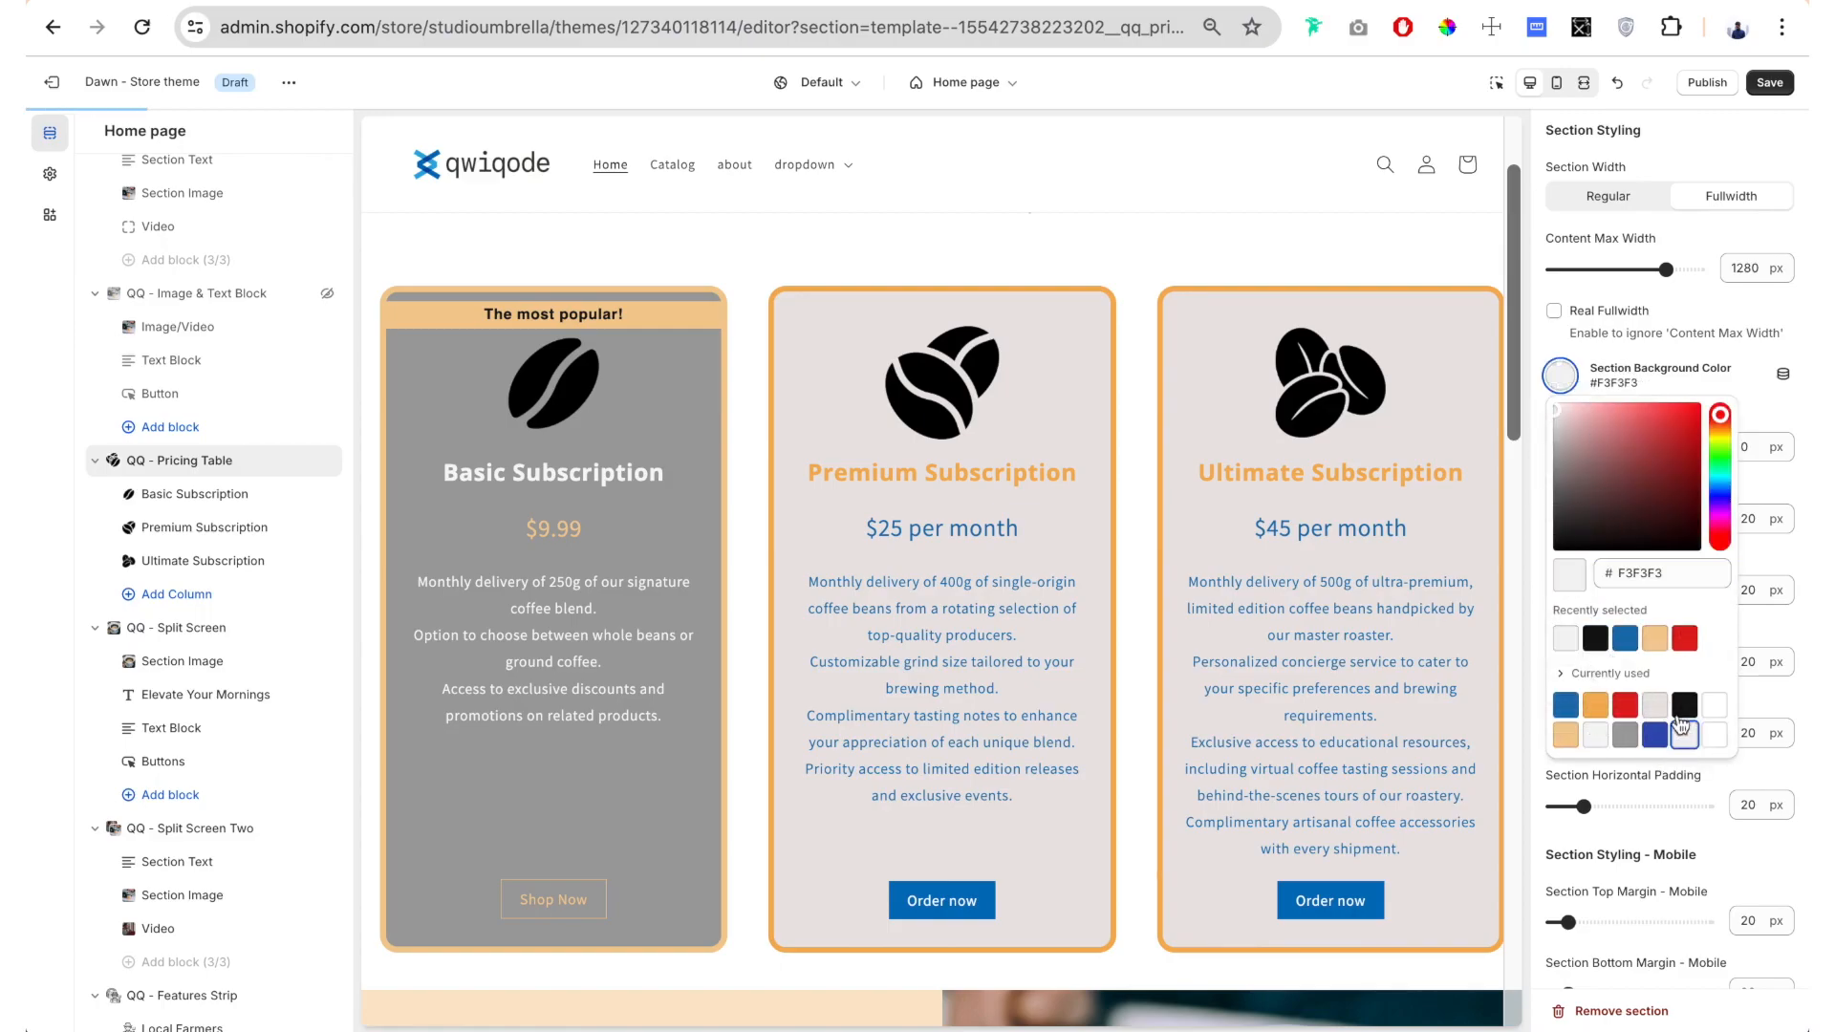
click(1545, 349)
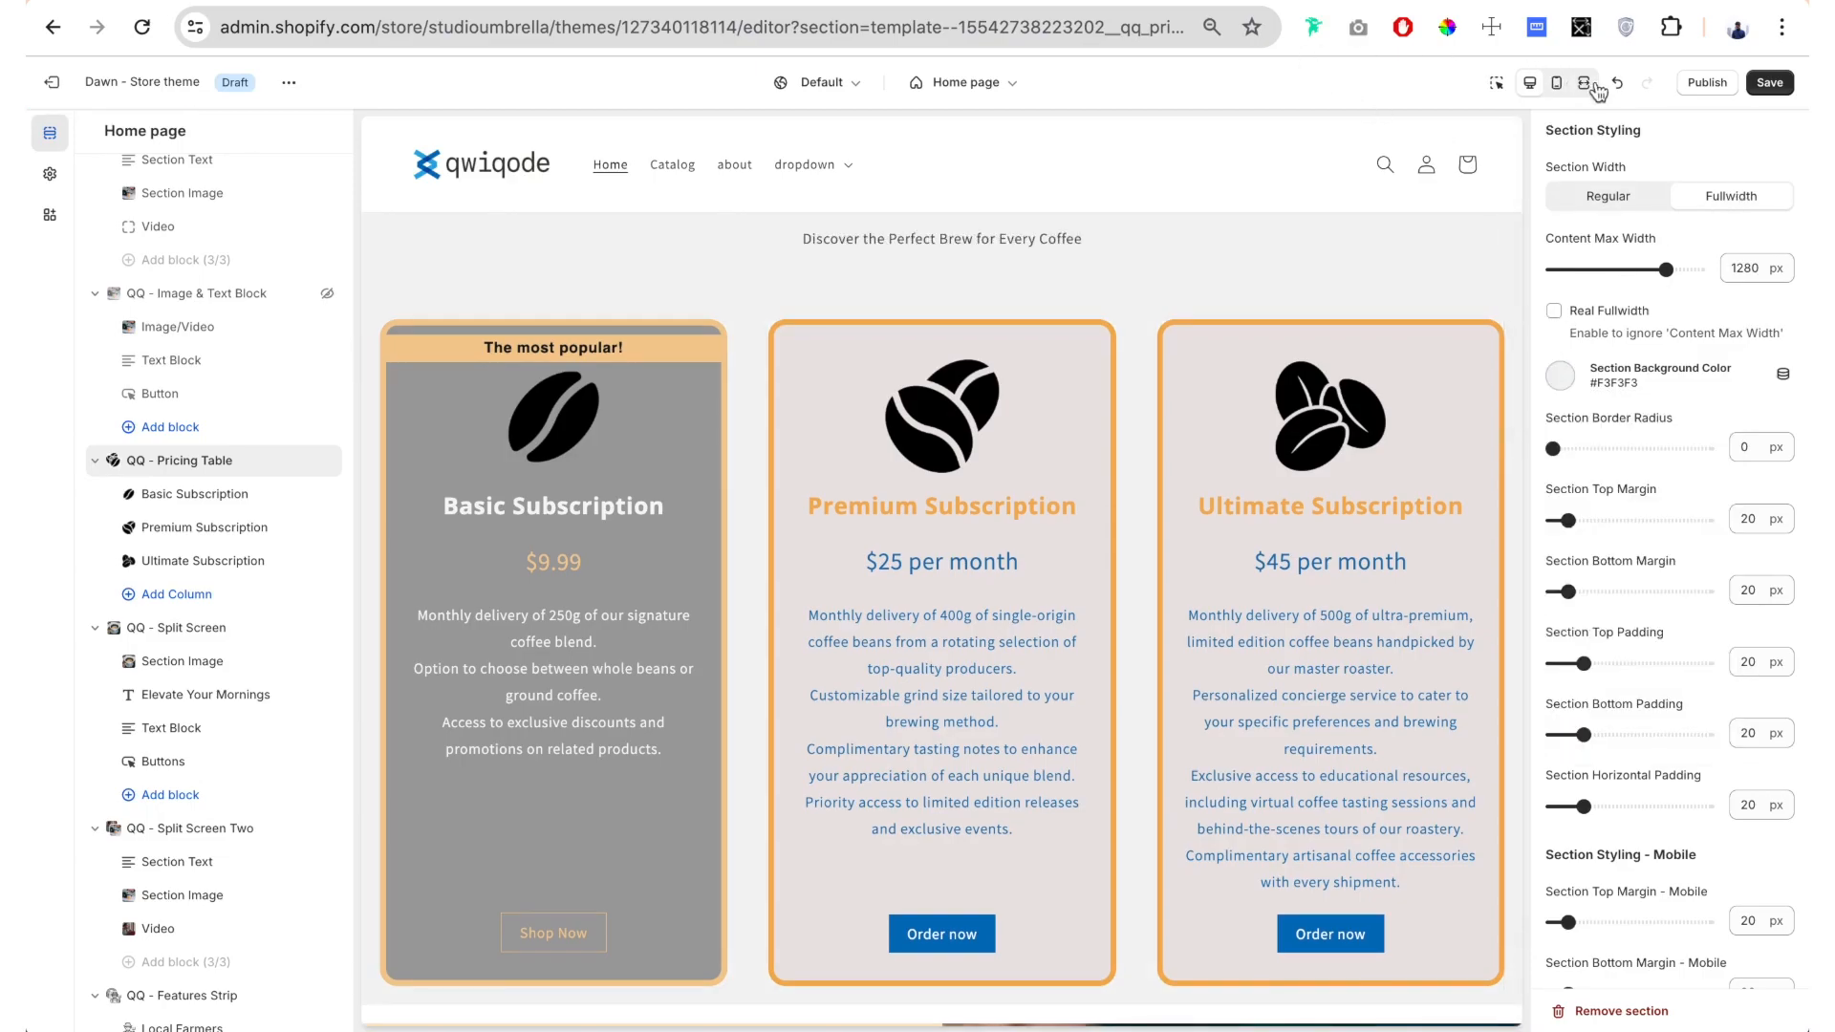
Check the pricing table in the full-screen preview and reduce the section's Content Max Width to 1040 px
drag(1647, 241, 1558, 240)
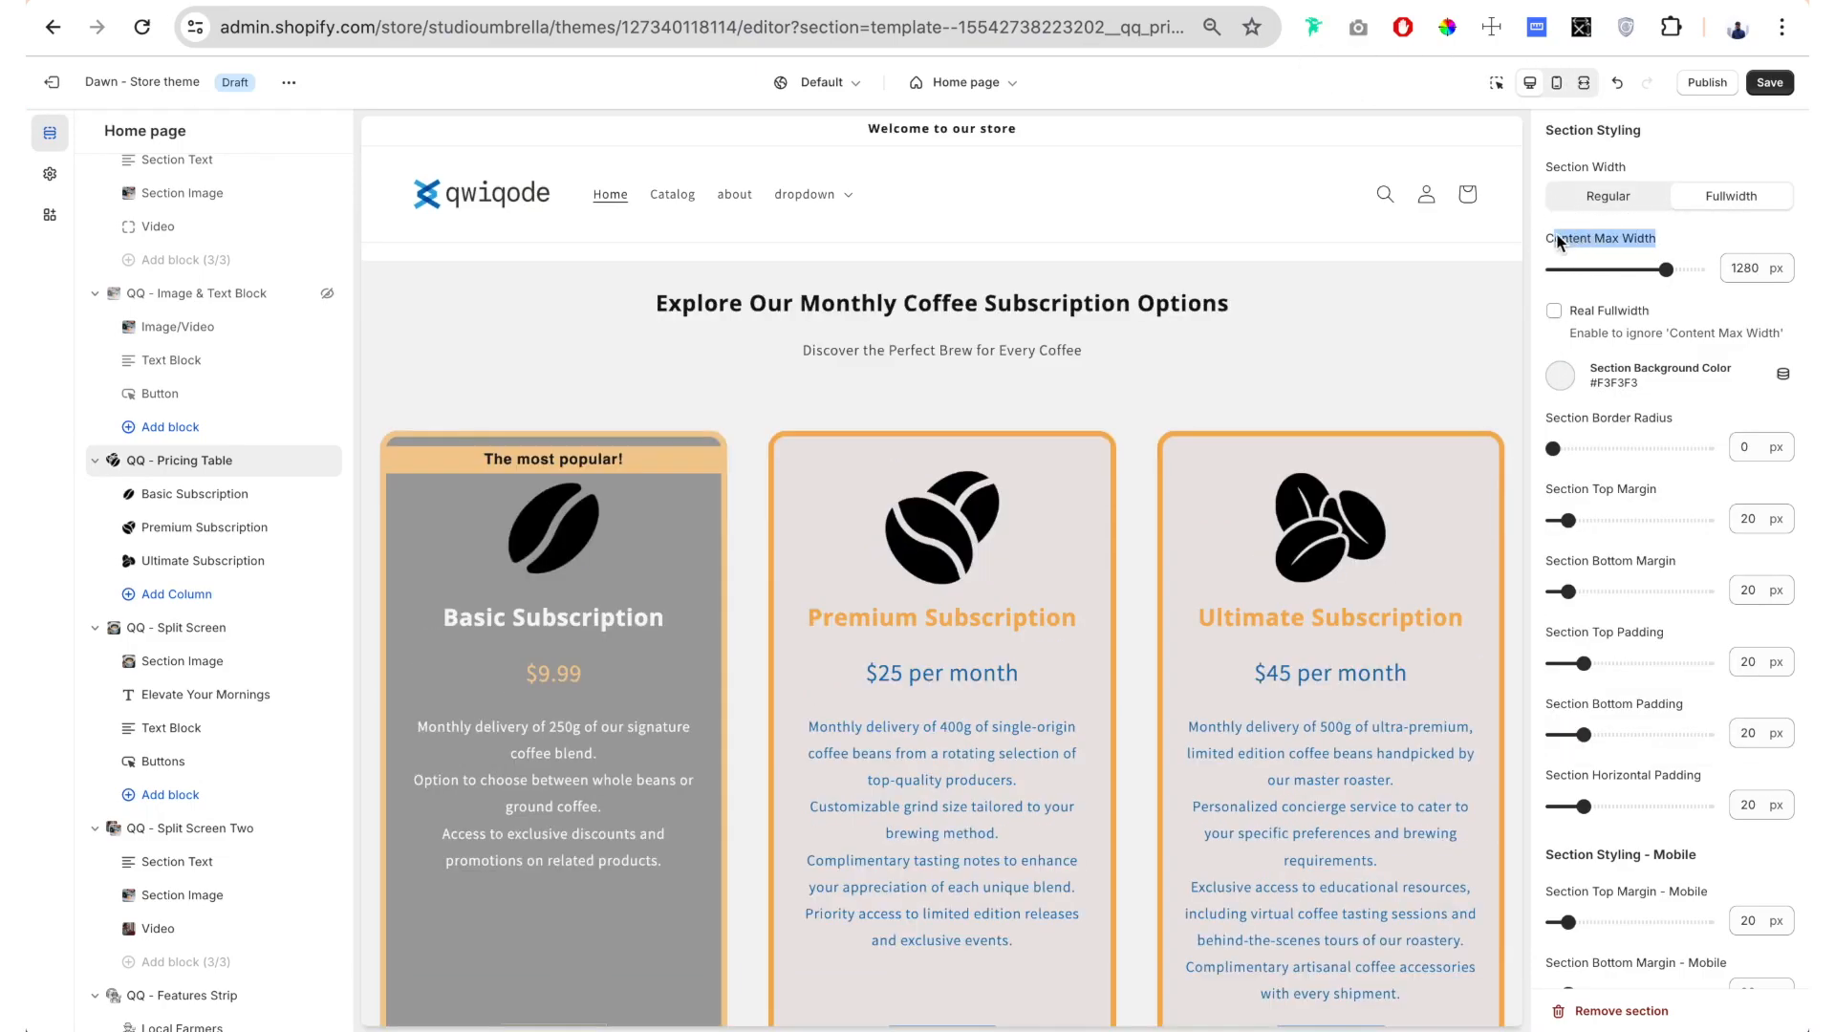
click(1676, 241)
click(1583, 83)
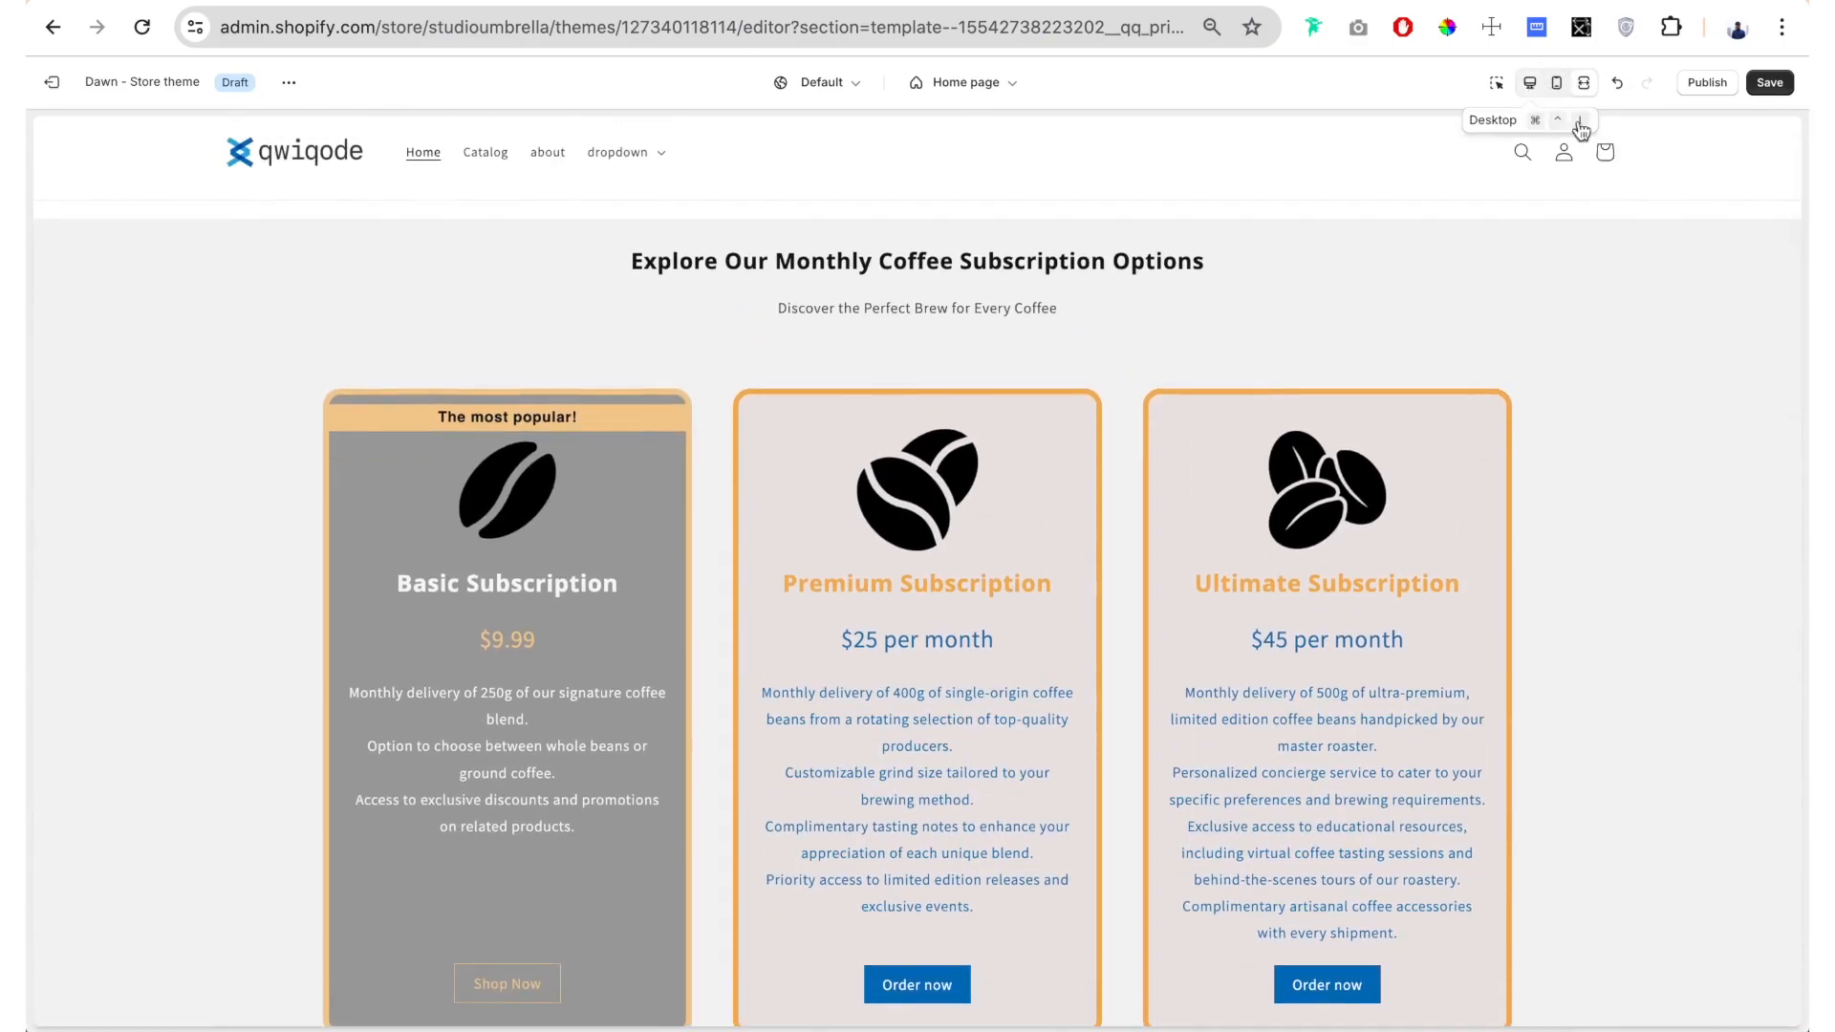
click(1533, 84)
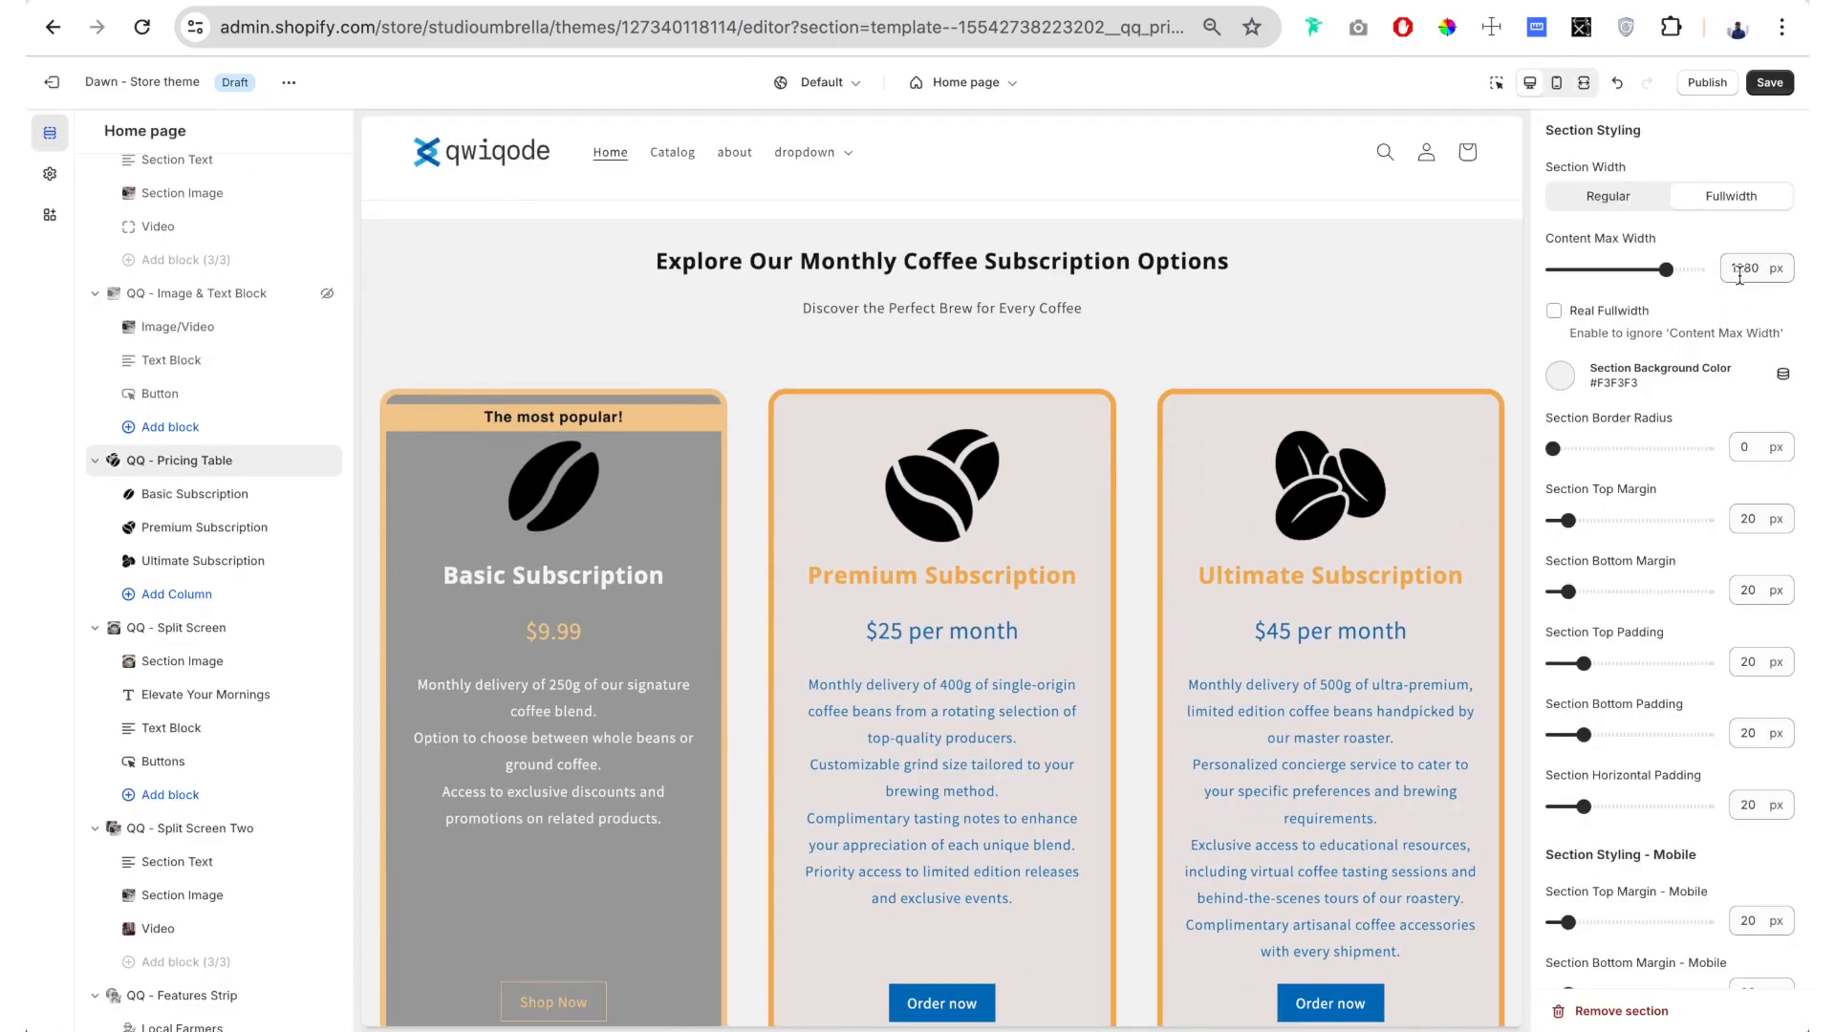
drag(1666, 270, 1630, 270)
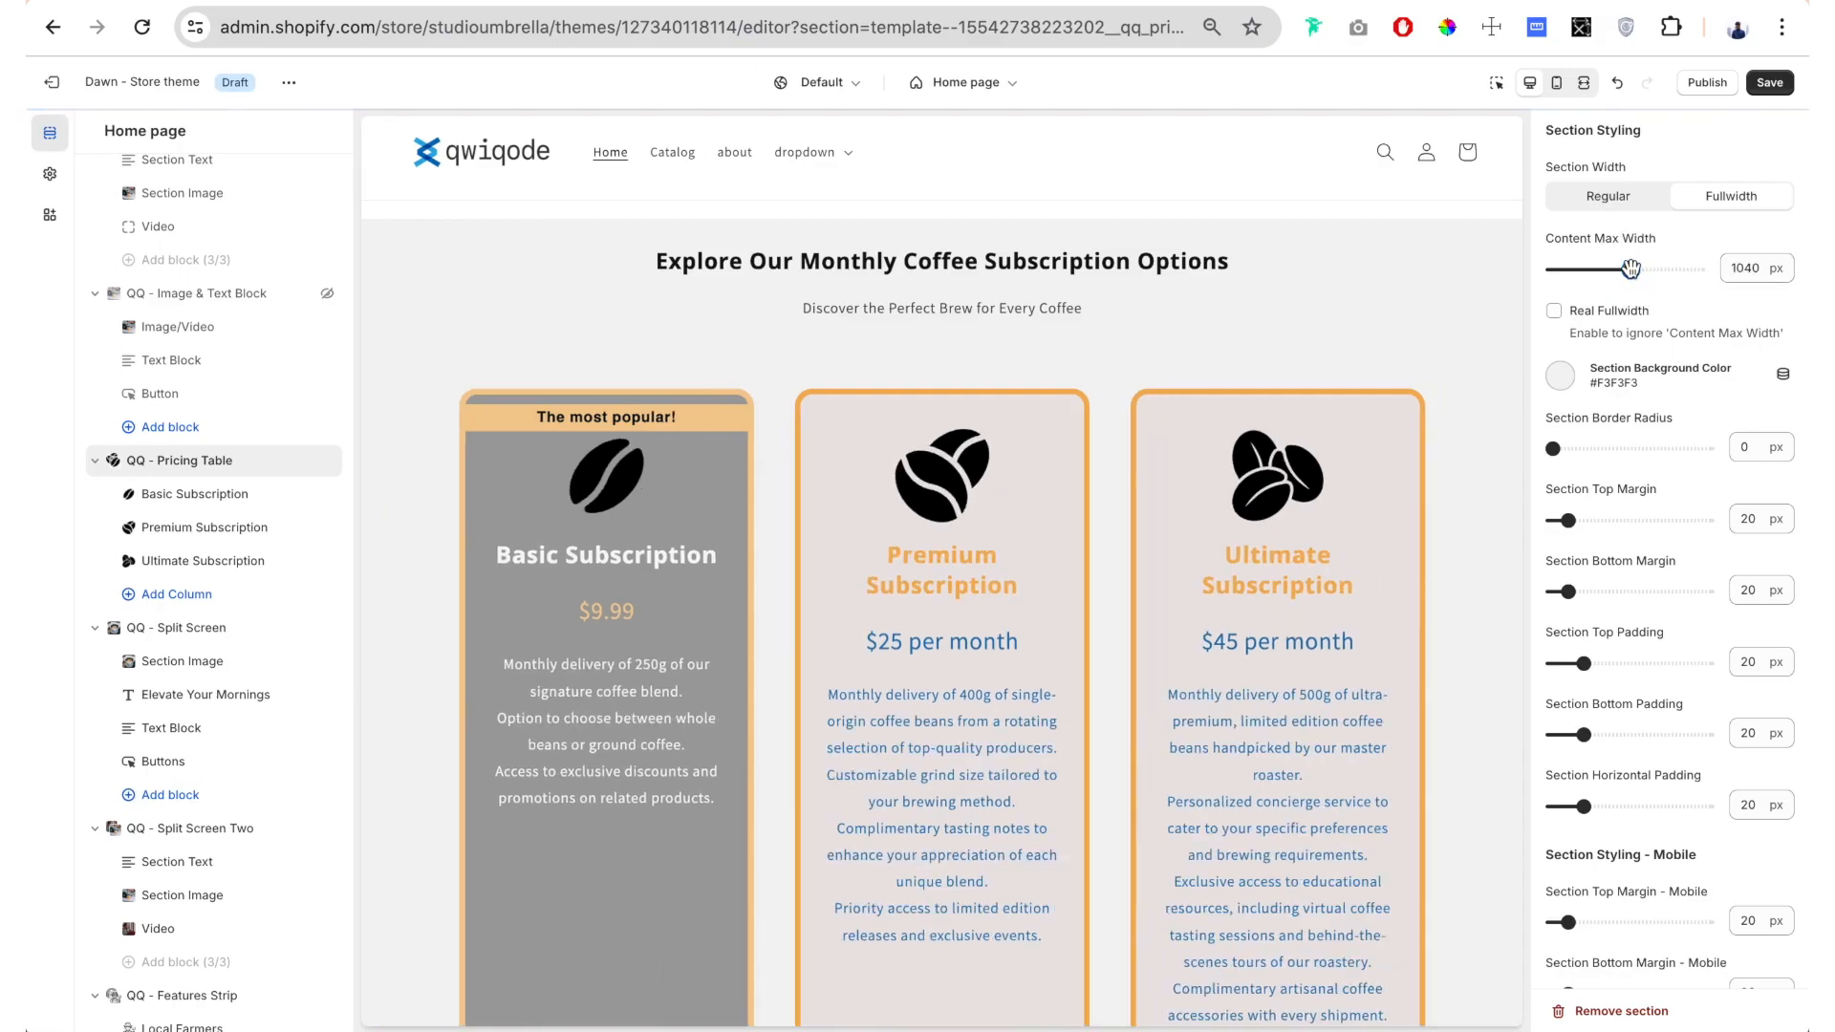
Enable Real Fullwidth for the section and check the pricing table in the full-screen preview
scroll(1630, 269, down, 2)
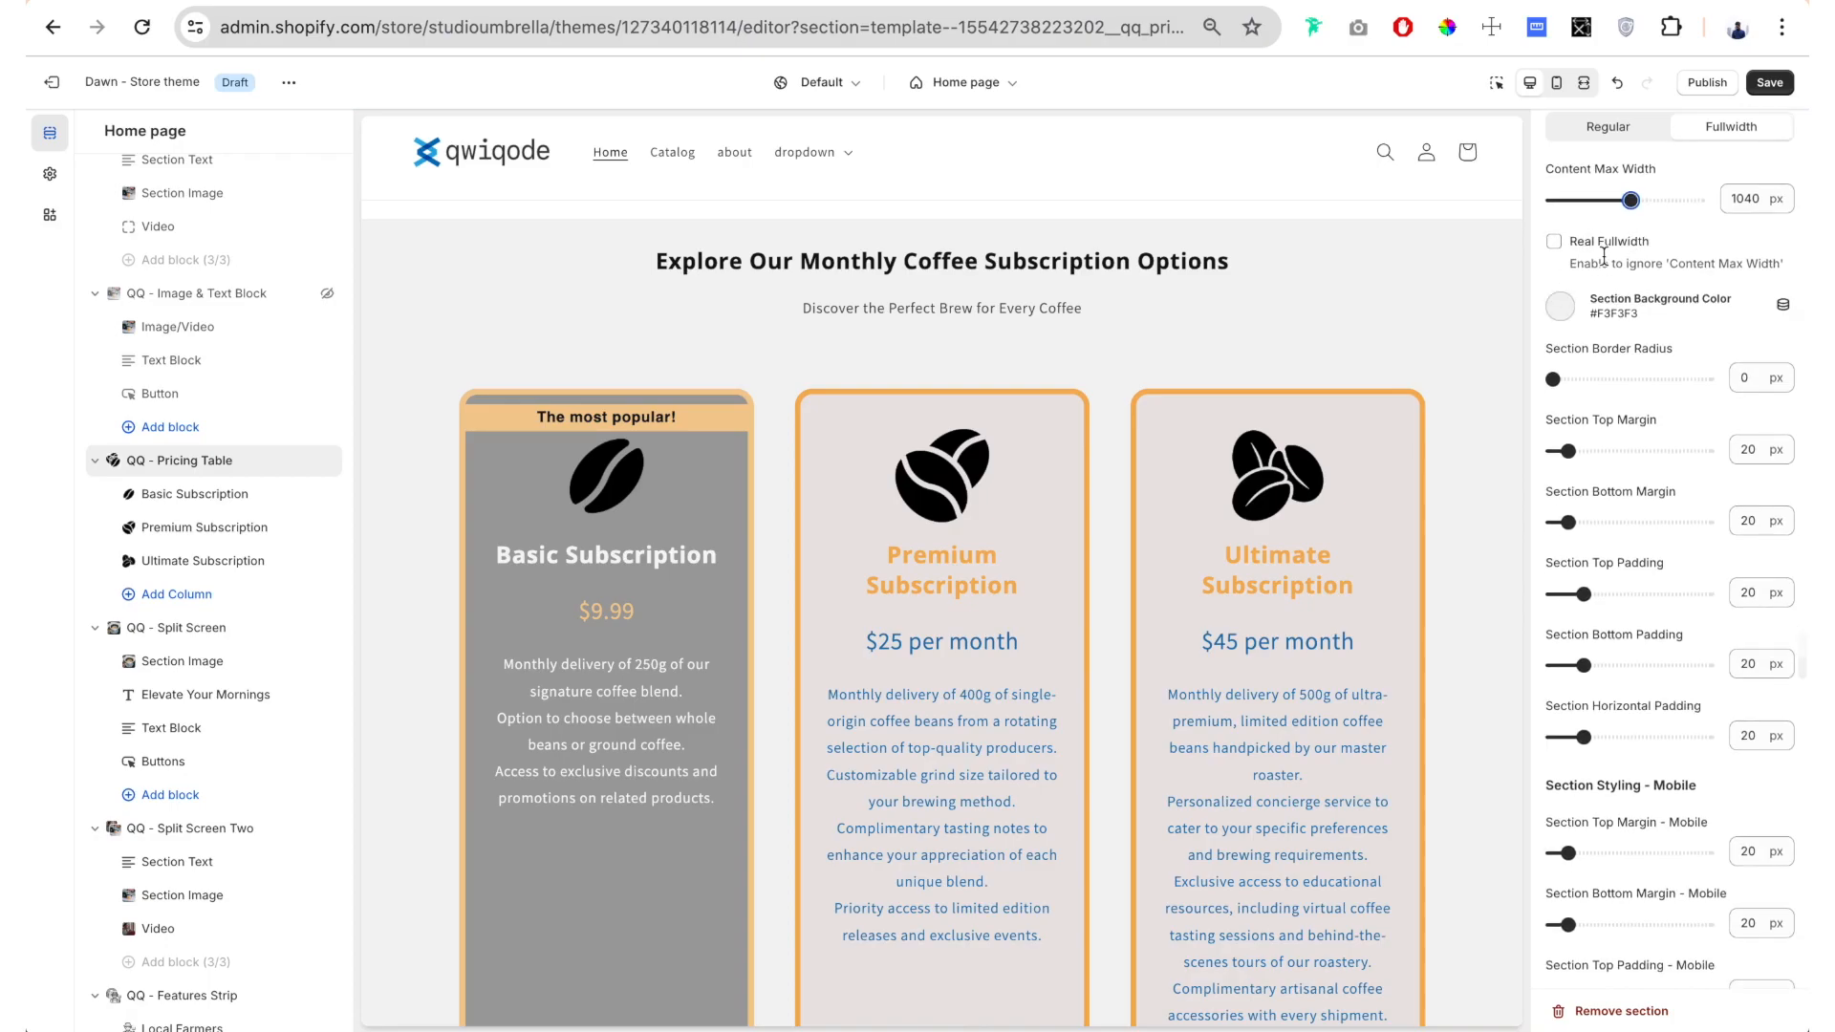
click(1554, 241)
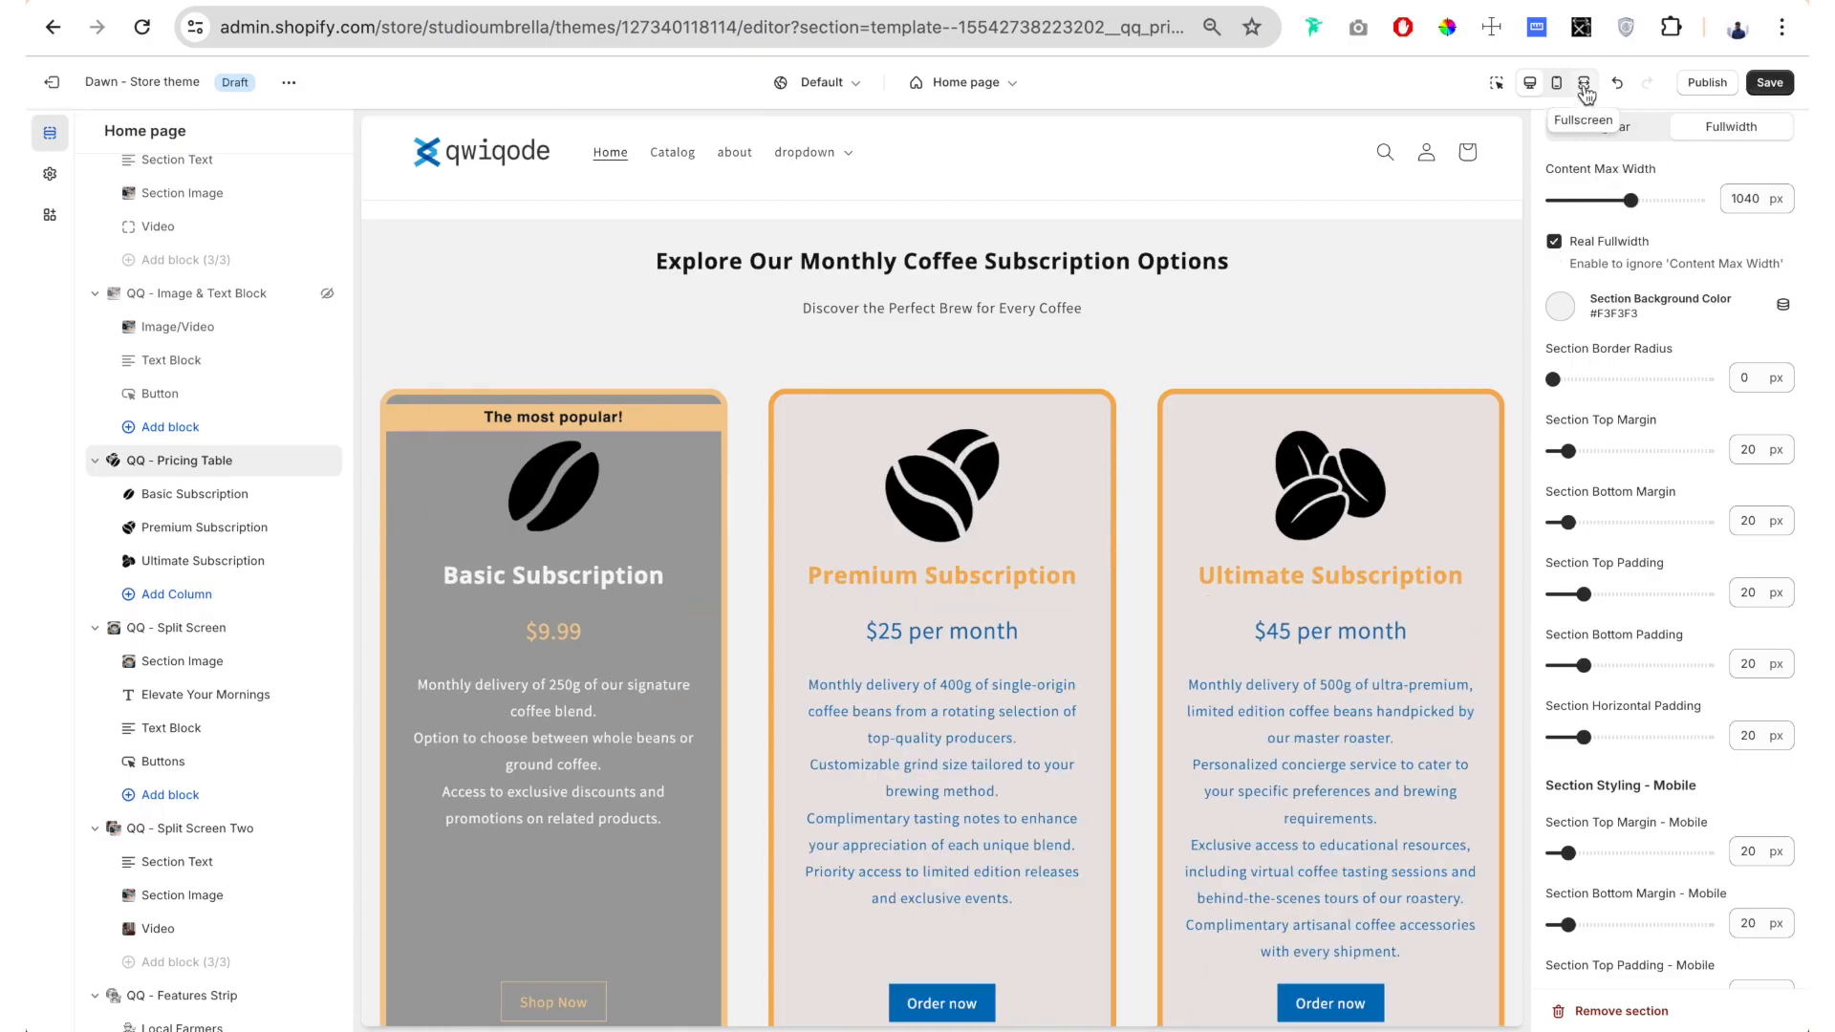
click(1584, 85)
scroll(1193, 570, down, 4)
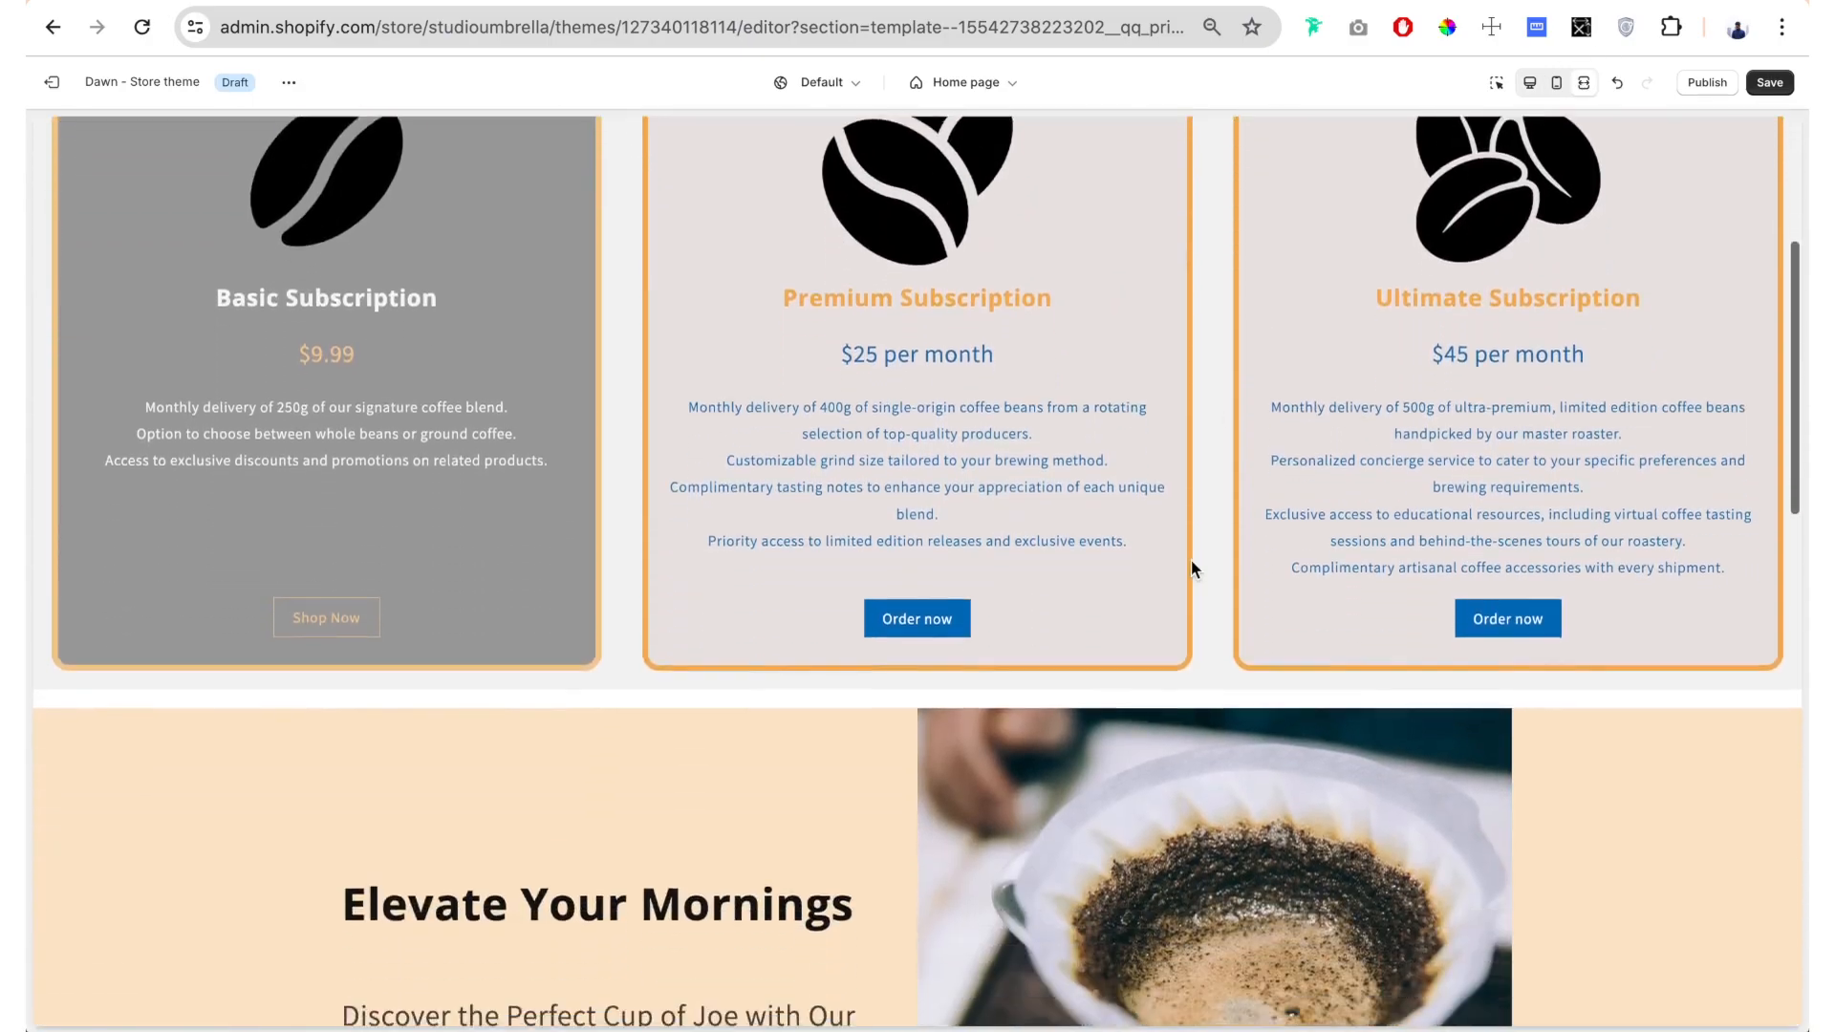
scroll(1192, 570, up, 4)
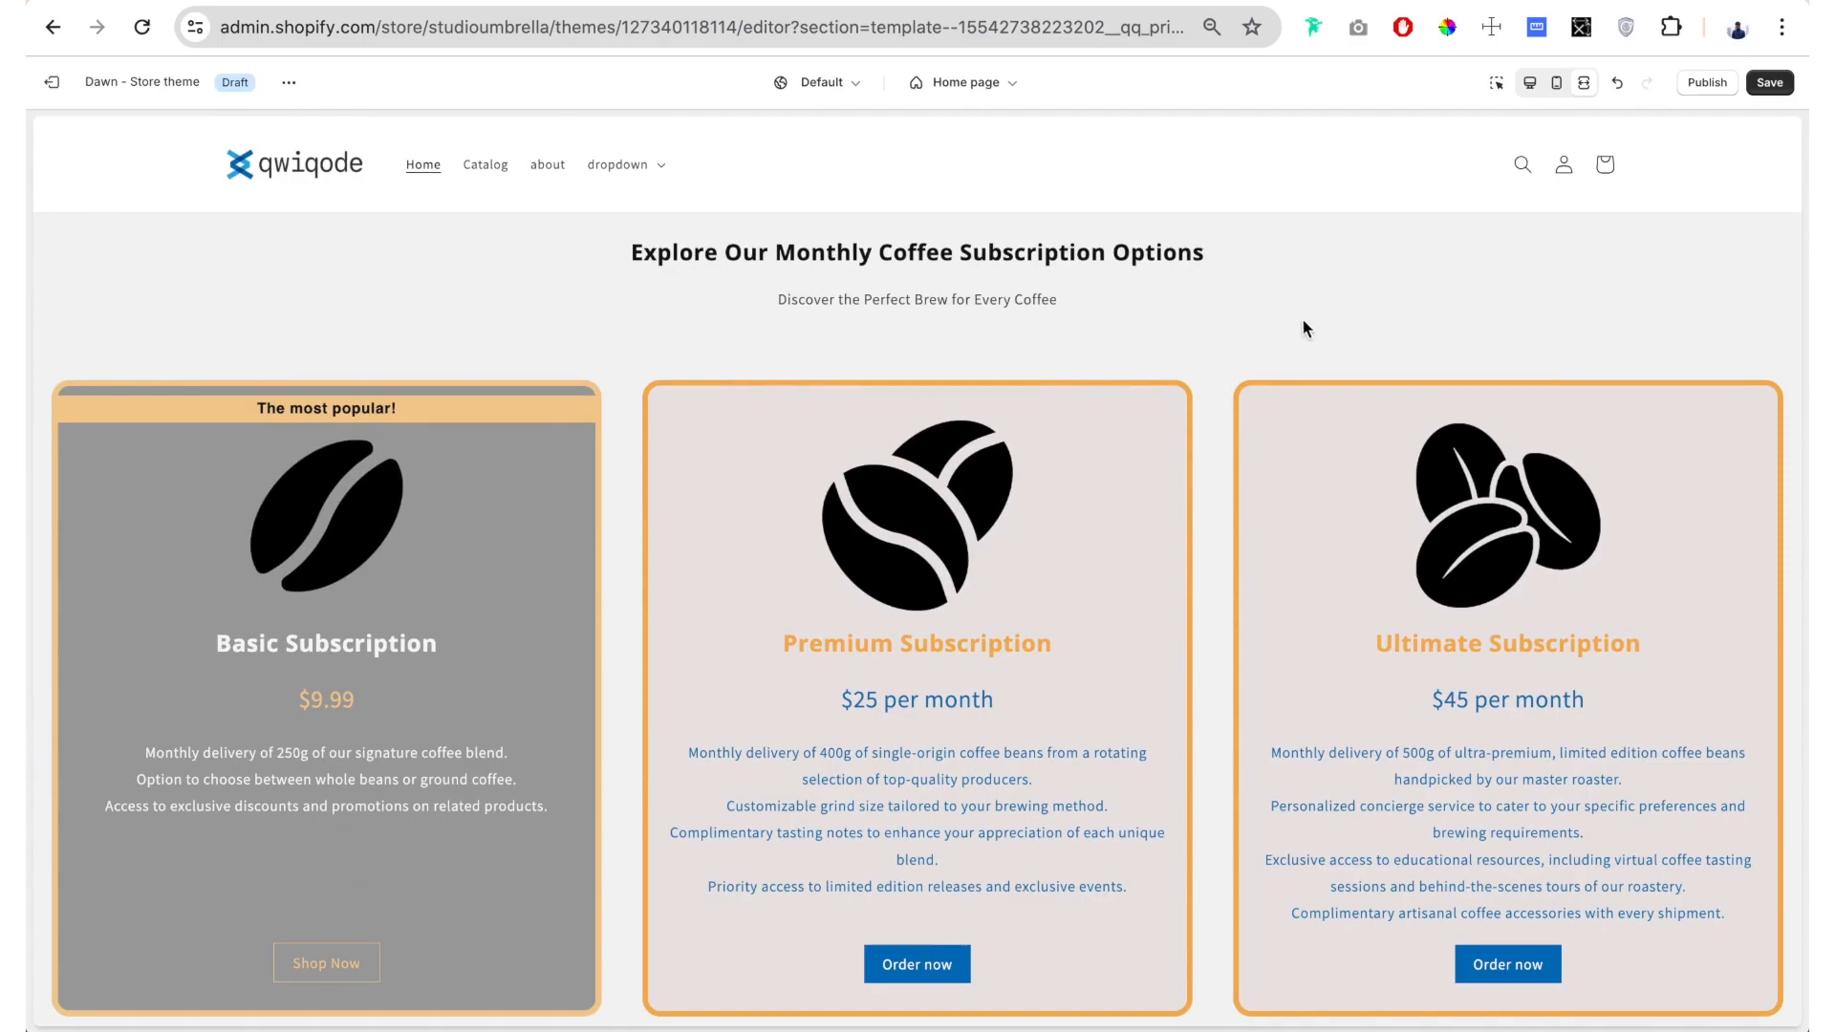
click(1530, 83)
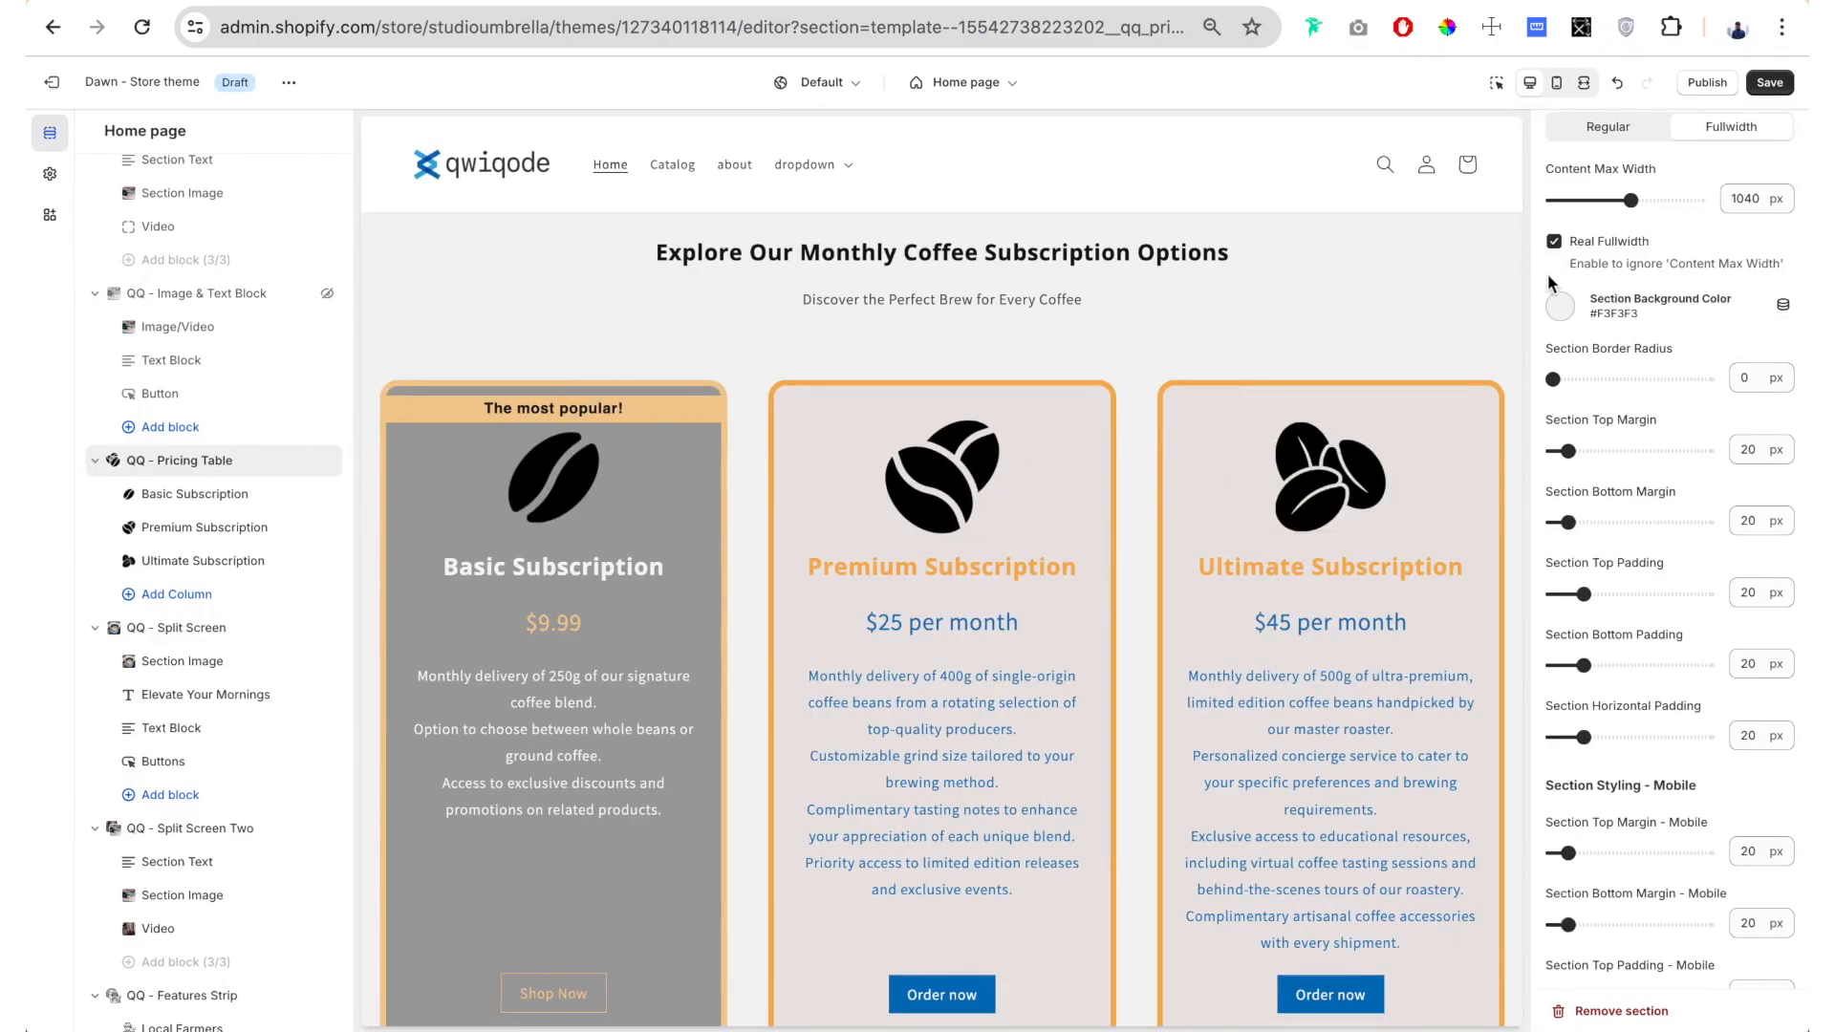
Turn off Real Fullwidth and set the section's Content Max Width to 1100 px
click(1554, 242)
drag(1632, 198, 1640, 199)
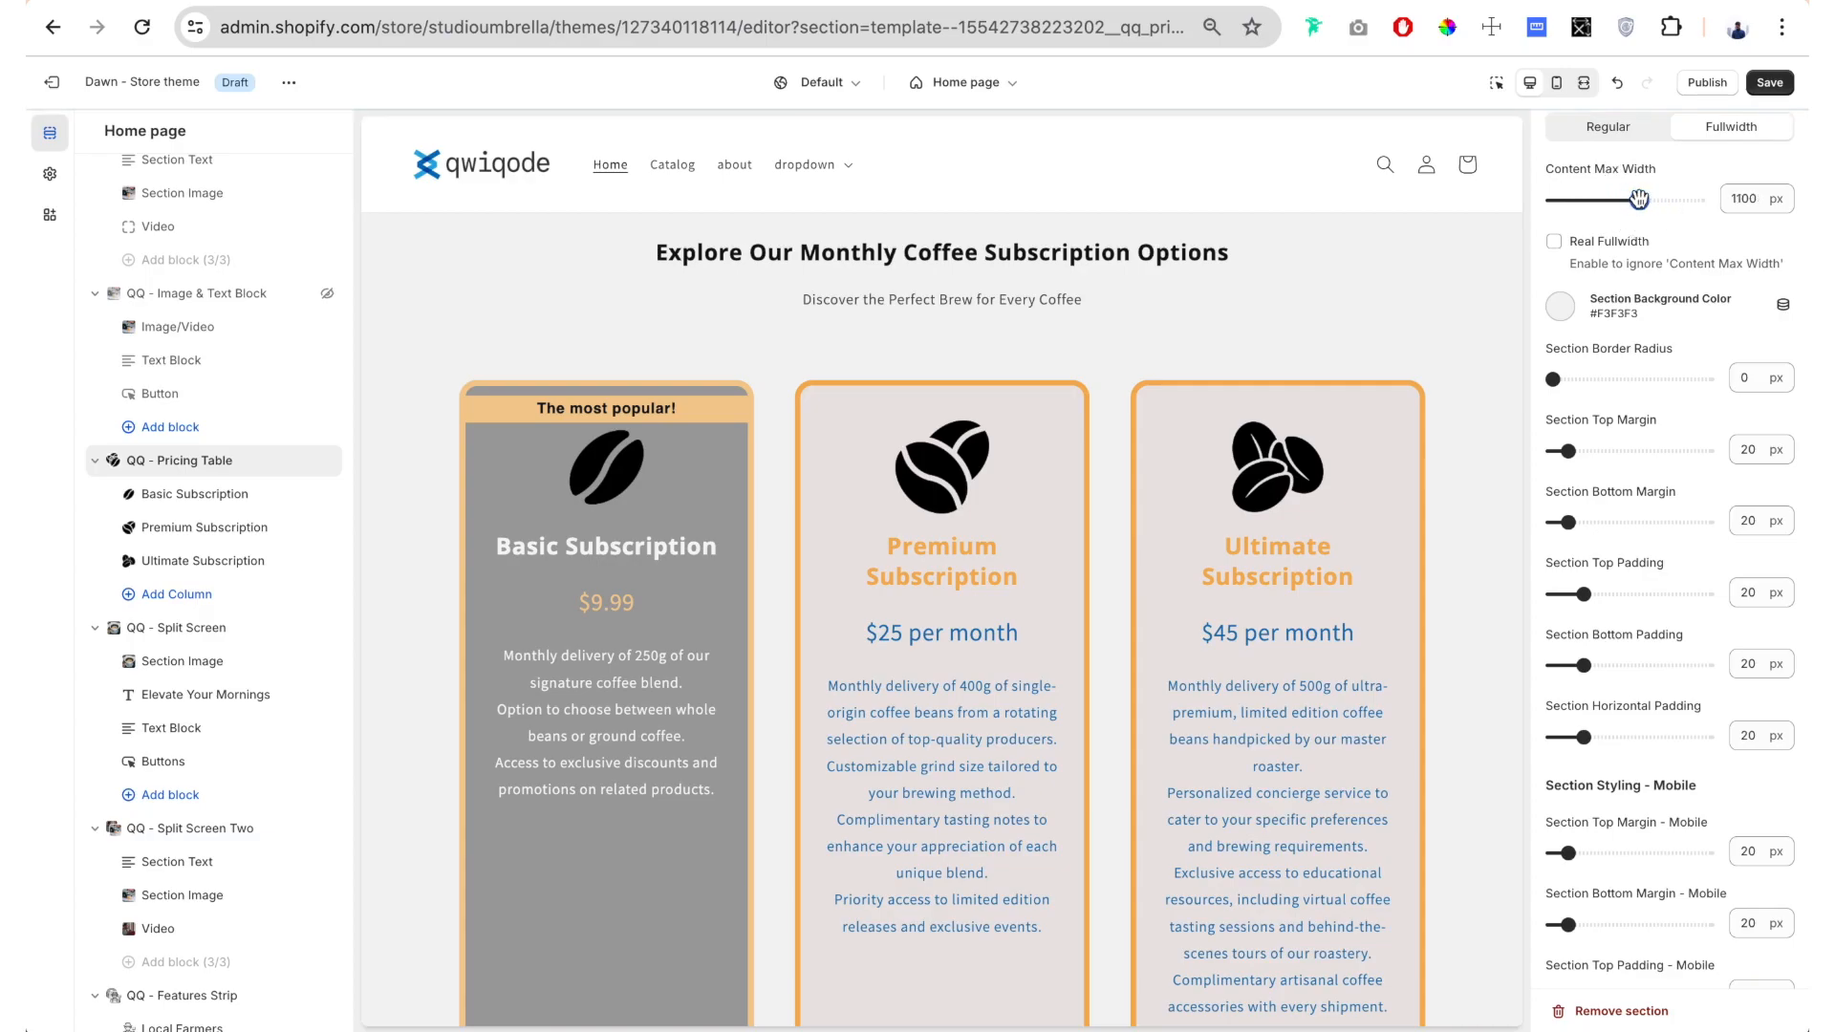
Try the Regular section width in the full-screen preview and restore the Fullwidth setting
scroll(1666, 220, up, 1)
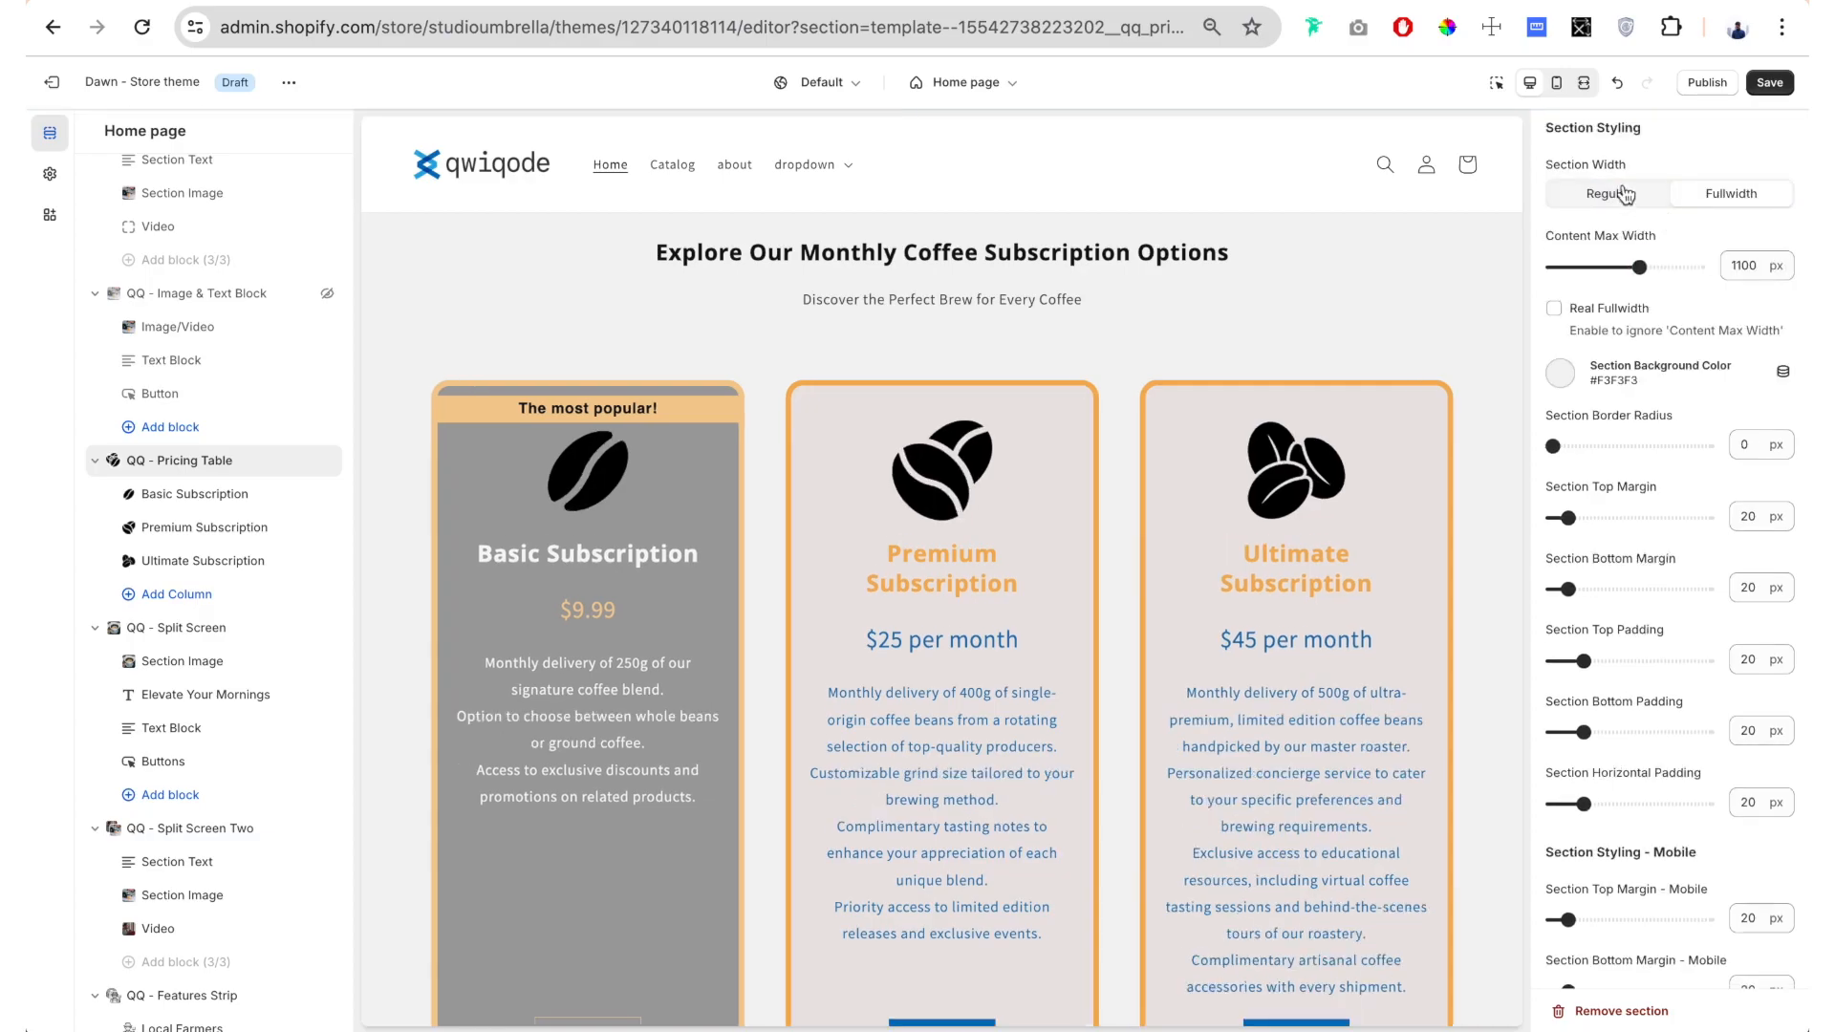
click(1641, 196)
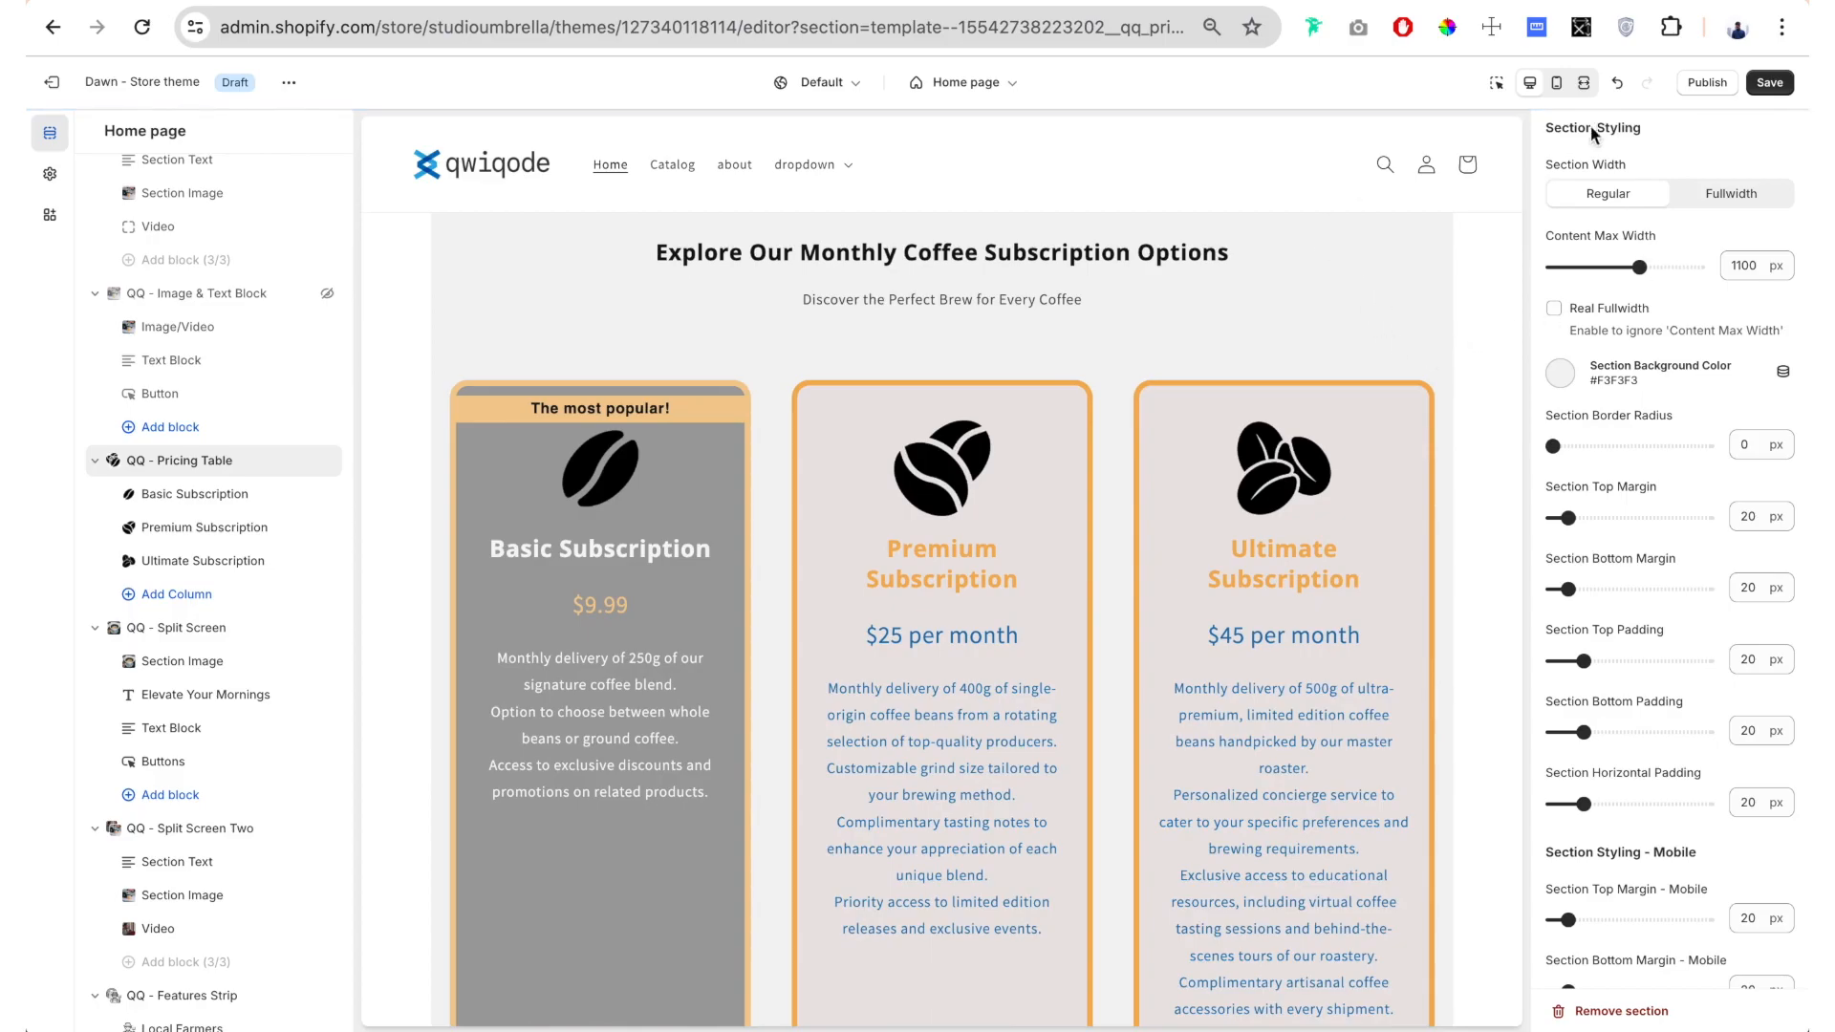
click(1586, 83)
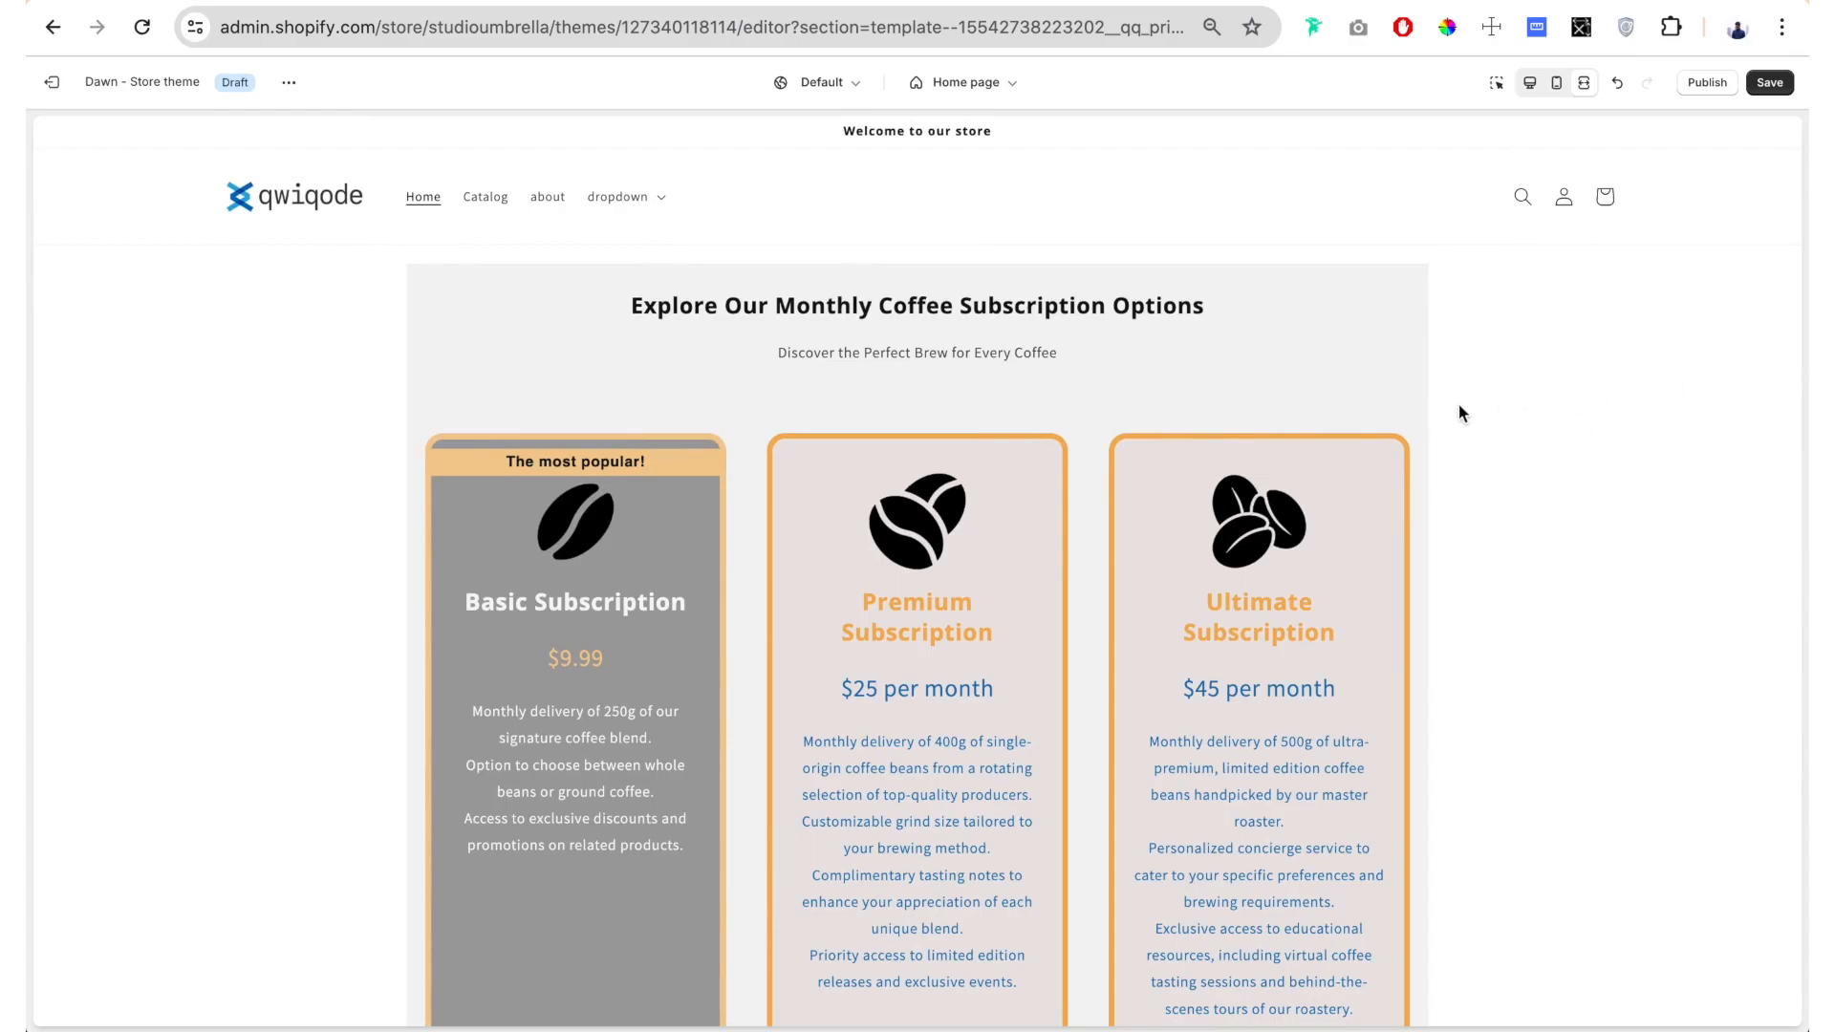
scroll(1459, 409, down, 6)
click(1530, 84)
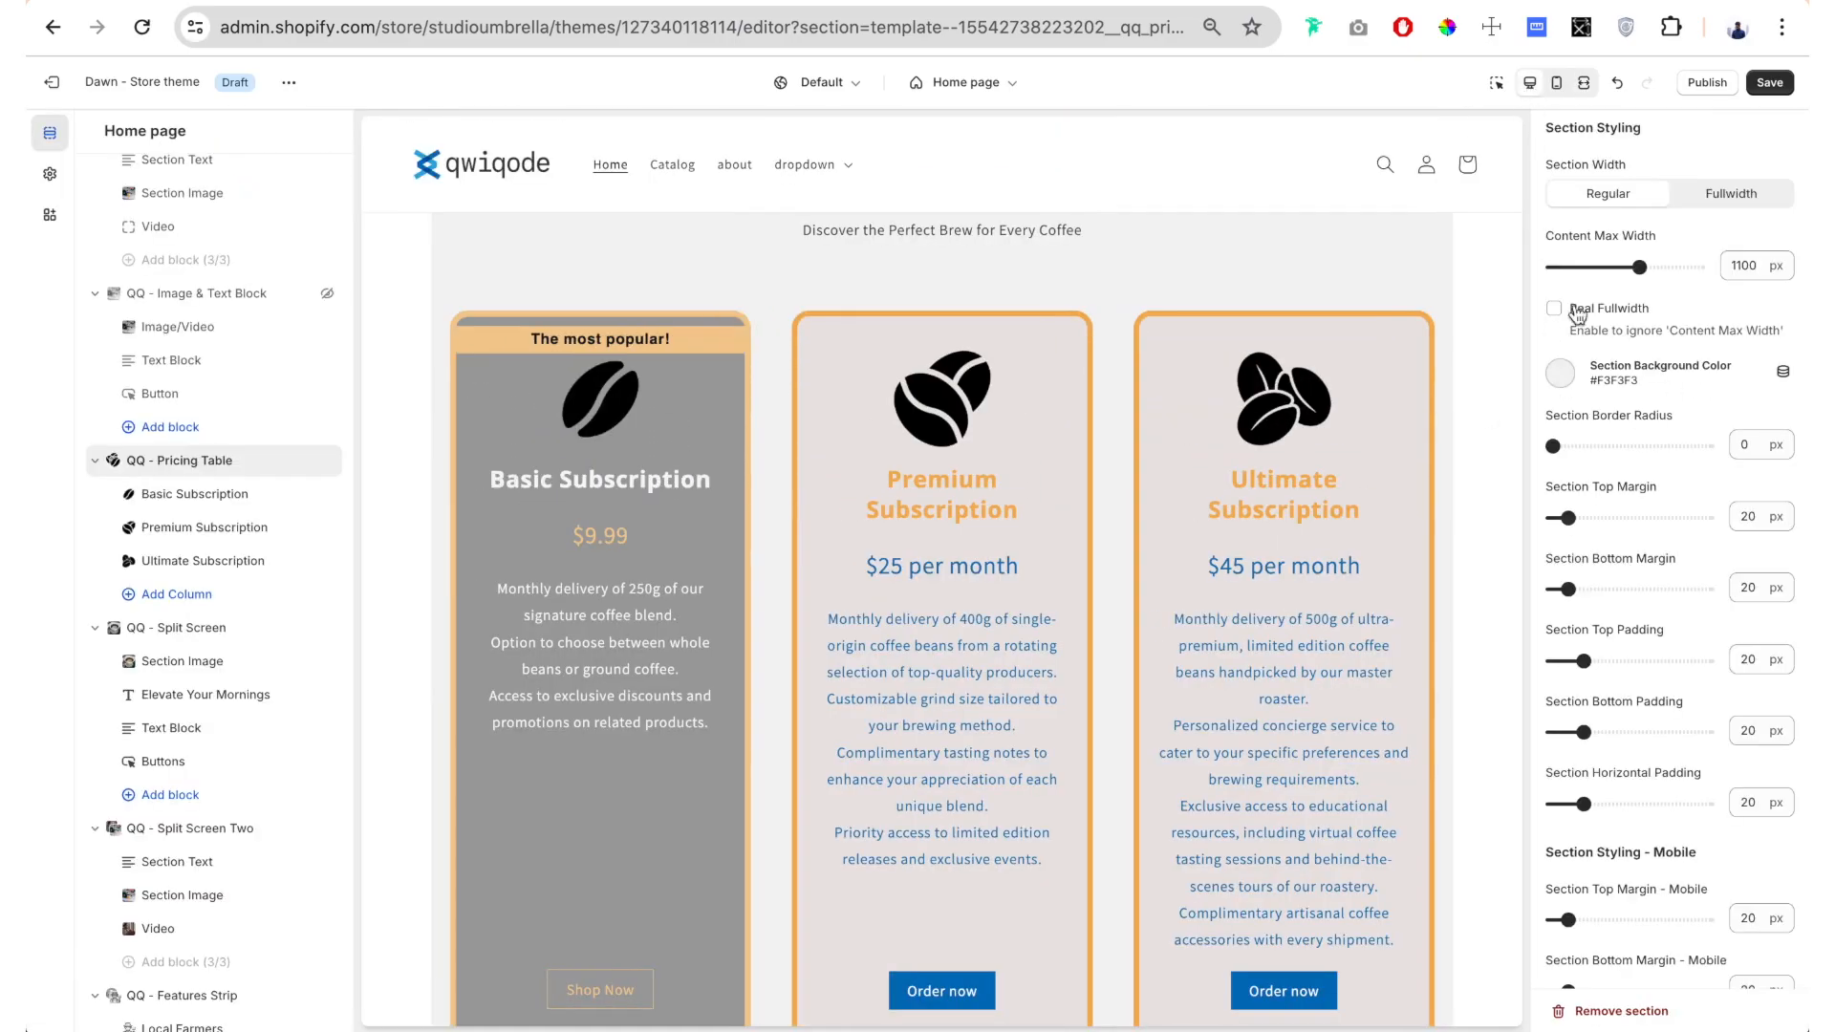
click(1733, 195)
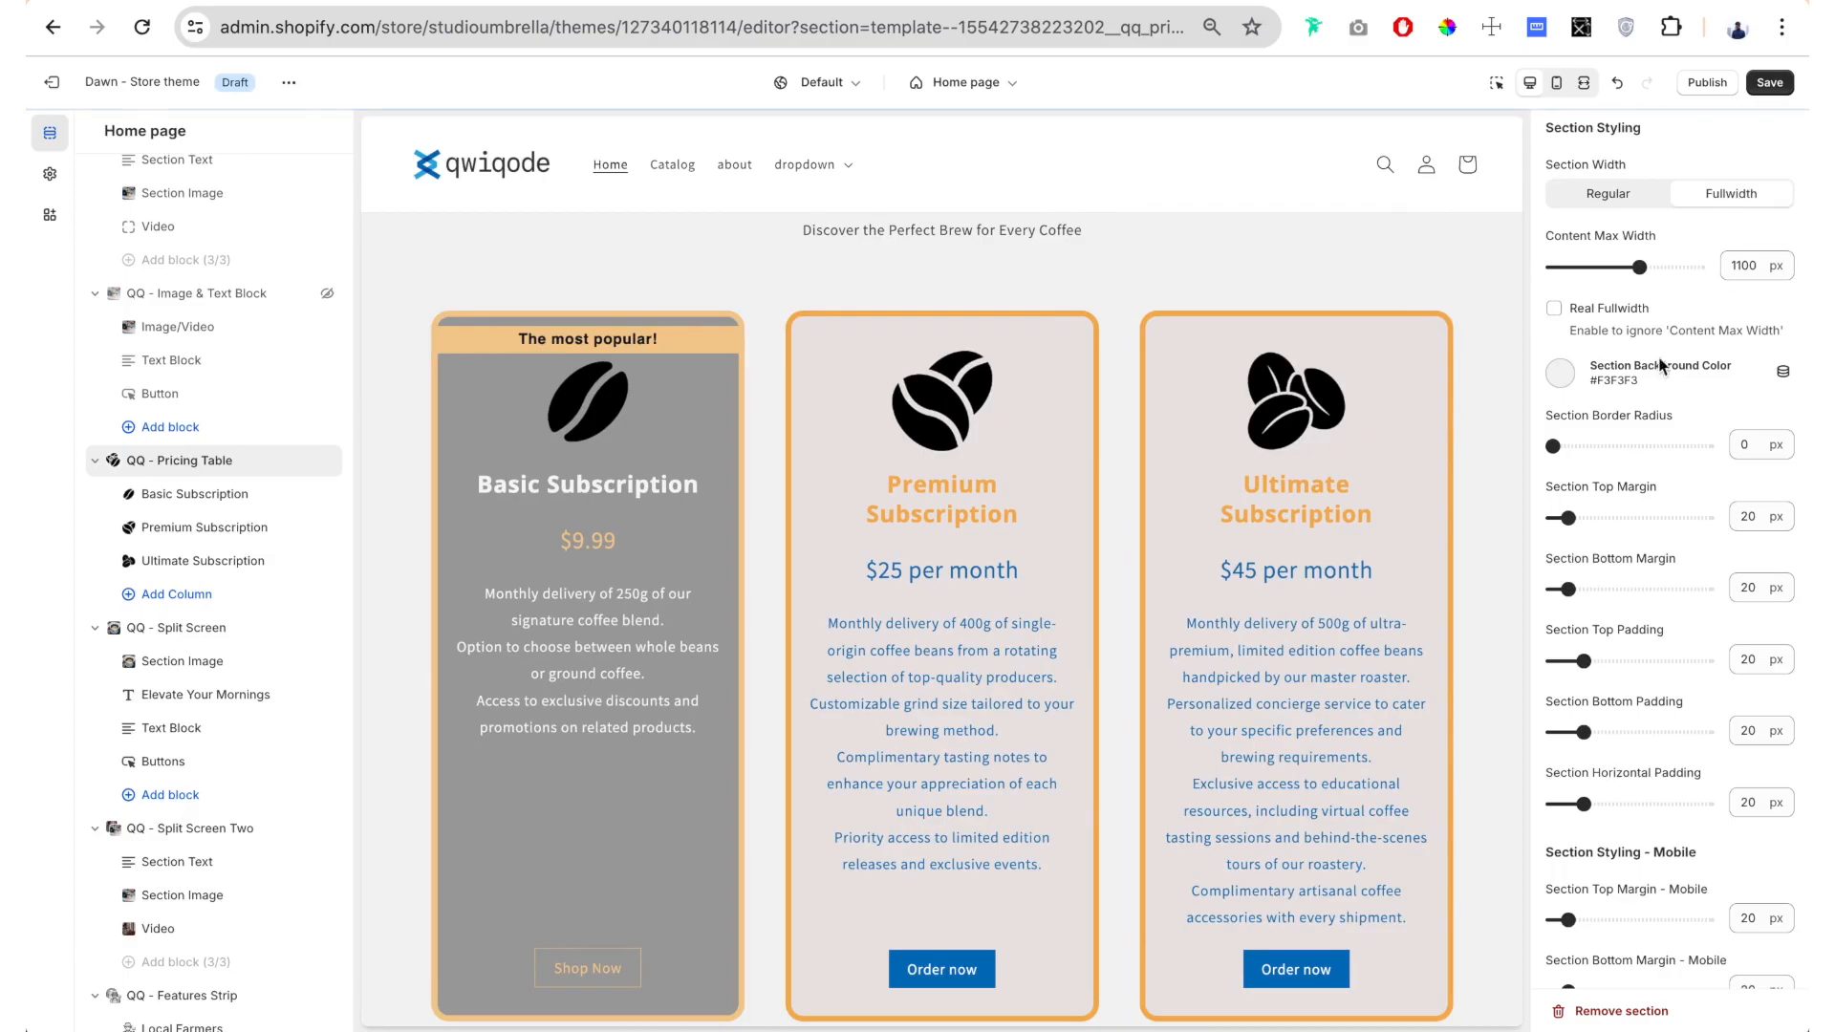
Set the section's border radius to 24 px and its top padding to 42 px
scroll(1571, 365, down, 1)
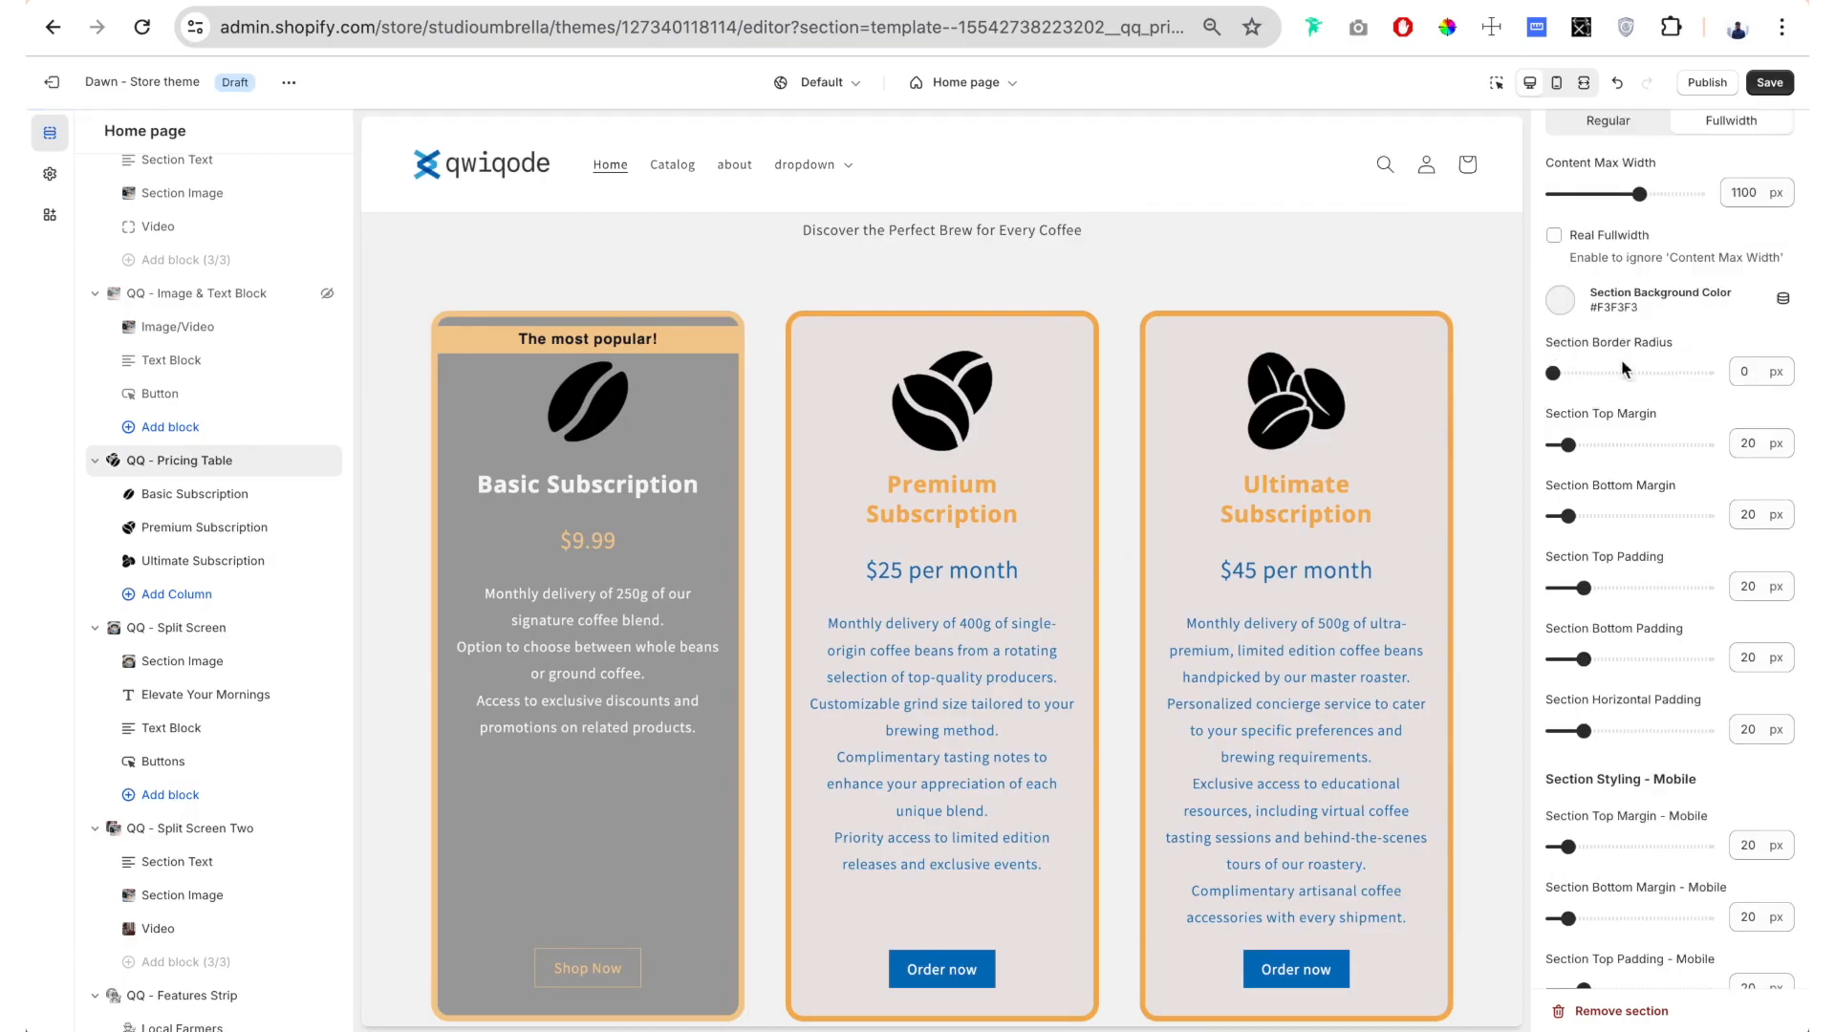
scroll(1455, 289, up, 1)
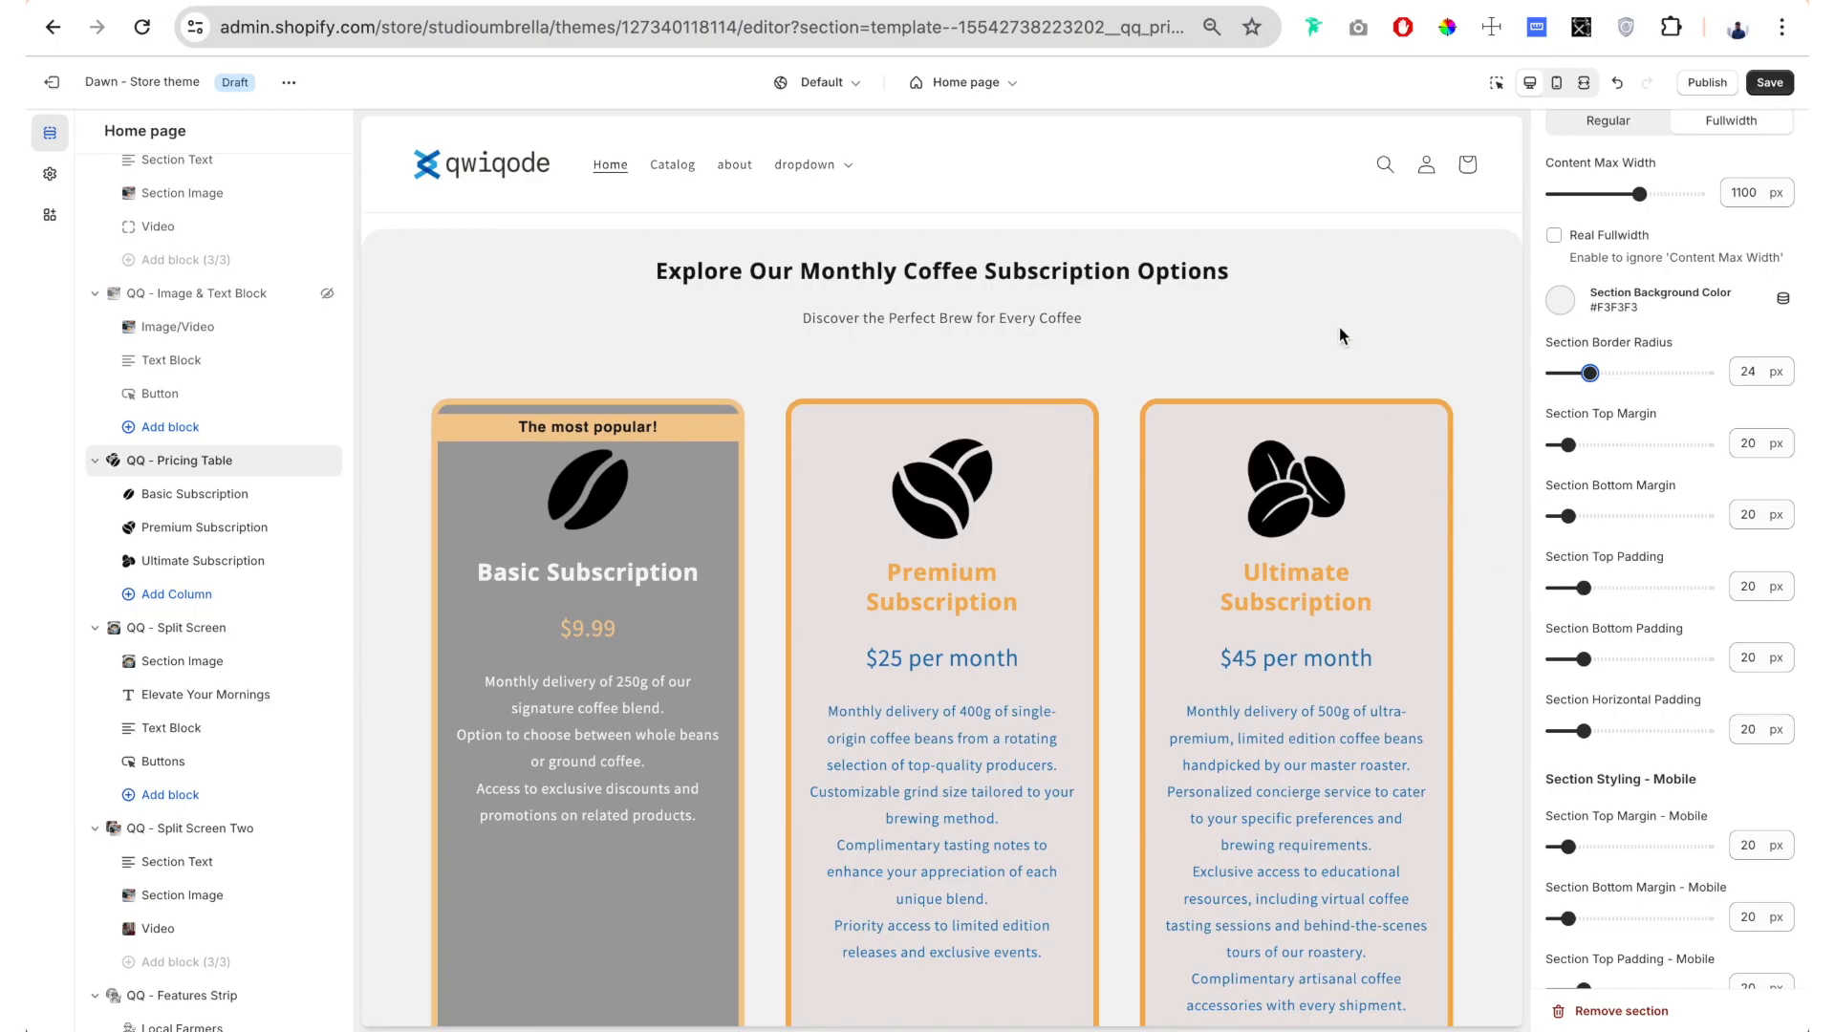
scroll(1340, 335, up, 1)
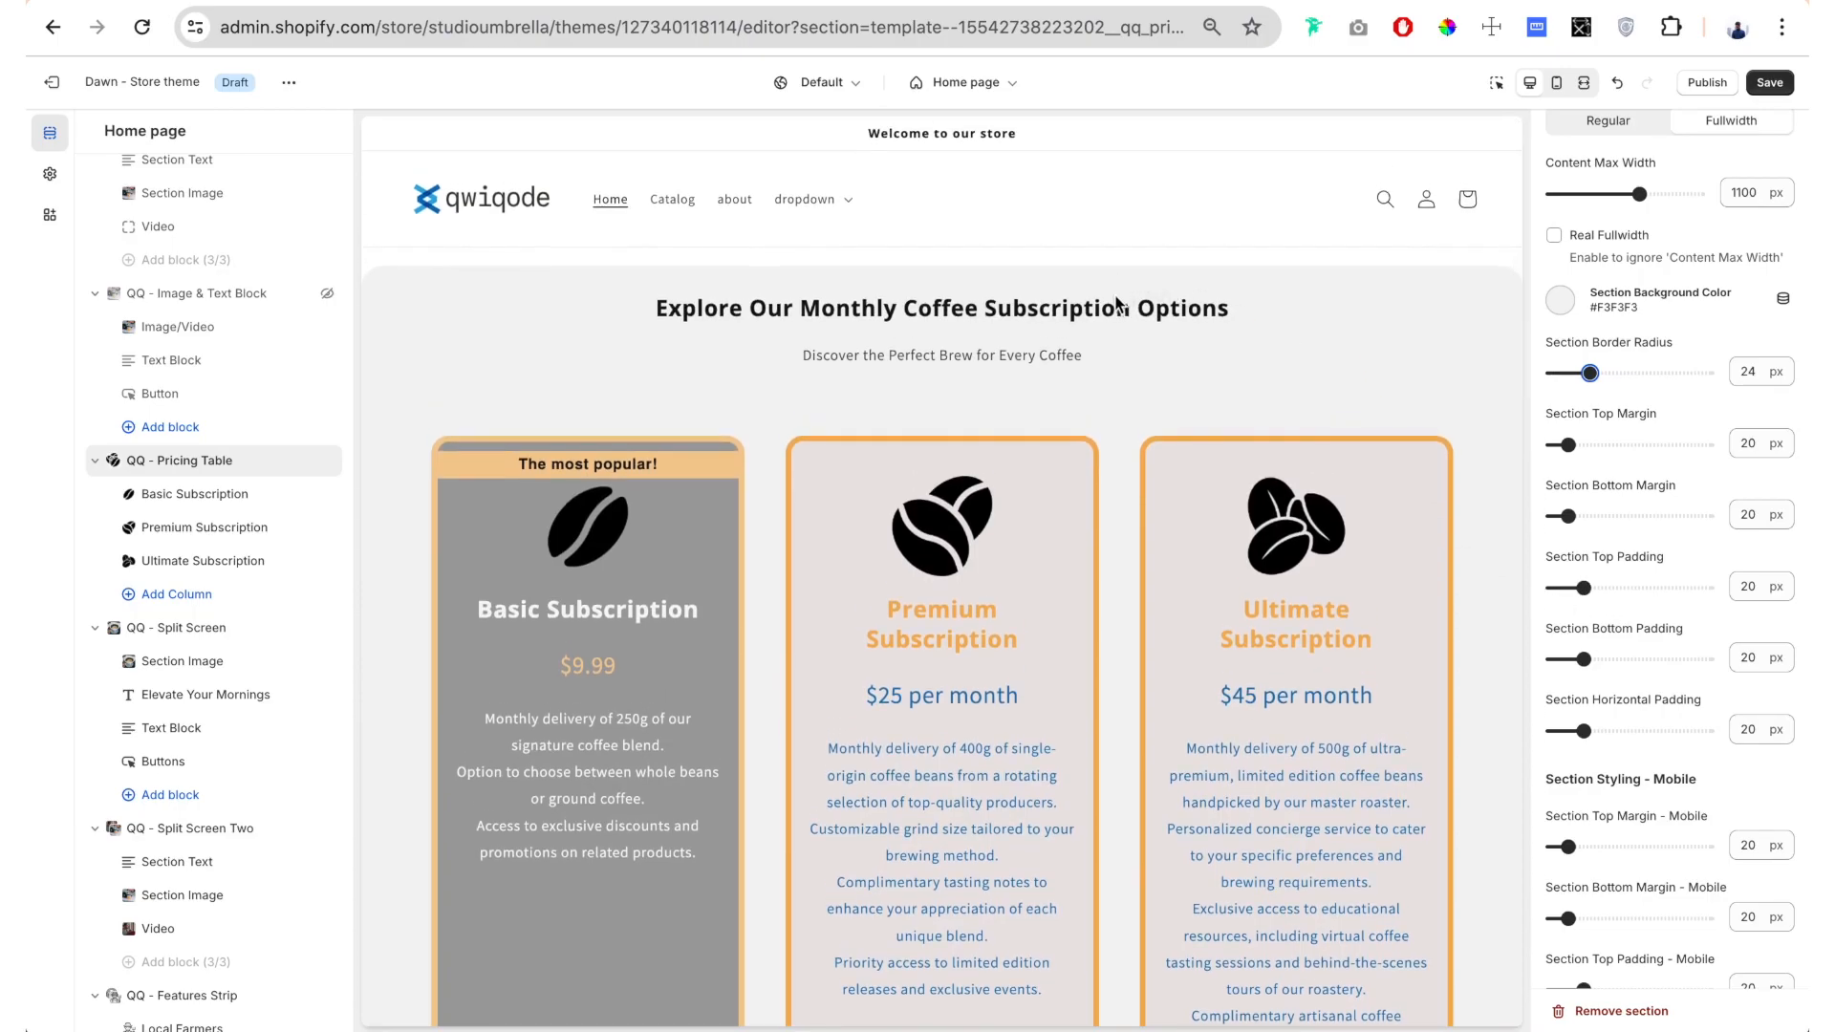
drag(1584, 587, 1617, 587)
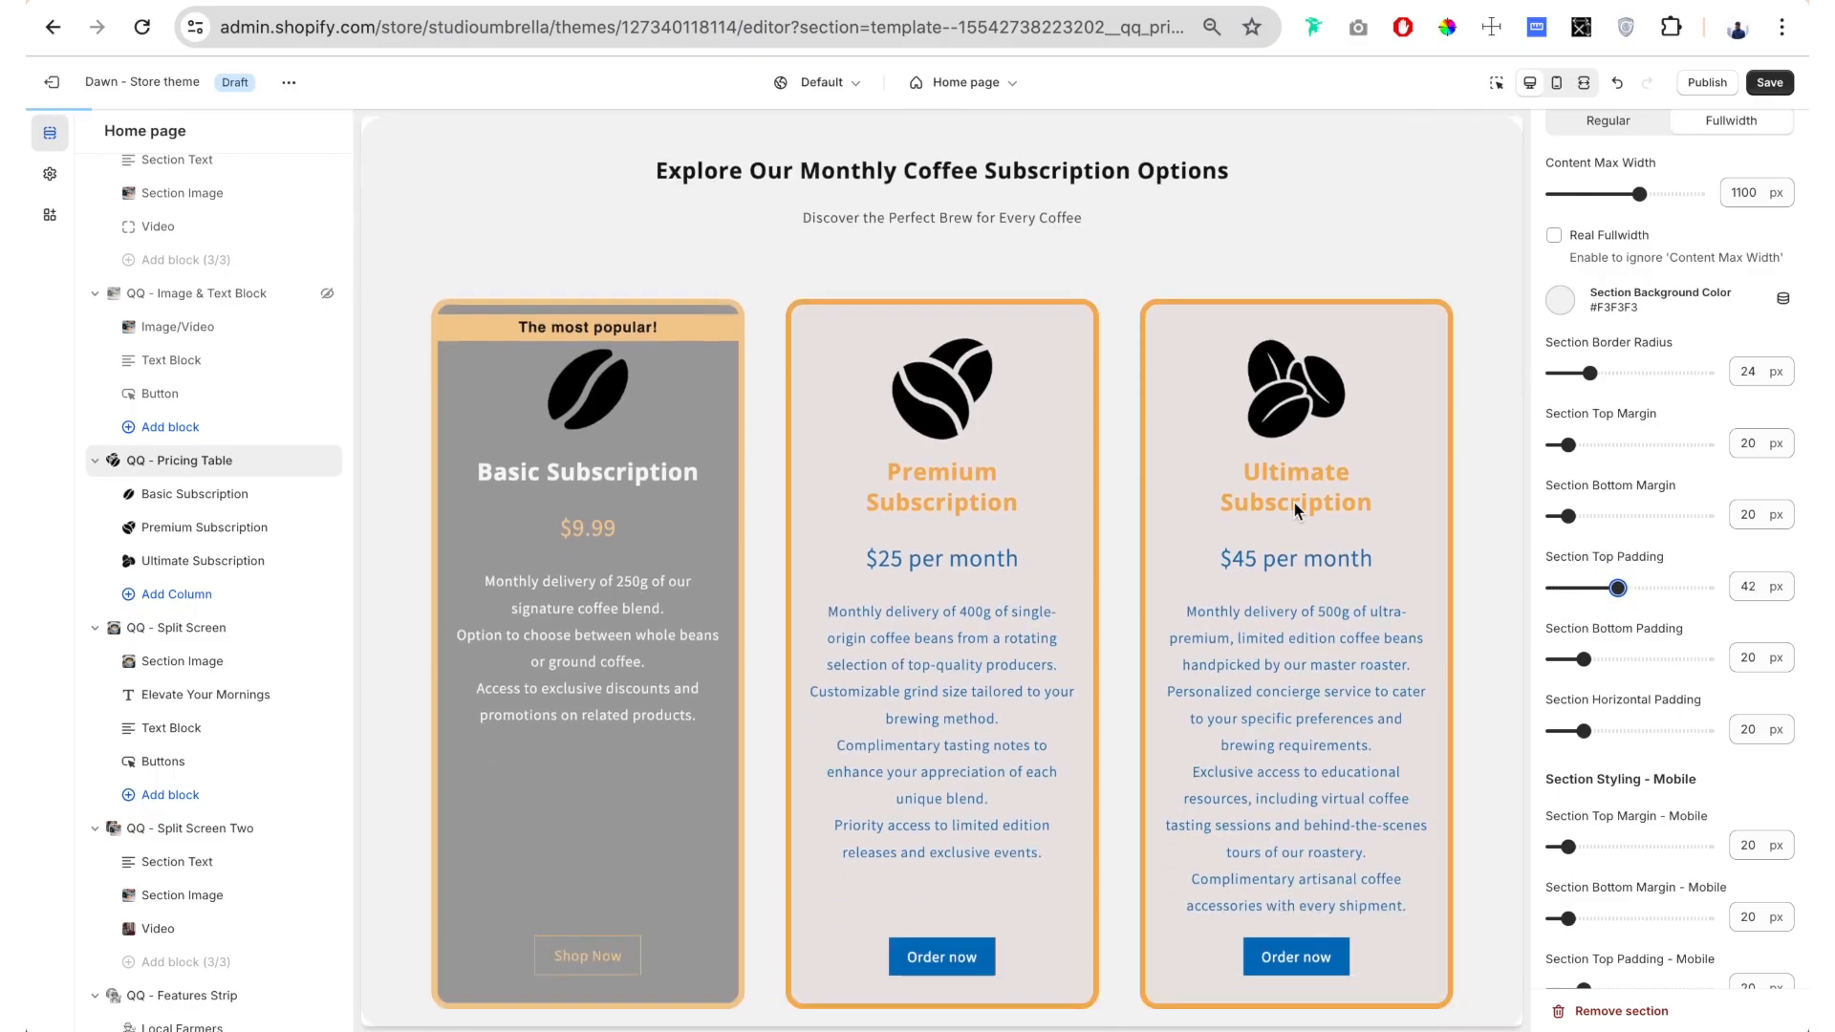
Set the Section Header Position to Outside of Wrapper
scroll(1640, 524, down, 1)
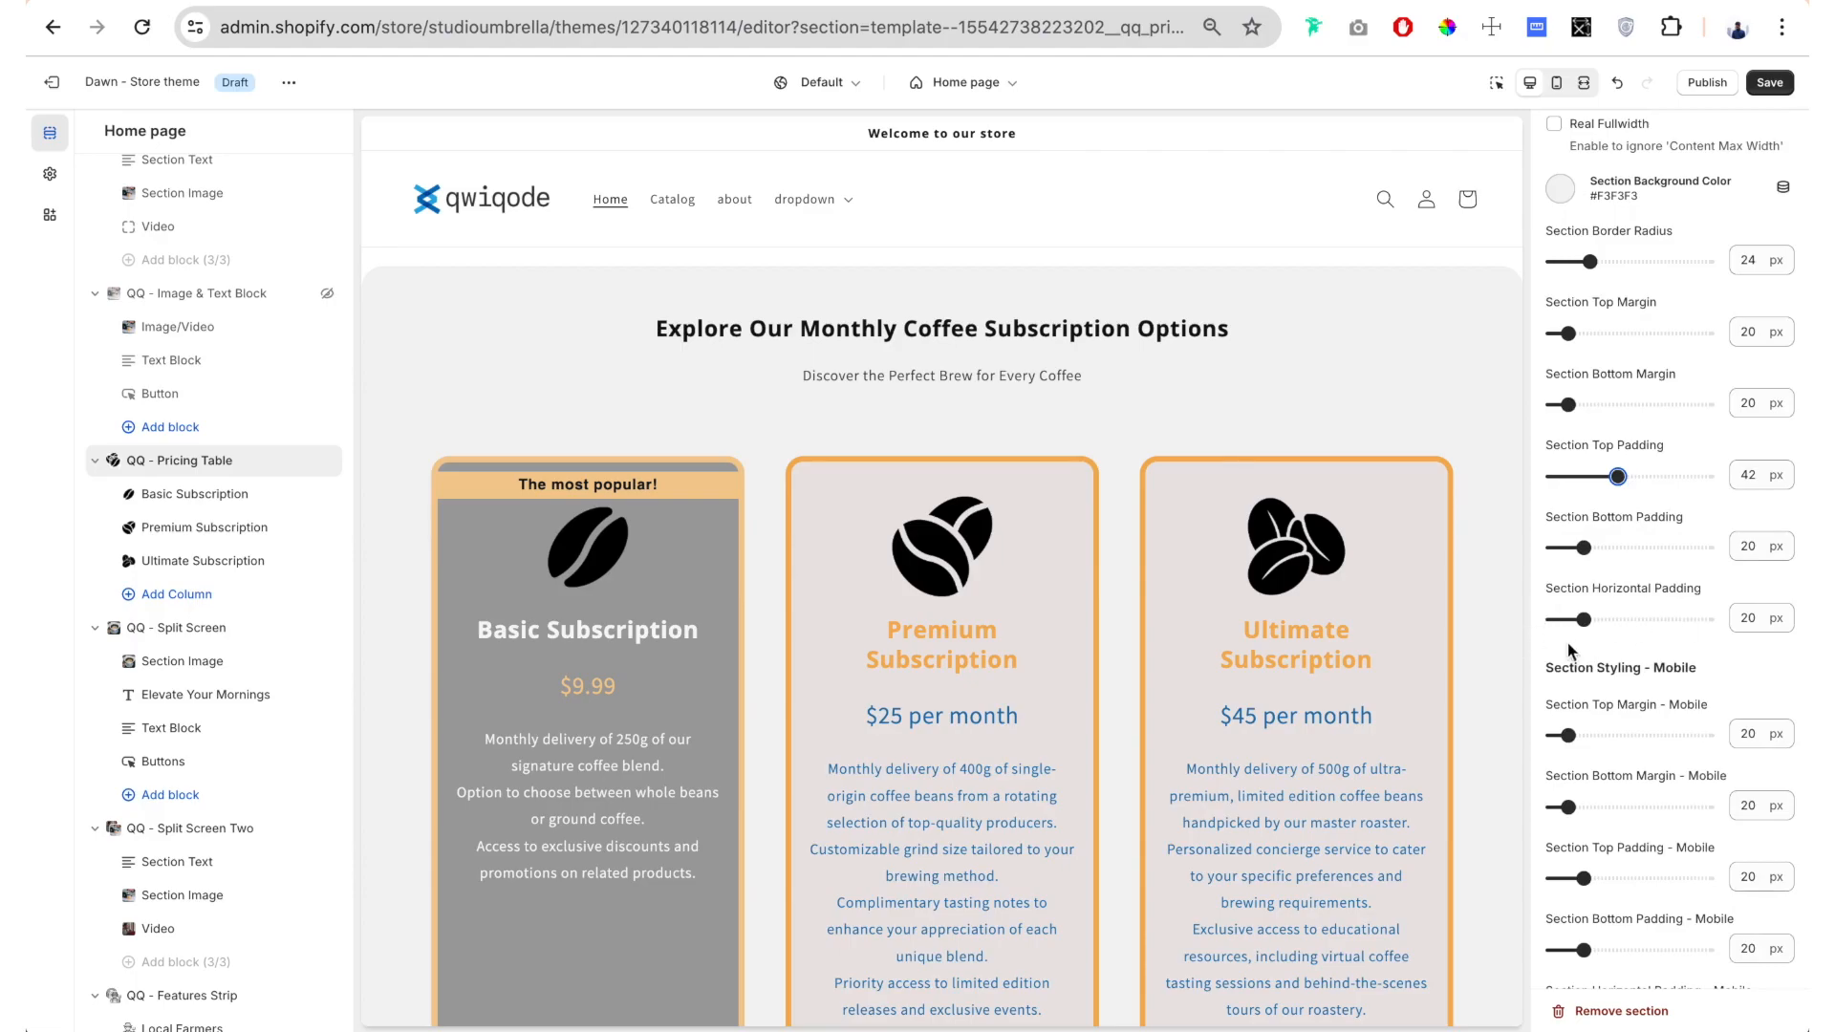
scroll(1570, 641, down, 7)
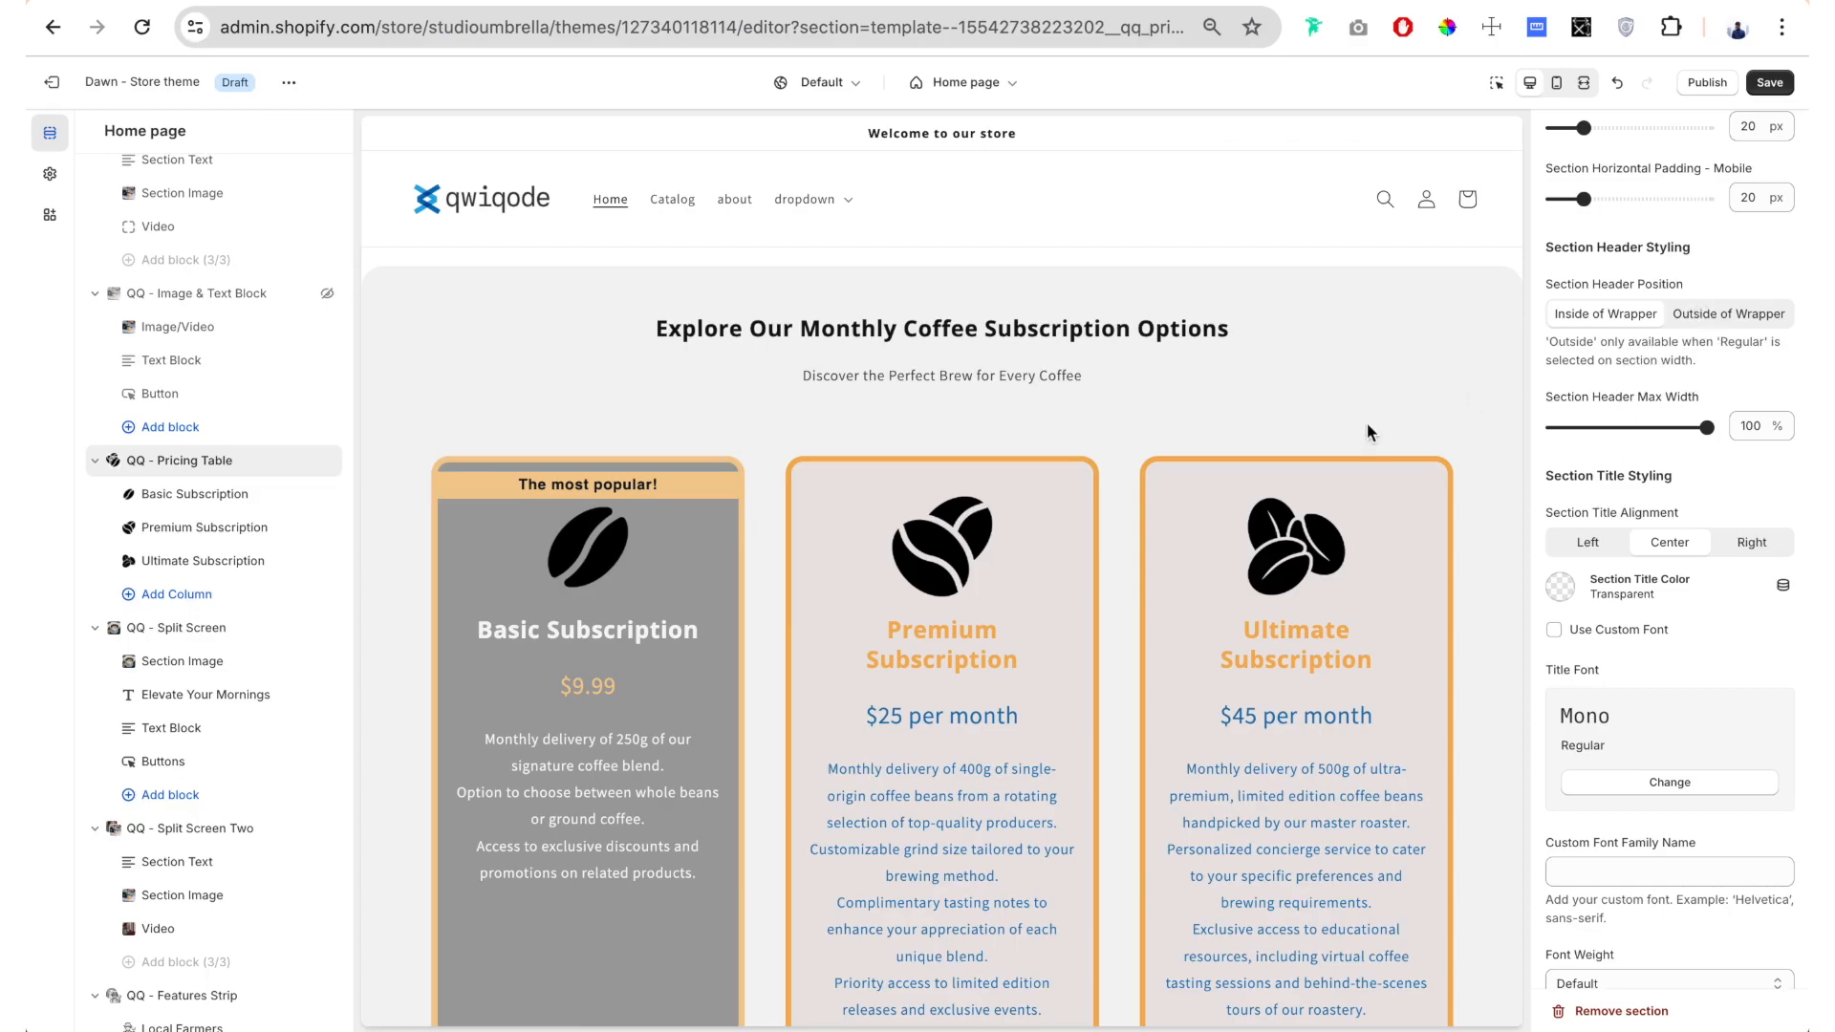
click(1732, 325)
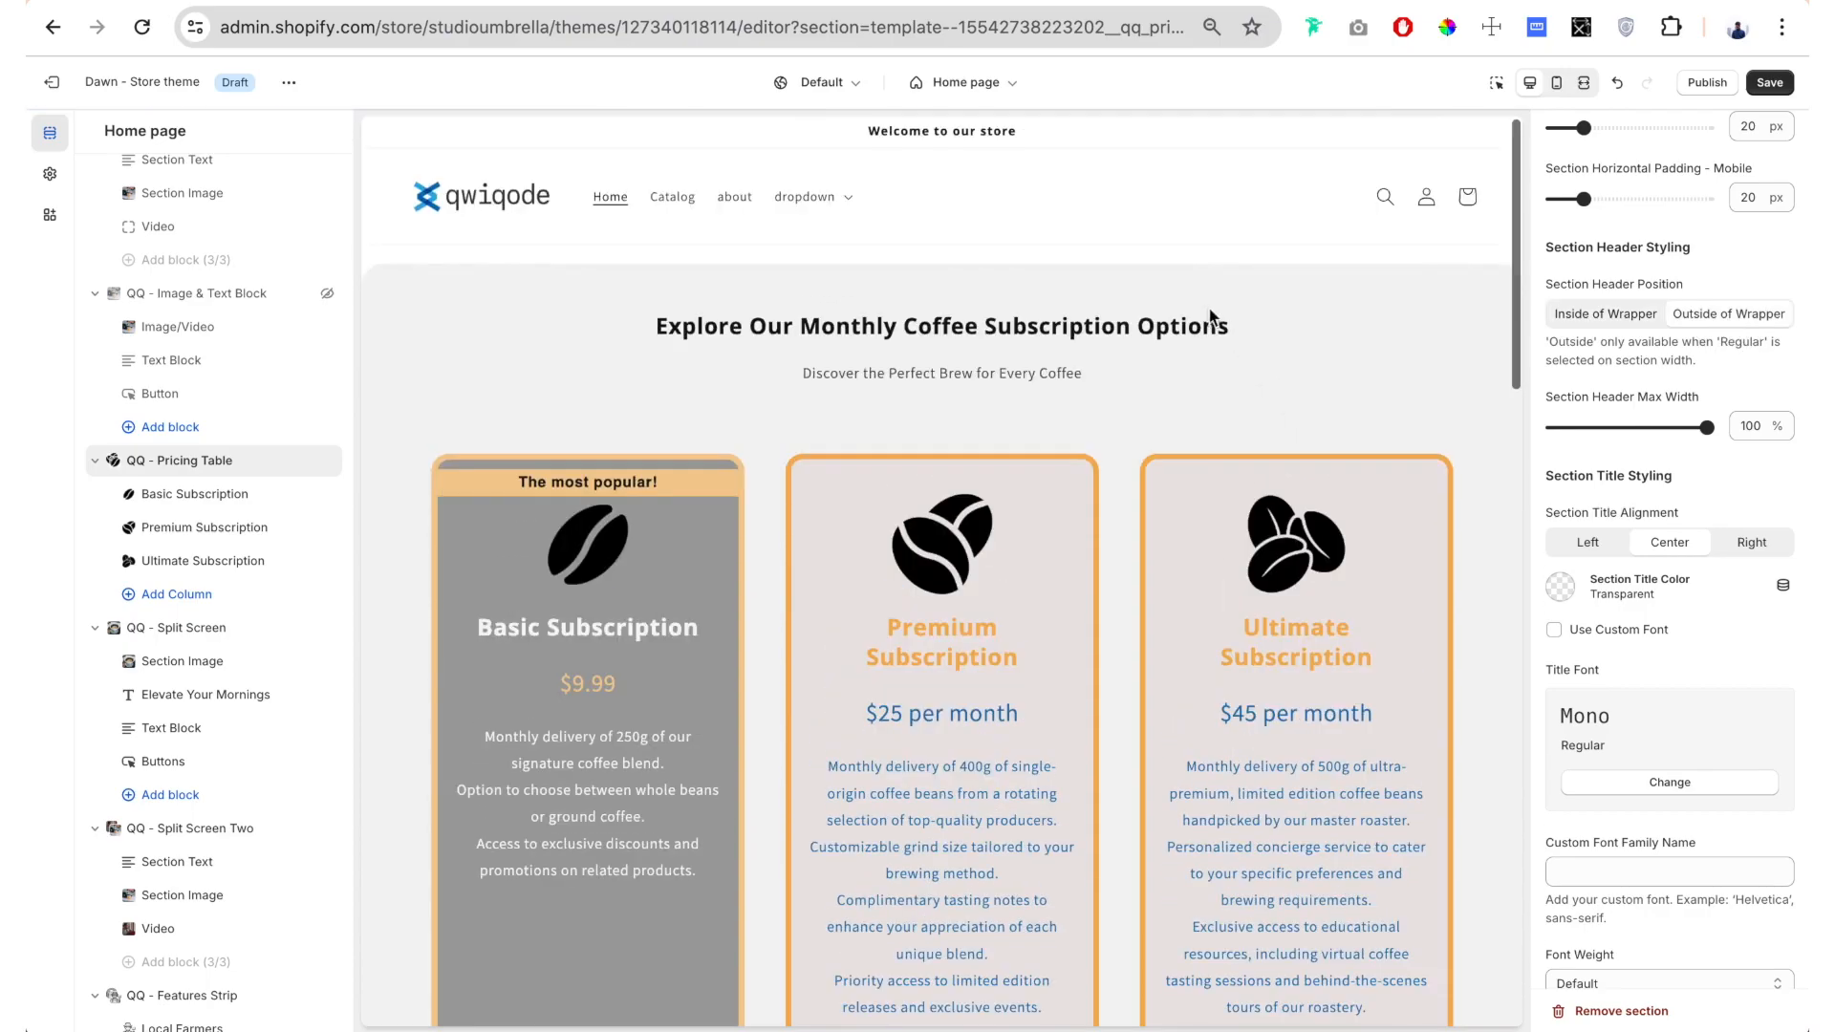
Switch the Section Width to Regular and check how the title and subtitle sit outside the section wrapper
scroll(1679, 364, up, 15)
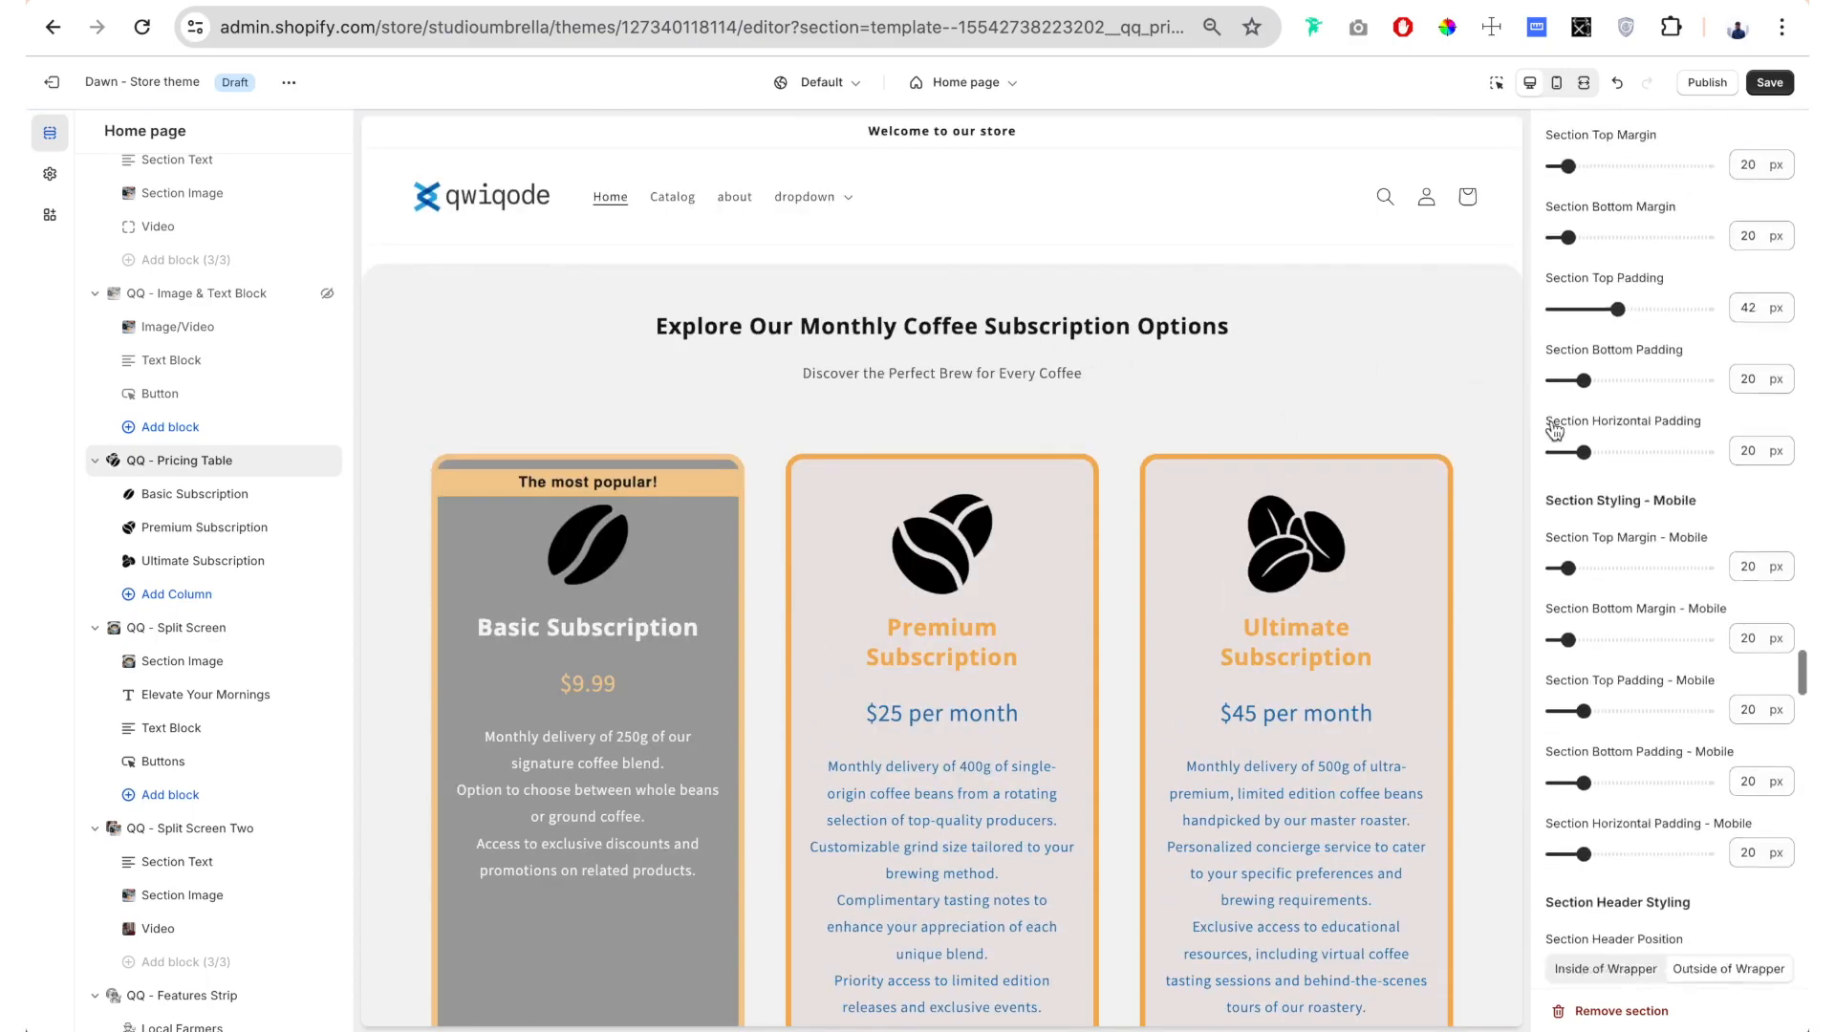
click(1606, 466)
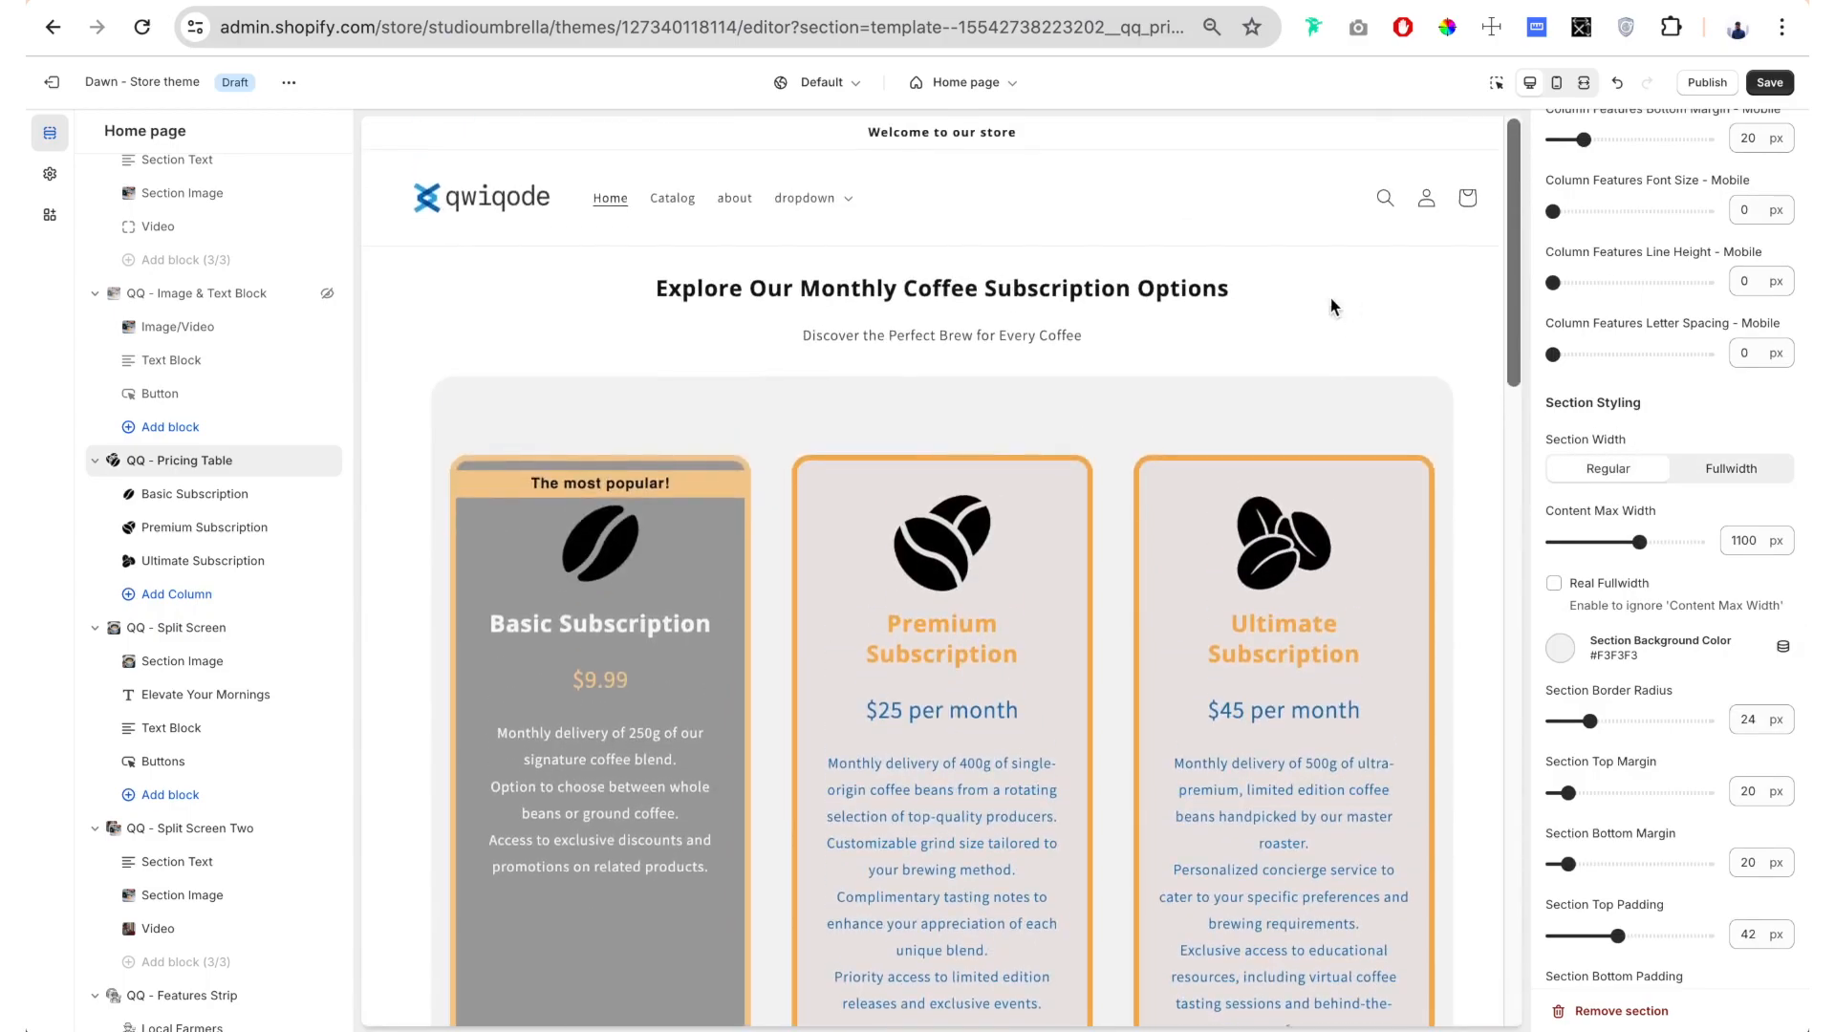
click(651, 295)
drag(651, 296, 1106, 344)
click(1111, 357)
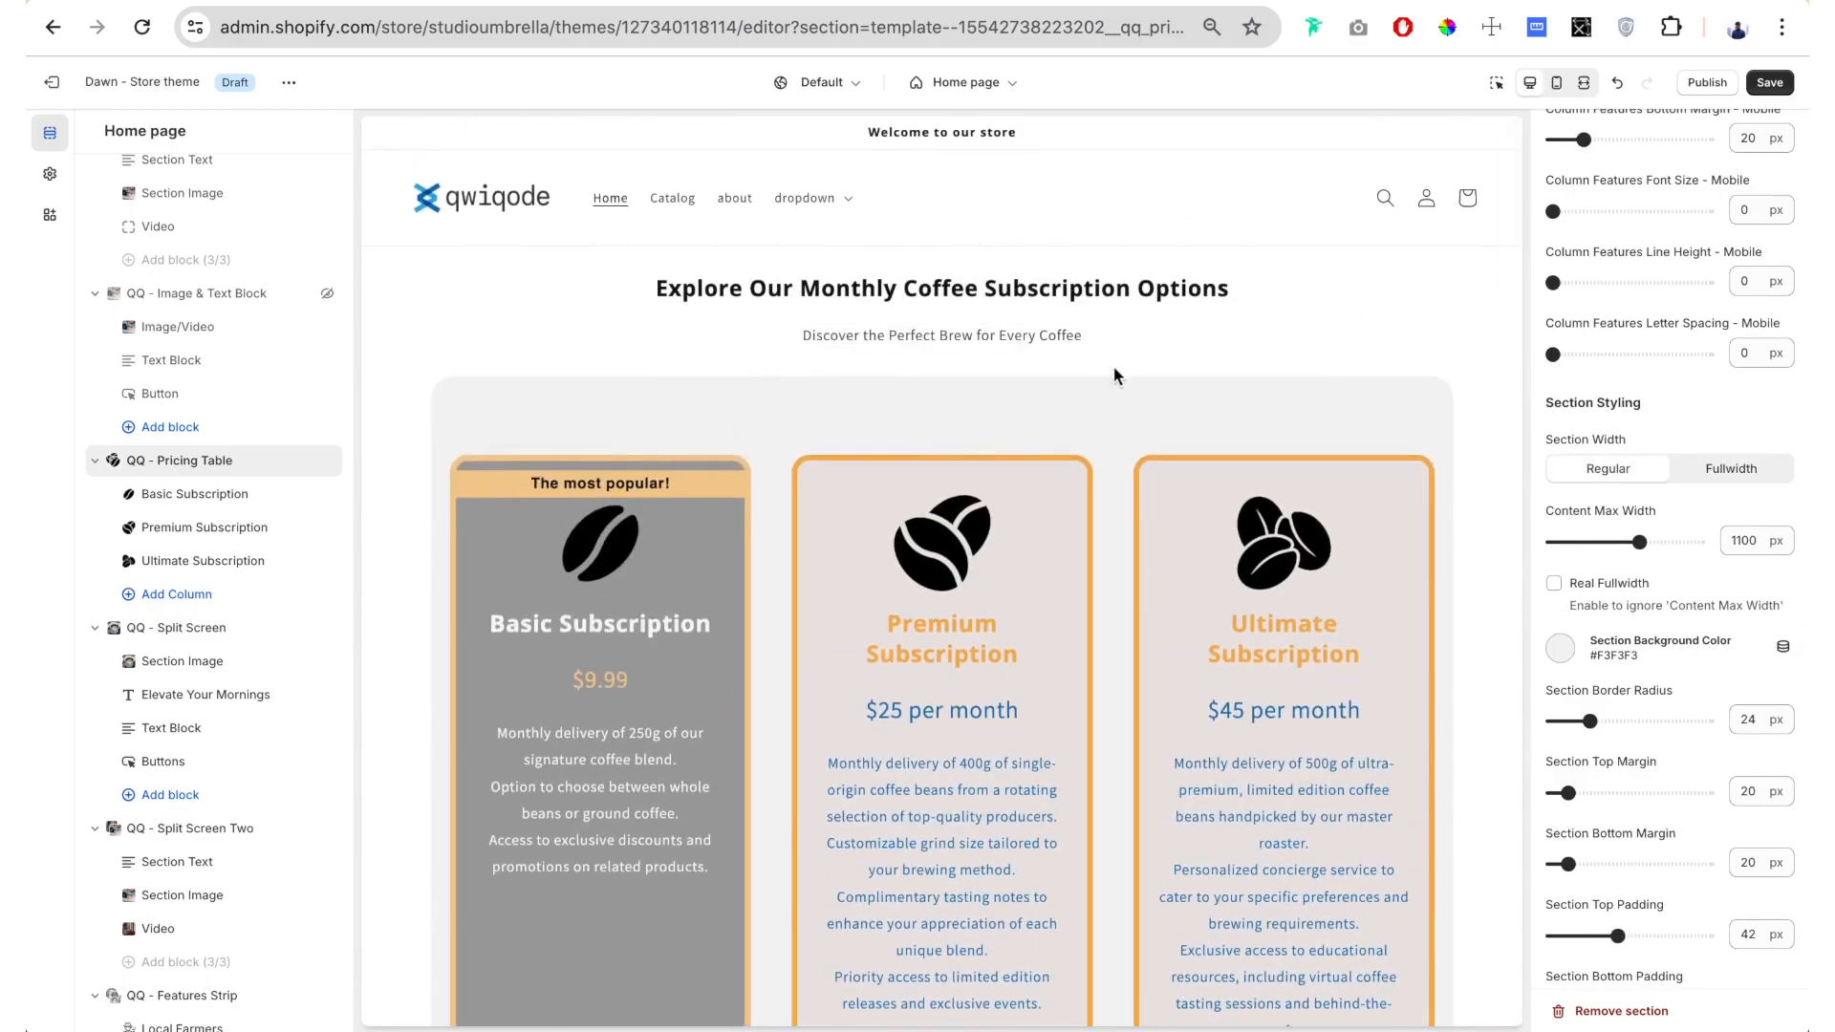
scroll(1680, 478, down, 2)
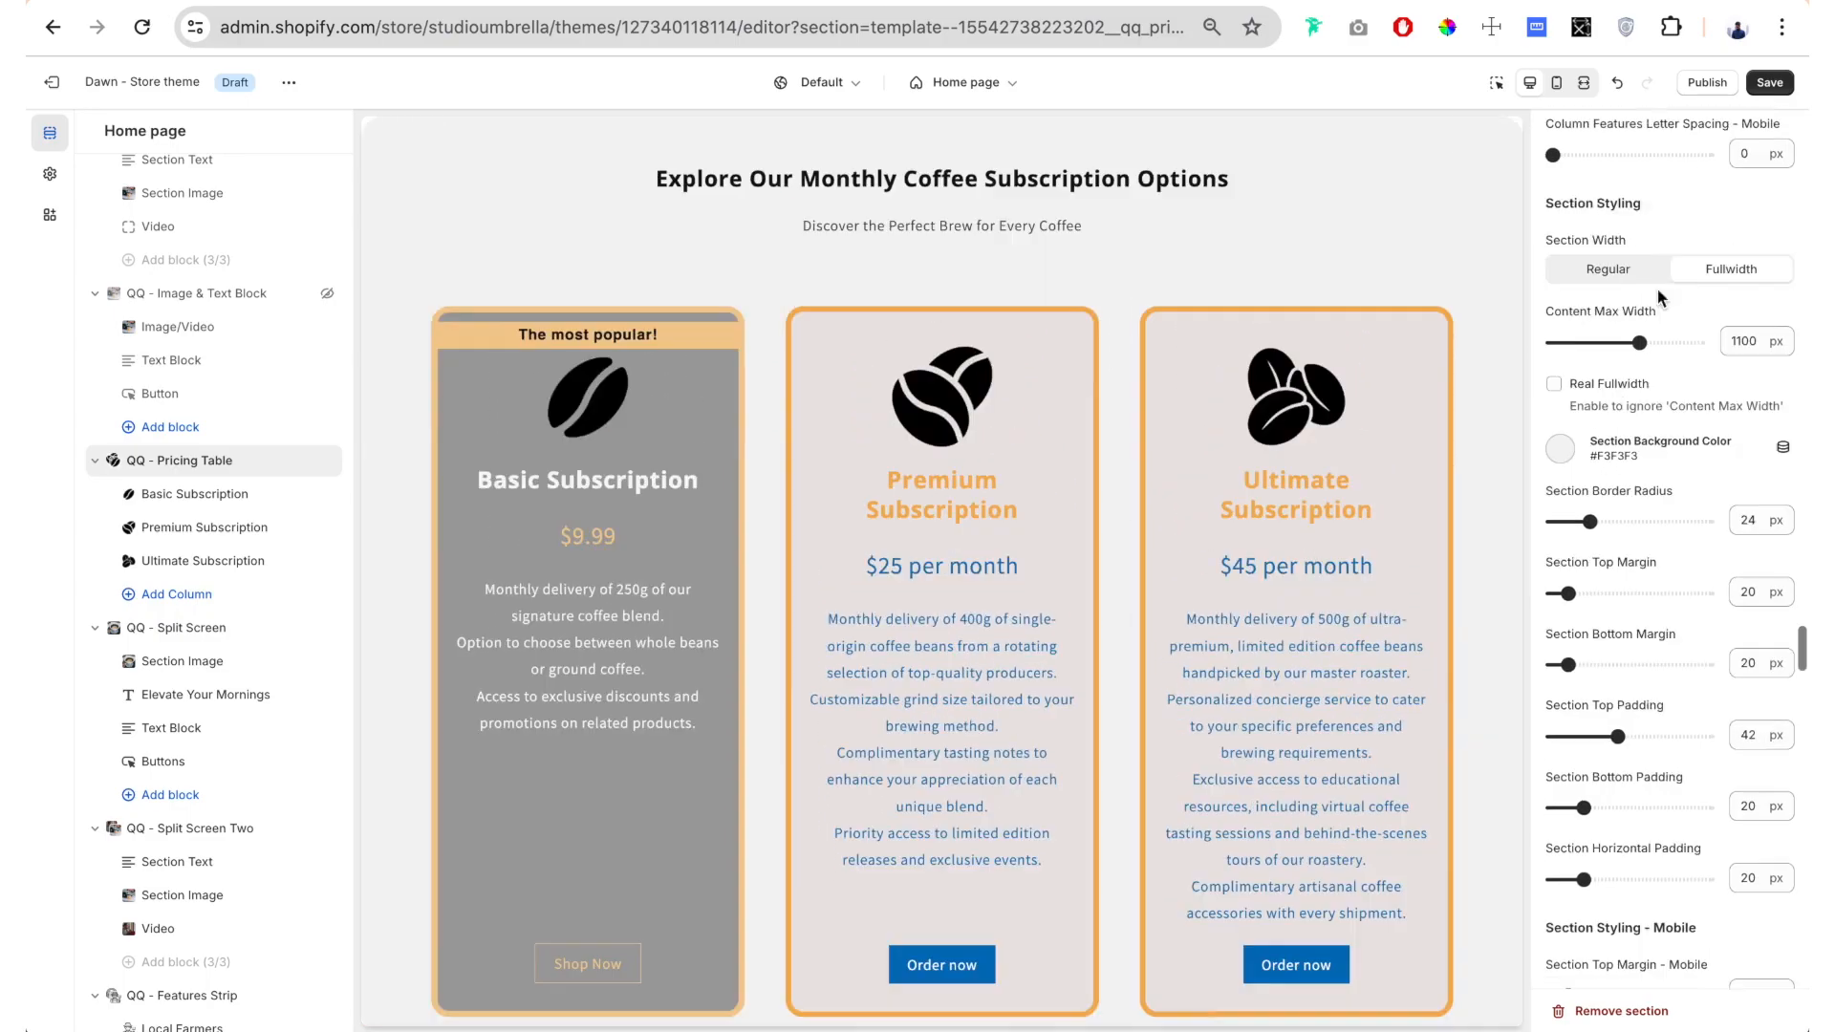
Return the Section Width to Fullwidth and the Section Header Position to Inside of Wrapper
click(1740, 270)
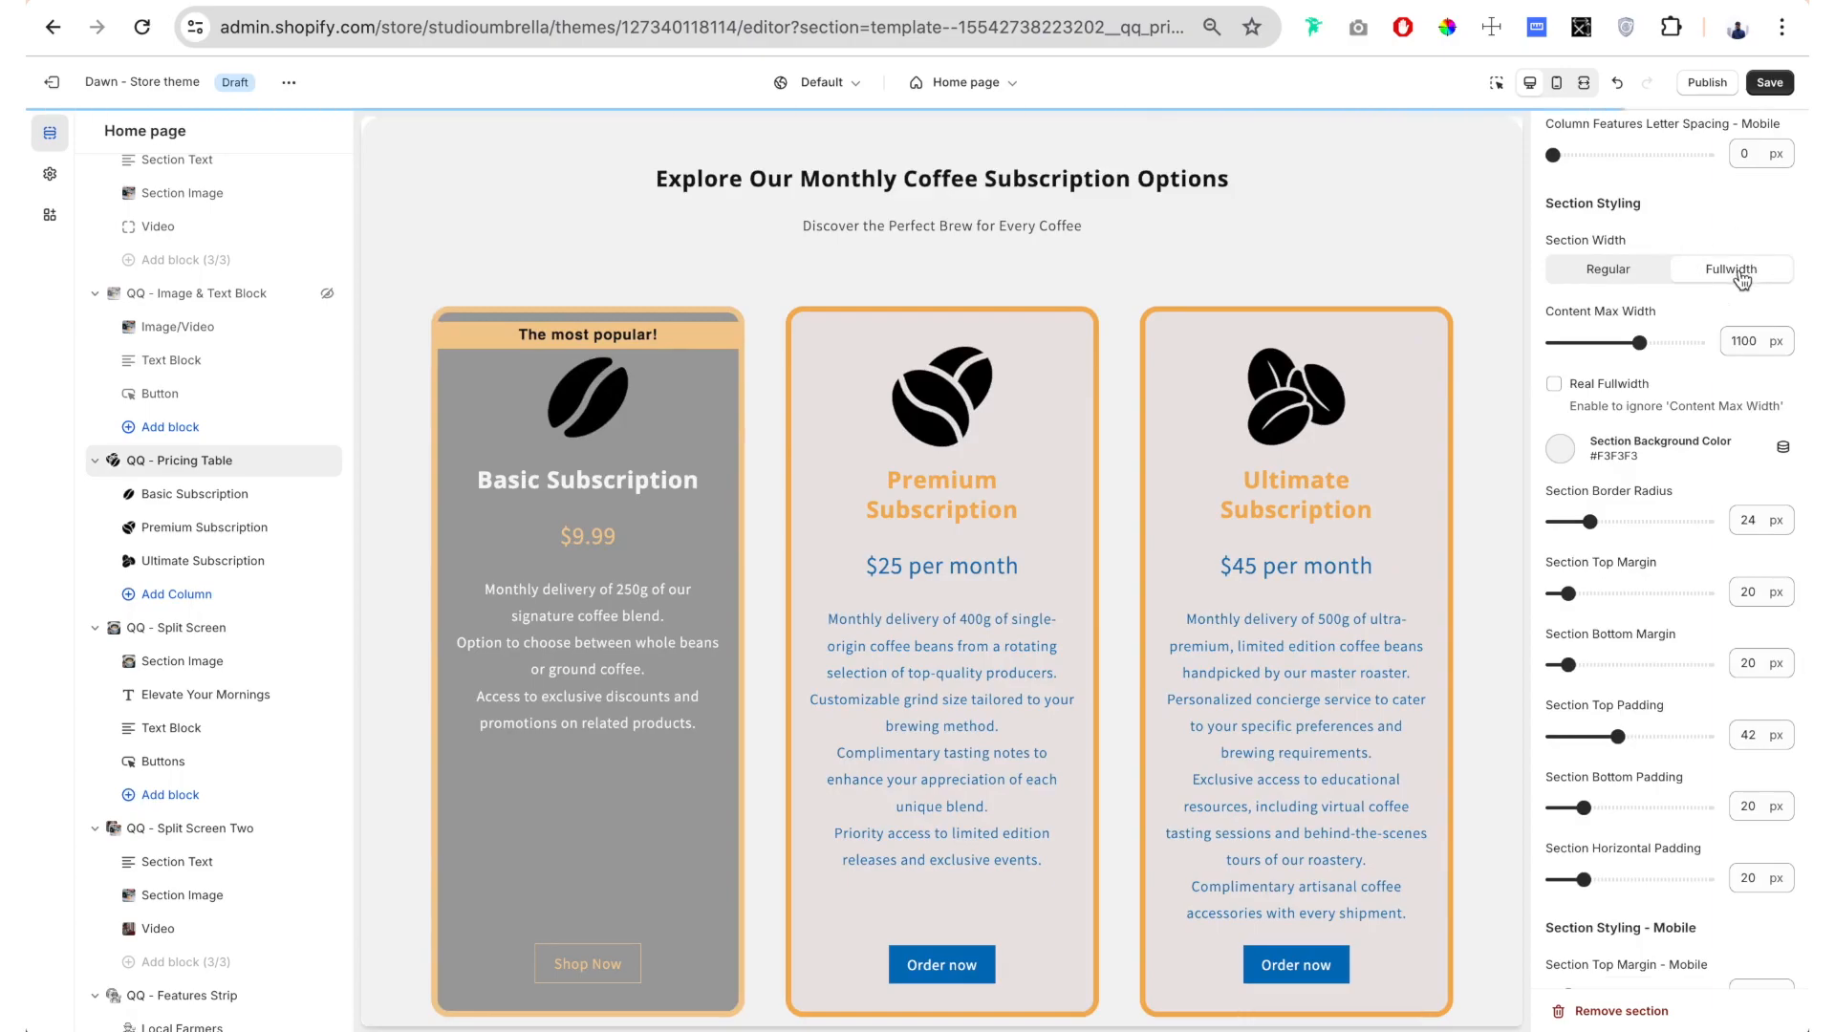
scroll(1734, 293, down, 8)
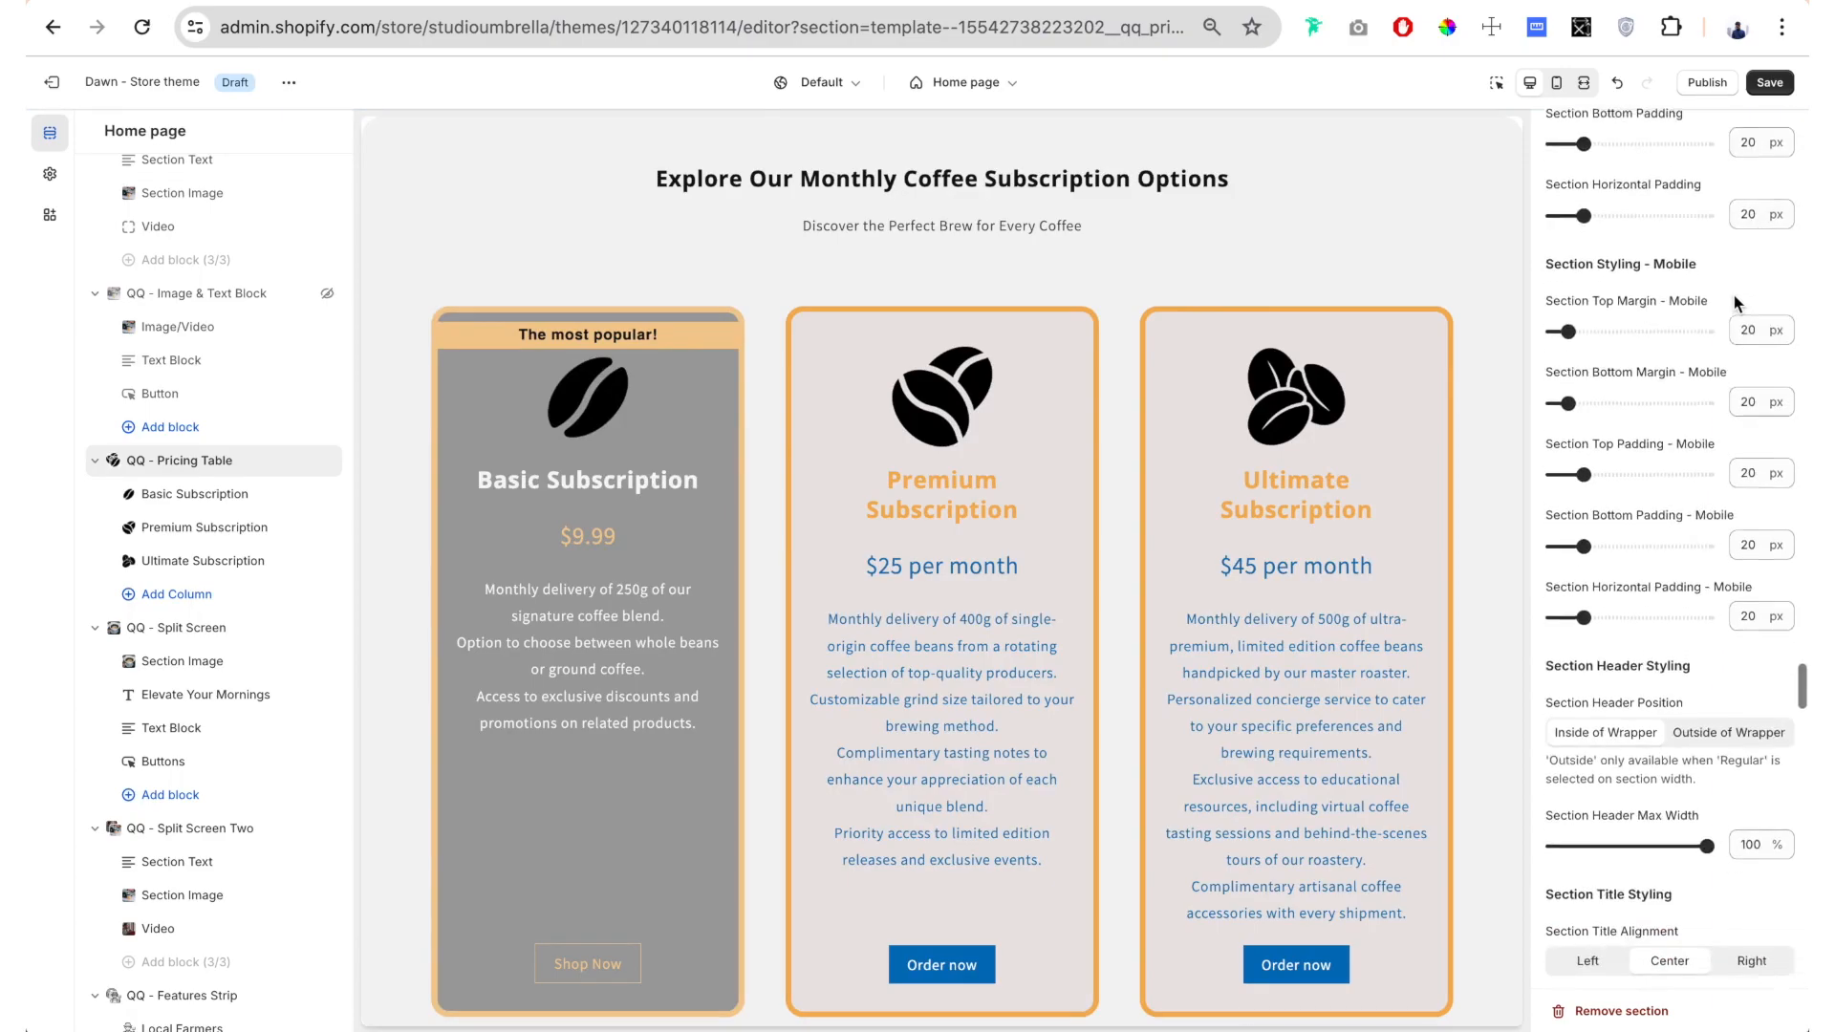
click(1607, 620)
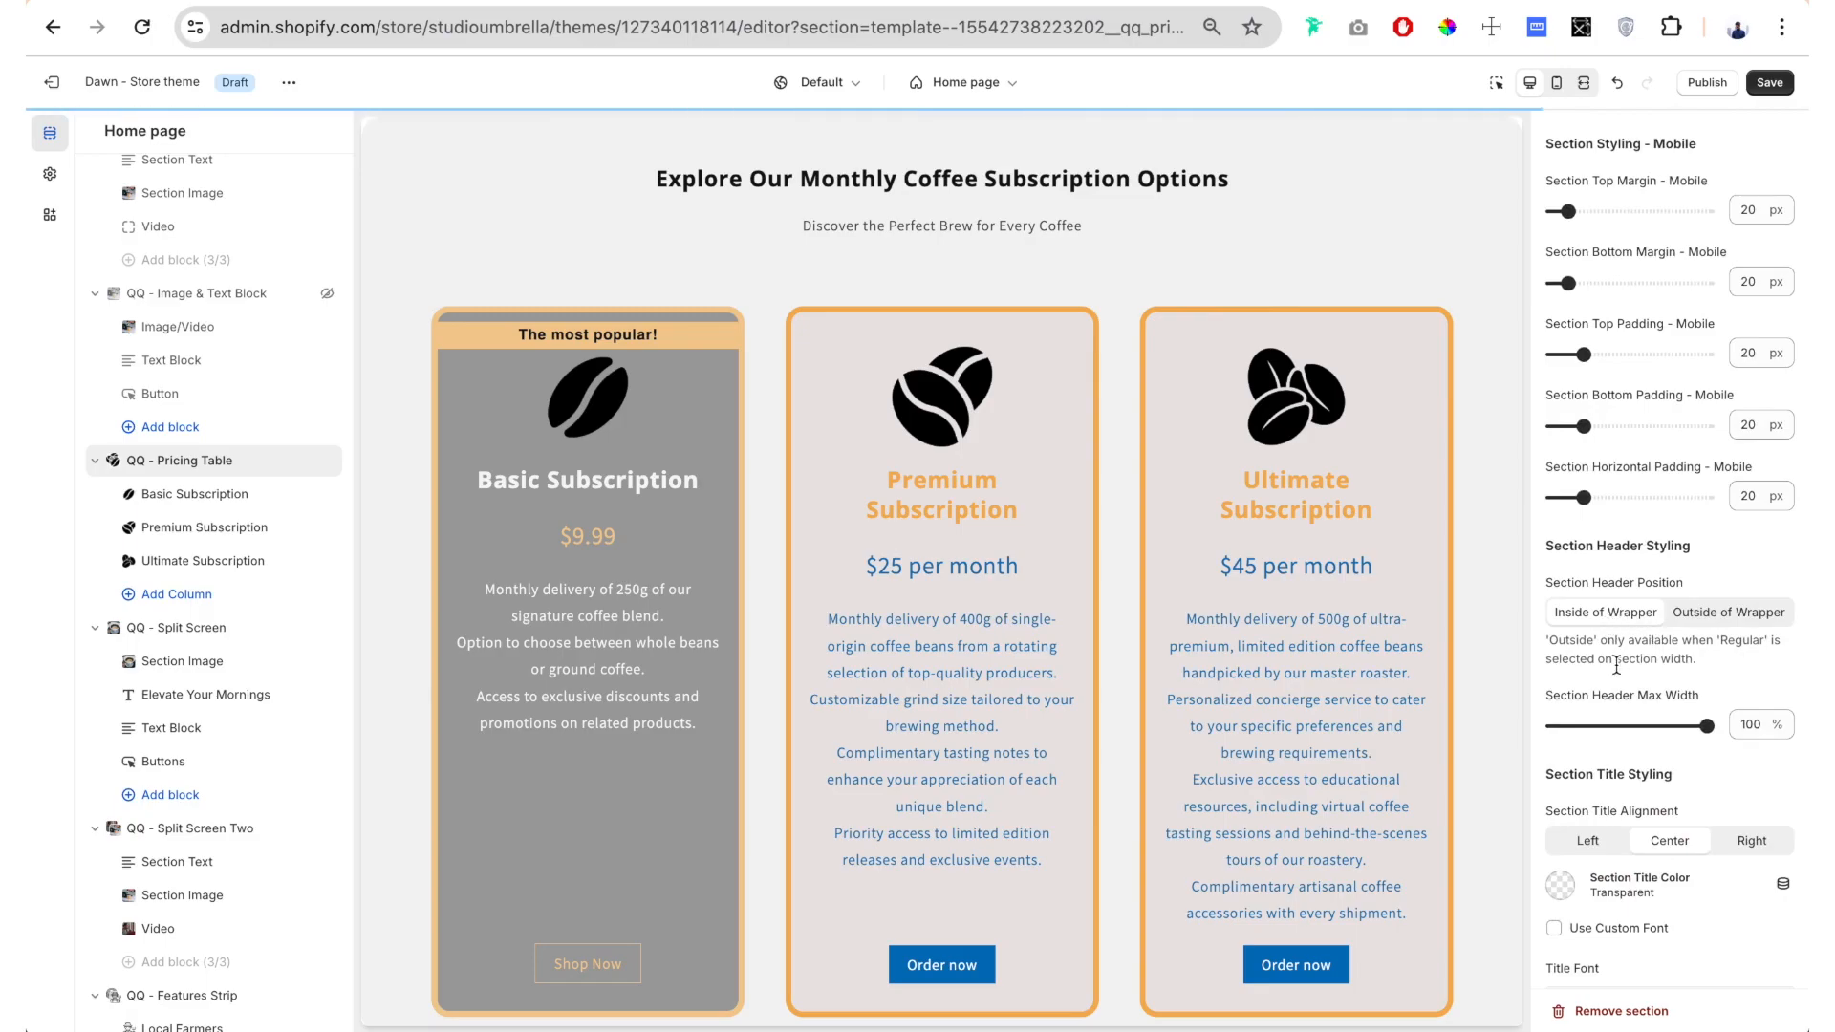
Try a Section Header Max Width of 34% and restore it to 100%
scroll(1625, 659, down, 1)
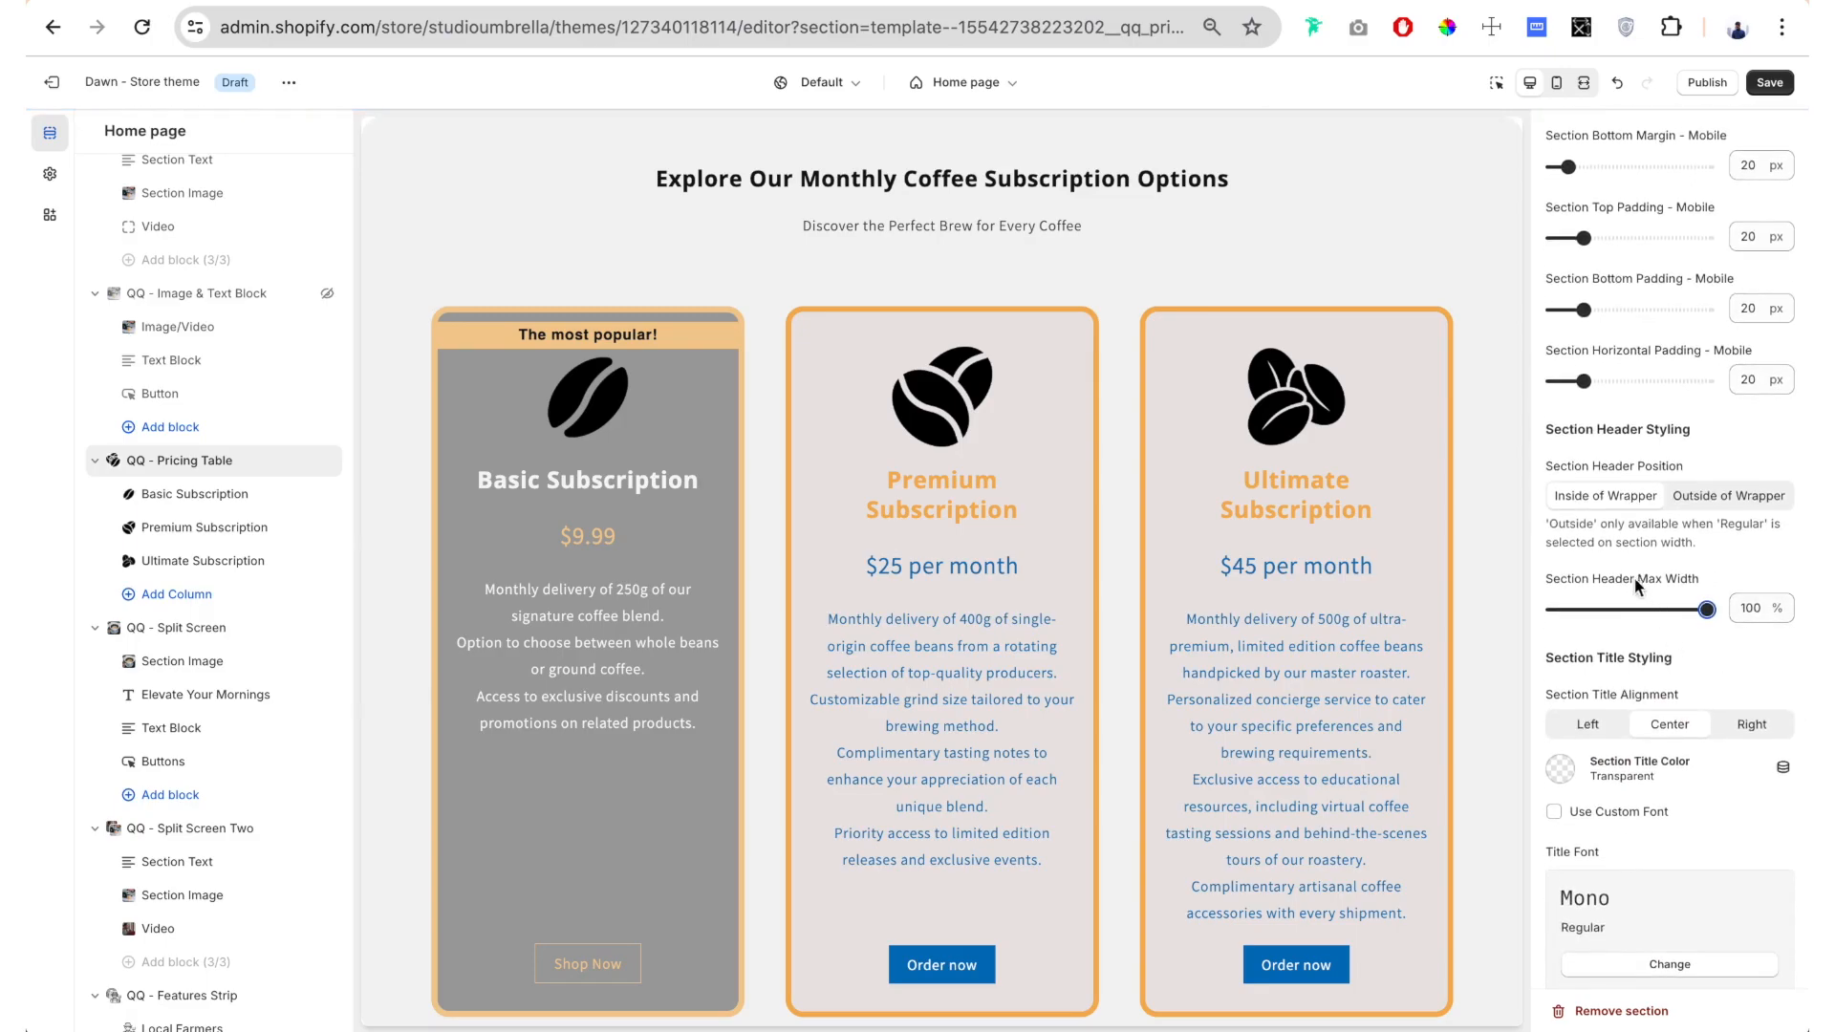
drag(1711, 612, 1605, 614)
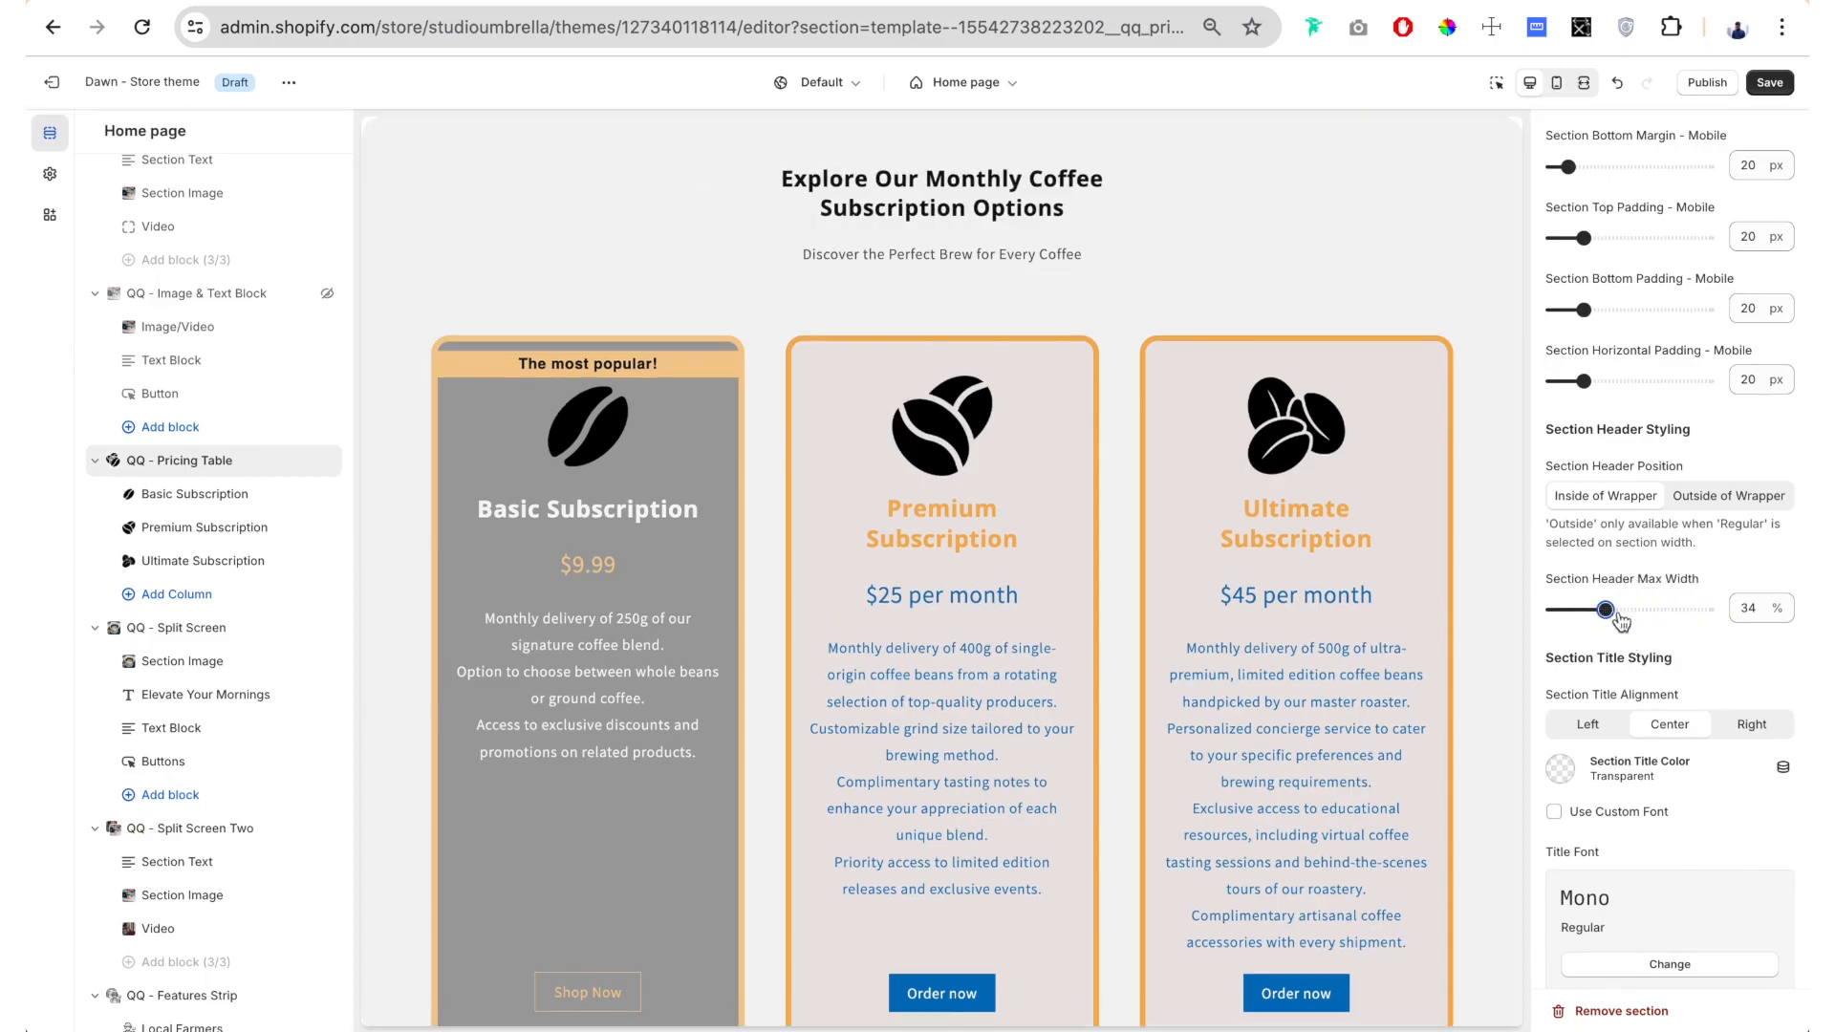
scroll(1606, 614, down, 1)
drag(1605, 501, 1759, 493)
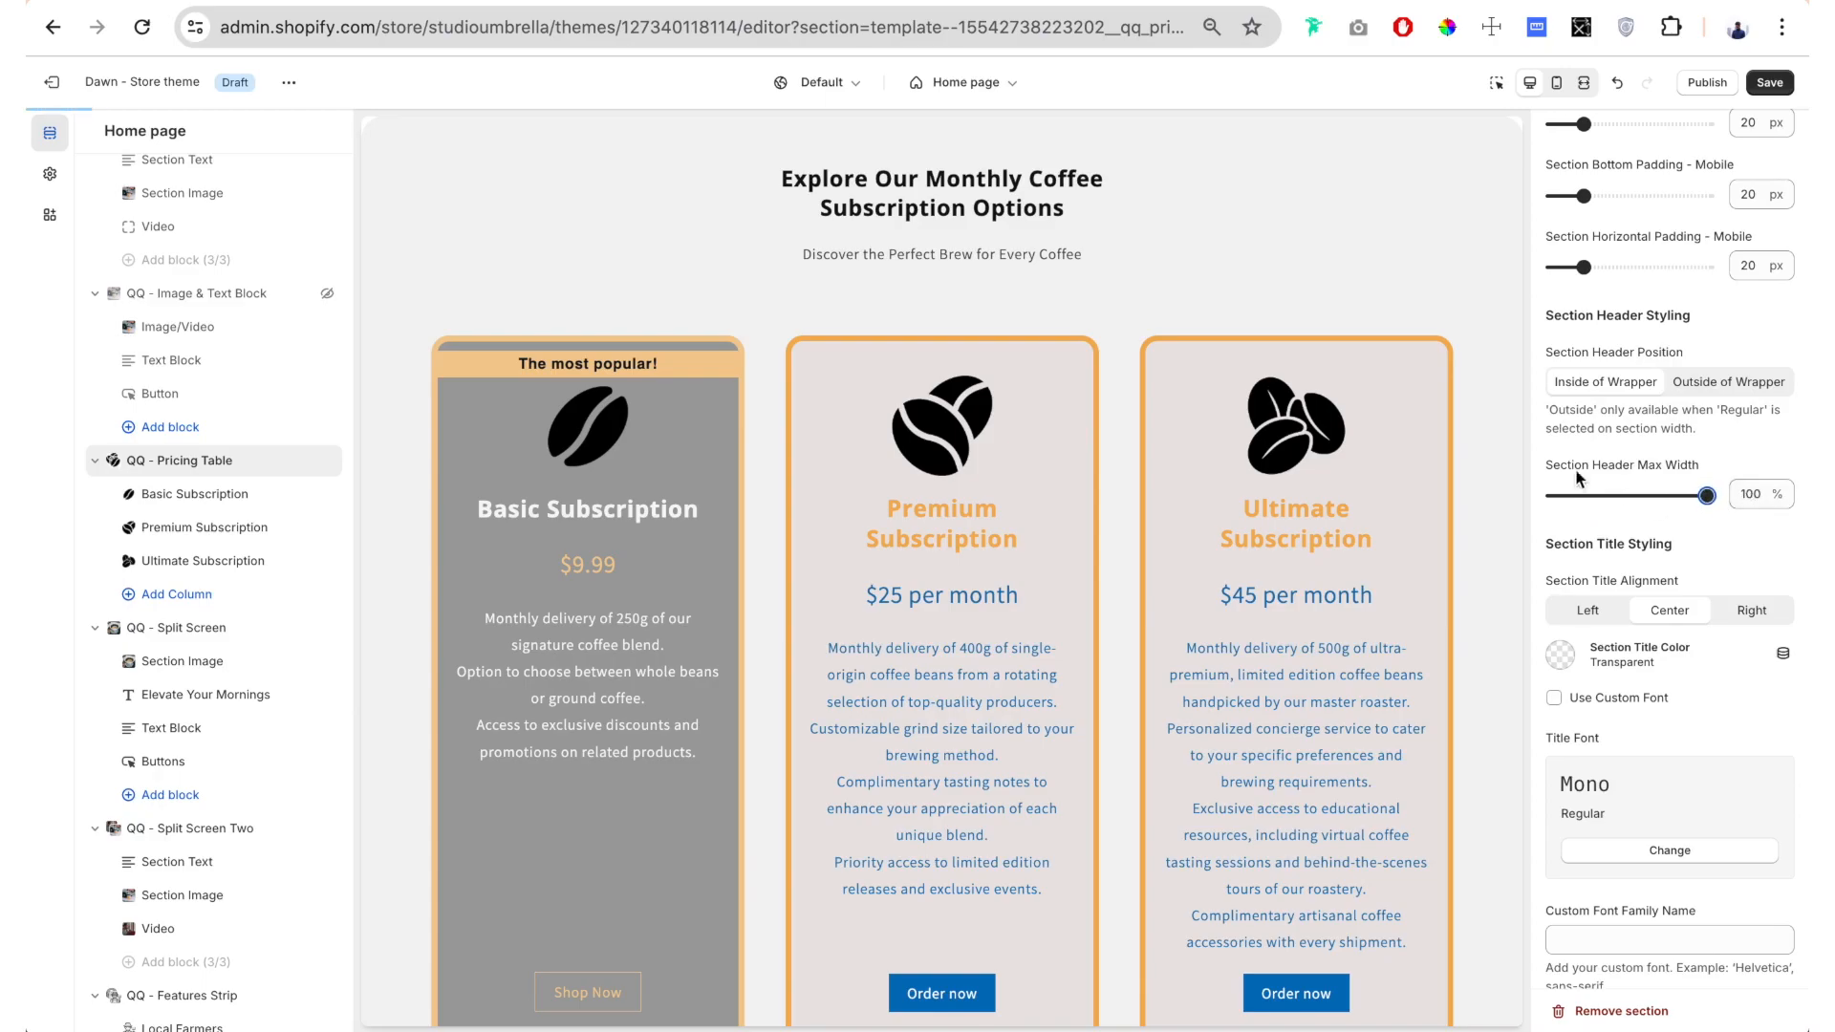
Set the Section Title Color to the orange already used in the theme and increase the Section Title Font Size
scroll(1589, 310, down, 2)
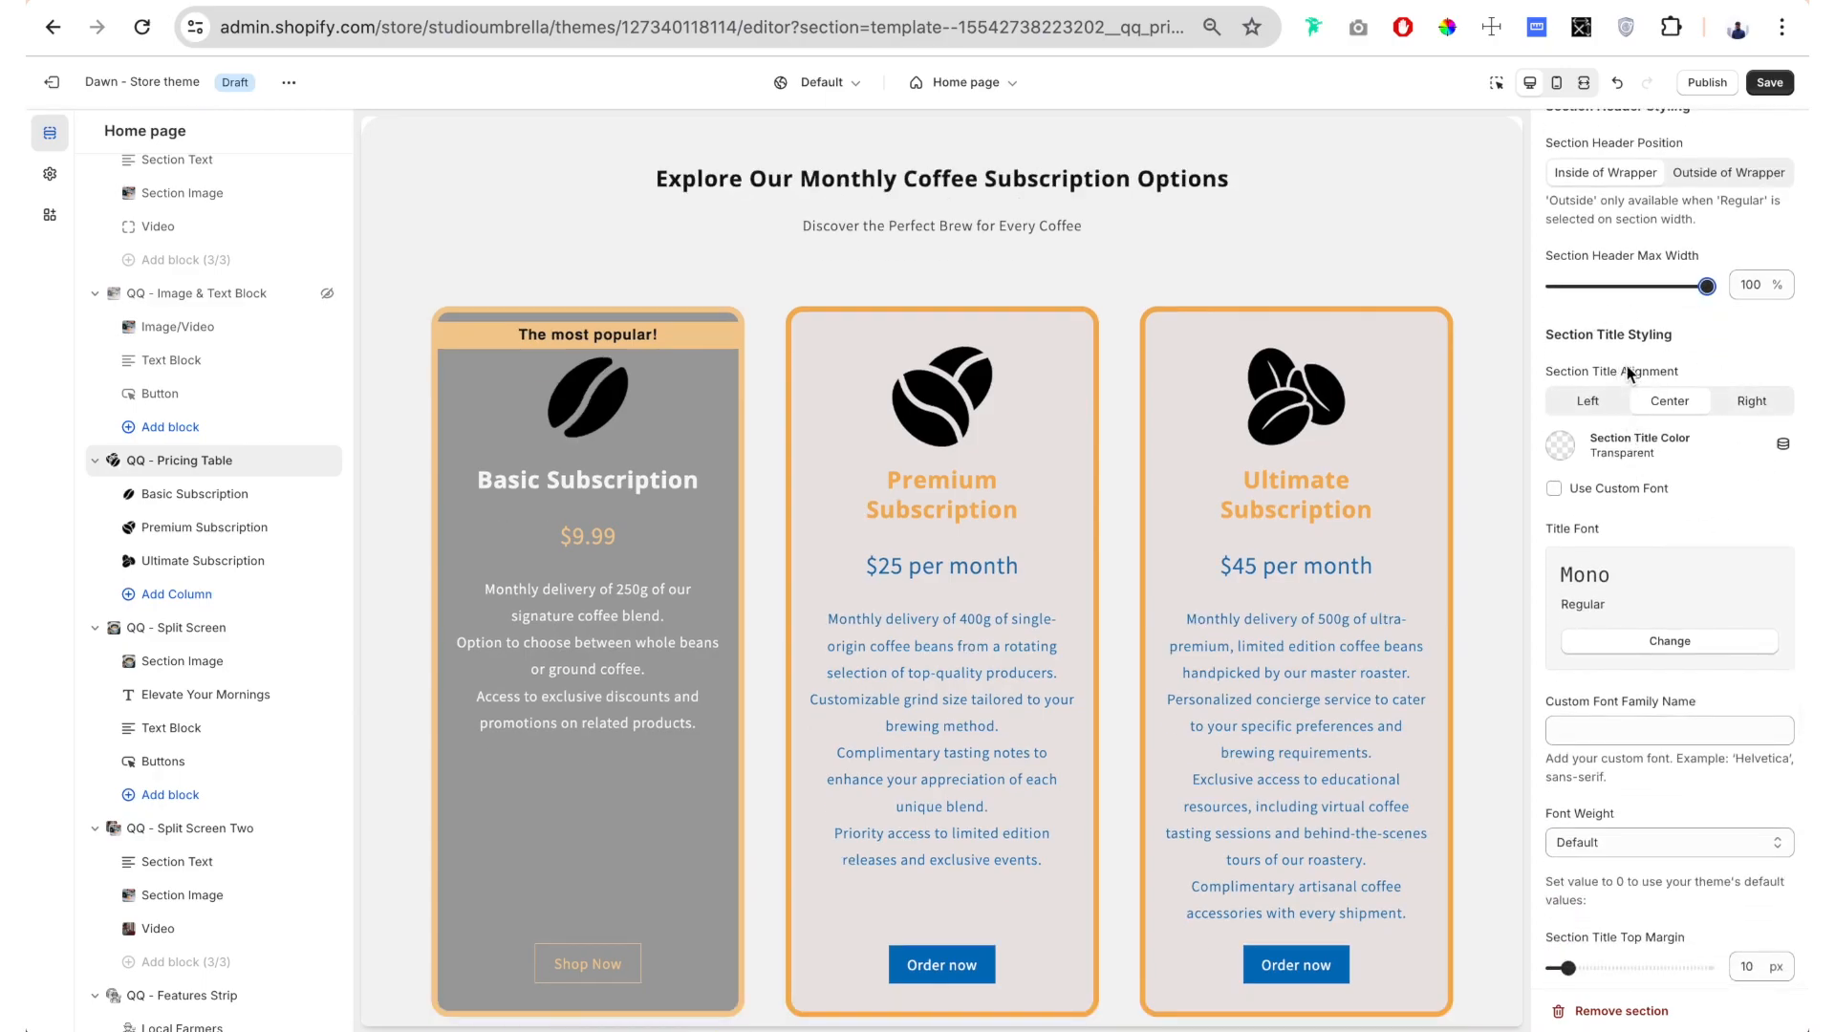
click(1561, 445)
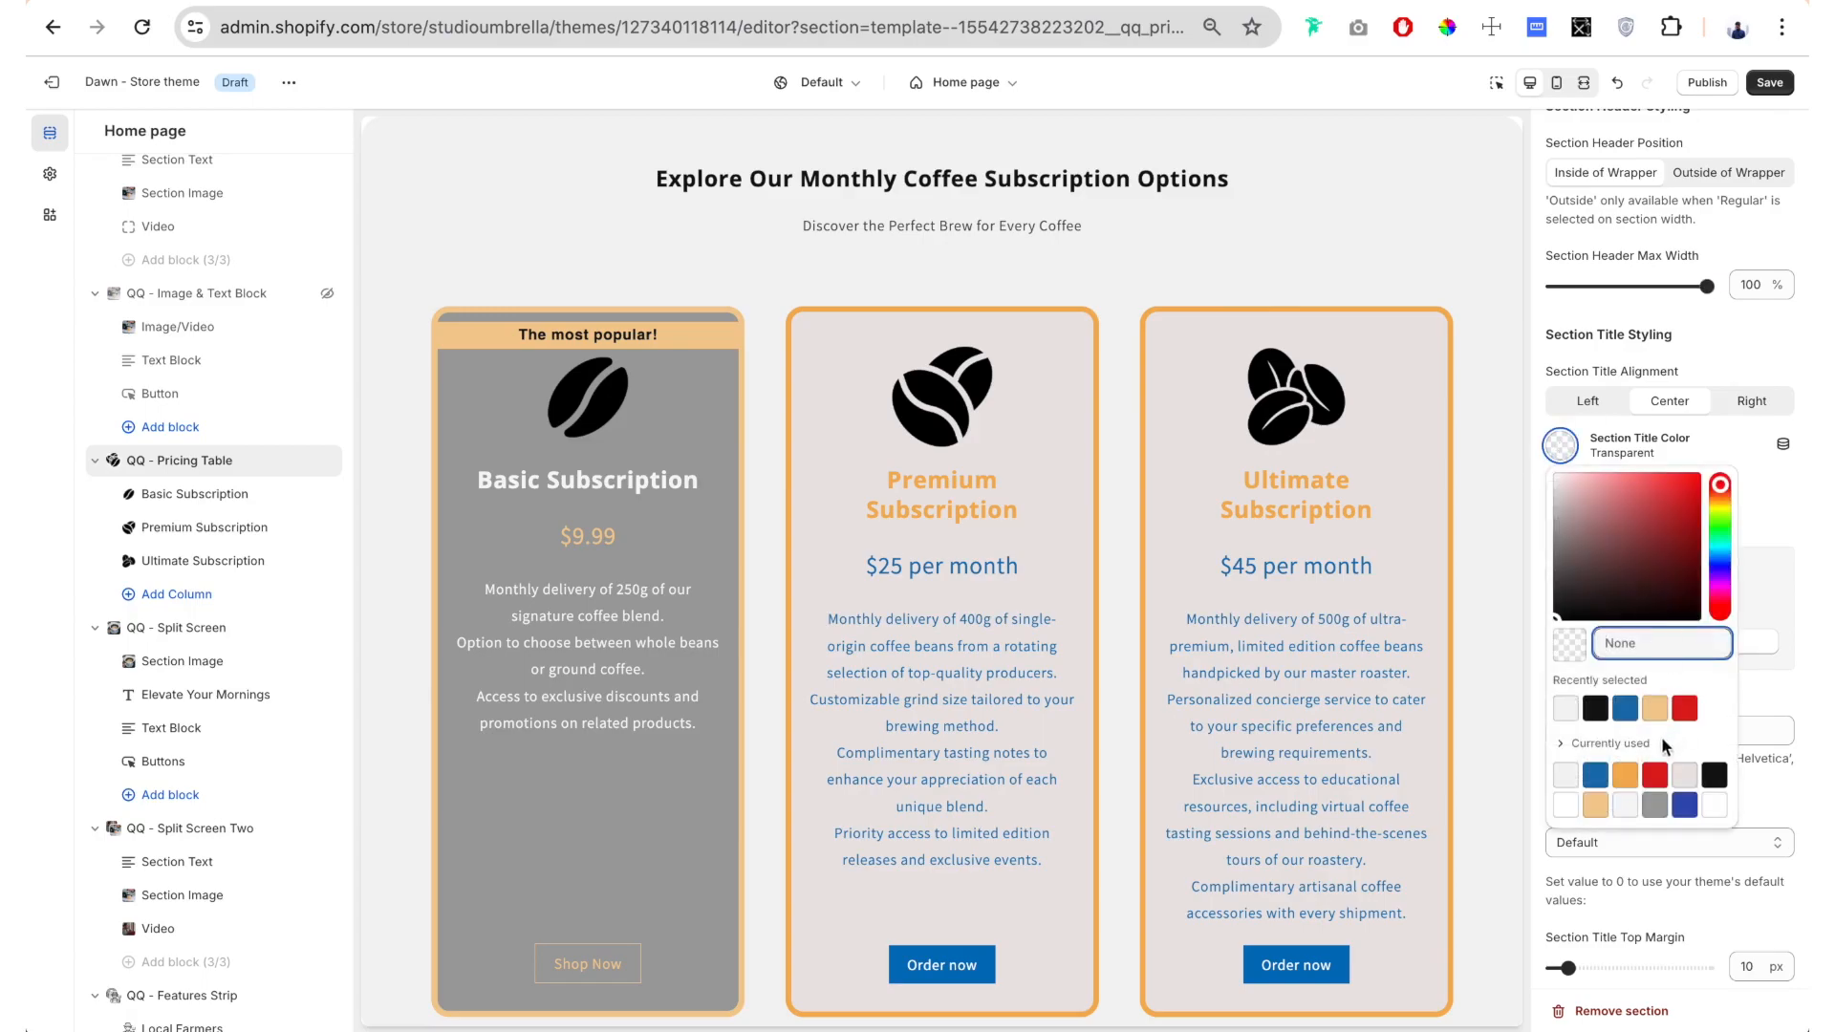
click(1627, 776)
click(1534, 431)
scroll(1629, 588, down, 5)
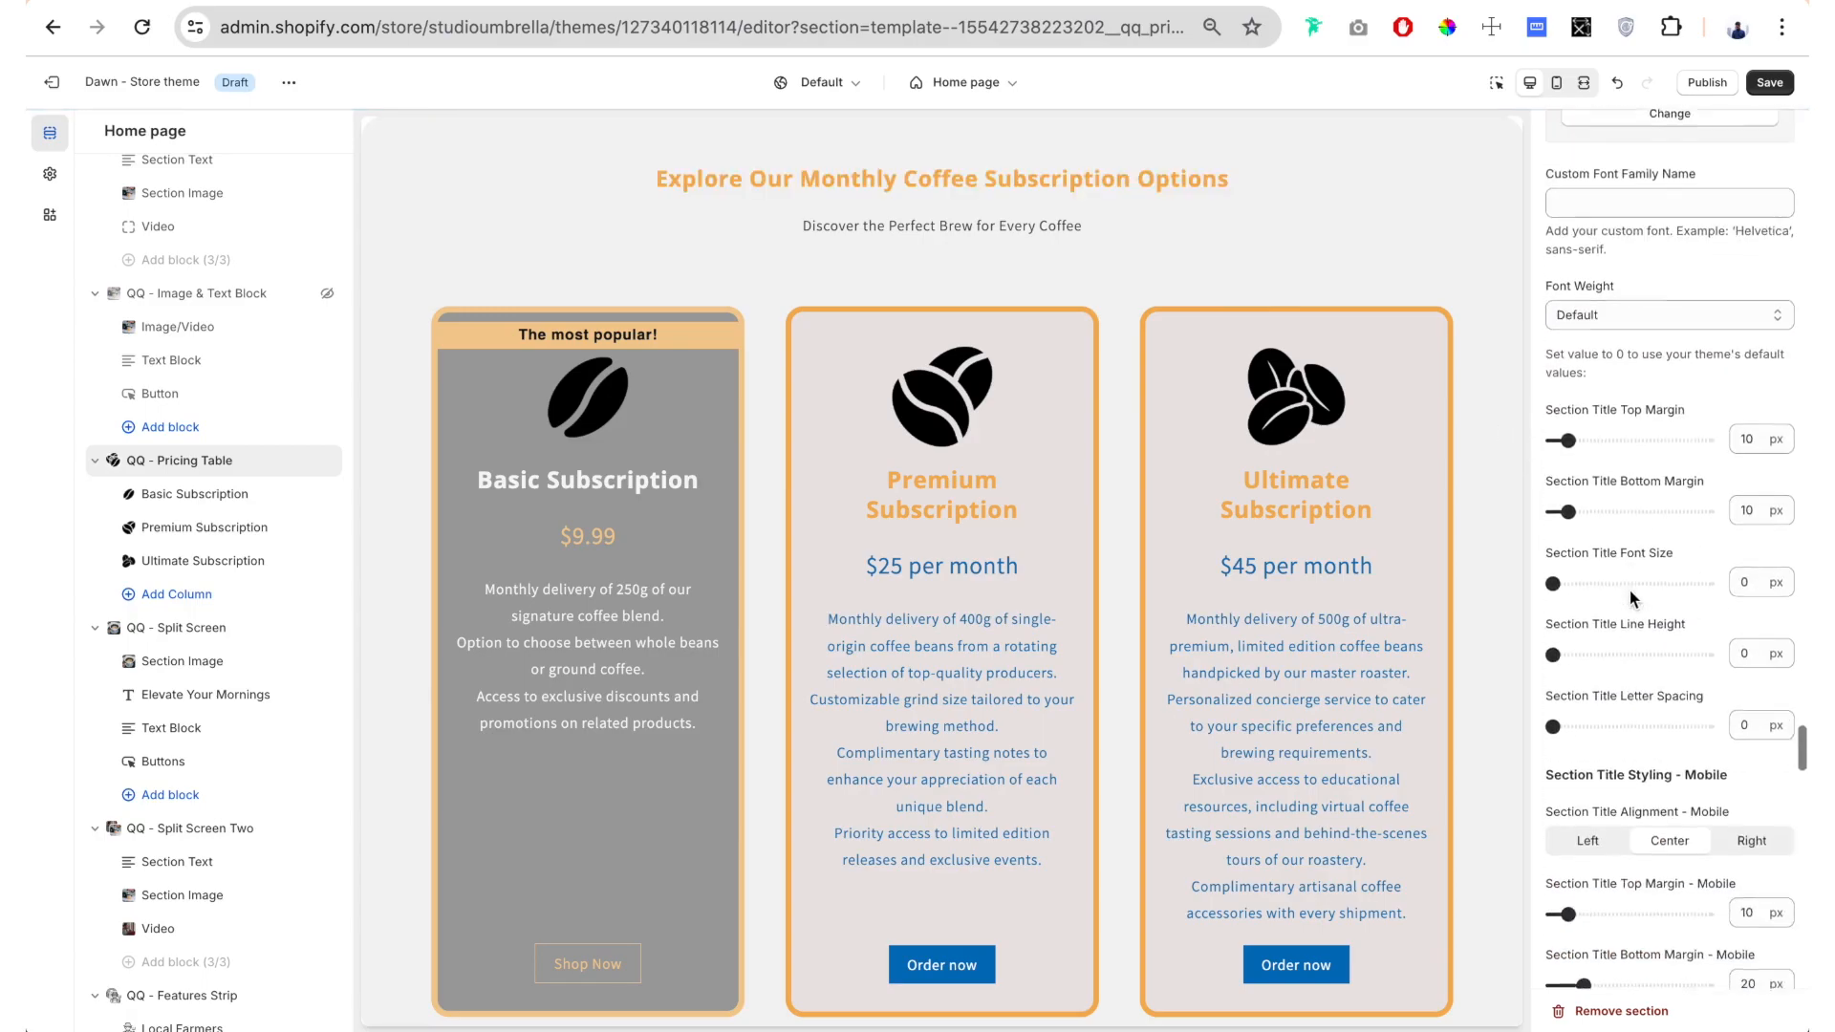
drag(1553, 572, 1614, 571)
Set the Section Textblock Color to blue #1773B0
scroll(1614, 572, down, 4)
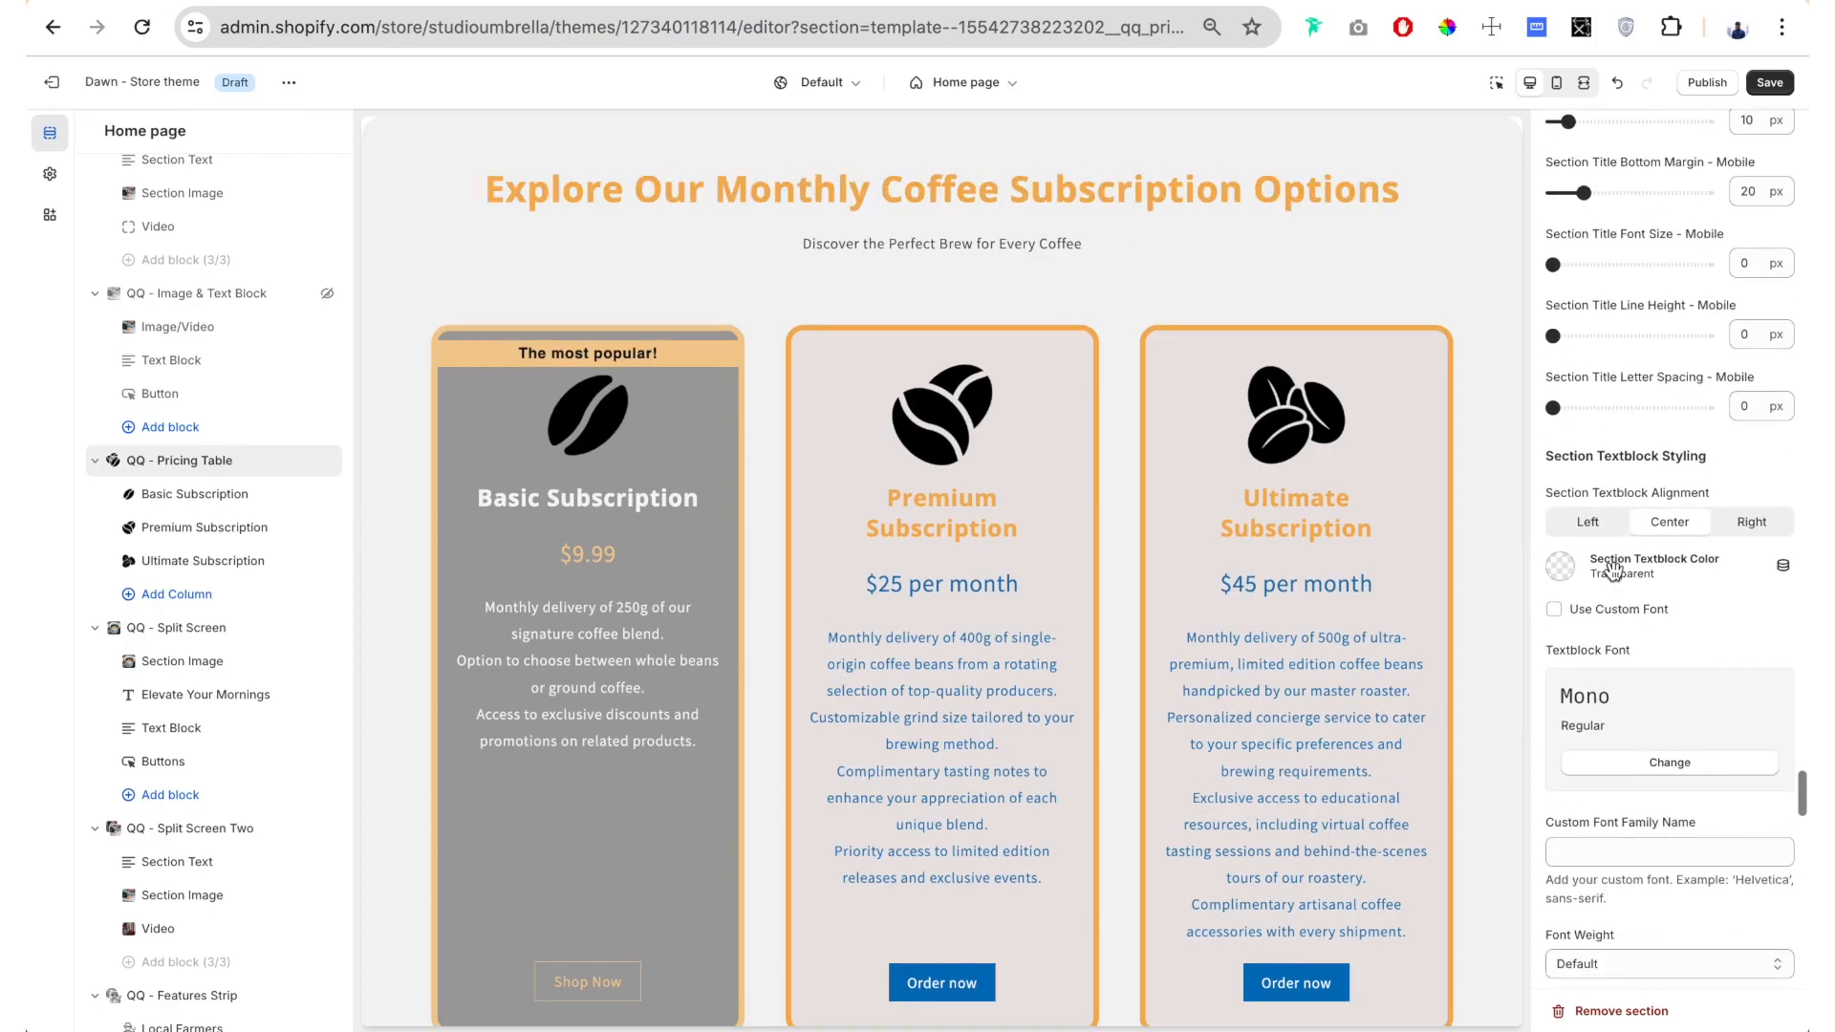
scroll(1614, 566, down, 1)
drag(822, 246, 864, 245)
click(1559, 472)
click(1586, 478)
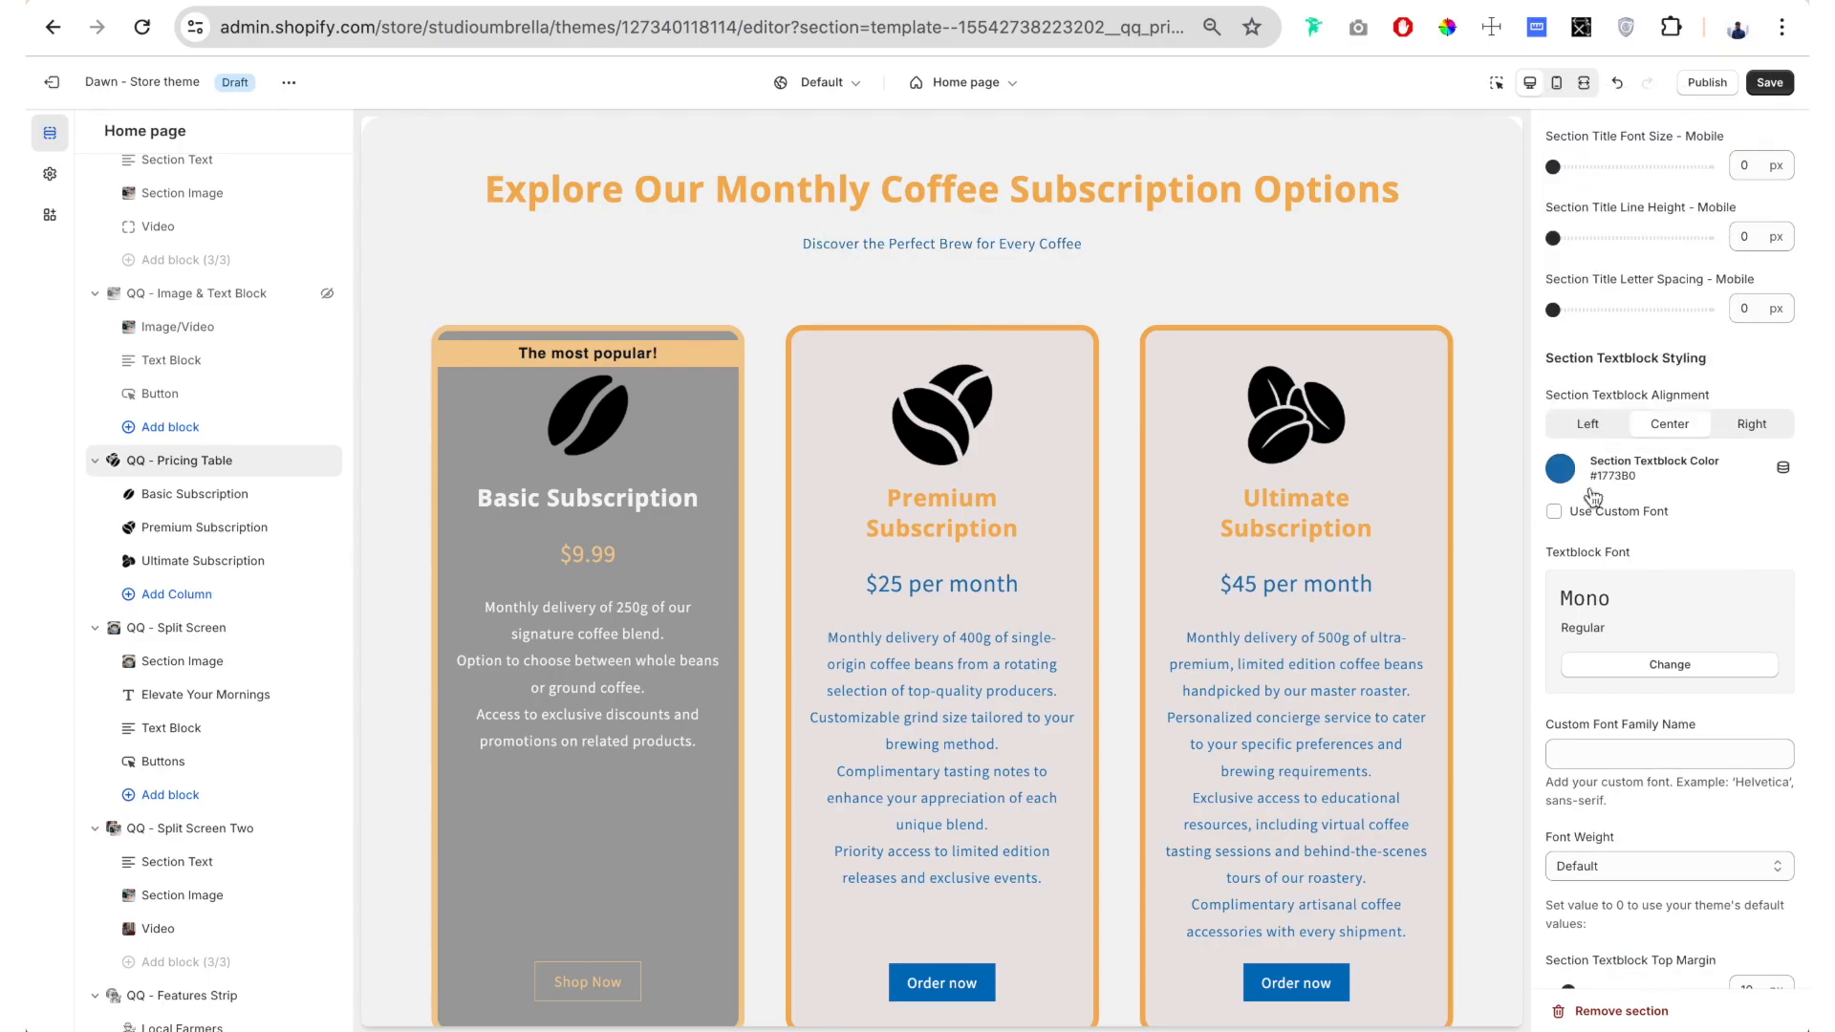
Look through the remaining Section Textblock Styling options and the Button Settings
scroll(1603, 526, down, 5)
scroll(1574, 562, down, 10)
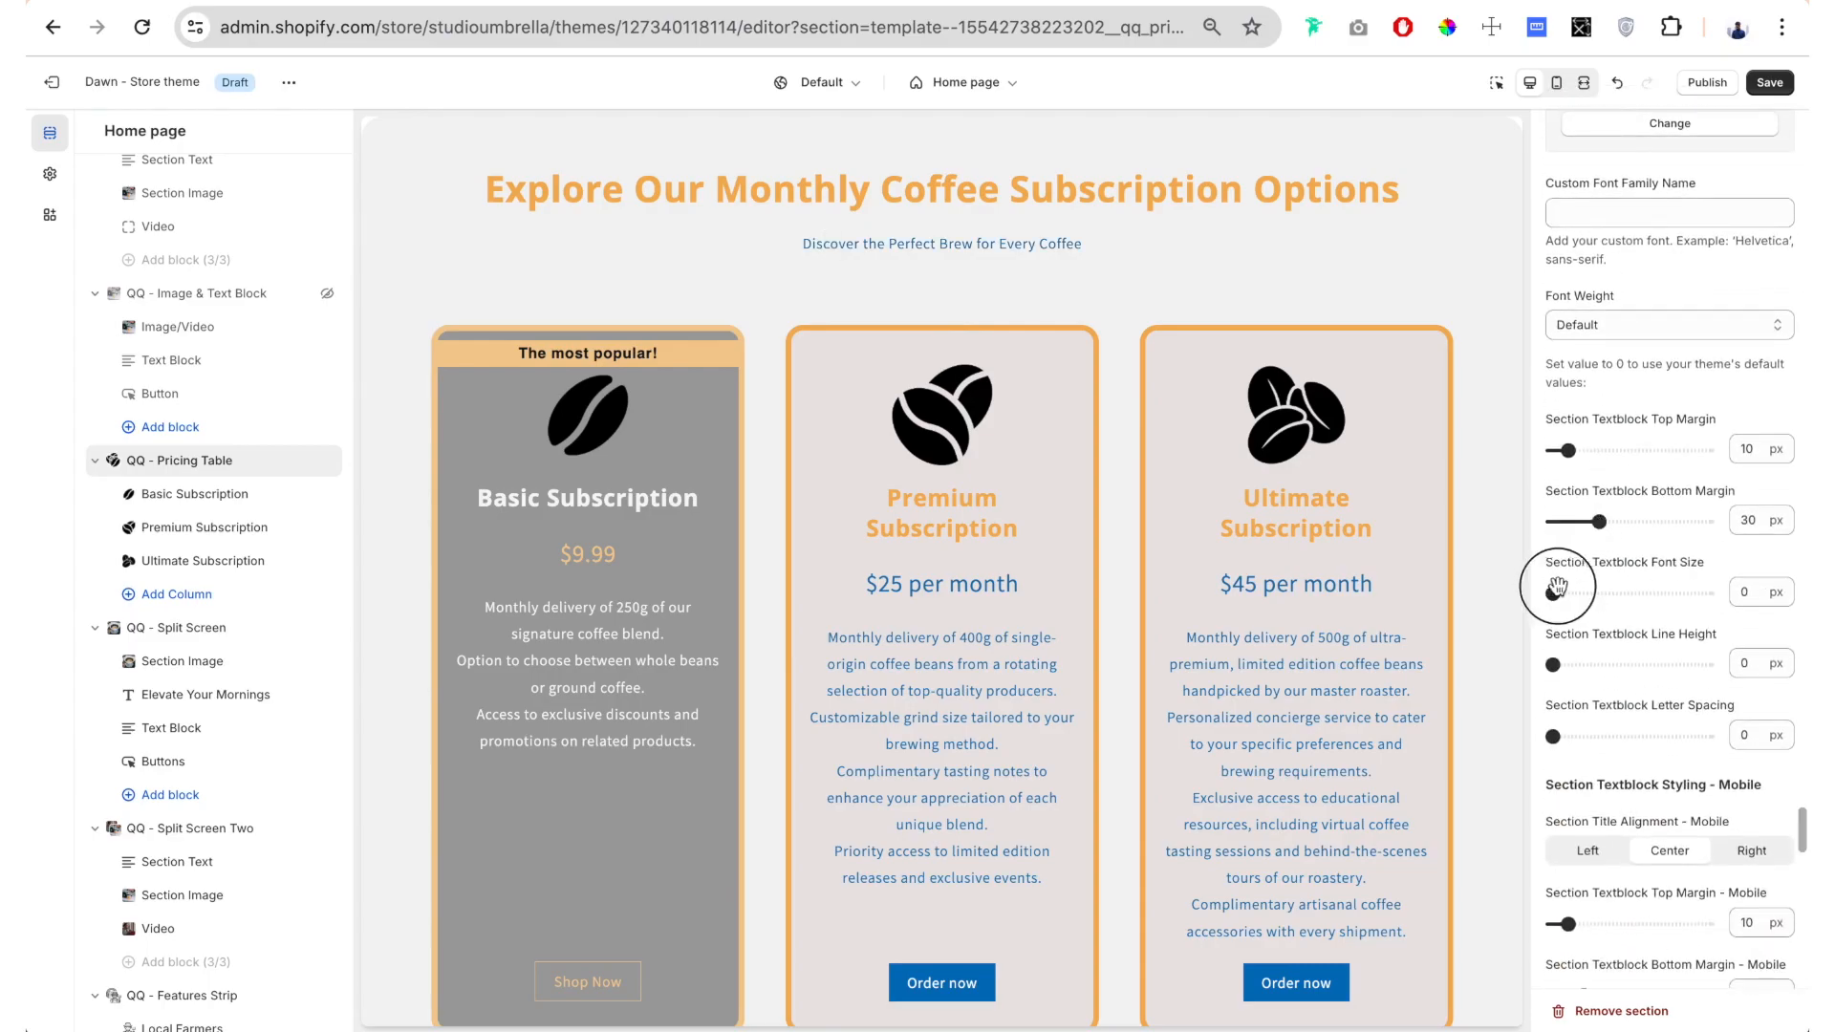
scroll(1643, 269, down, 2)
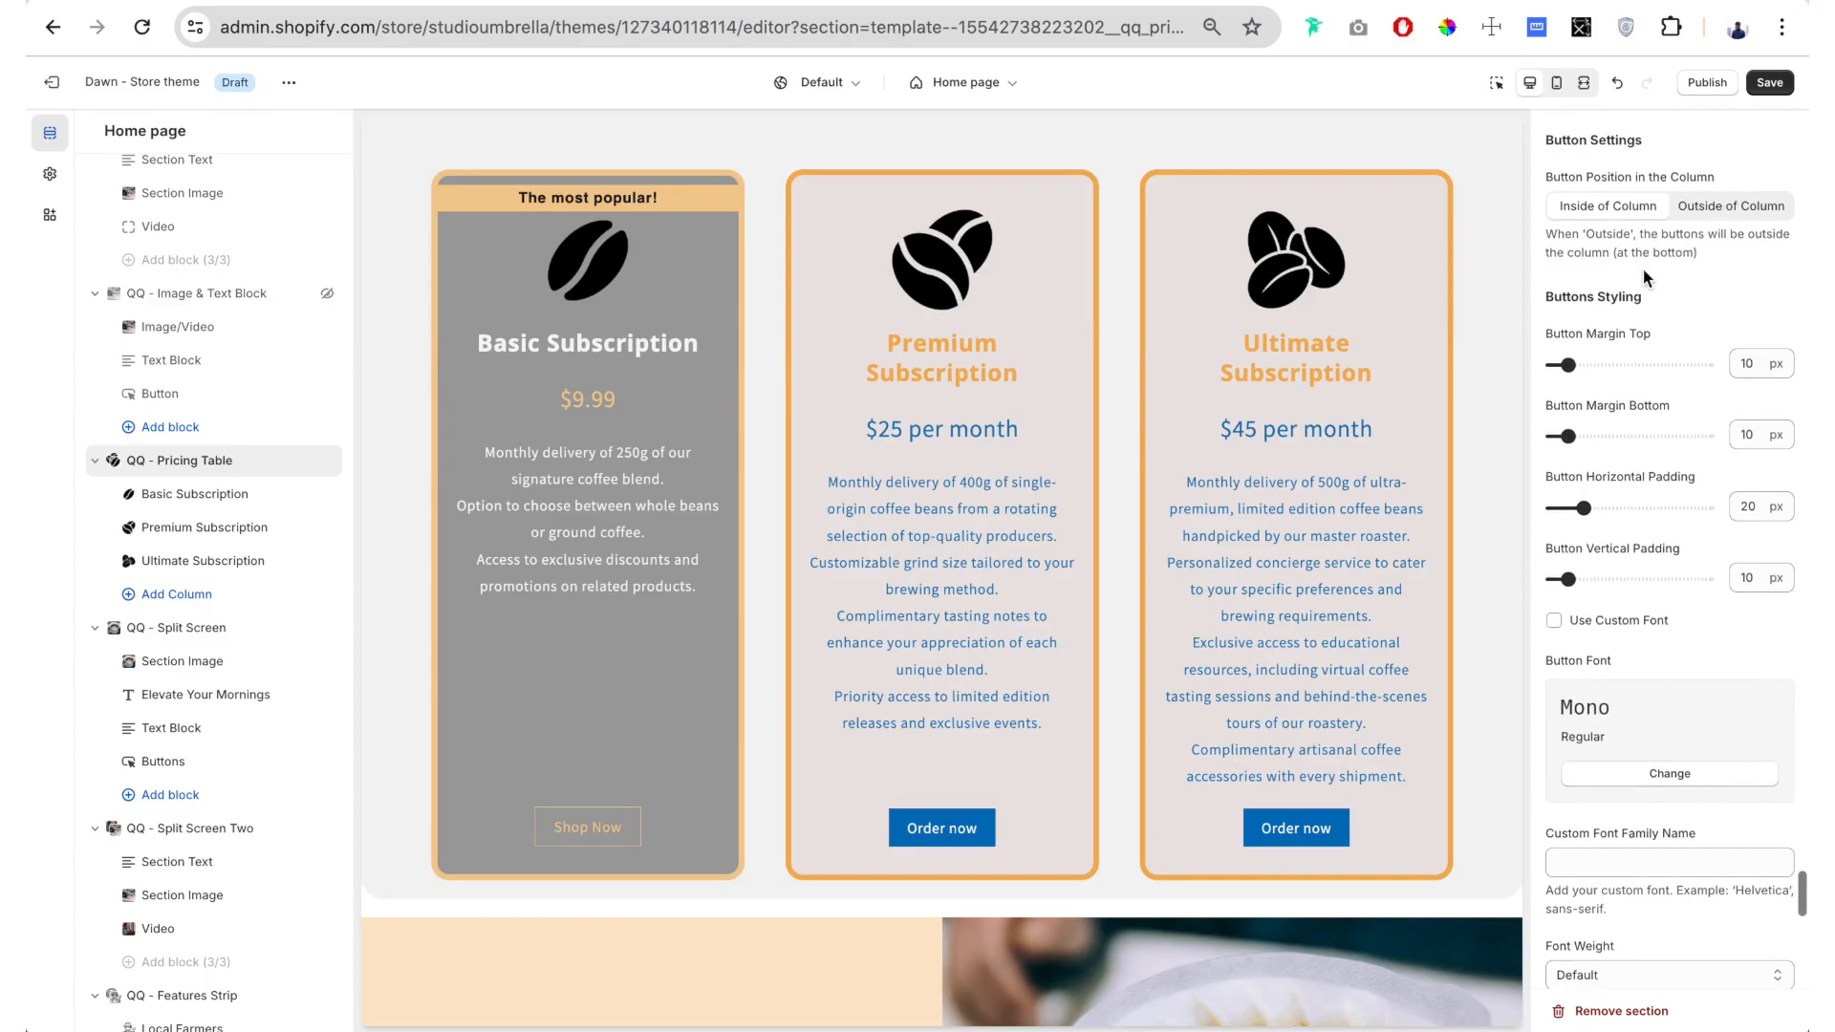